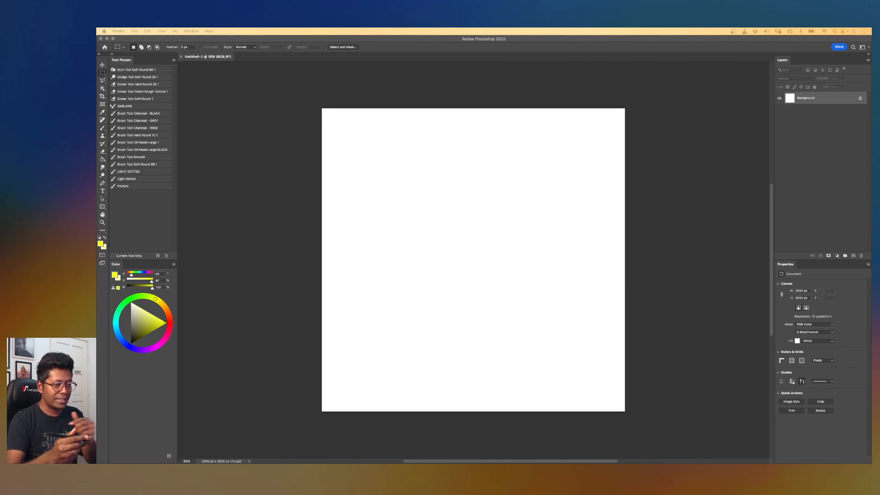
{"action": "left_click", "coordinate": [421, 218]}
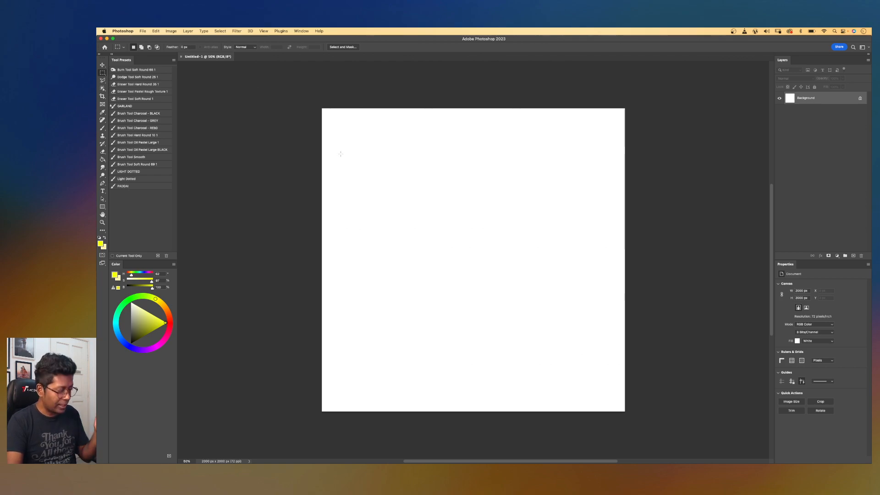
{"action": "key", "text": "super+n"}
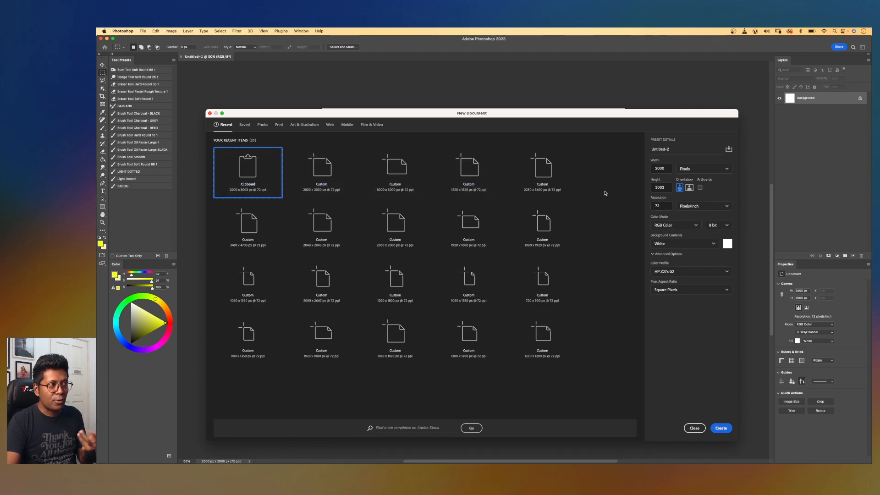
{"action": "left_click", "coordinate": [324, 186]}
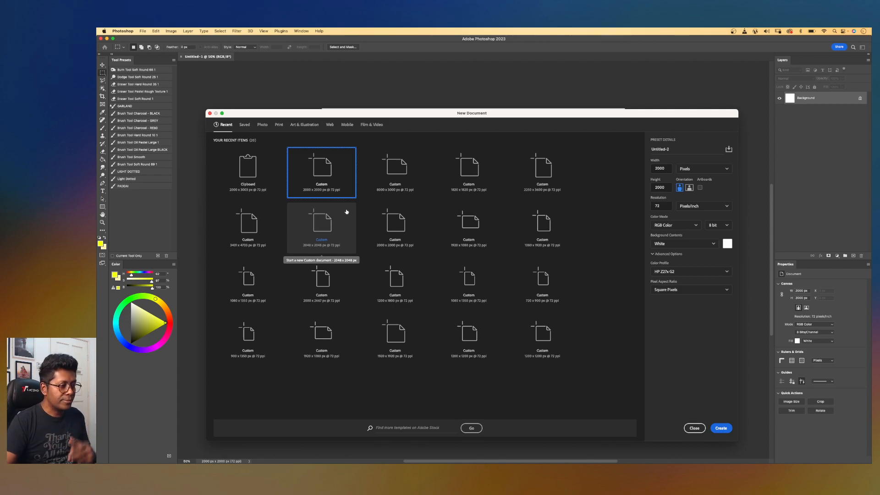
{"action": "left_click", "coordinate": [694, 428]}
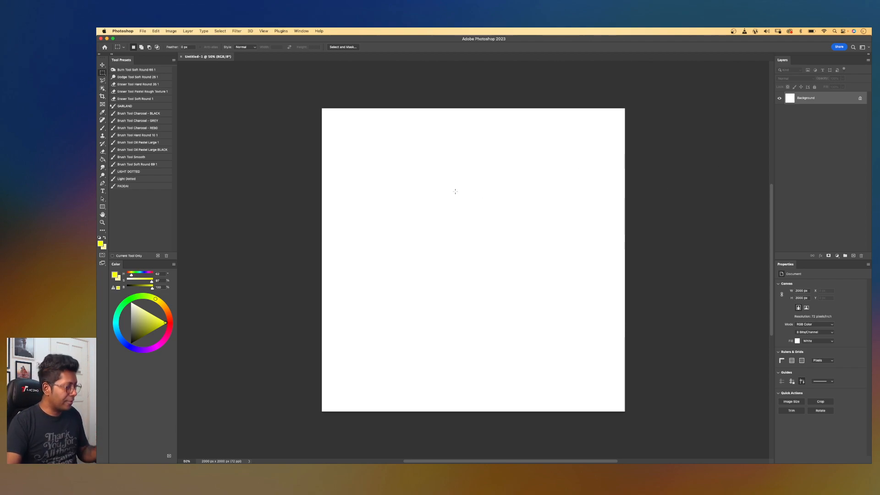
{"action": "key", "text": "u"}
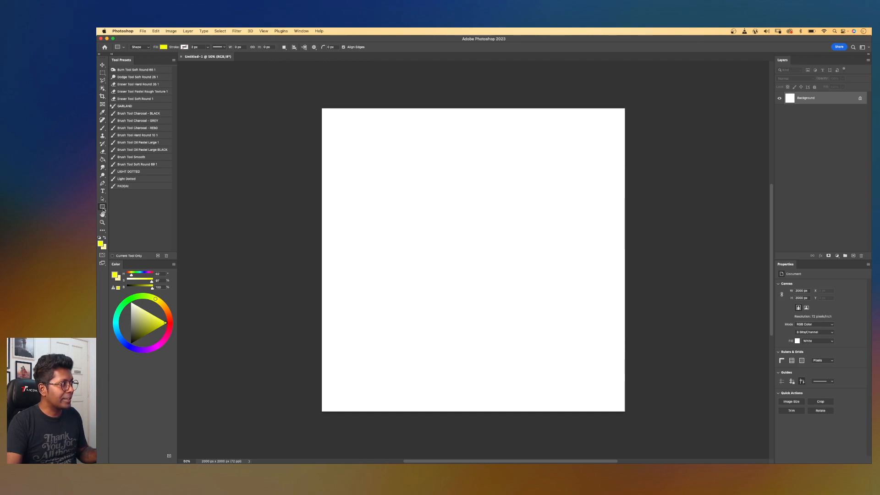
{"action": "left_click_drag", "start_coordinate": [365, 188], "coordinate": [561, 287]}
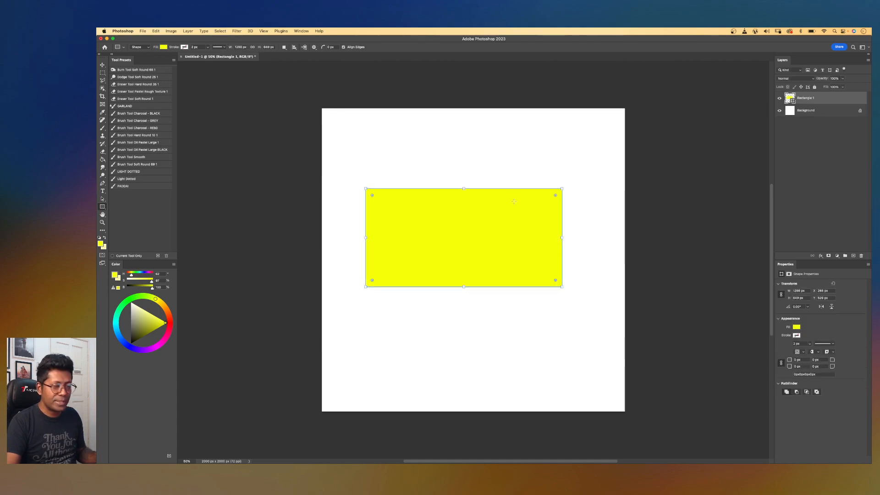
{"action": "key", "text": "super+z"}
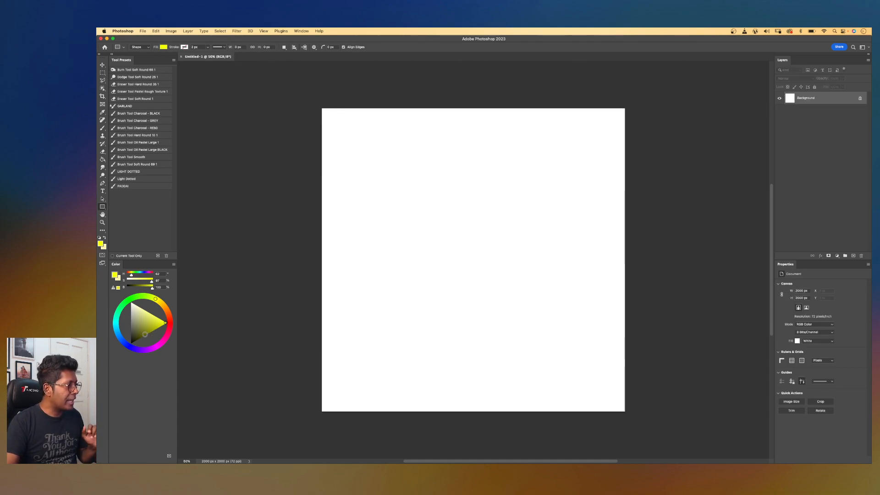
Draw a full-width rectangle strip along the bottom edge of the canvas, about 228 px tall.
{"action": "left_click_drag", "start_coordinate": [138, 331], "coordinate": [128, 329]}
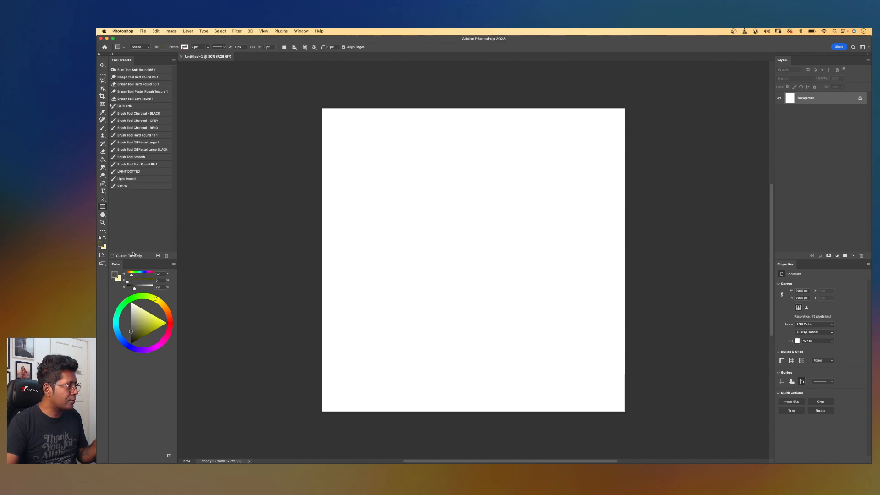
{"action": "left_click", "coordinate": [130, 332]}
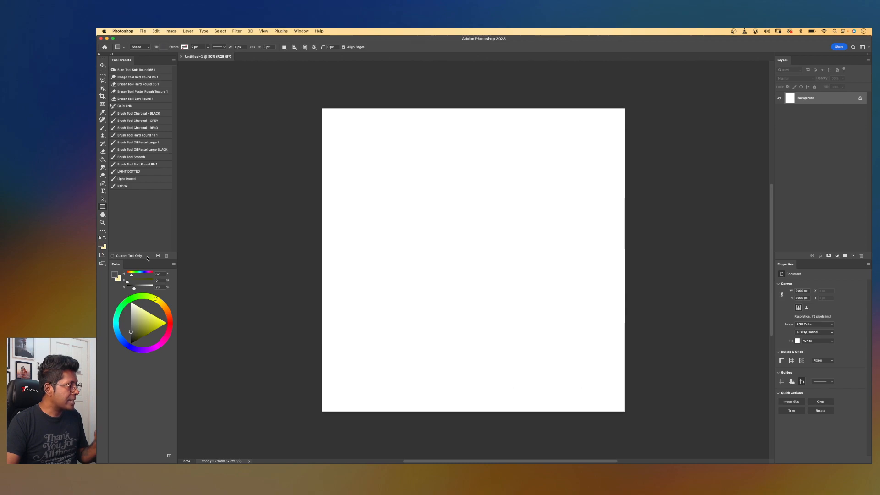
{"action": "left_click_drag", "start_coordinate": [316, 413], "coordinate": [628, 382]}
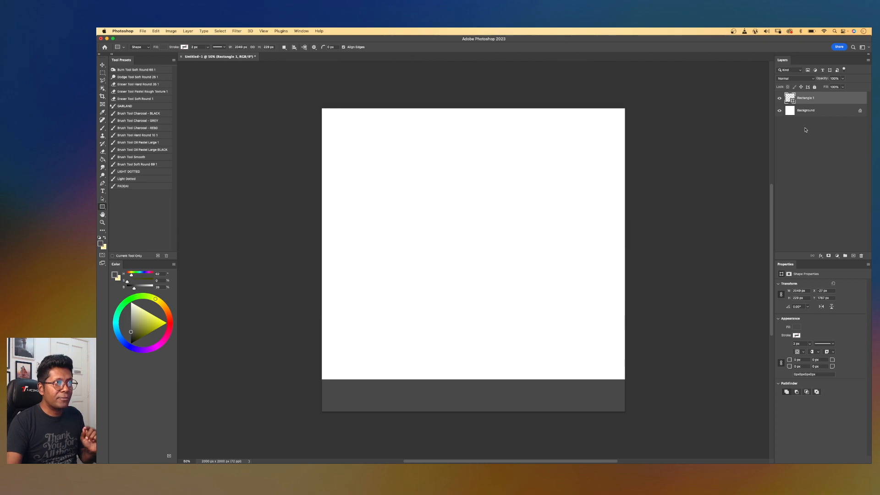
Above the background, draw an olive-coloured rectangle covering the canvas from its middle to the right edge.
{"action": "left_click", "coordinate": [817, 112]}
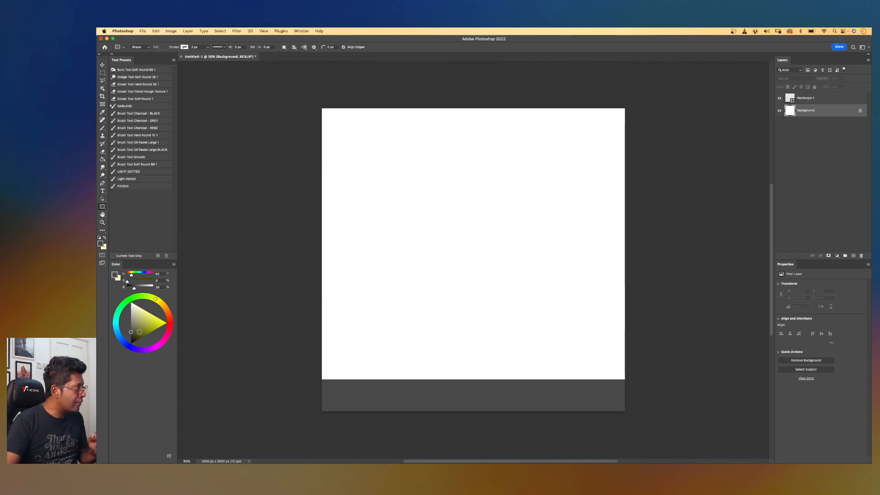
{"action": "left_click", "coordinate": [133, 325]}
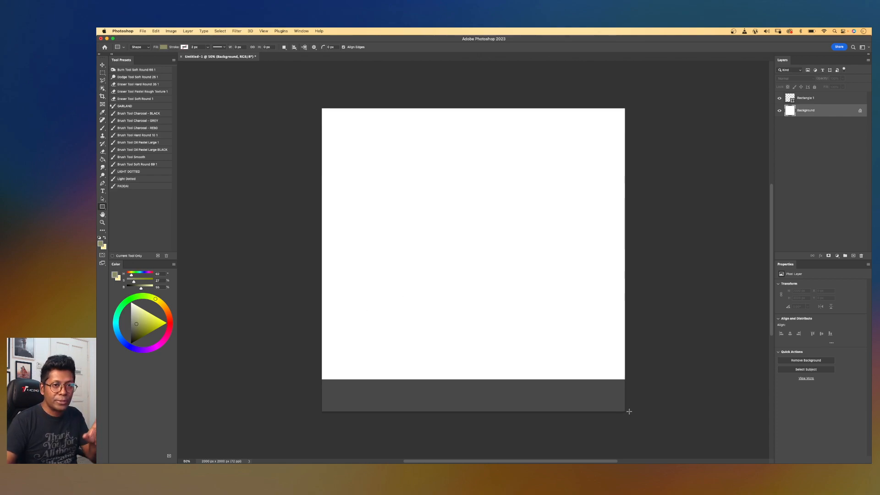
{"action": "left_click_drag", "start_coordinate": [634, 408], "coordinate": [491, 105]}
{"action": "key", "text": "Return"}
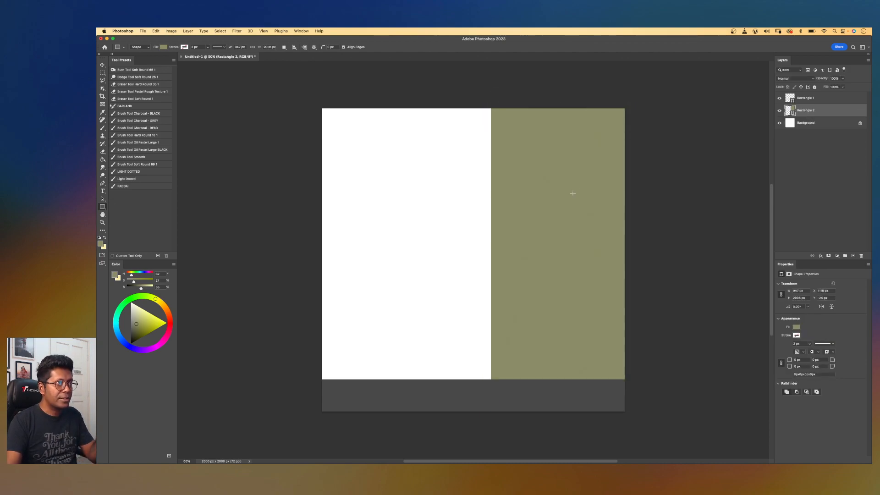
On the top layer, draw a wide rectangle spanning the lower part of the canvas, about 283 px tall.
{"action": "left_click", "coordinate": [814, 101]}
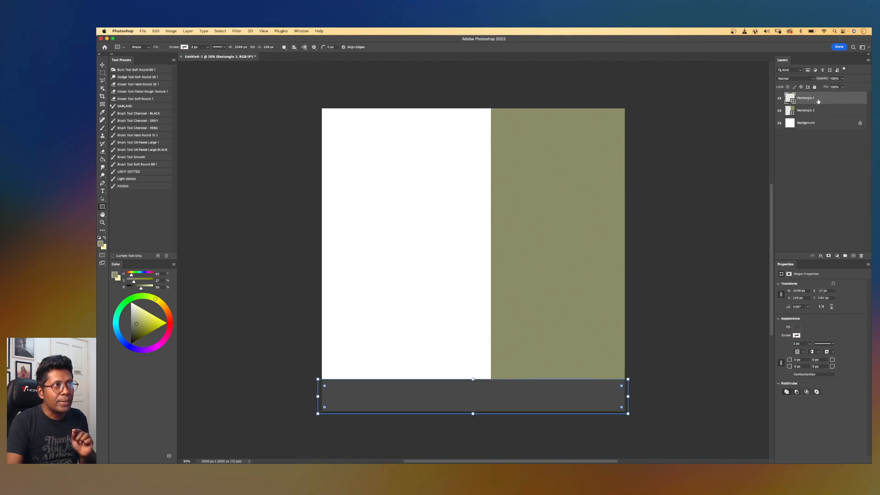
{"action": "left_click", "coordinate": [814, 111]}
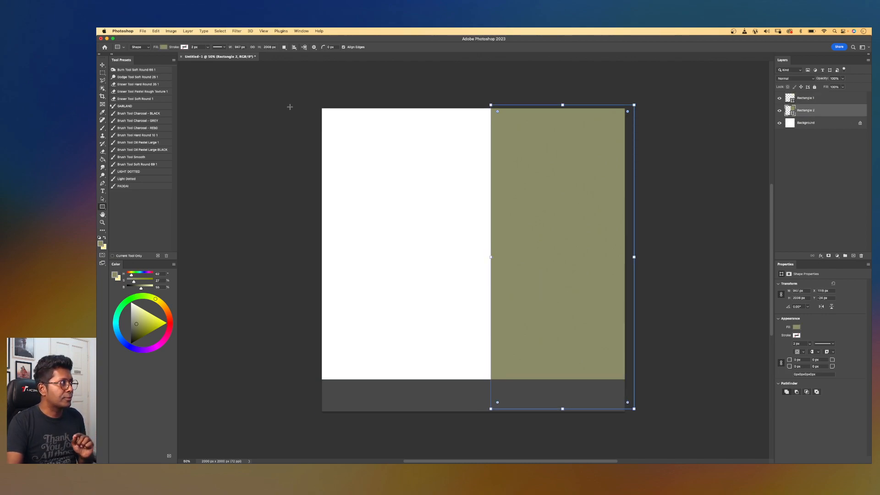
{"action": "left_click", "coordinate": [102, 64]}
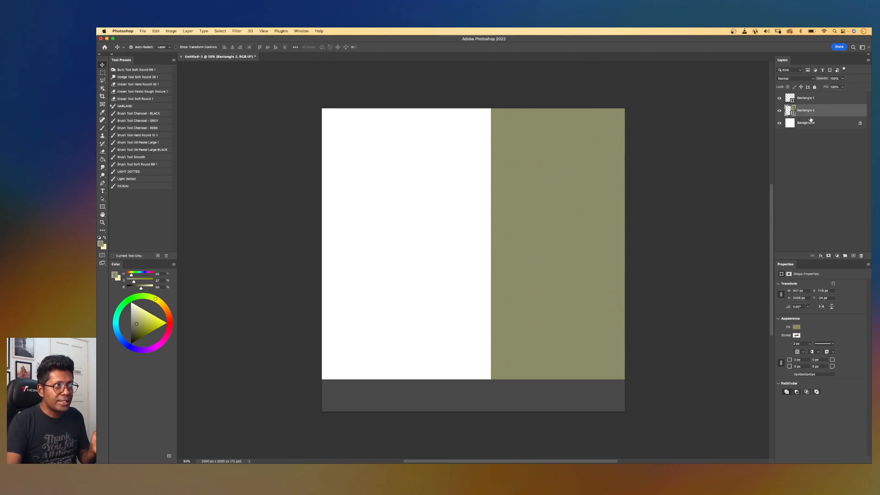
{"action": "left_click", "coordinate": [828, 100]}
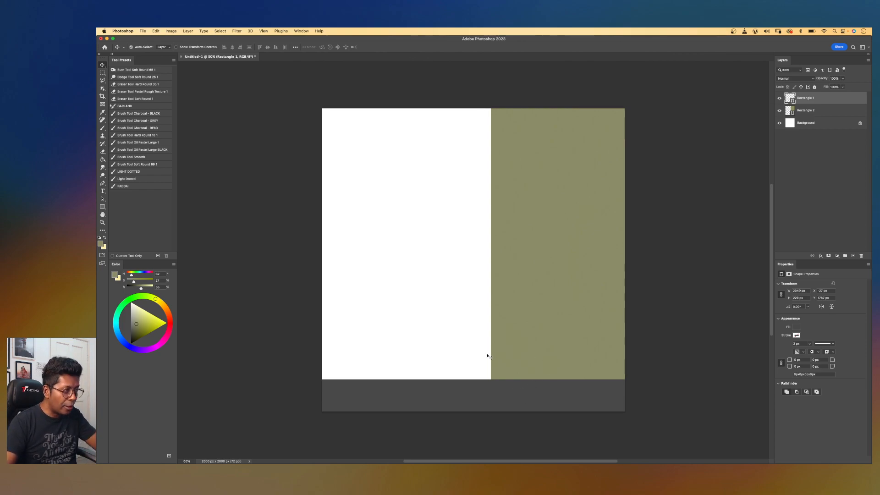
{"action": "left_click", "coordinate": [103, 207]}
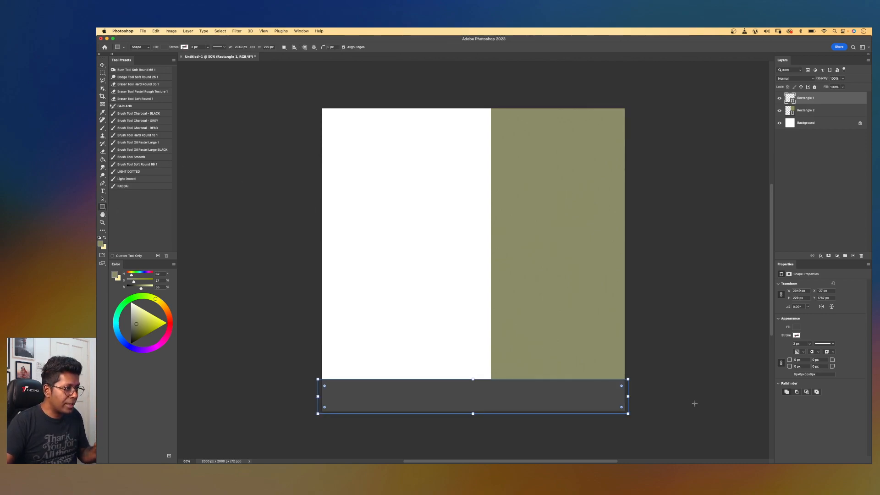
{"action": "left_click_drag", "start_coordinate": [637, 380], "coordinate": [311, 341]}
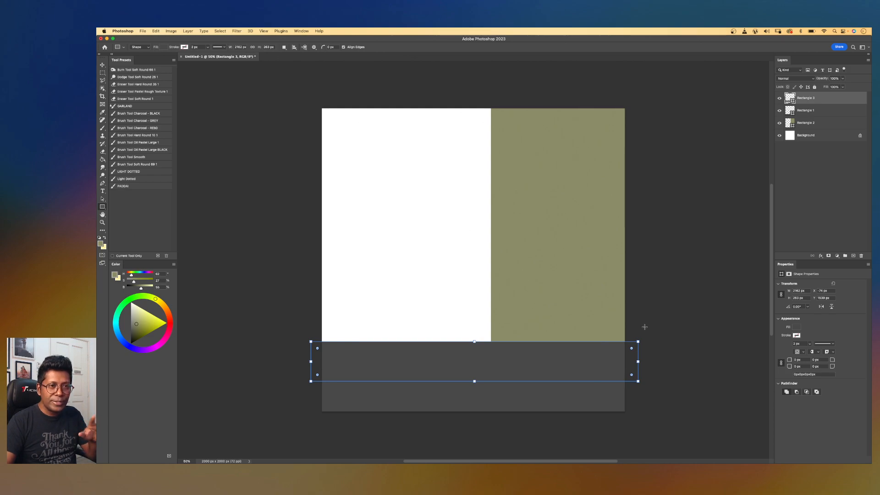
Set the new bottom rectangle's fill to a teal green colour with the color picker.
{"action": "left_click", "coordinate": [164, 47]}
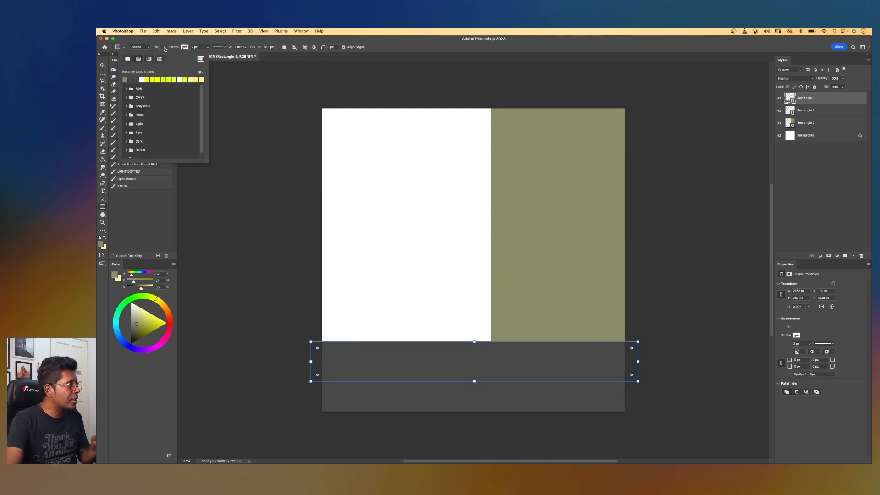
{"action": "left_click", "coordinate": [200, 58]}
{"action": "left_click", "coordinate": [514, 254]}
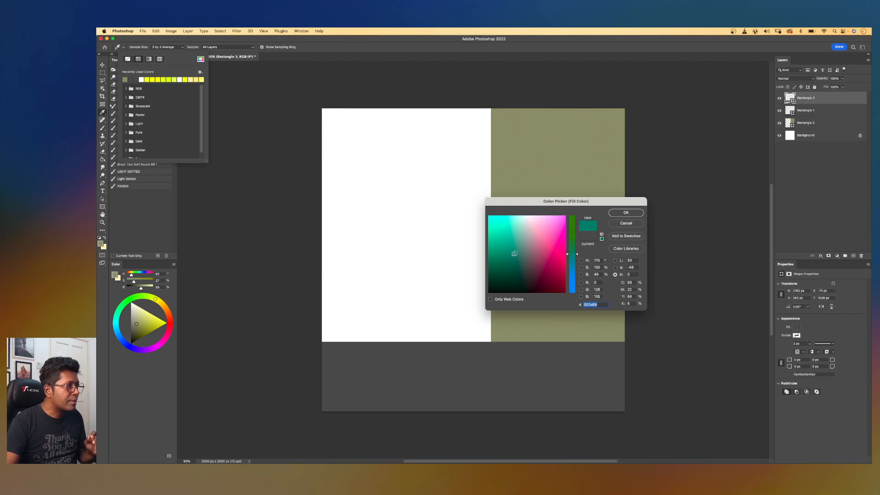
{"action": "left_click", "coordinate": [625, 213]}
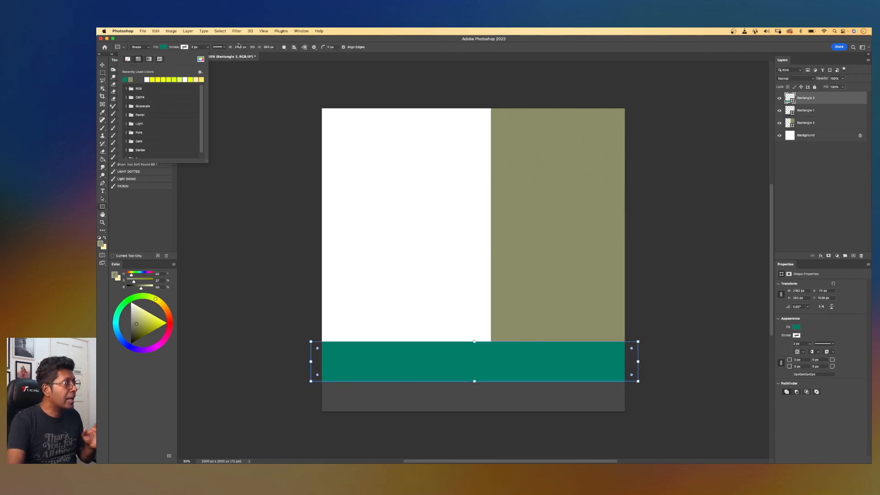
{"action": "left_click", "coordinate": [284, 39]}
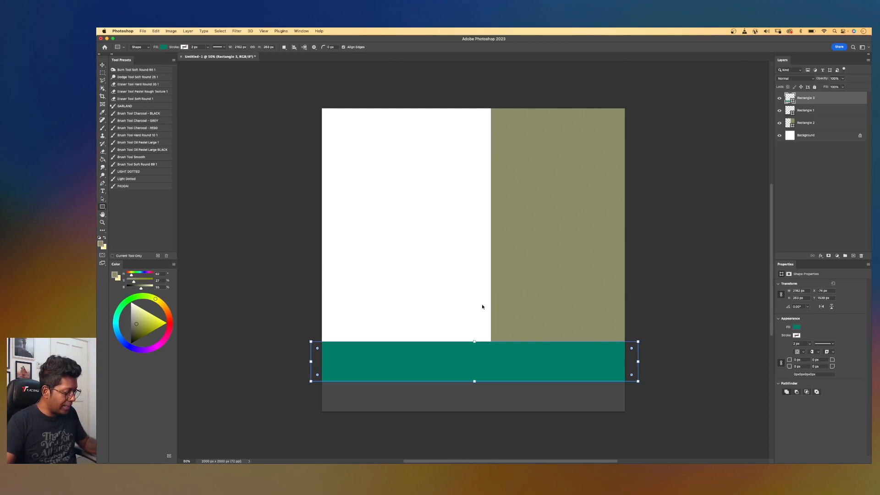
Distort the teal rectangle, moving its top-right corner left to the wall's bottom corner to form a perspective floor.
{"action": "right_click", "coordinate": [529, 360]}
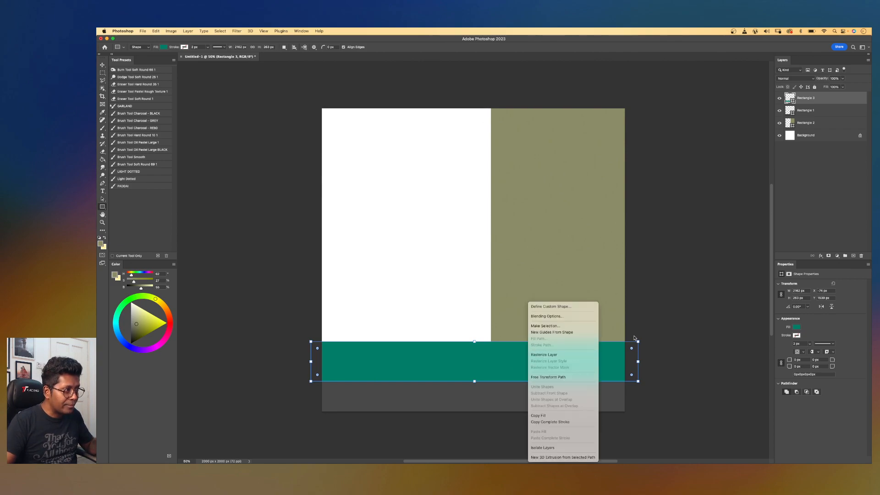
{"action": "key", "text": "Escape"}
{"action": "key", "text": "Return"}
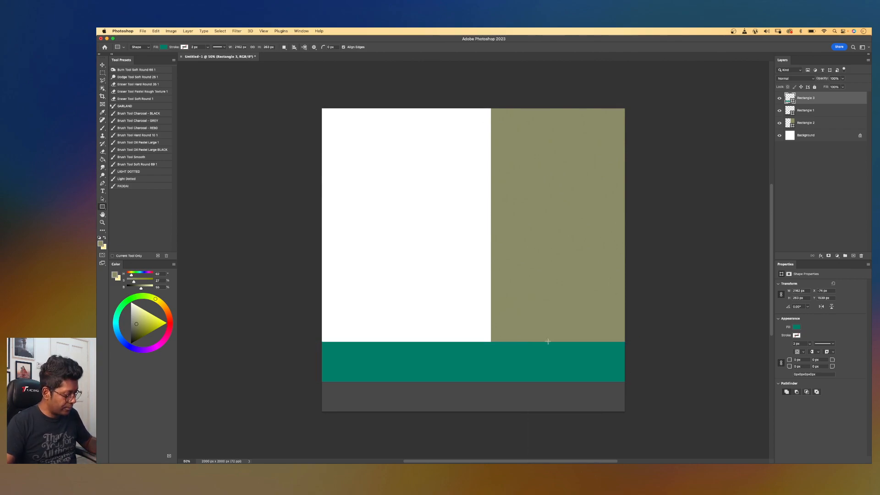
{"action": "key", "text": "super+t"}
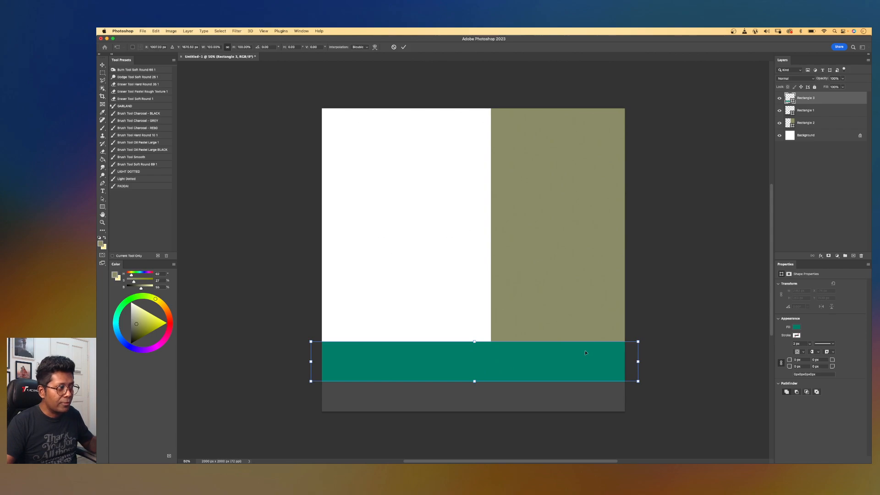
{"action": "right_click", "coordinate": [548, 360]}
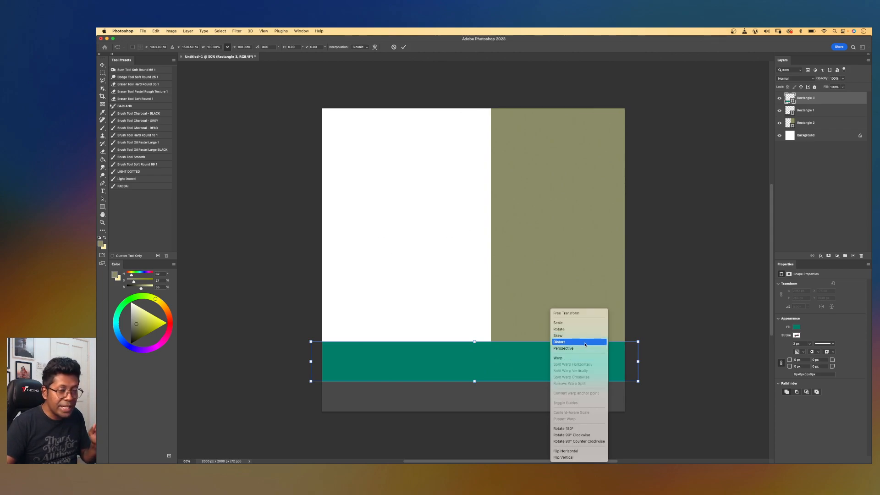
{"action": "left_click", "coordinate": [584, 343]}
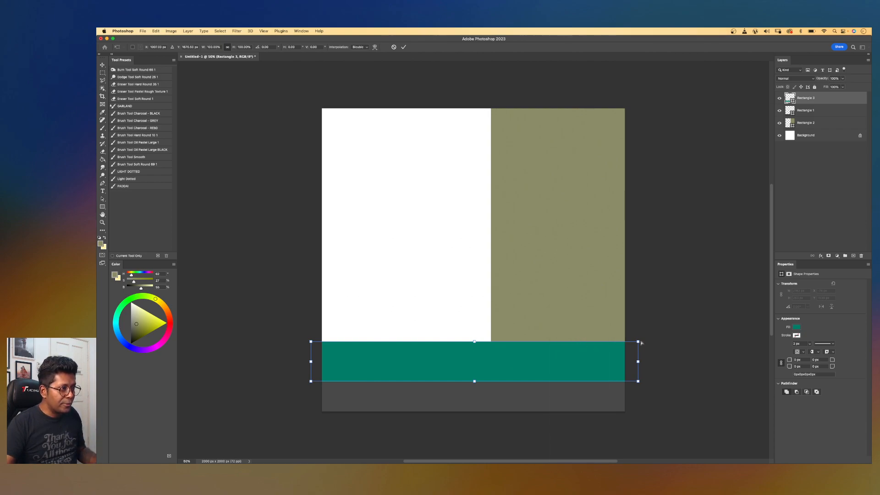
{"action": "left_click_drag", "start_coordinate": [638, 341], "coordinate": [594, 341]}
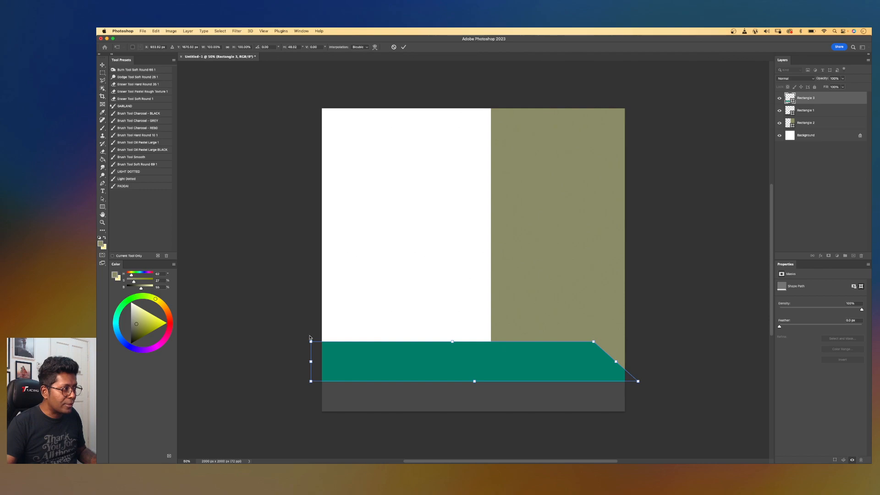
{"action": "left_click_drag", "start_coordinate": [317, 341], "coordinate": [399, 317]}
{"action": "key", "text": "super+z"}
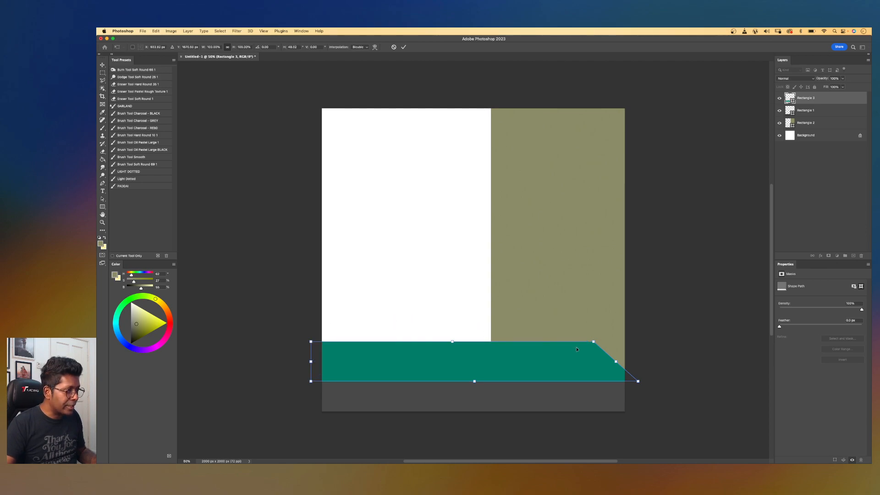
{"action": "left_click_drag", "start_coordinate": [594, 343], "coordinate": [492, 347]}
{"action": "key", "text": "Return"}
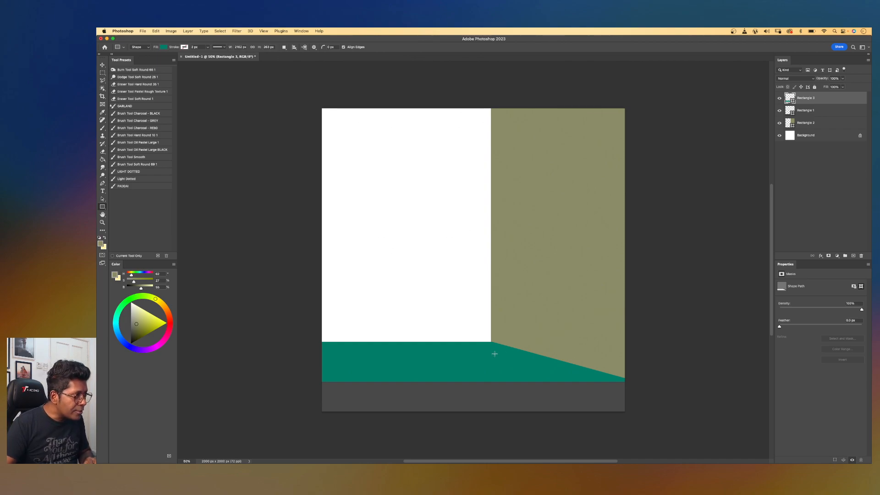
Zoom in to examine where the floor meets the wall corner, then zoom back out.
{"action": "key", "text": "super+plus"}
{"action": "key", "text": "super+plus"}
{"action": "scroll", "coordinate": [494, 353], "scroll_direction": "up", "scroll_amount": 5}
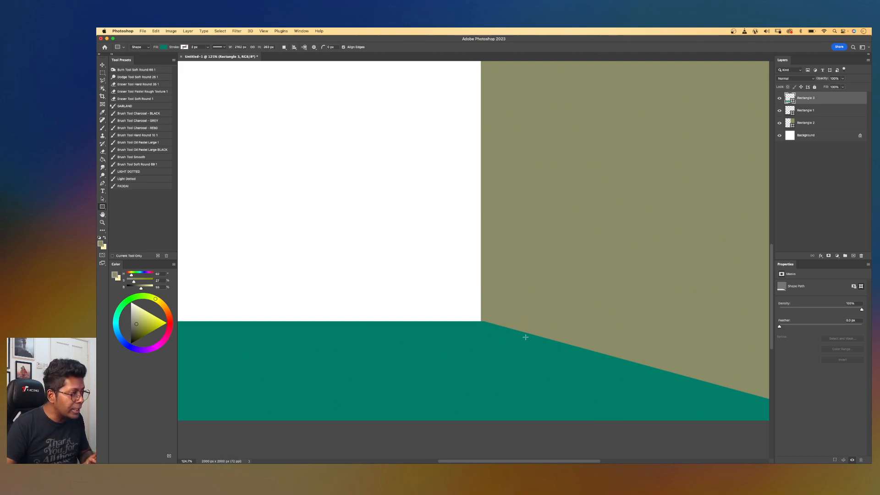
{"action": "key", "text": "v"}
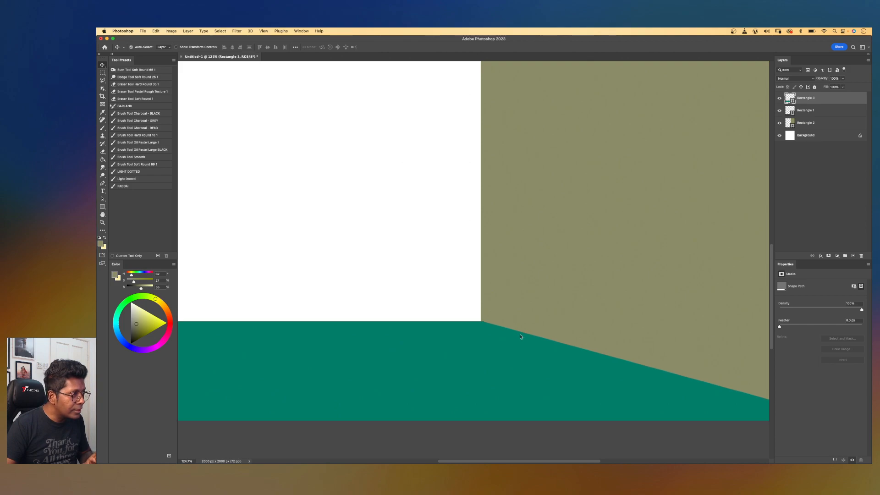
{"action": "scroll", "coordinate": [531, 293], "scroll_direction": "down", "scroll_amount": 5}
{"action": "scroll", "coordinate": [535, 288], "scroll_direction": "down", "scroll_amount": 1}
{"action": "left_click_drag", "start_coordinate": [585, 191], "coordinate": [575, 262]}
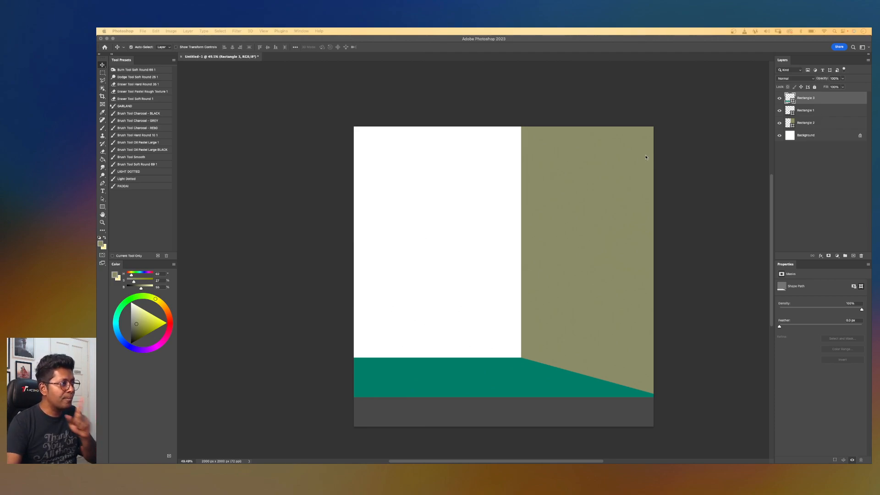
{"action": "left_click", "coordinate": [622, 176]}
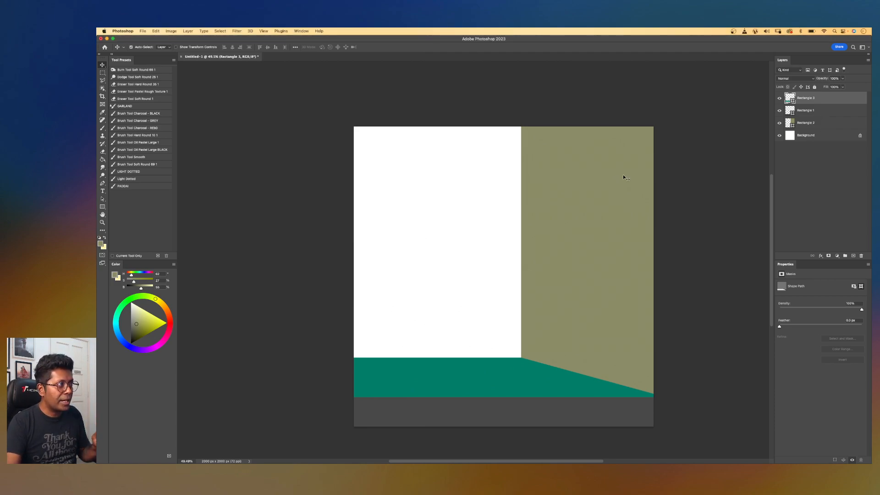
Select the wall rectangle layer and place a cement texture image into the document above it.
{"action": "left_click", "coordinate": [819, 124]}
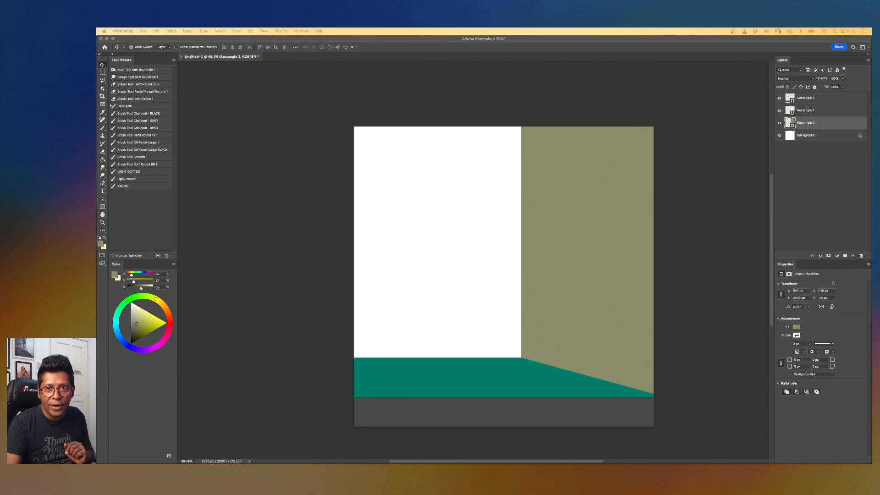
{"action": "left_click_drag", "start_coordinate": [649, 195], "coordinate": [568, 202]}
{"action": "key", "text": "Return"}
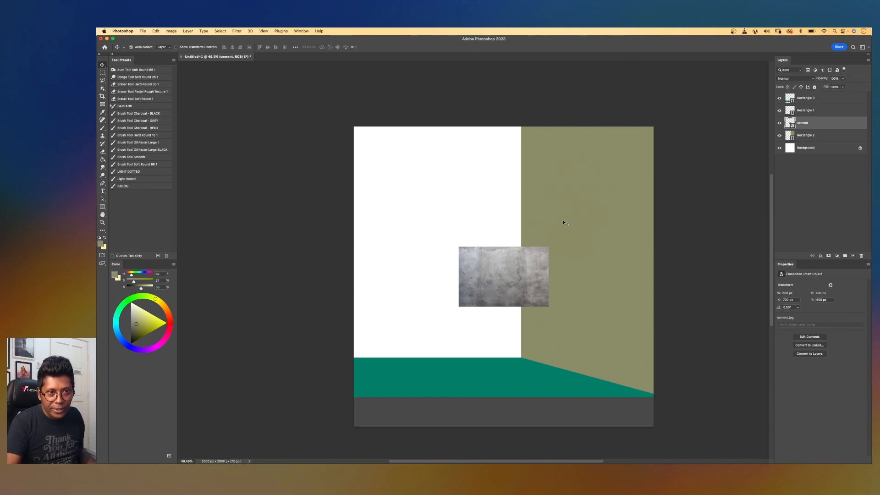
Move the cement image over the right wall and clip it to the wall rectangle layer.
{"action": "left_click_drag", "start_coordinate": [501, 268], "coordinate": [549, 238]}
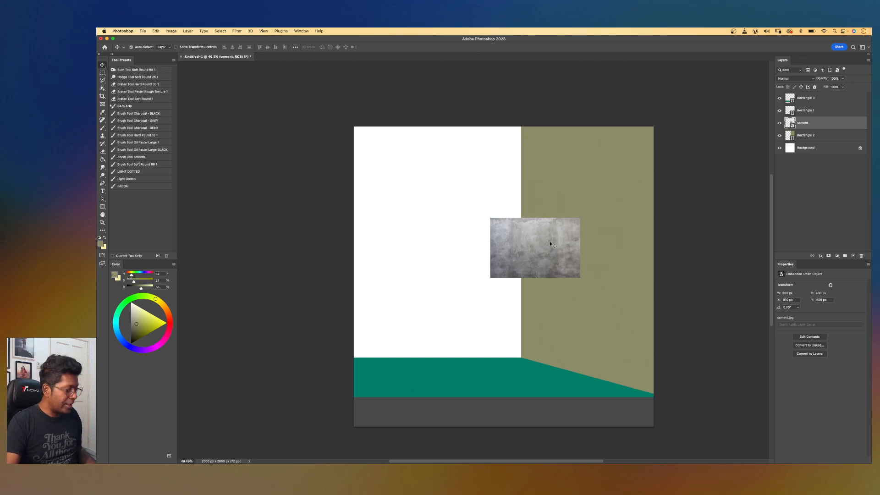
{"action": "left_click", "coordinate": [779, 123]}
{"action": "left_click", "coordinate": [779, 123]}
{"action": "left_click", "coordinate": [779, 123]}
{"action": "left_click", "coordinate": [779, 123]}
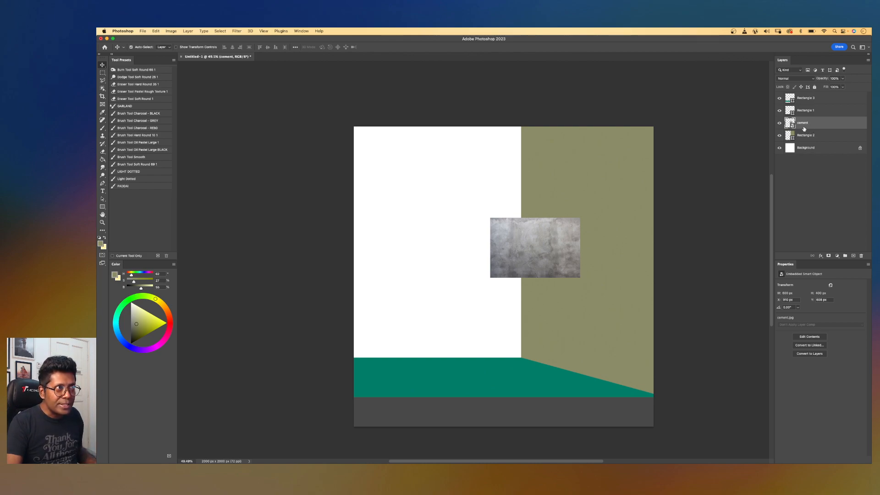
{"action": "left_click_drag", "start_coordinate": [803, 129], "coordinate": [801, 126]}
{"action": "left_click", "coordinate": [803, 126], "text": "alt"}
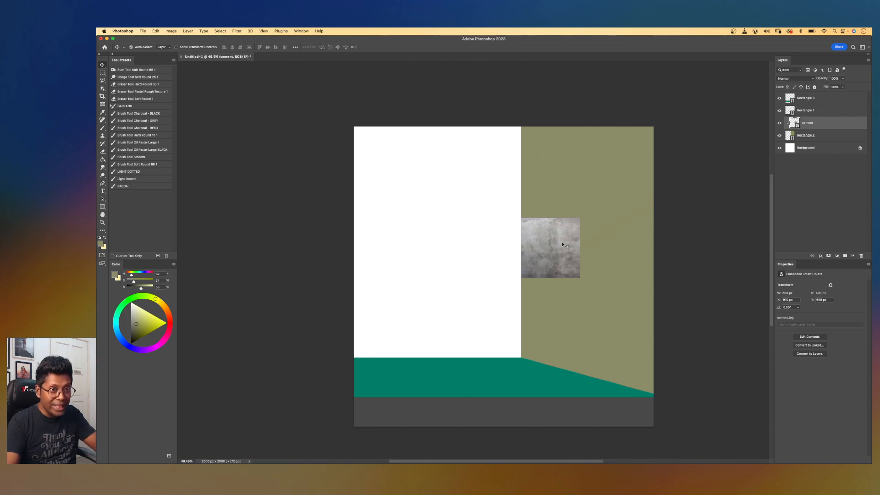
Scale the clipped cement texture with Free Transform so it covers the entire right wall.
{"action": "key", "text": "super+t"}
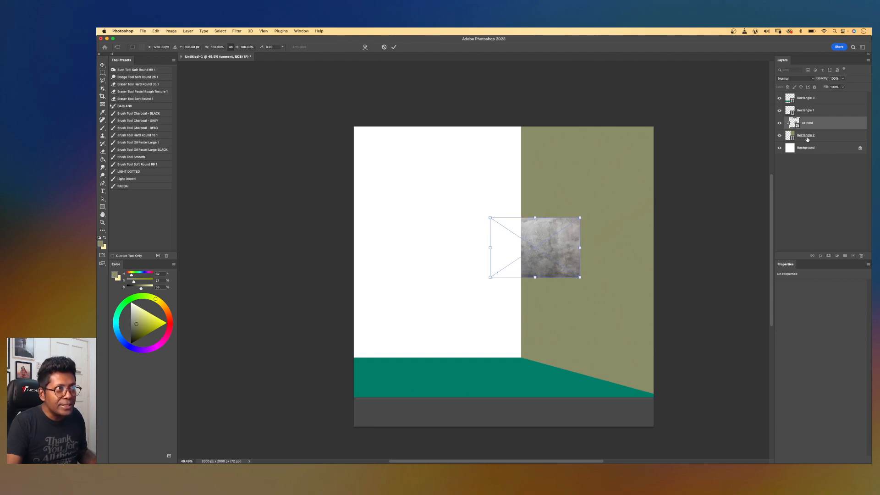
{"action": "left_click_drag", "start_coordinate": [580, 218], "coordinate": [724, 121]}
{"action": "left_click_drag", "start_coordinate": [605, 277], "coordinate": [550, 399]}
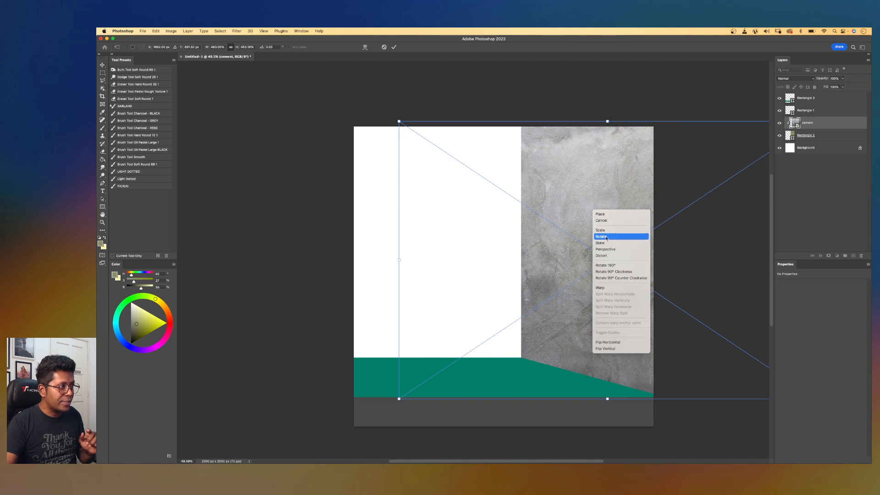
{"action": "left_click", "coordinate": [600, 256]}
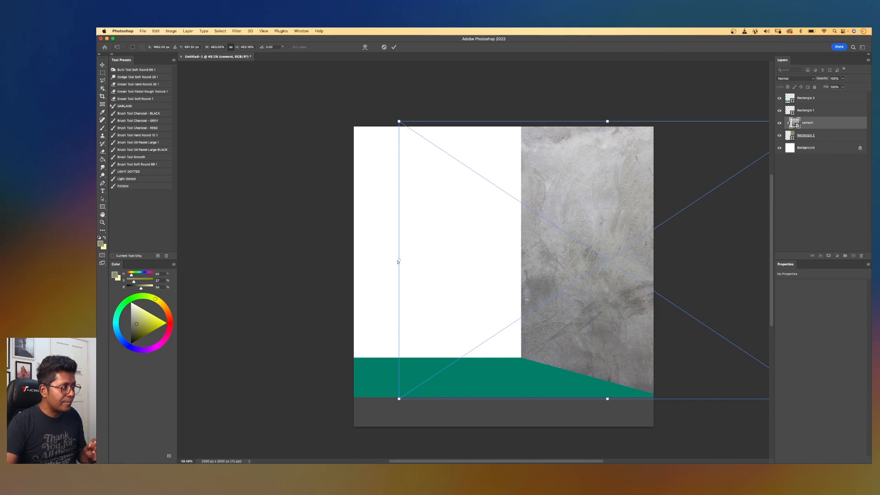
{"action": "left_click_drag", "start_coordinate": [400, 261], "coordinate": [519, 259]}
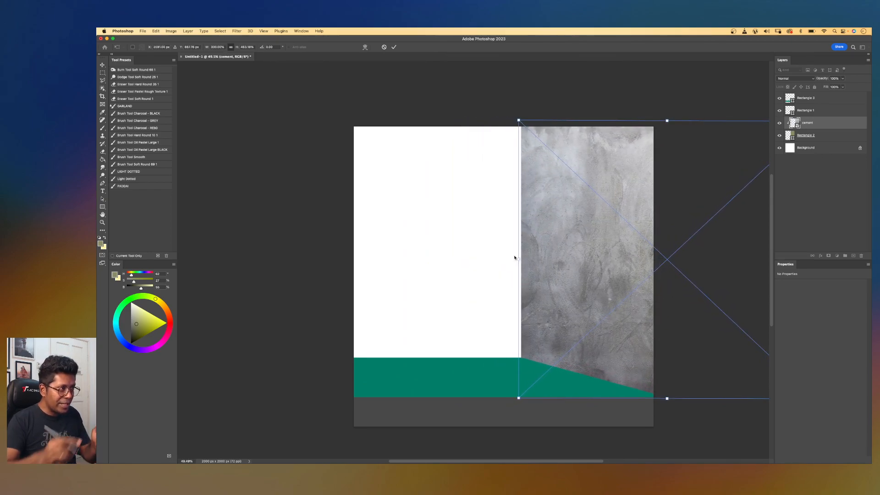
{"action": "scroll", "coordinate": [514, 258], "scroll_direction": "down", "scroll_amount": 1}
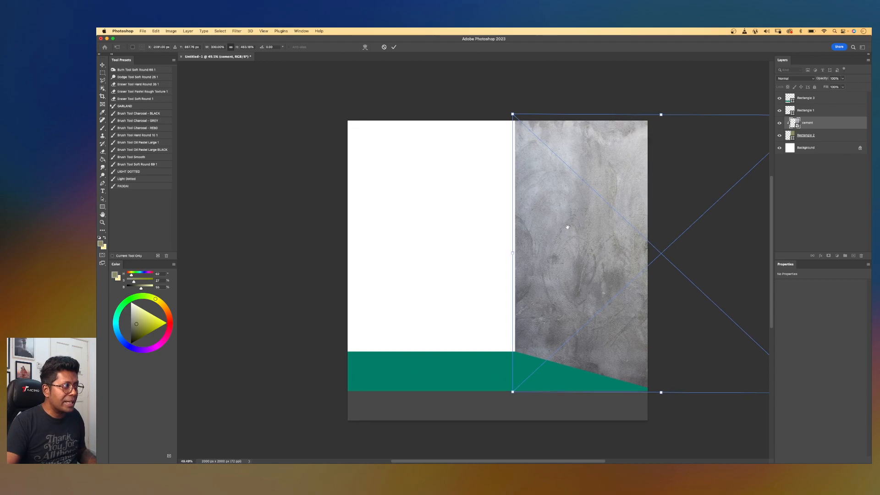
{"action": "scroll", "coordinate": [504, 238], "scroll_direction": "right", "scroll_amount": 4}
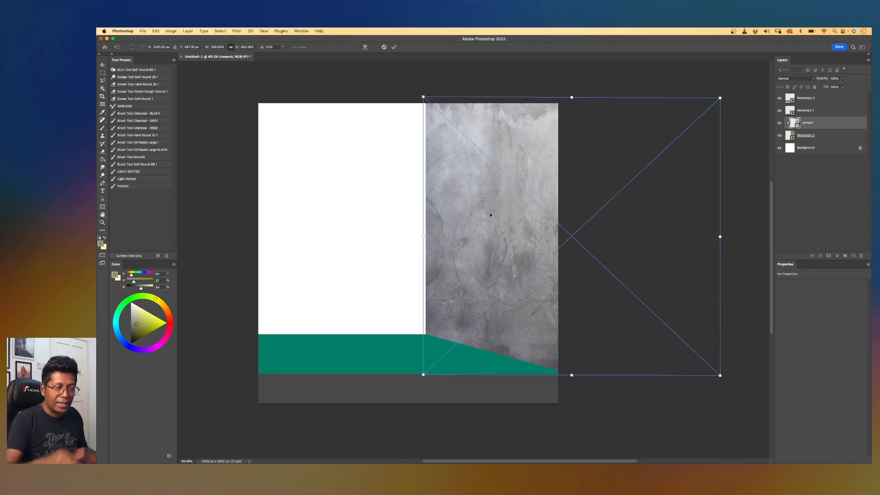
{"action": "left_click_drag", "start_coordinate": [719, 236], "coordinate": [609, 238]}
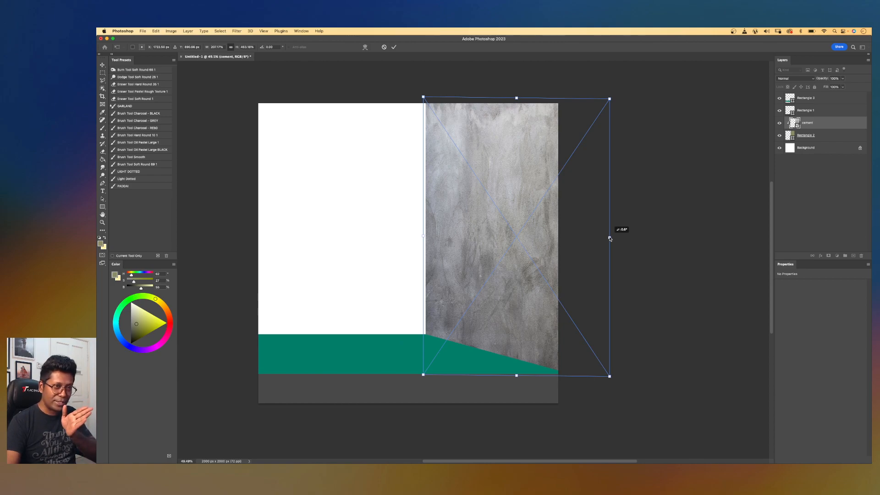
{"action": "left_click_drag", "start_coordinate": [609, 238], "coordinate": [566, 237]}
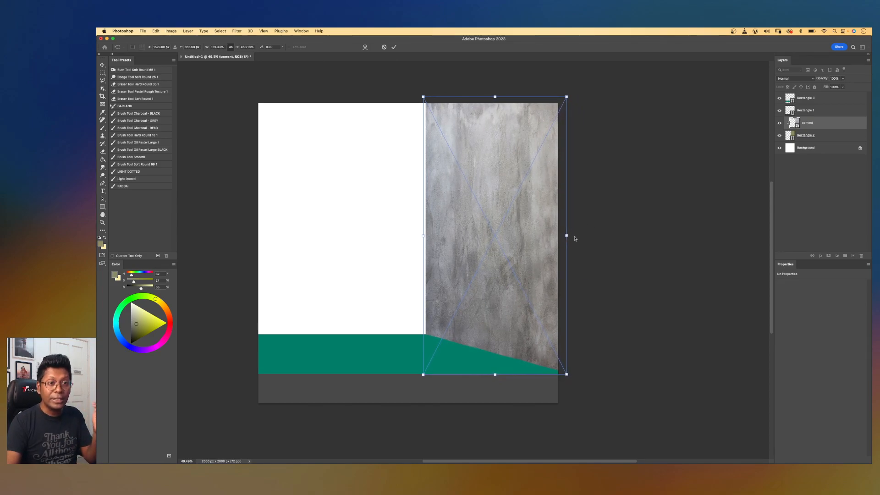
{"action": "key", "text": "Return"}
Place a second copy of the cement image into the document.
{"action": "left_click_drag", "start_coordinate": [487, 235], "coordinate": [558, 237]}
{"action": "key", "text": "super+plus"}
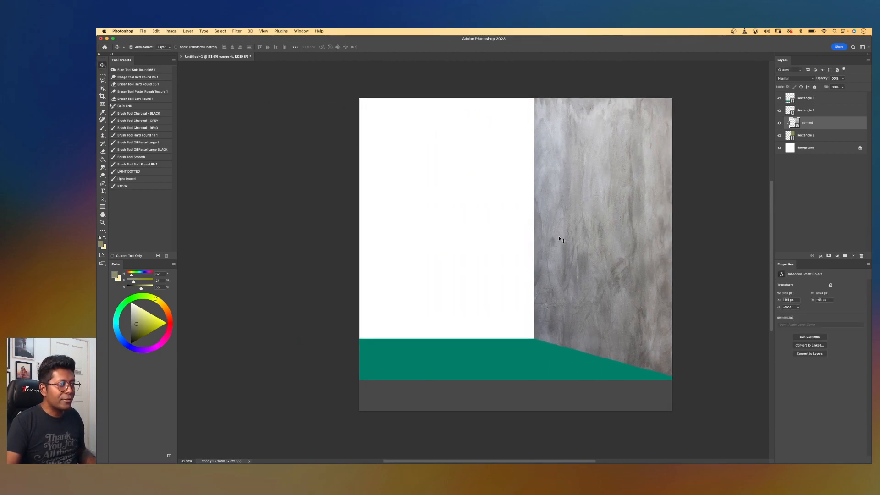
{"action": "scroll", "coordinate": [559, 239], "scroll_direction": "up", "scroll_amount": 2}
{"action": "left_click_drag", "start_coordinate": [609, 221], "coordinate": [585, 224]}
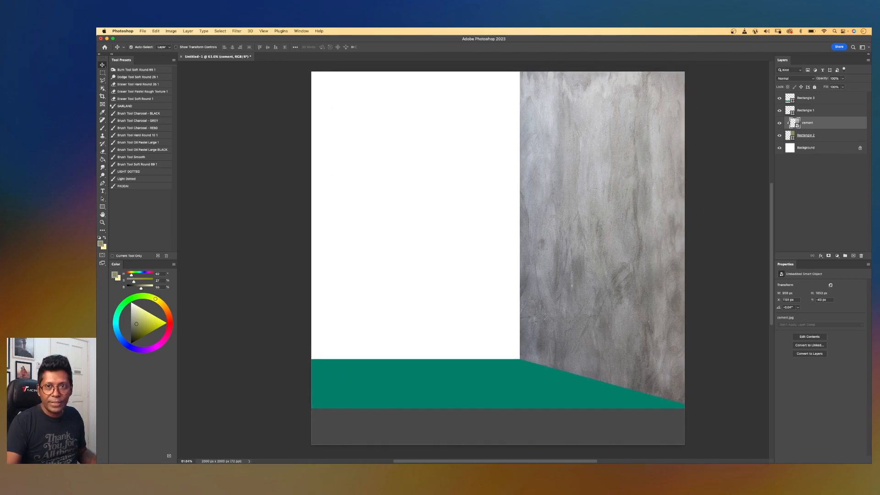
{"action": "left_click_drag", "start_coordinate": [793, 239], "coordinate": [473, 277]}
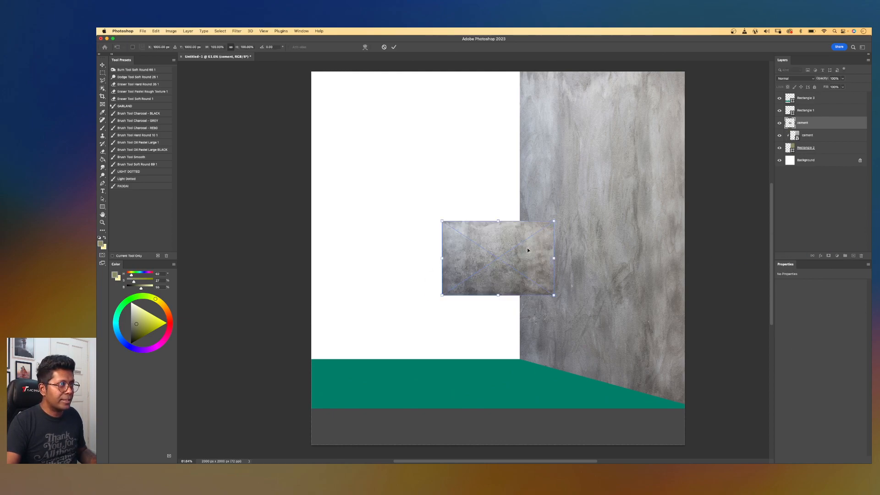
{"action": "key", "text": "Return"}
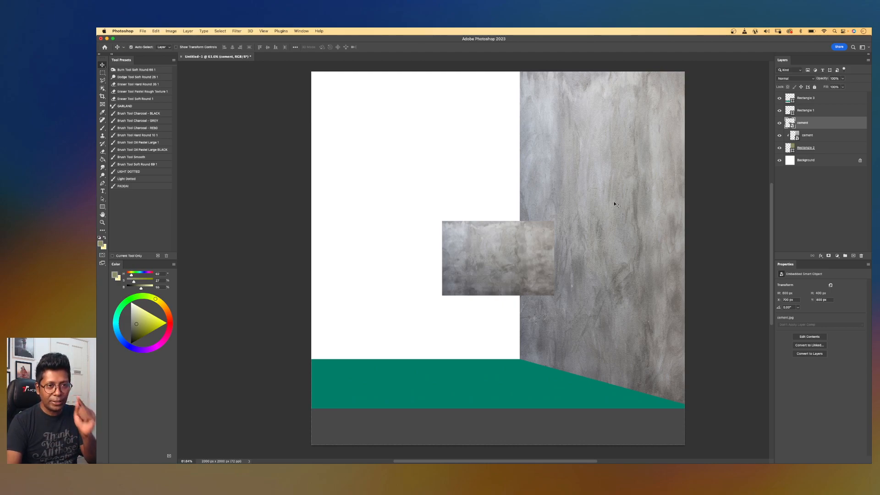
Move the new cement layer to the top of the stack and clip it to the teal floor rectangle.
{"action": "left_click_drag", "start_coordinate": [503, 256], "coordinate": [478, 338]}
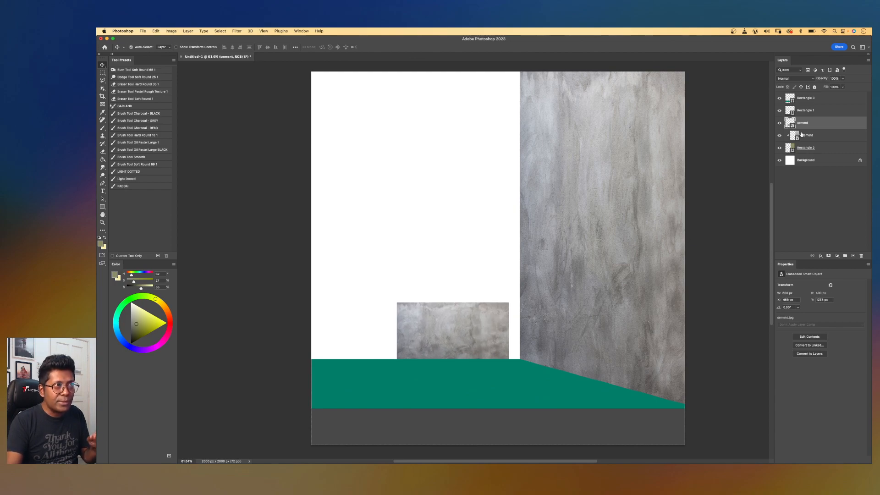
{"action": "left_click_drag", "start_coordinate": [799, 126], "coordinate": [812, 97]}
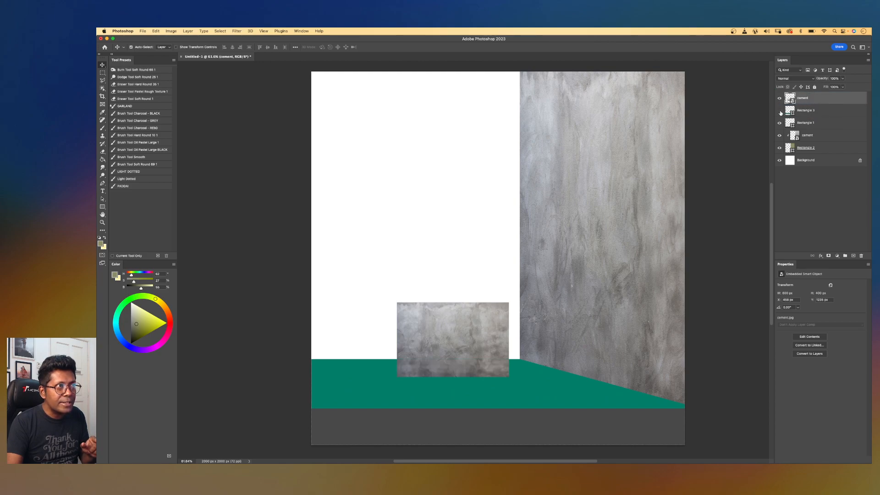
{"action": "left_click", "coordinate": [806, 102], "text": "alt"}
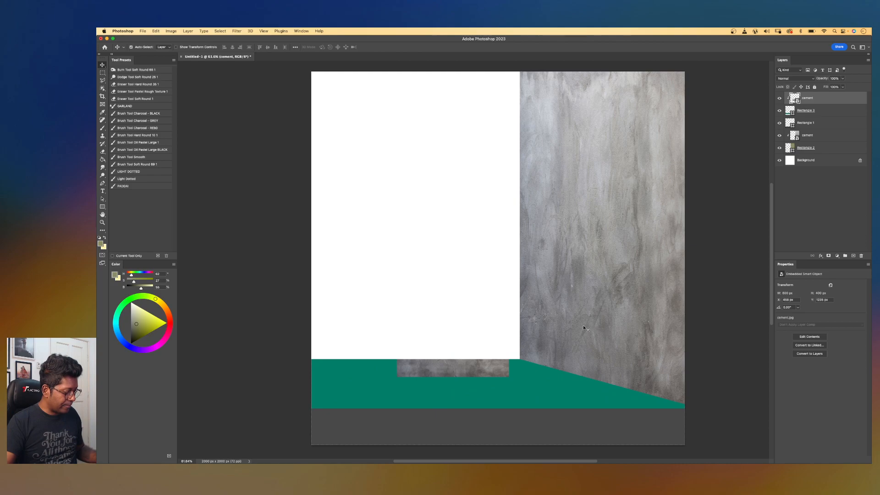
Enlarge the floor texture with Free Transform so it spans the full canvas width.
{"action": "key", "text": "super+t"}
{"action": "left_click_drag", "start_coordinate": [473, 354], "coordinate": [687, 370]}
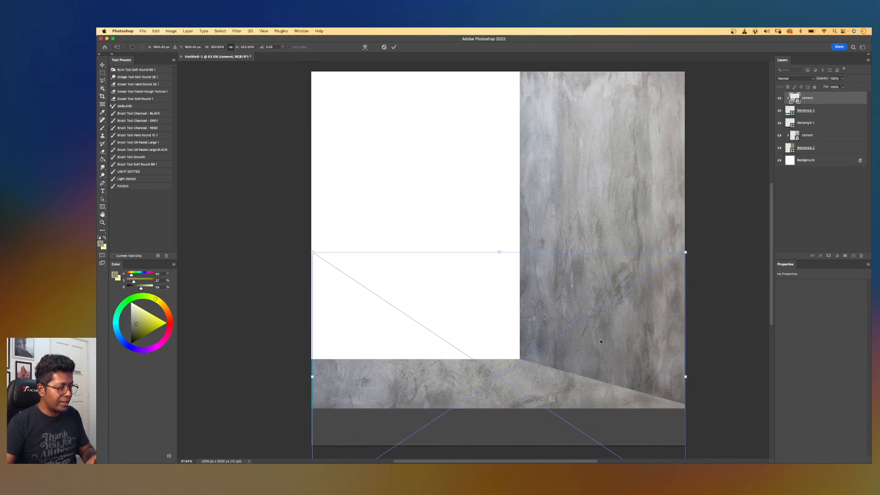
{"action": "key", "text": "Return"}
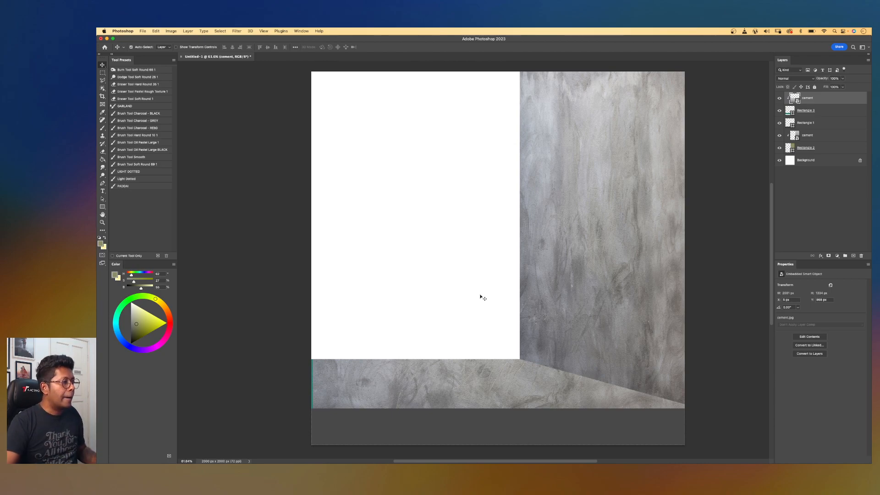
Distort the floor texture, pulling its top and bottom edges to match the floor's perspective edges.
{"action": "left_click_drag", "start_coordinate": [498, 338], "coordinate": [509, 274]}
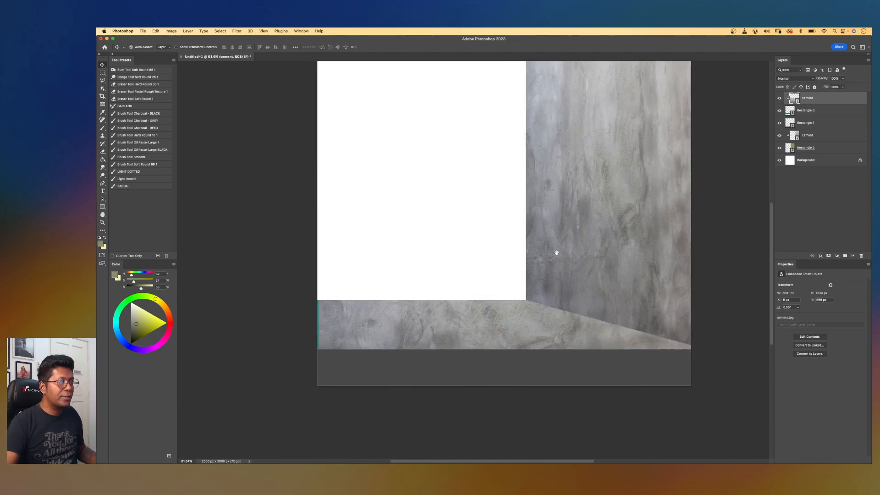
{"action": "key", "text": "super+t"}
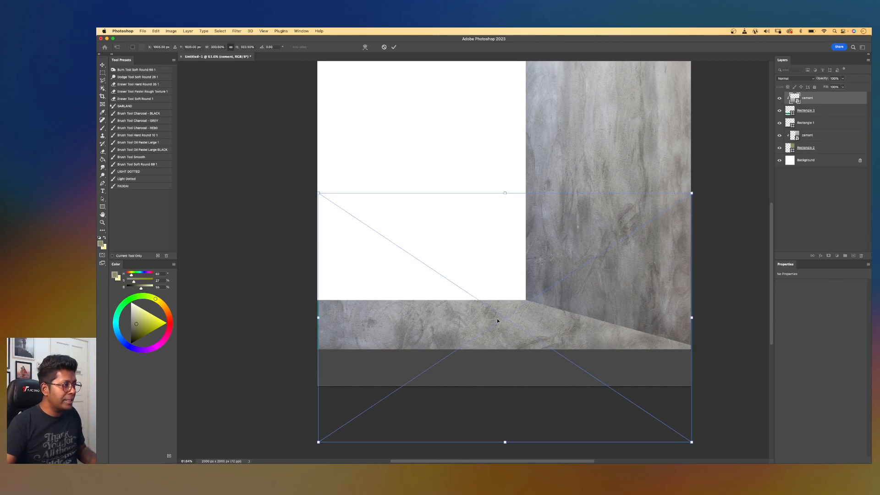
{"action": "right_click", "coordinate": [494, 320]}
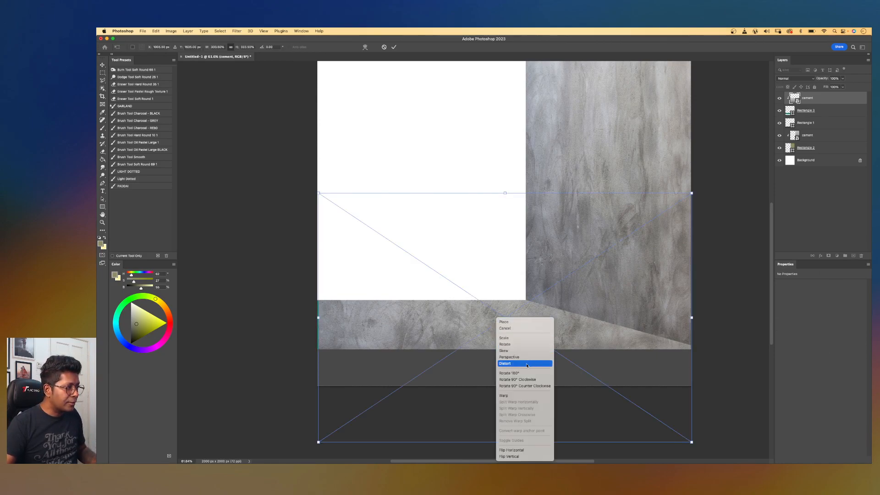
{"action": "left_click", "coordinate": [525, 365]}
{"action": "left_click_drag", "start_coordinate": [505, 192], "coordinate": [502, 300]}
{"action": "left_click_drag", "start_coordinate": [505, 443], "coordinate": [502, 352]}
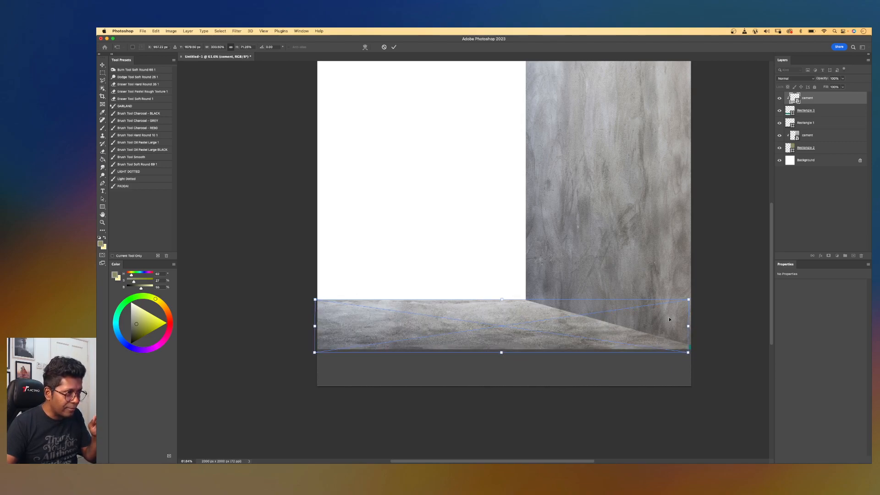
{"action": "left_click_drag", "start_coordinate": [690, 328], "coordinate": [693, 328]}
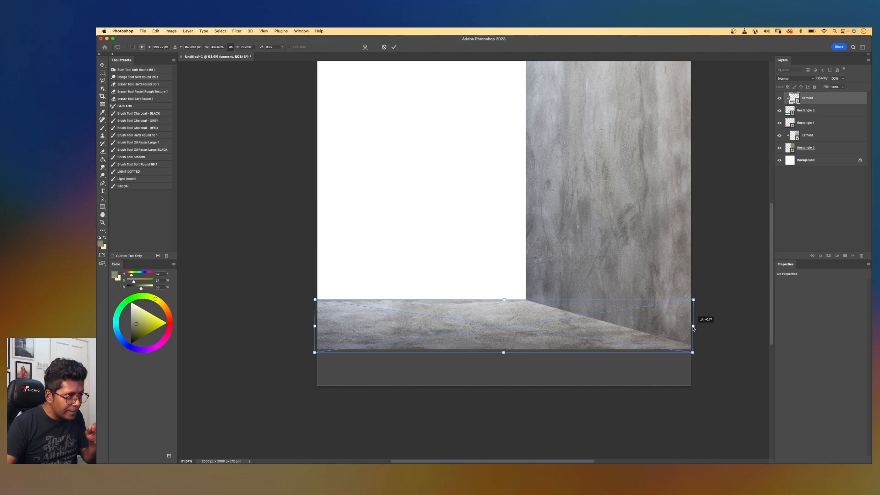
{"action": "key", "text": "Return"}
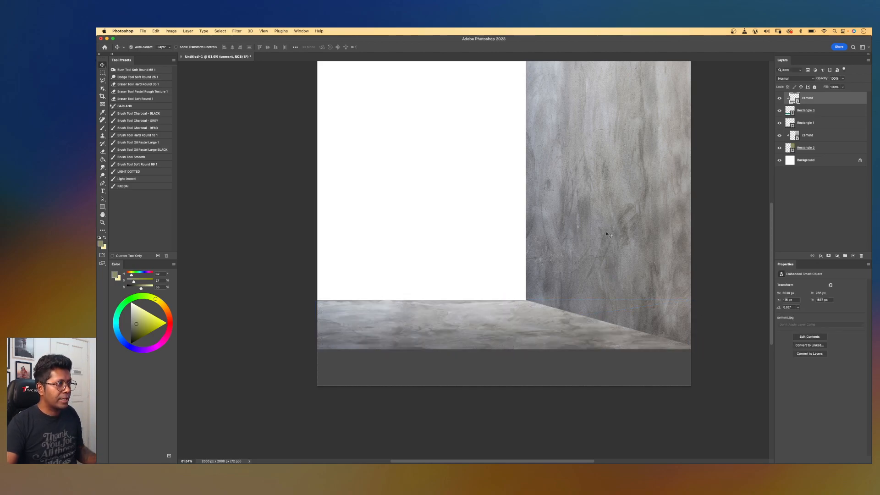
Place a third cement image and clip it to the bottom strip rectangle layer.
{"action": "left_click_drag", "start_coordinate": [575, 230], "coordinate": [585, 249]}
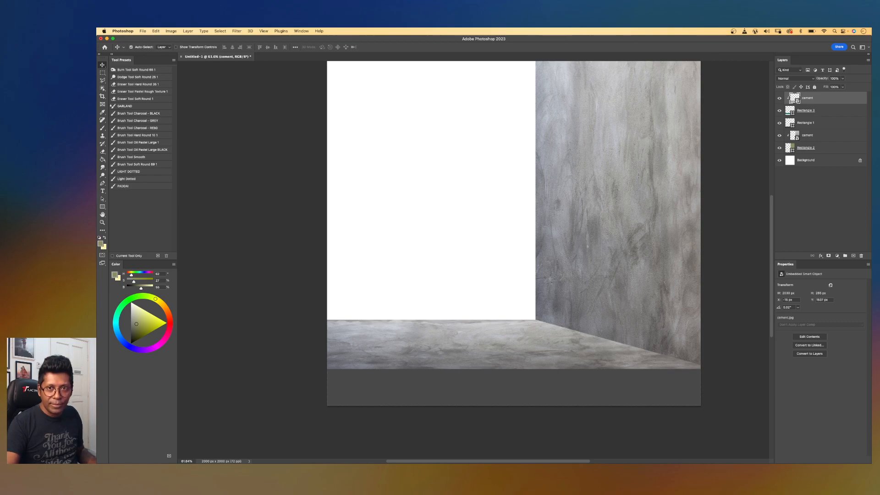
{"action": "left_click_drag", "start_coordinate": [870, 243], "coordinate": [508, 238]}
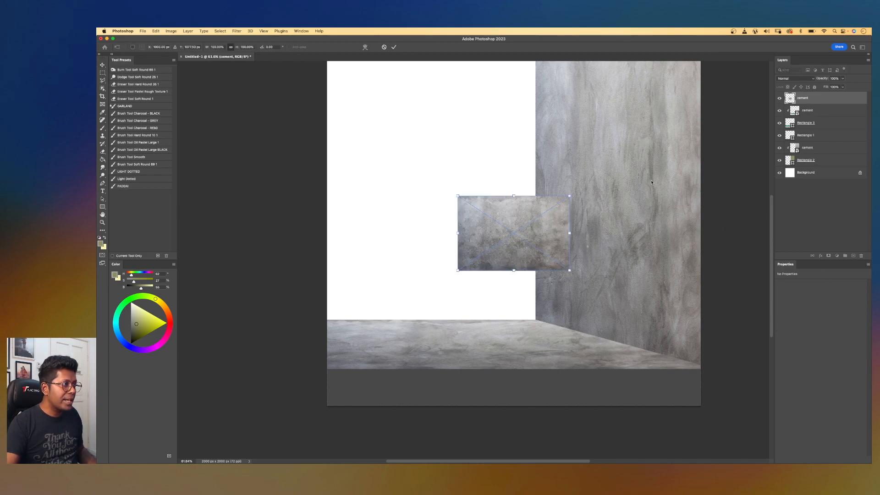
{"action": "left_click_drag", "start_coordinate": [827, 98], "coordinate": [817, 128]}
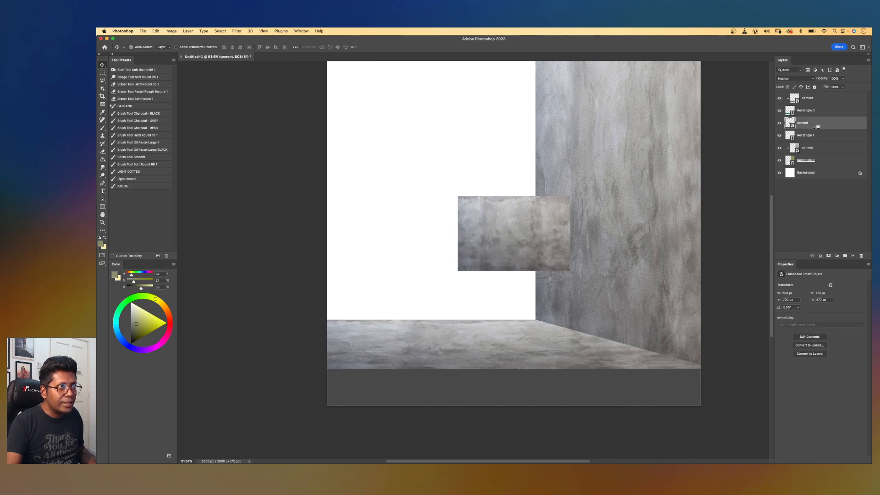
{"action": "left_click", "coordinate": [814, 129], "text": "alt"}
Move and stretch the third cement texture across the full width of the bottom strip.
{"action": "left_click_drag", "start_coordinate": [606, 262], "coordinate": [552, 245]}
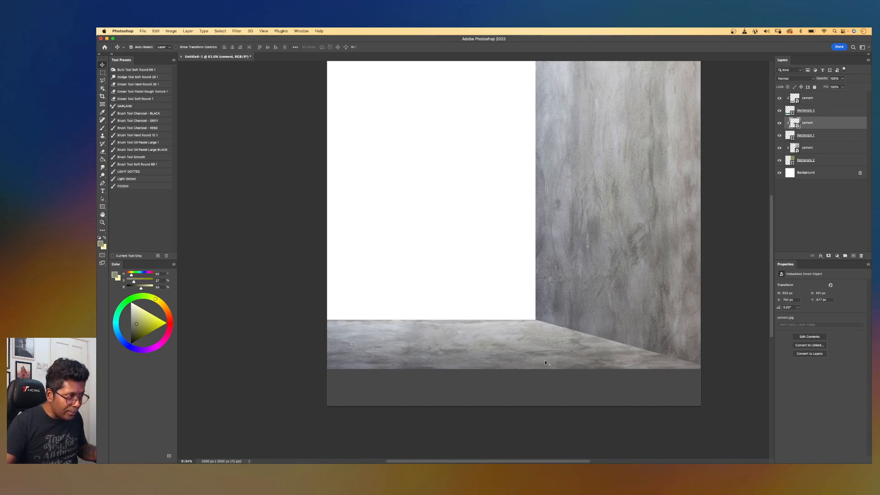
{"action": "key", "text": "ctrl+t"}
{"action": "left_click_drag", "start_coordinate": [536, 230], "coordinate": [536, 380]}
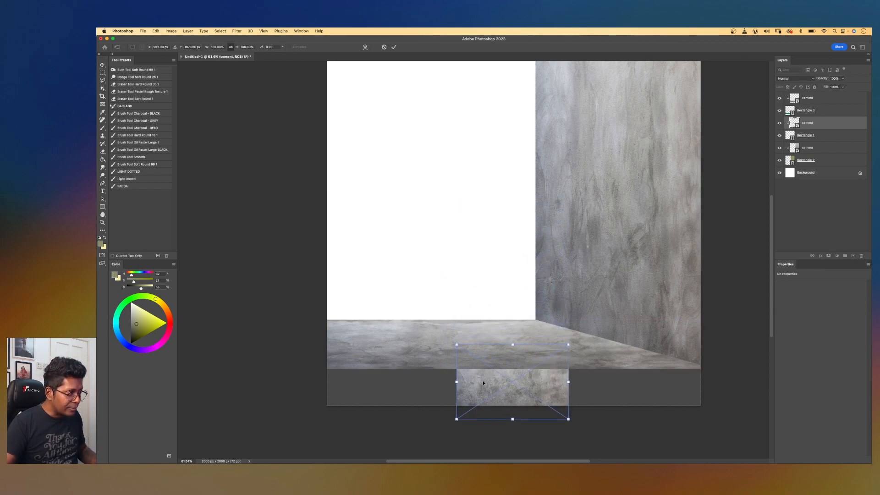
{"action": "left_click_drag", "start_coordinate": [457, 381], "coordinate": [325, 391]}
{"action": "left_click_drag", "start_coordinate": [569, 381], "coordinate": [702, 382]}
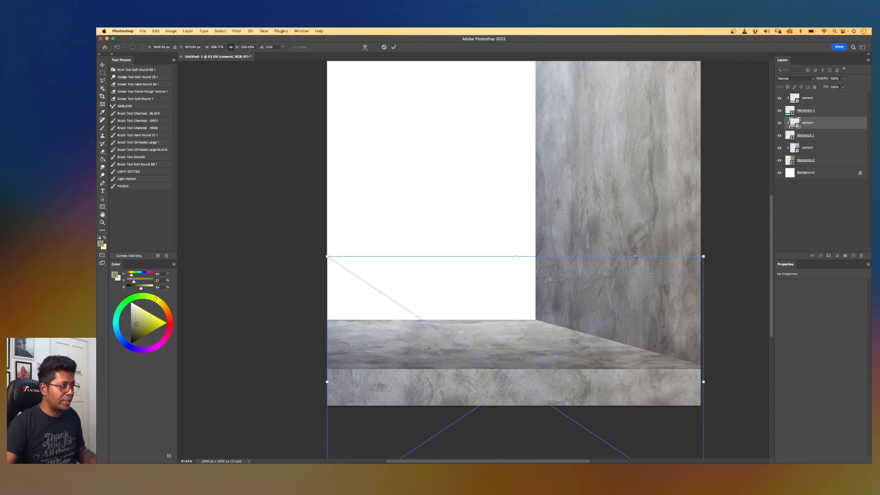
{"action": "key", "text": "Return"}
Shift the bottom strip texture upward with Free Transform and commit it.
{"action": "key", "text": "super"}
{"action": "key", "text": "super"}
{"action": "key", "text": "super+t"}
{"action": "left_click_drag", "start_coordinate": [615, 345], "coordinate": [614, 297]}
{"action": "key", "text": "Return"}
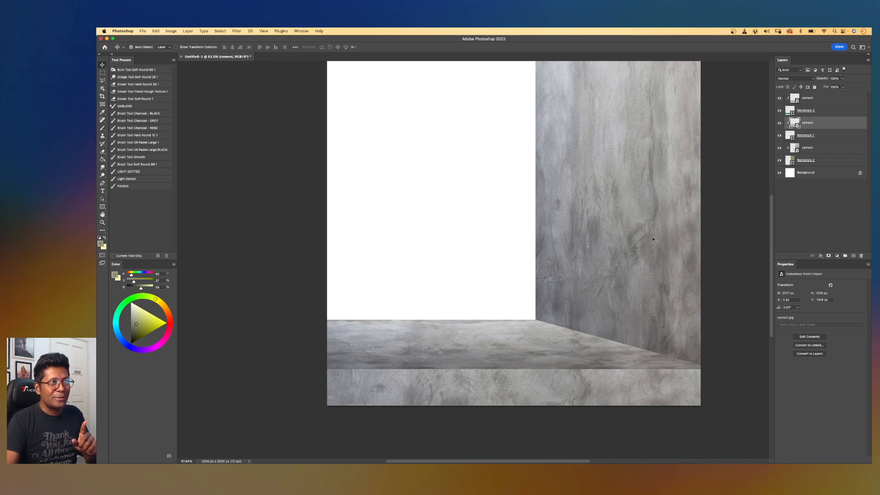
Add a new layer at the top of the stack and sketch rough lamp lines with the black charcoal brush.
{"action": "left_click", "coordinate": [834, 101]}
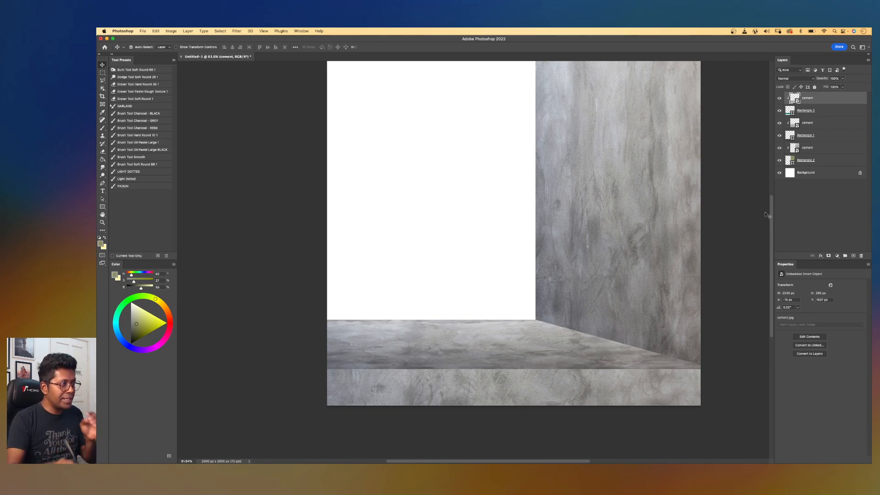
{"action": "left_click", "coordinate": [852, 256]}
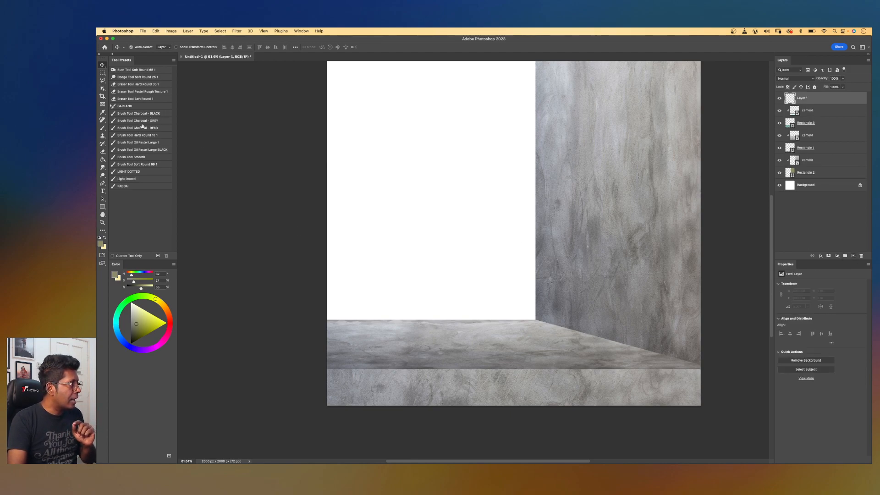
{"action": "left_click", "coordinate": [150, 113]}
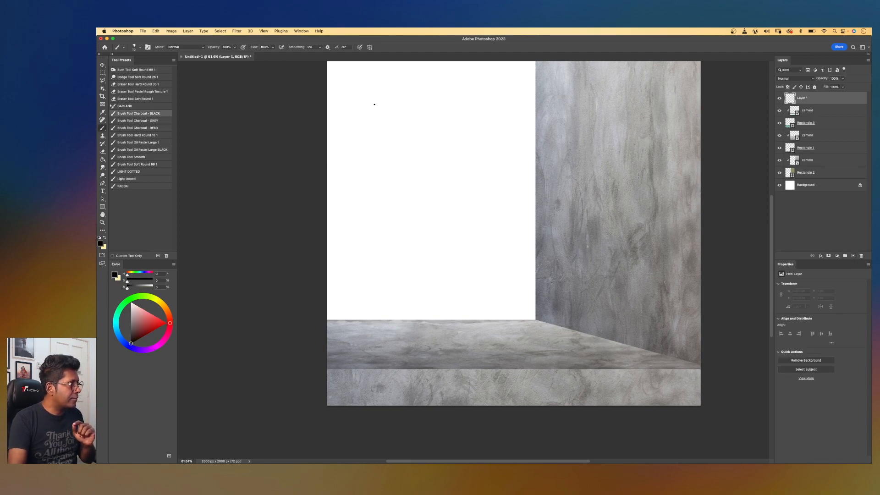
{"action": "mouse_move", "coordinate": [374, 69]}
{"action": "left_mouse_down"}
{"action": "mouse_move", "coordinate": [316, 117]}
{"action": "mouse_move", "coordinate": [393, 88]}
{"action": "mouse_move", "coordinate": [338, 65]}
{"action": "left_mouse_up"}
{"action": "mouse_move", "coordinate": [327, 123]}
{"action": "left_mouse_down"}
{"action": "mouse_move", "coordinate": [382, 106]}
{"action": "mouse_move", "coordinate": [456, 122]}
{"action": "left_mouse_up"}
{"action": "left_click_drag", "start_coordinate": [370, 98], "coordinate": [439, 138]}
{"action": "left_click_drag", "start_coordinate": [354, 110], "coordinate": [402, 157]}
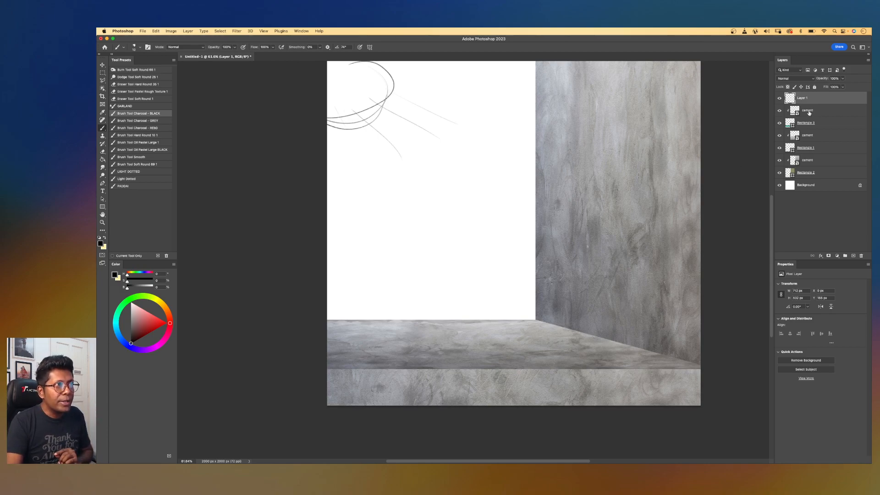
Create a new empty layer directly above the bottom strip's cement texture layer.
{"action": "left_click", "coordinate": [780, 112]}
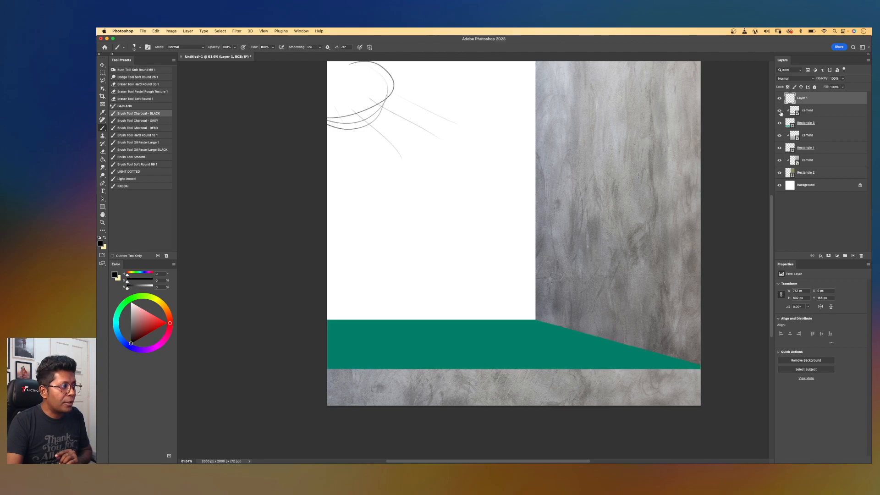
{"action": "left_click", "coordinate": [779, 111]}
{"action": "key", "text": "v"}
{"action": "left_click", "coordinate": [596, 377]}
{"action": "left_click_drag", "start_coordinate": [653, 384], "coordinate": [654, 386]}
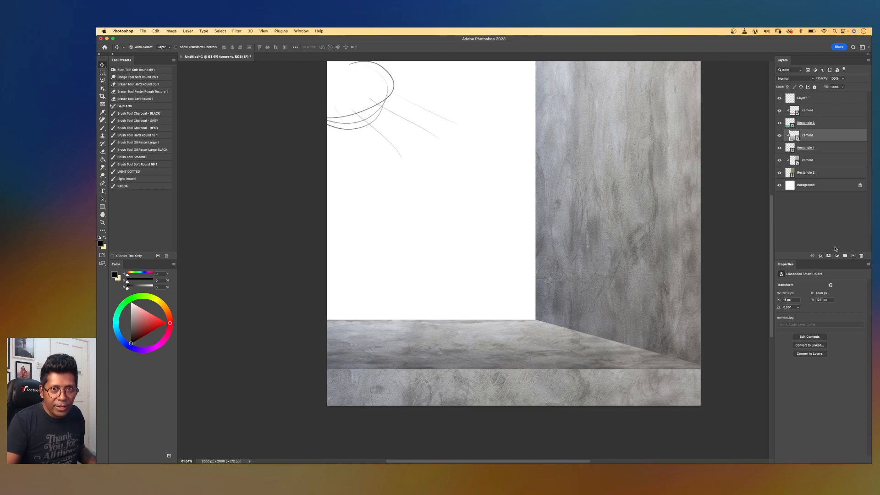
{"action": "left_click", "coordinate": [853, 256]}
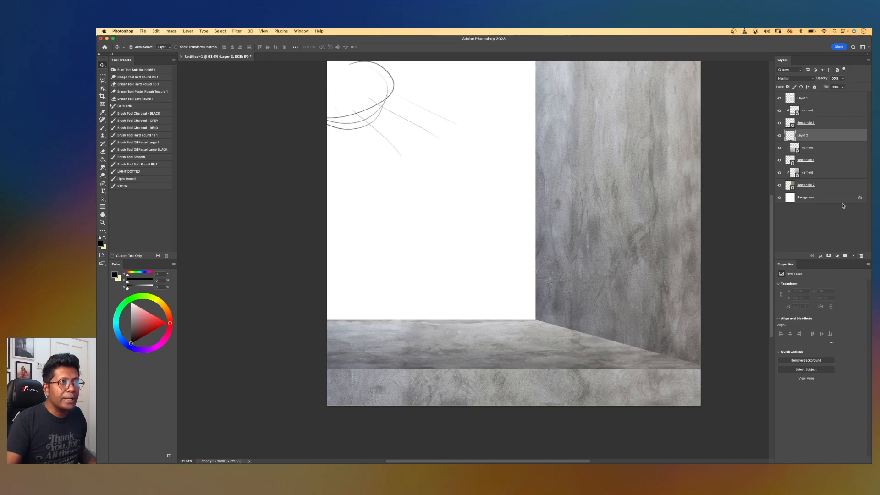
Rename the new layer to "lighting".
{"action": "left_click", "coordinate": [825, 138], "text": "alt"}
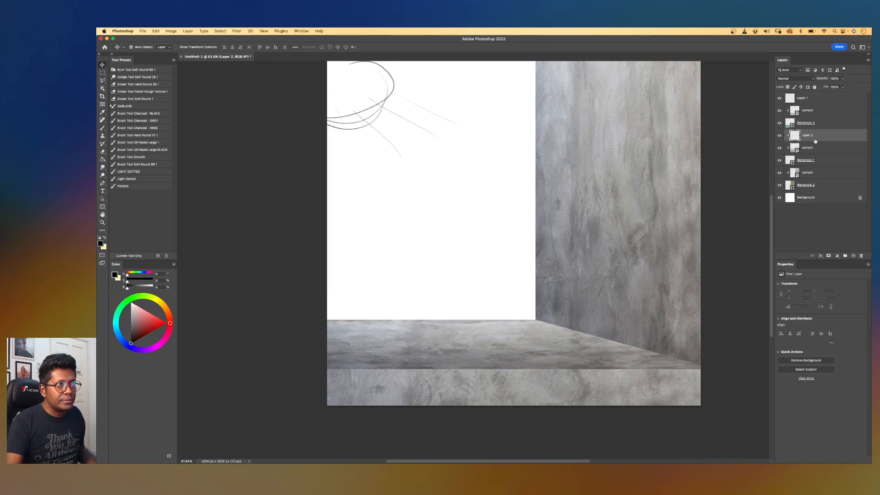
{"action": "double_click", "coordinate": [808, 135]}
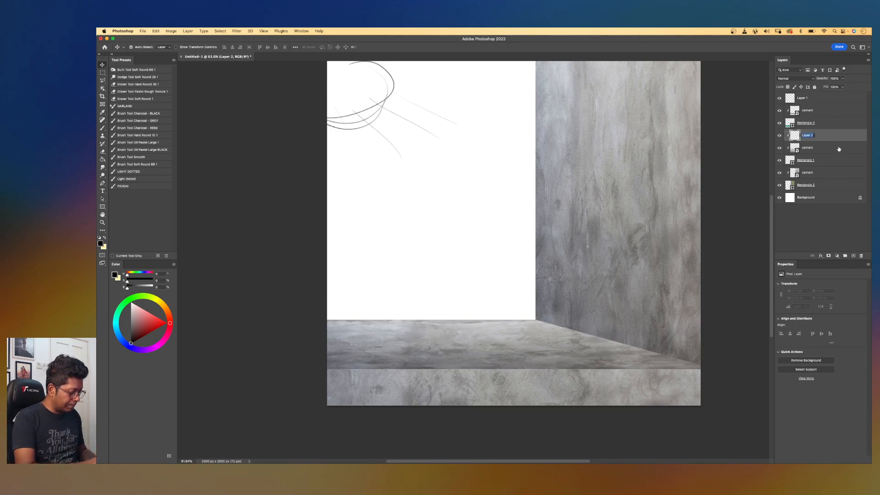
{"action": "type", "text": "lighting"}
{"action": "key", "text": "Return"}
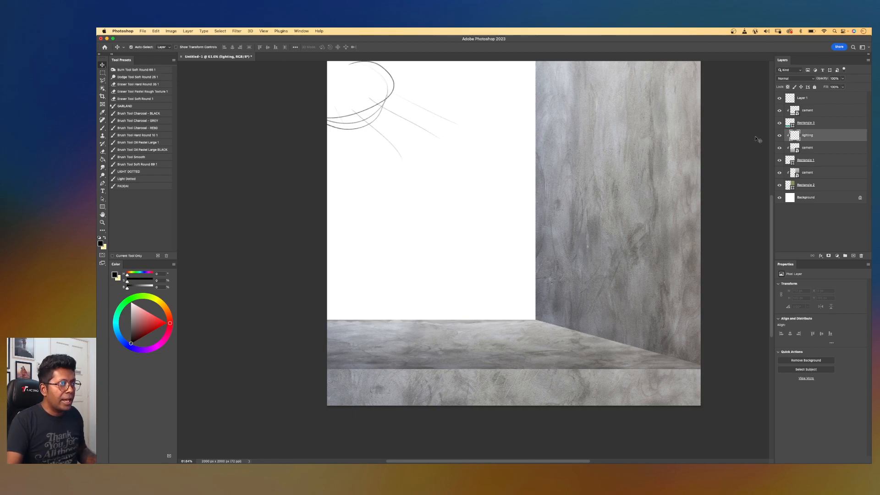
Set the lighting layer's blend mode to Soft Light.
{"action": "left_click", "coordinate": [798, 79]}
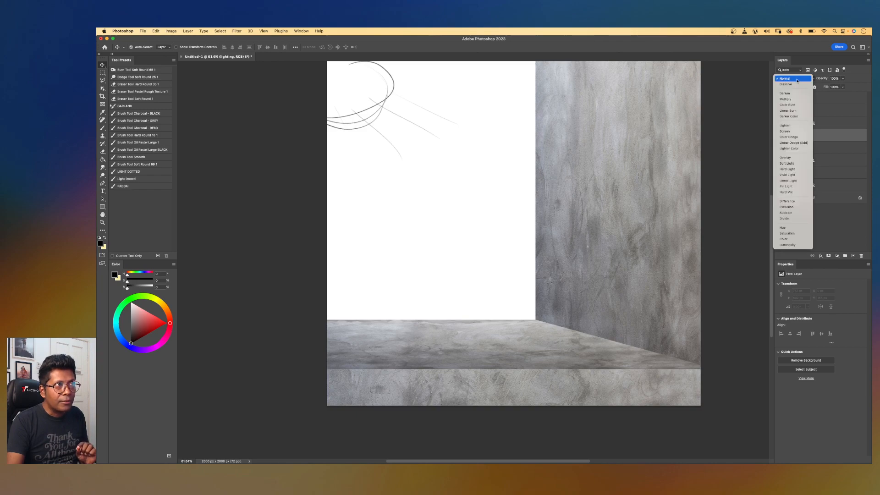
{"action": "left_click", "coordinate": [796, 79]}
{"action": "left_click", "coordinate": [797, 79]}
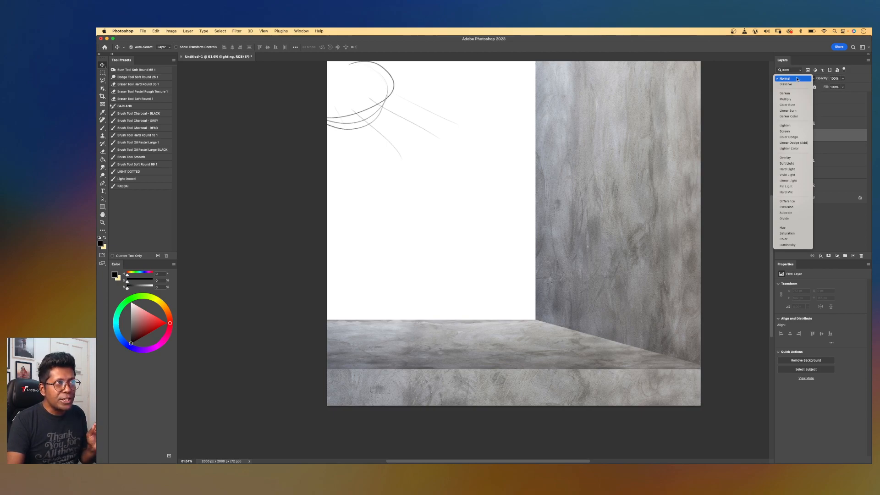
{"action": "left_click", "coordinate": [787, 163]}
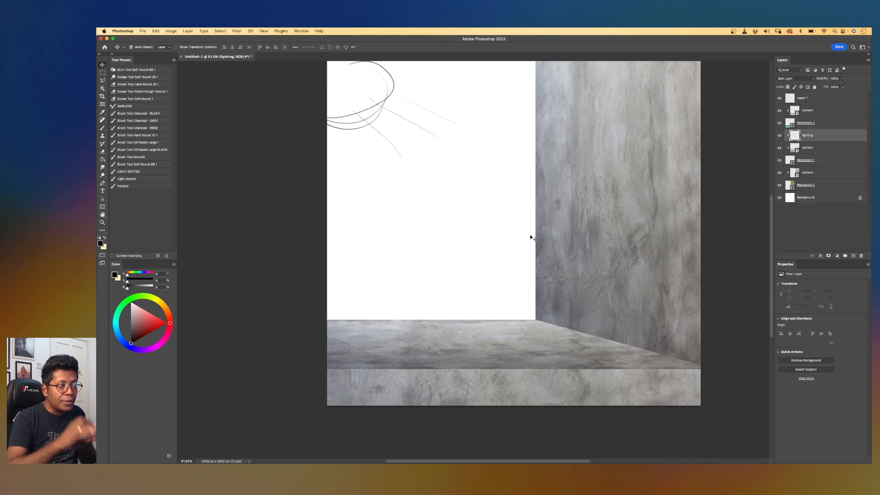
{"action": "left_click", "coordinate": [782, 81]}
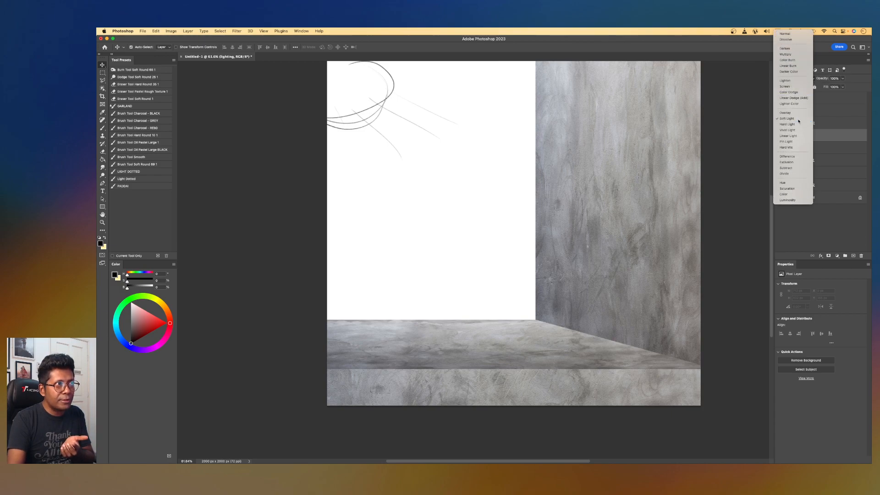
{"action": "left_click", "coordinate": [798, 121]}
Switch to the Gradient tool and choose a preset from the Basics gradient folder.
{"action": "key", "text": "g"}
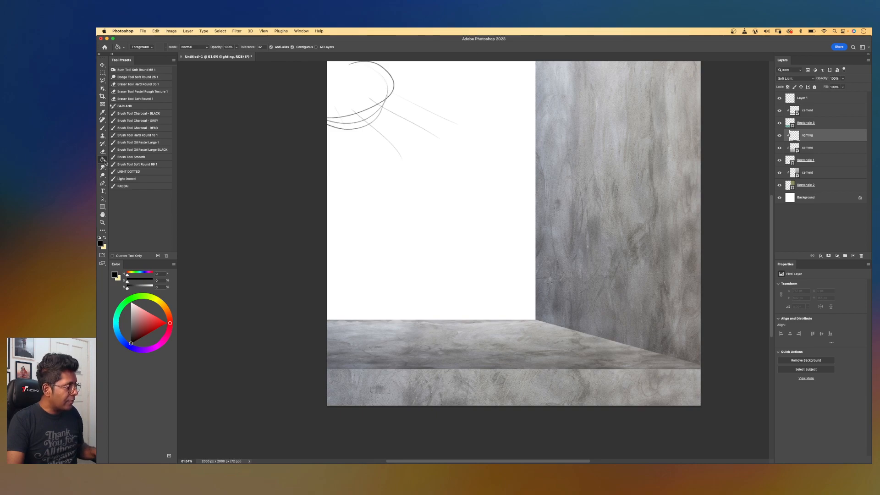
{"action": "key", "text": "shift+g"}
{"action": "key", "text": "shift+g"}
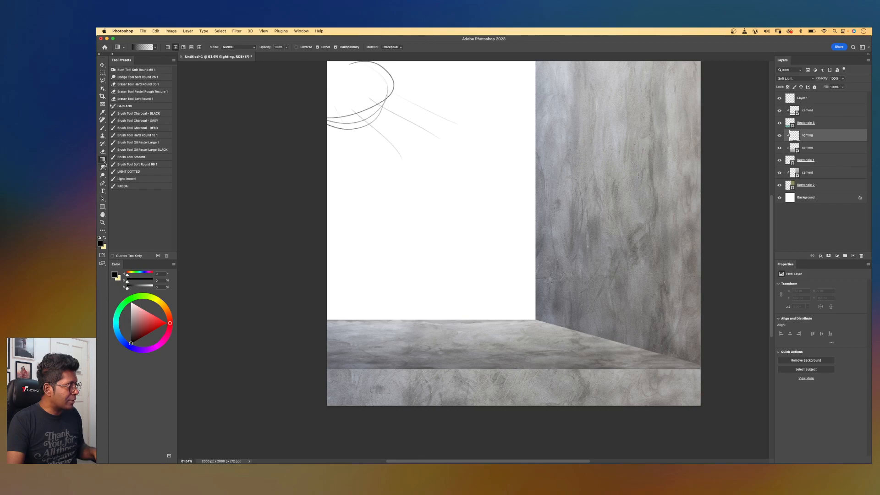
{"action": "key", "text": "shift+g"}
{"action": "key", "text": "shift+g"}
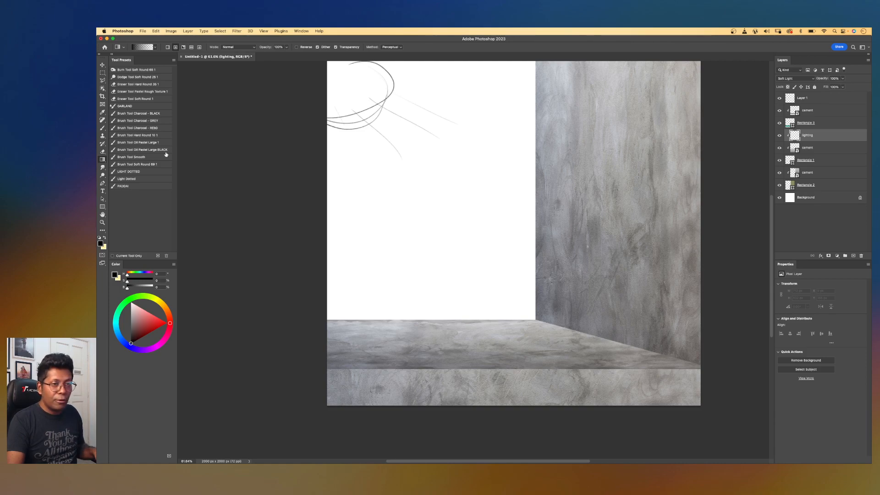
{"action": "left_click", "coordinate": [154, 47]}
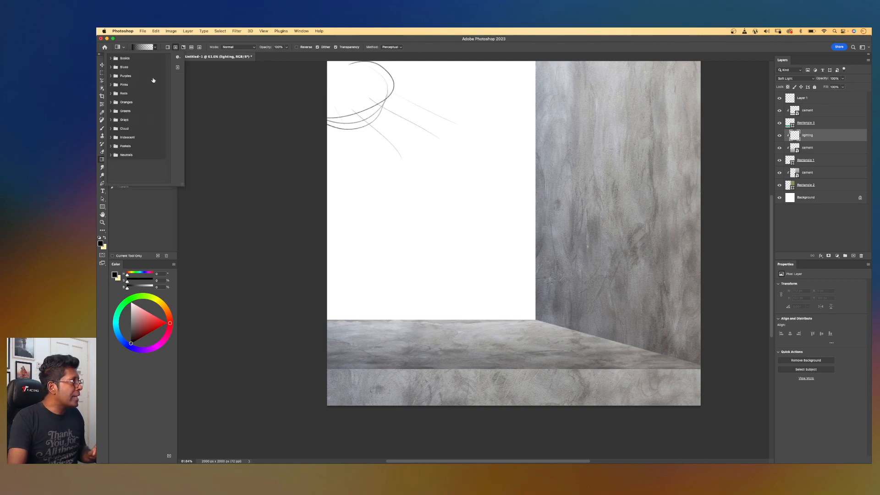
{"action": "left_click", "coordinate": [111, 58]}
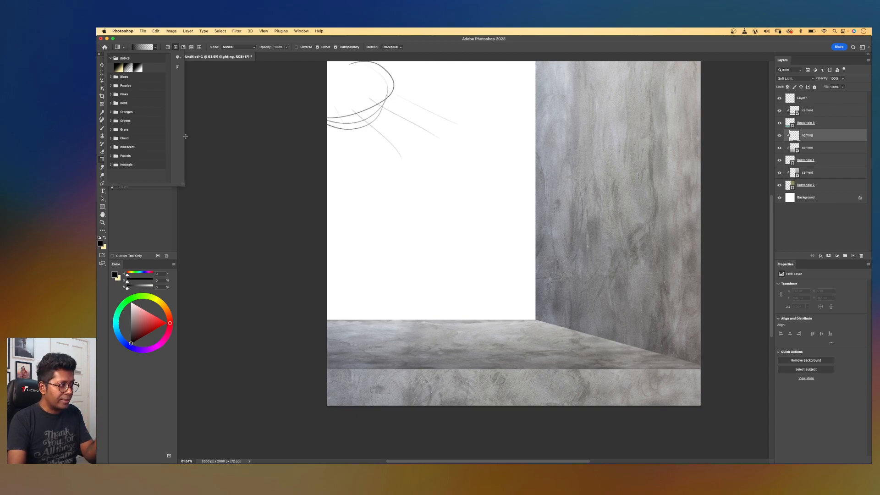
{"action": "left_click", "coordinate": [253, 133]}
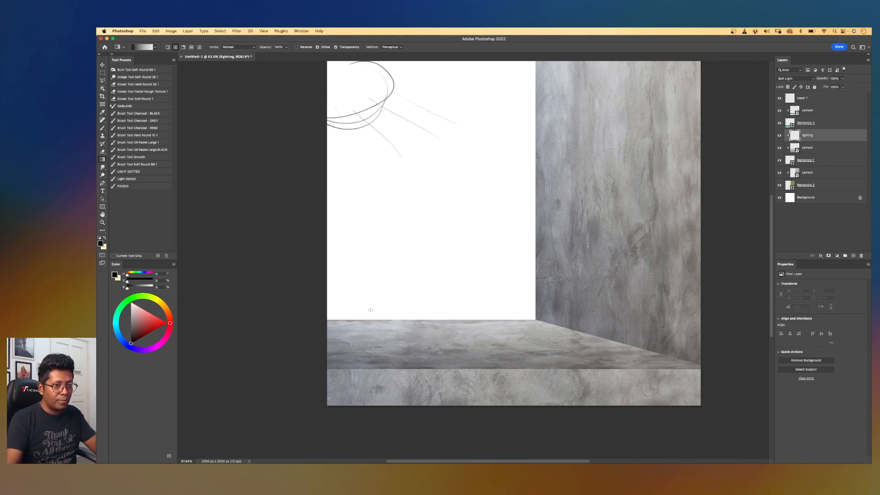
Darken the bottom strip by dragging gradients across it on the lighting layer.
{"action": "left_click_drag", "start_coordinate": [597, 330], "coordinate": [404, 337]}
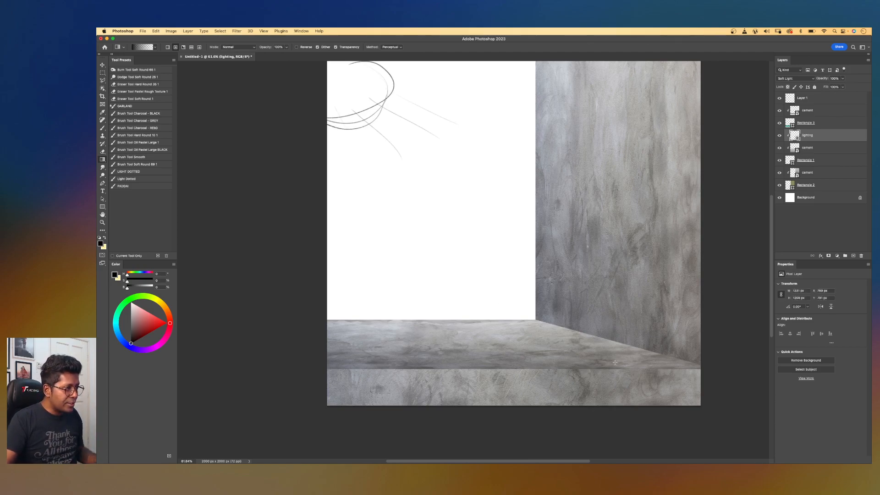
{"action": "key", "text": "super+z"}
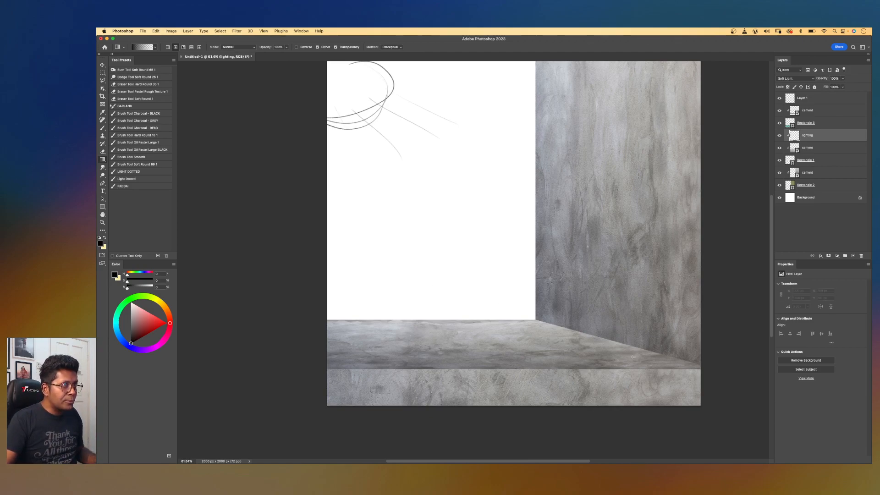
{"action": "left_click", "coordinate": [167, 47]}
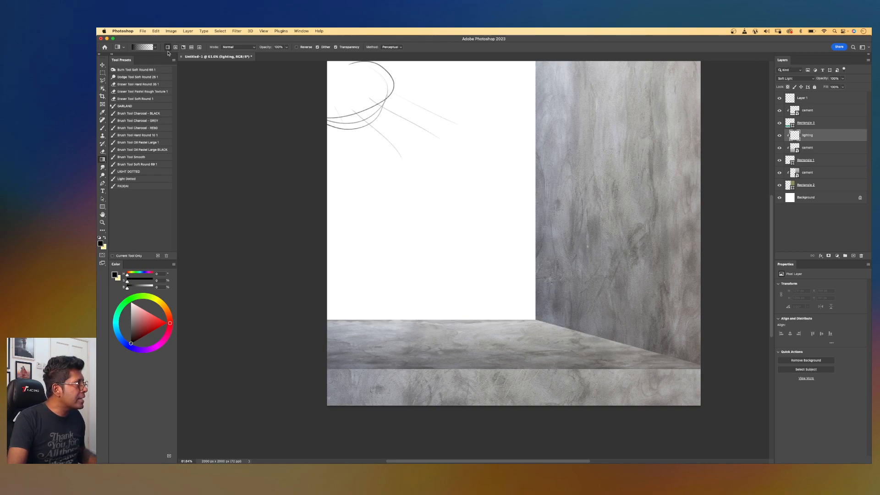
{"action": "left_click", "coordinate": [175, 47]}
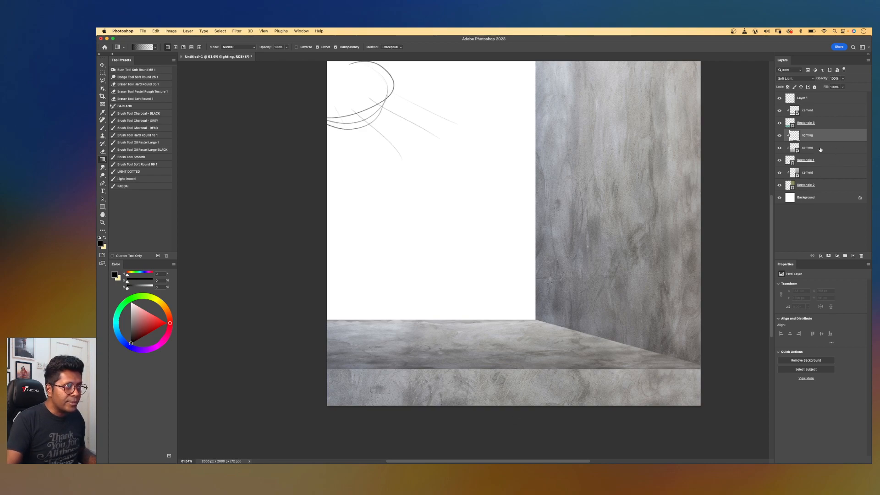
{"action": "left_click", "coordinate": [780, 149]}
{"action": "left_click", "coordinate": [779, 148]}
{"action": "left_click", "coordinate": [780, 149]}
{"action": "left_click", "coordinate": [780, 148]}
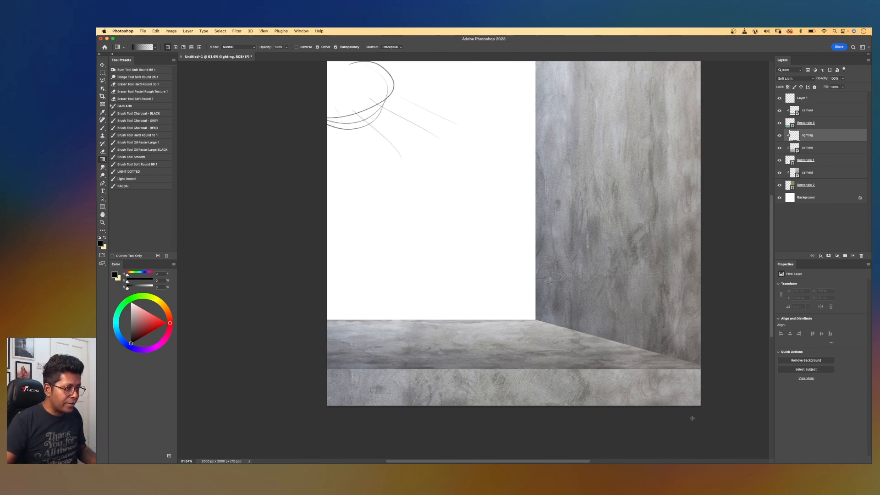
{"action": "left_click_drag", "start_coordinate": [687, 414], "coordinate": [526, 393]}
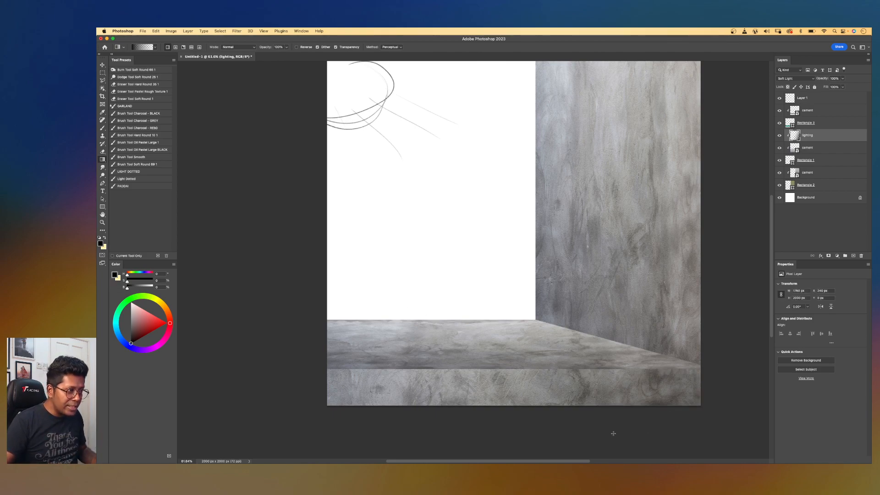
{"action": "left_click_drag", "start_coordinate": [600, 426], "coordinate": [569, 414]}
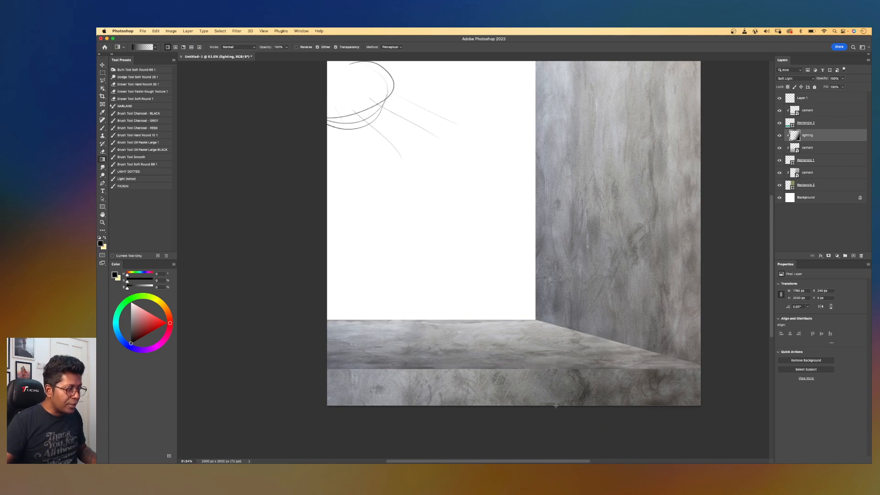
{"action": "left_click", "coordinate": [154, 47]}
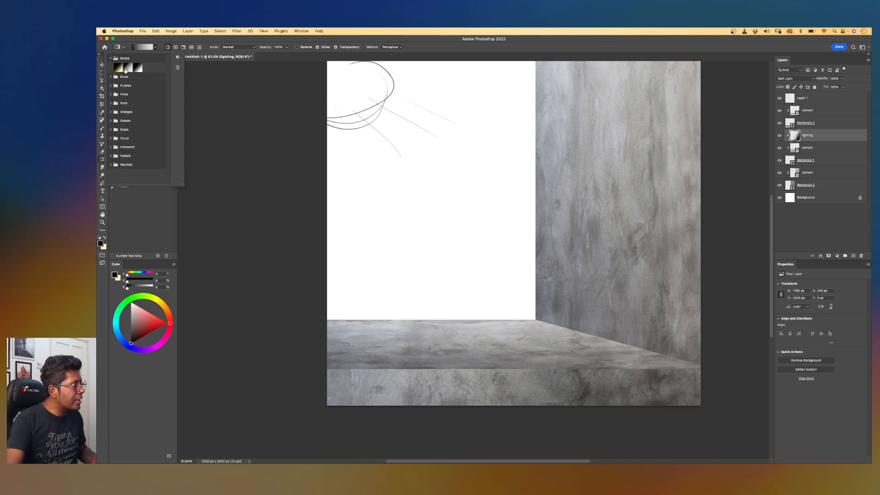
{"action": "left_click", "coordinate": [155, 47]}
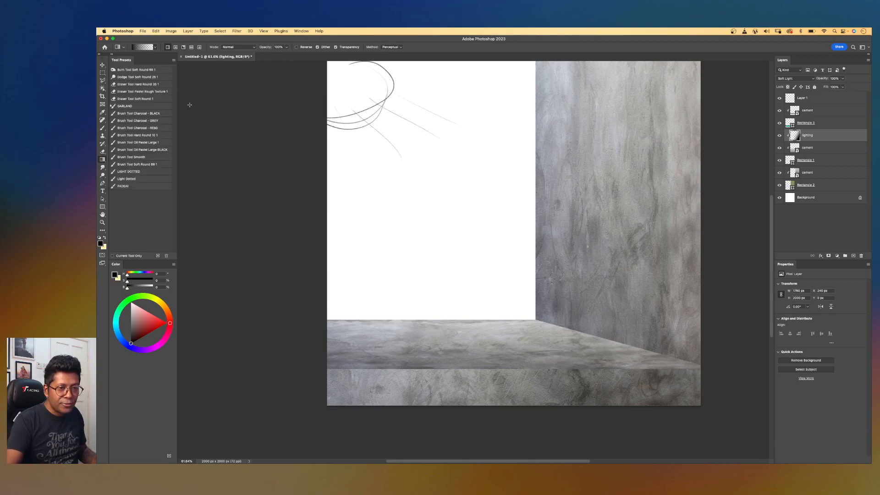
{"action": "left_click_drag", "start_coordinate": [701, 424], "coordinate": [368, 307]}
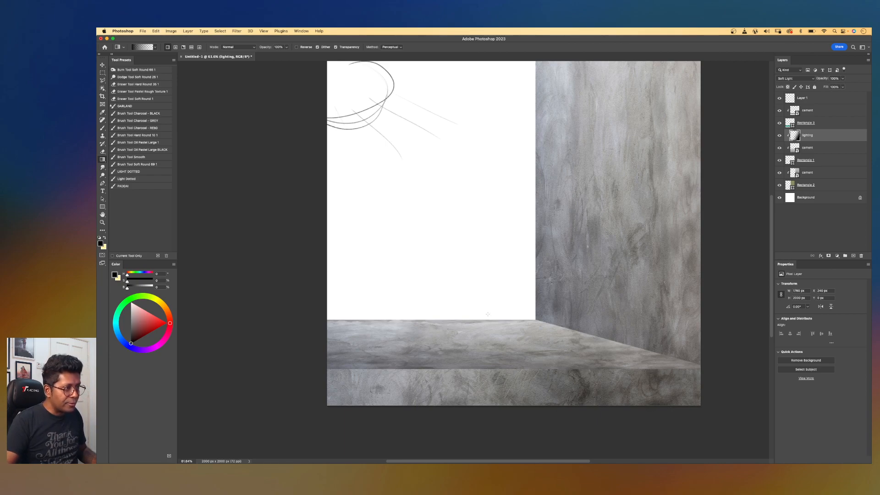
Toggle the lighting layer's visibility to compare the strip with and without shading.
{"action": "left_click", "coordinate": [779, 136]}
{"action": "left_click", "coordinate": [780, 136]}
{"action": "left_click", "coordinate": [779, 136]}
{"action": "left_click", "coordinate": [779, 136]}
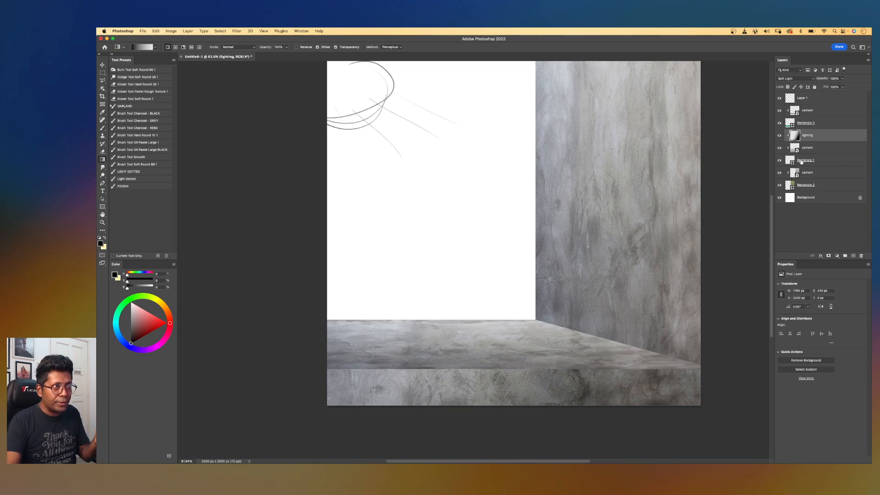
Duplicate the lighting layer and set the copy's opacity to 84%.
{"action": "left_click_drag", "start_coordinate": [842, 136], "coordinate": [852, 256]}
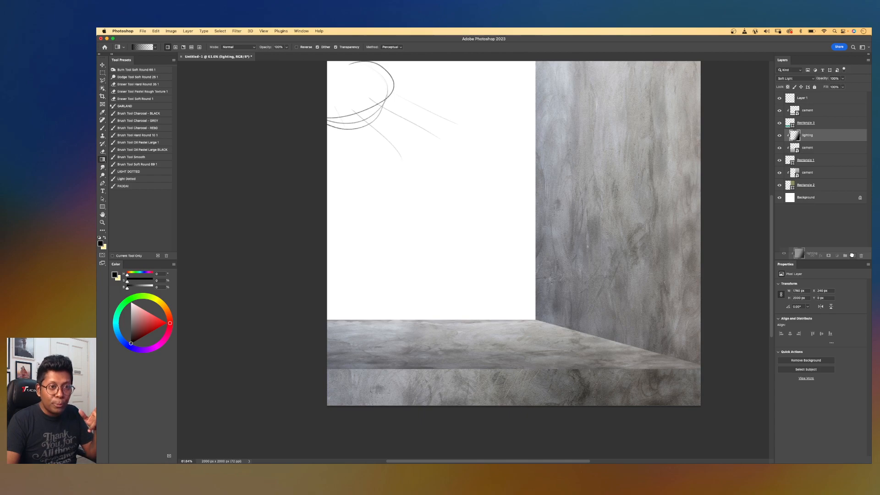
{"action": "left_click_drag", "start_coordinate": [852, 255], "coordinate": [852, 255]}
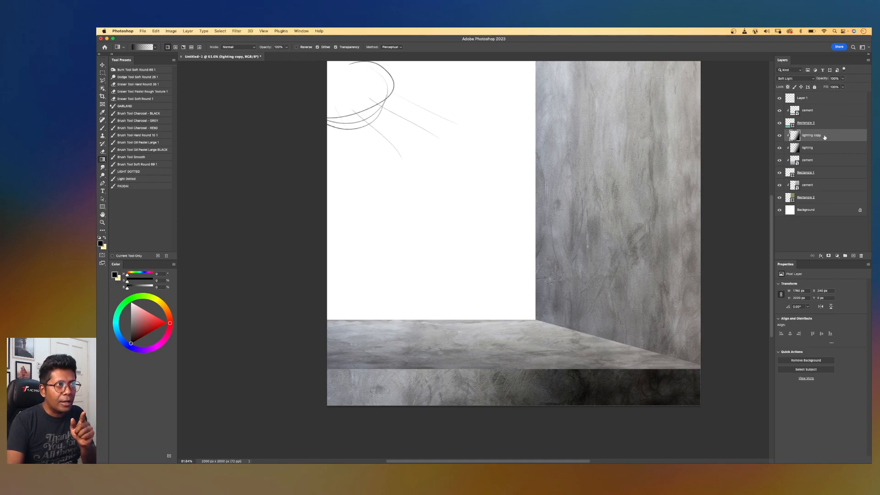
{"action": "left_click", "coordinate": [842, 79]}
{"action": "left_click_drag", "start_coordinate": [834, 86], "coordinate": [829, 86]}
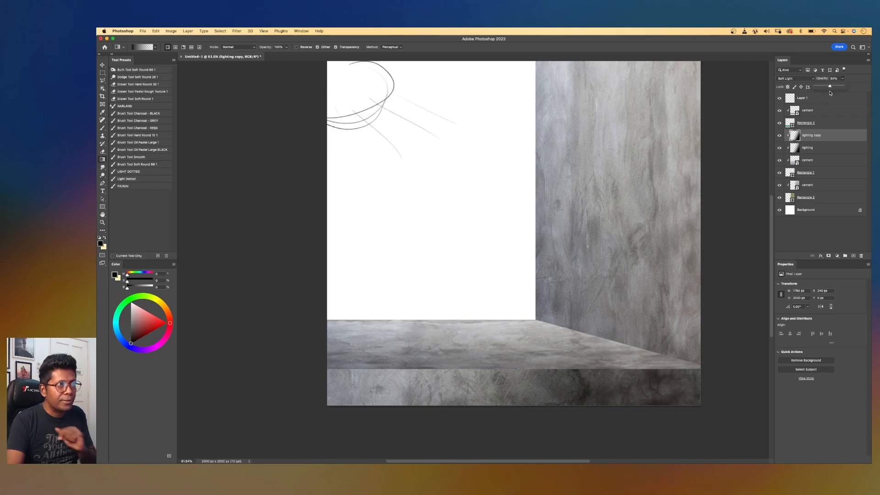
Select both lighting layers and stretch them wider across the floor with Free Transform.
{"action": "left_click", "coordinate": [820, 148]}
{"action": "left_click", "coordinate": [820, 139], "text": "shift"}
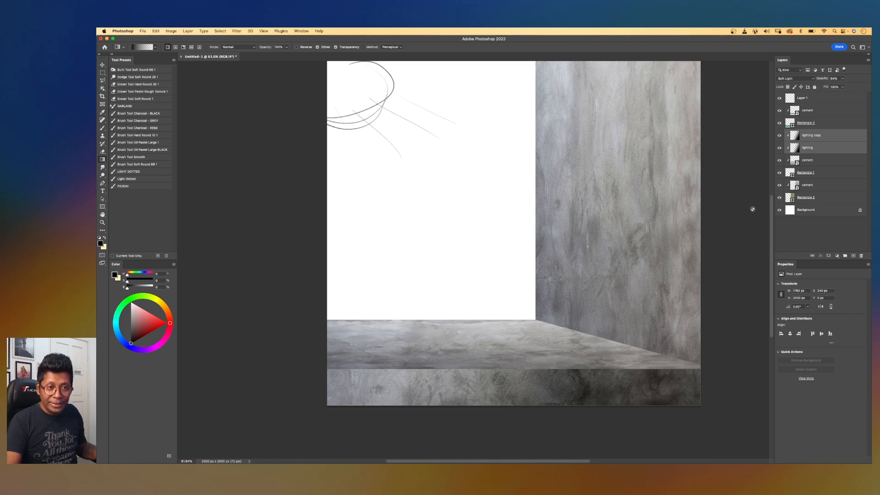
{"action": "key", "text": "super+t"}
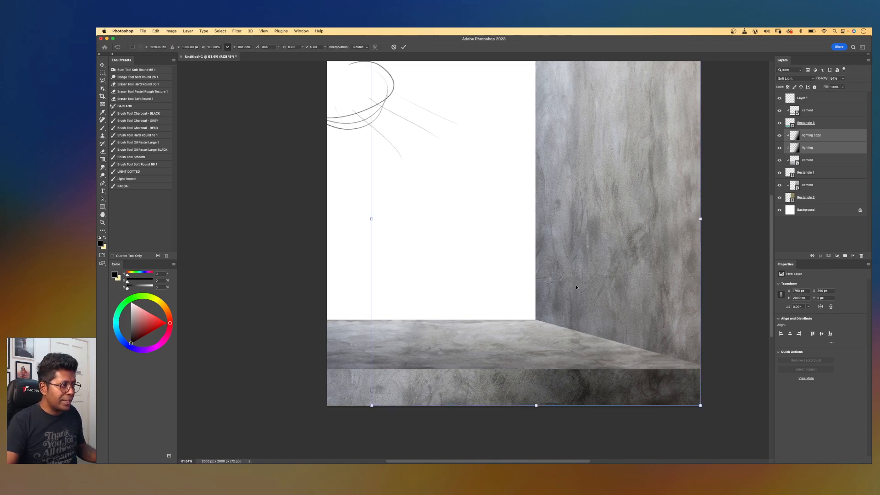
{"action": "left_click_drag", "start_coordinate": [371, 218], "coordinate": [287, 257]}
{"action": "left_click_drag", "start_coordinate": [586, 440], "coordinate": [598, 212]}
{"action": "key", "text": "Return"}
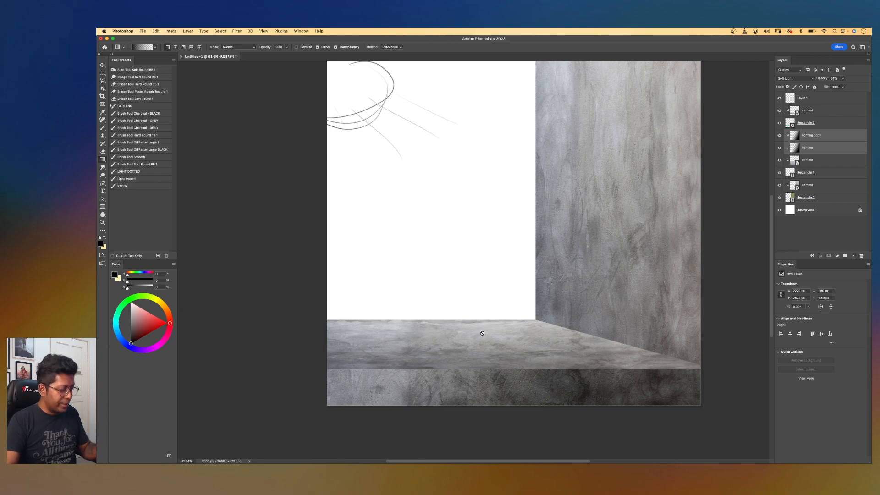
Add a Brightness/Contrast adjustment layer above the top cement floor layer.
{"action": "key", "text": "v"}
{"action": "left_click", "coordinate": [475, 354]}
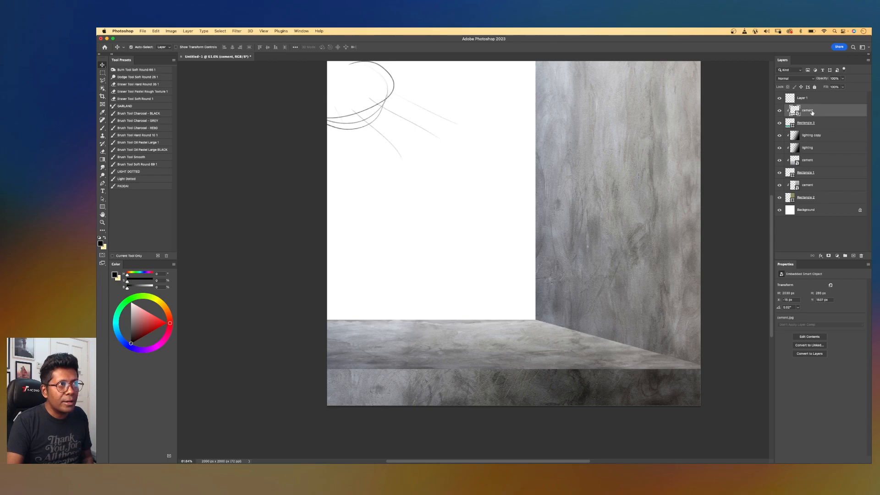
{"action": "left_click", "coordinate": [837, 256]}
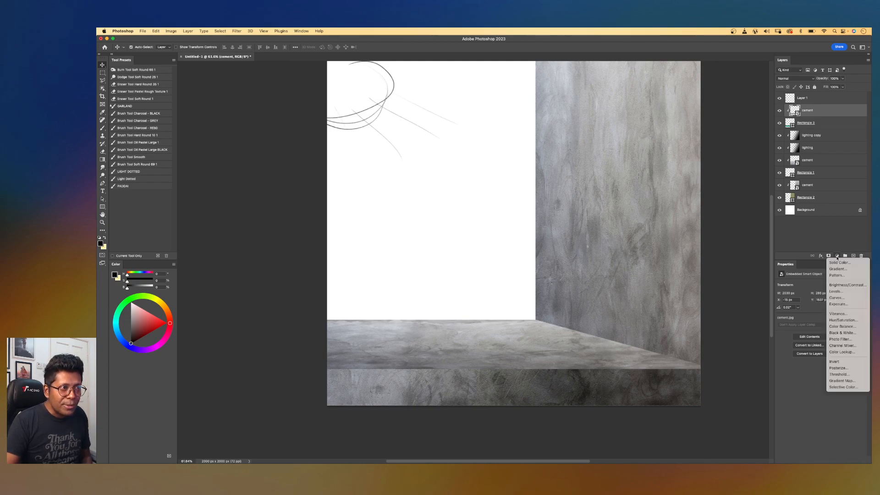
{"action": "left_click", "coordinate": [847, 285]}
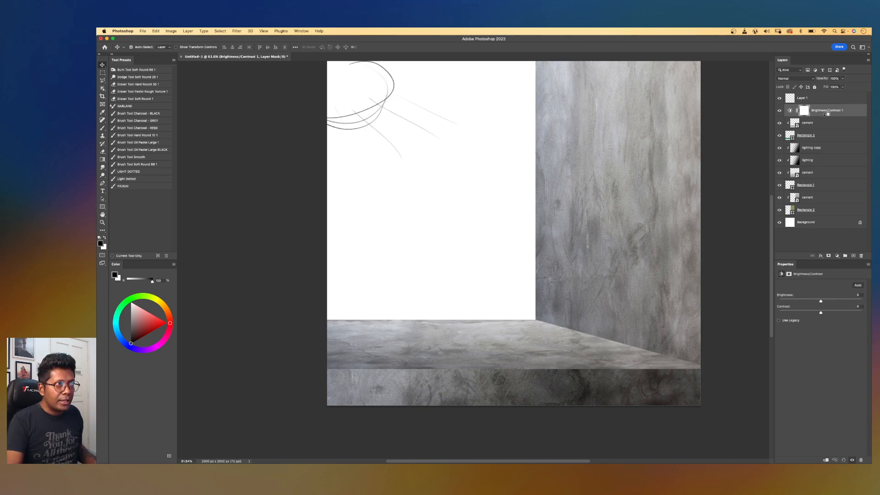
{"action": "left_click", "coordinate": [824, 116], "text": "alt"}
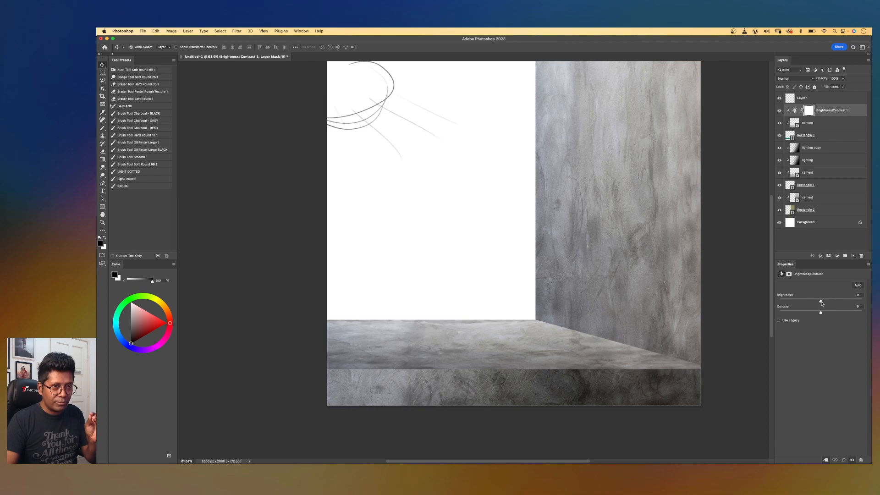
Raise the adjustment's brightness to 23.
{"action": "left_click_drag", "start_coordinate": [820, 302], "coordinate": [828, 301]}
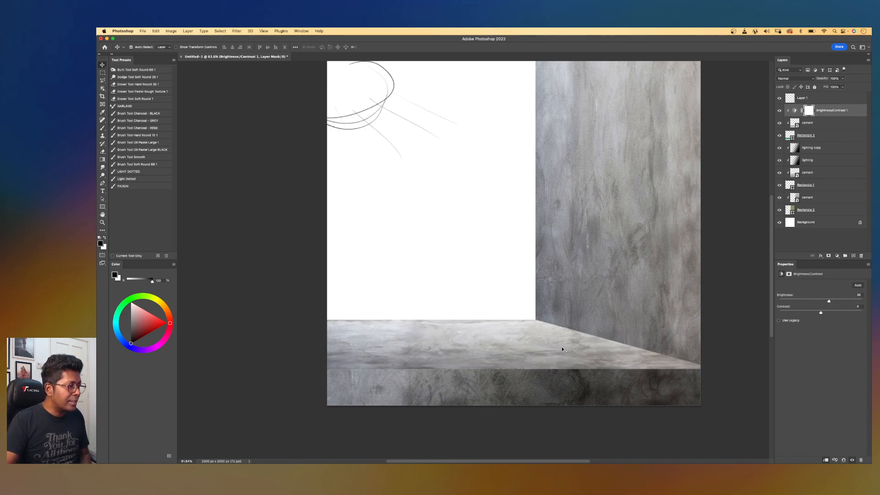
{"action": "scroll", "coordinate": [563, 350], "scroll_direction": "up", "scroll_amount": 3}
{"action": "scroll", "coordinate": [563, 350], "scroll_direction": "down", "scroll_amount": 2}
{"action": "left_click_drag", "start_coordinate": [829, 301], "coordinate": [827, 301]}
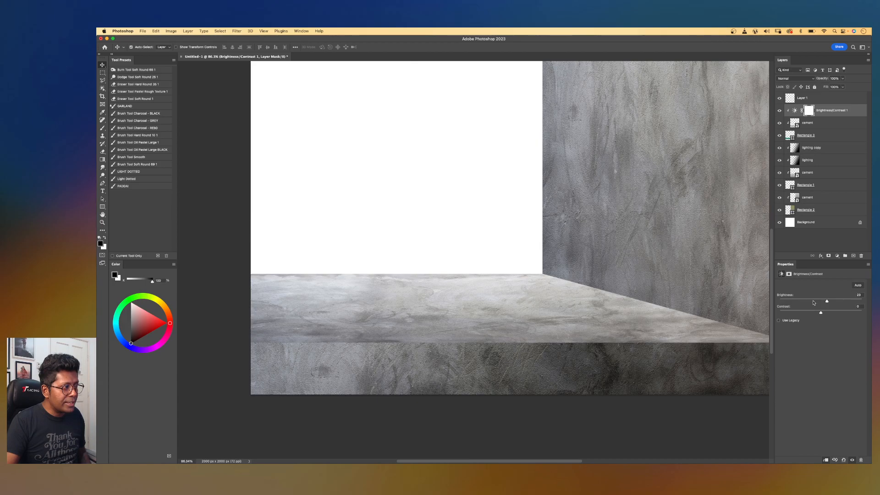
{"action": "scroll", "coordinate": [623, 279], "scroll_direction": "down", "scroll_amount": 3}
{"action": "scroll", "coordinate": [624, 284], "scroll_direction": "up", "scroll_amount": 2}
{"action": "scroll", "coordinate": [624, 284], "scroll_direction": "left", "scroll_amount": 2}
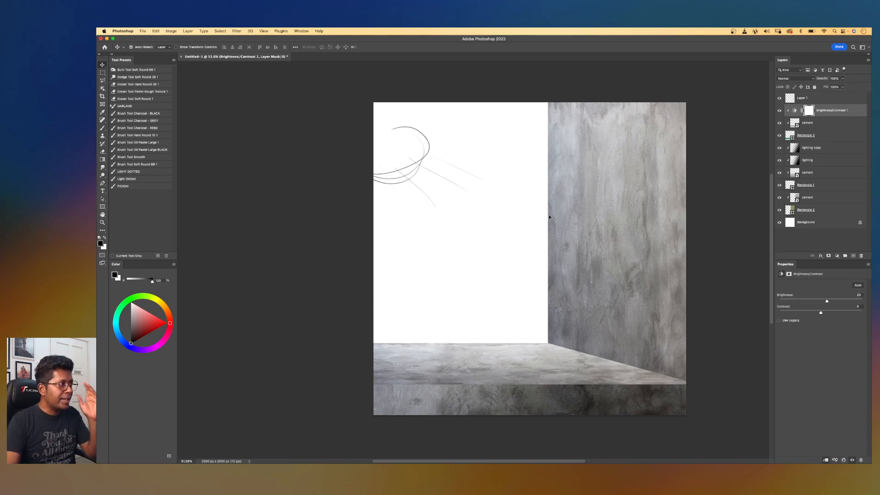
Hide and delete the sketch layer, Layer 1.
{"action": "left_click", "coordinate": [808, 99]}
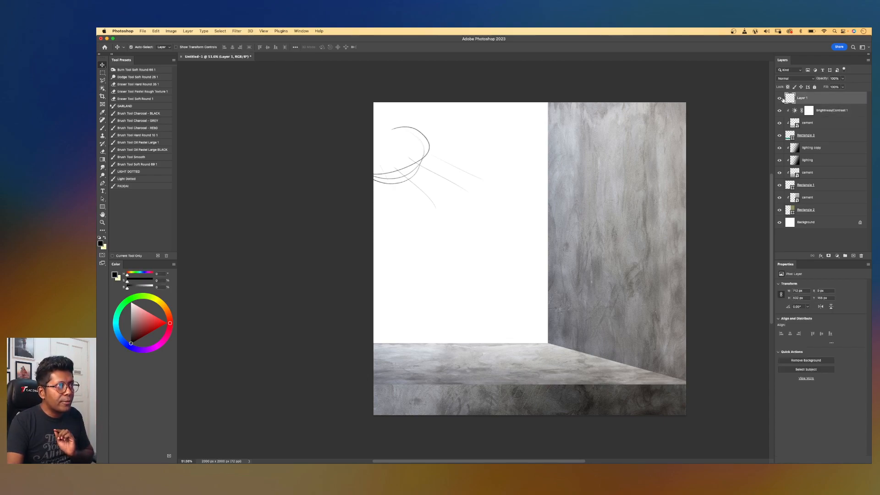
{"action": "left_click", "coordinate": [779, 98]}
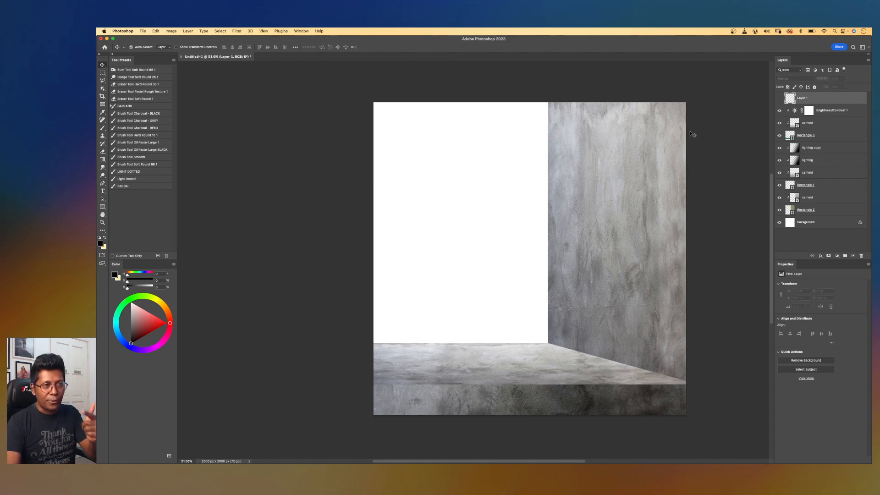
{"action": "key", "text": "Delete"}
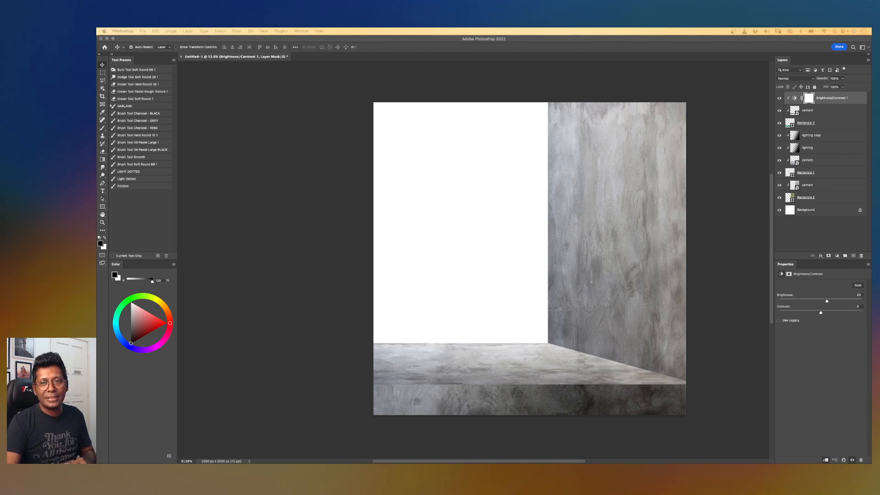
Place the monkey photo into the document as a new layer at the top.
{"action": "left_click_drag", "start_coordinate": [870, 192], "coordinate": [510, 208]}
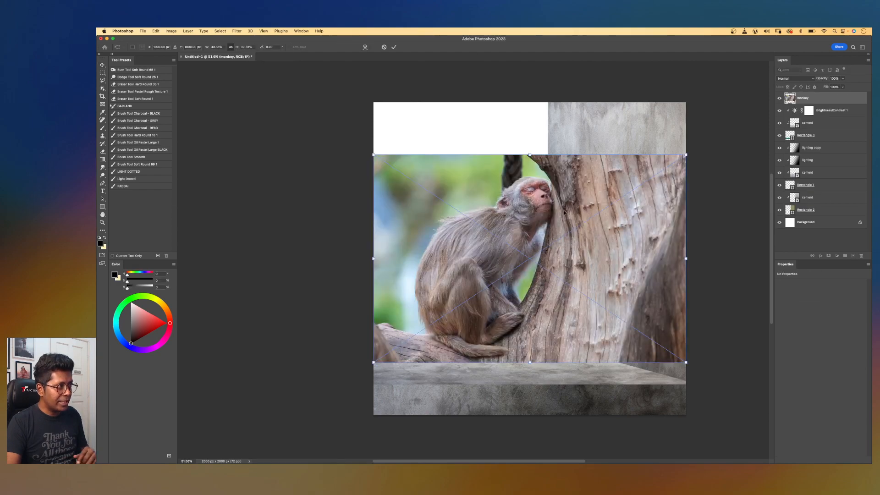
{"action": "key", "text": "Return"}
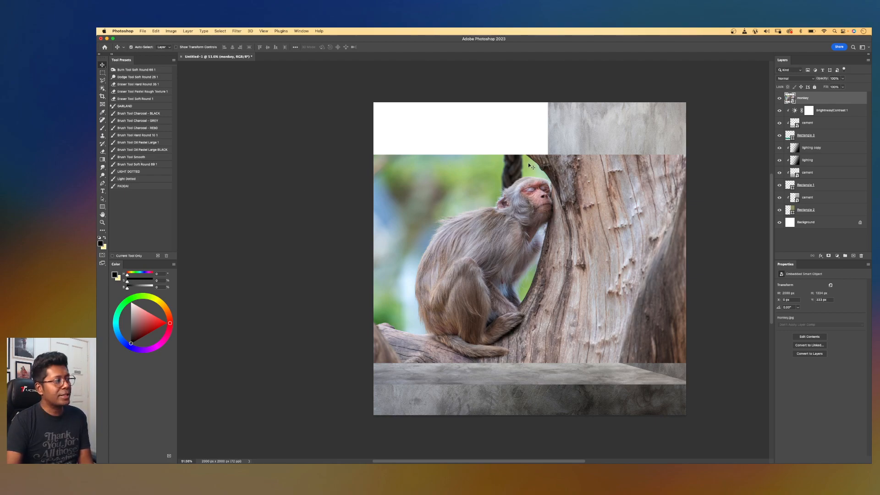
{"action": "scroll", "coordinate": [473, 232], "scroll_direction": "up", "scroll_amount": 2}
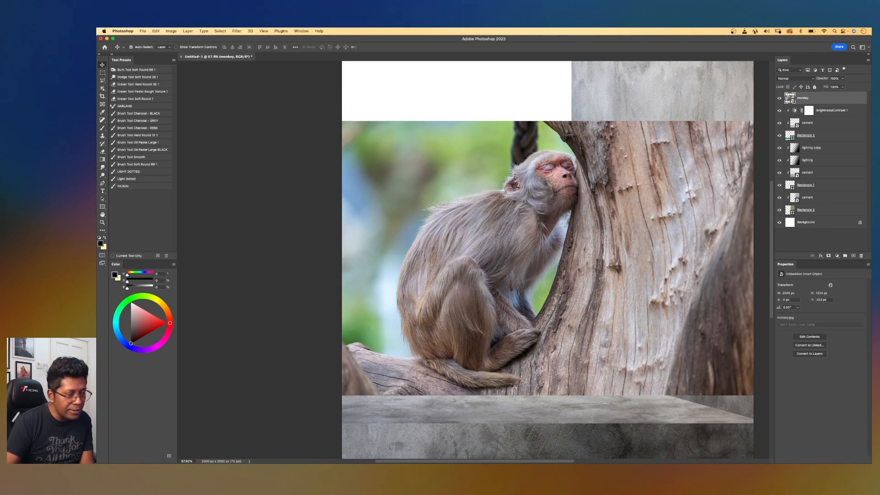
{"action": "scroll", "coordinate": [527, 330], "scroll_direction": "down", "scroll_amount": 1}
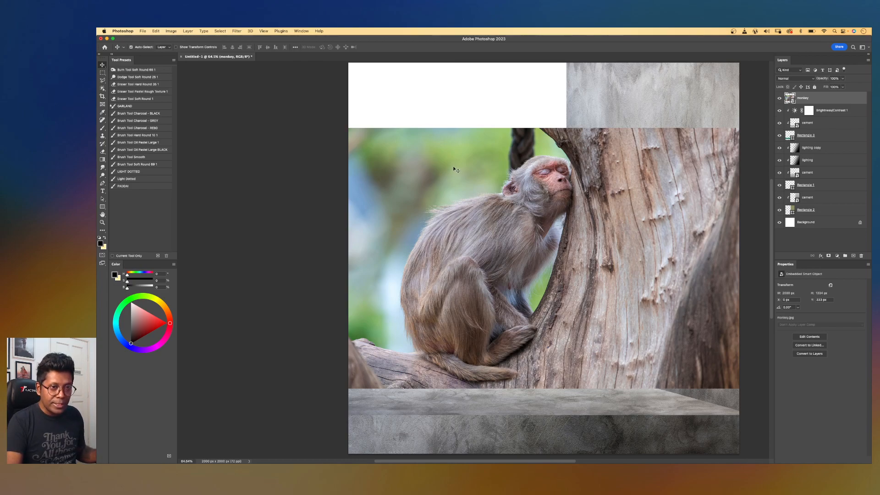
Select the monkey with Select Subject using Cloud detailed results and mask the photo to it.
{"action": "key", "text": "w"}
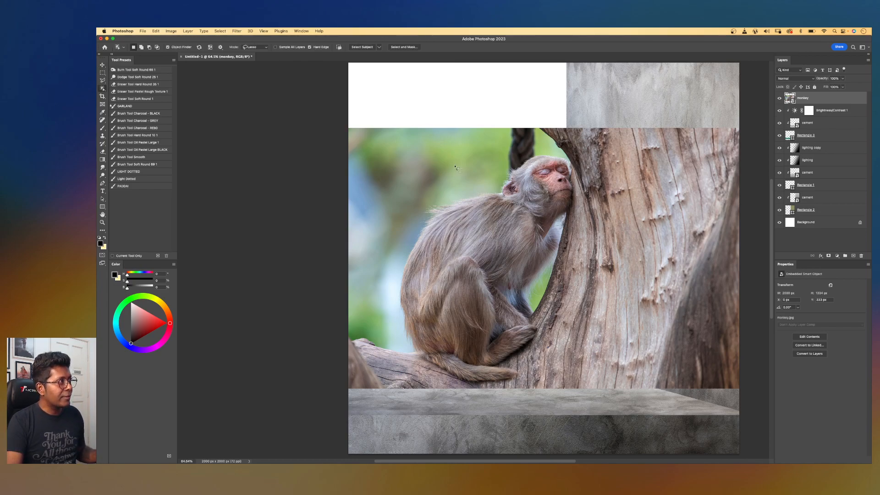
{"action": "left_click", "coordinate": [379, 48]}
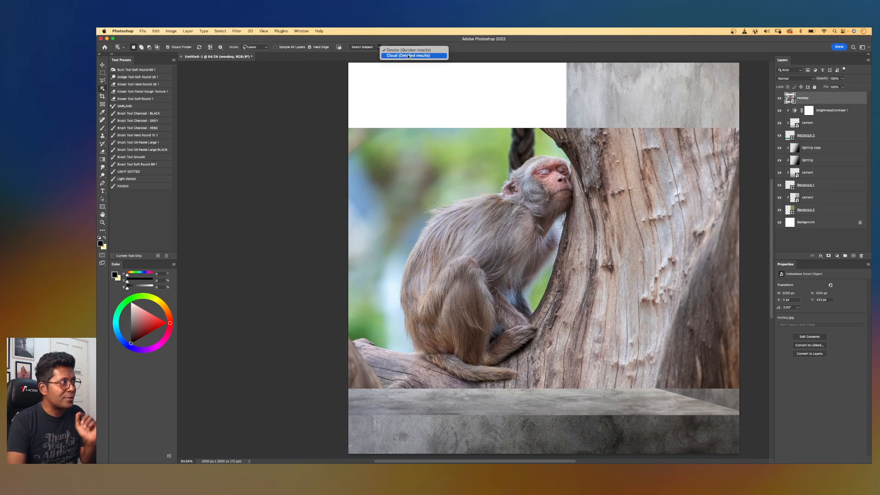
{"action": "left_click", "coordinate": [407, 56]}
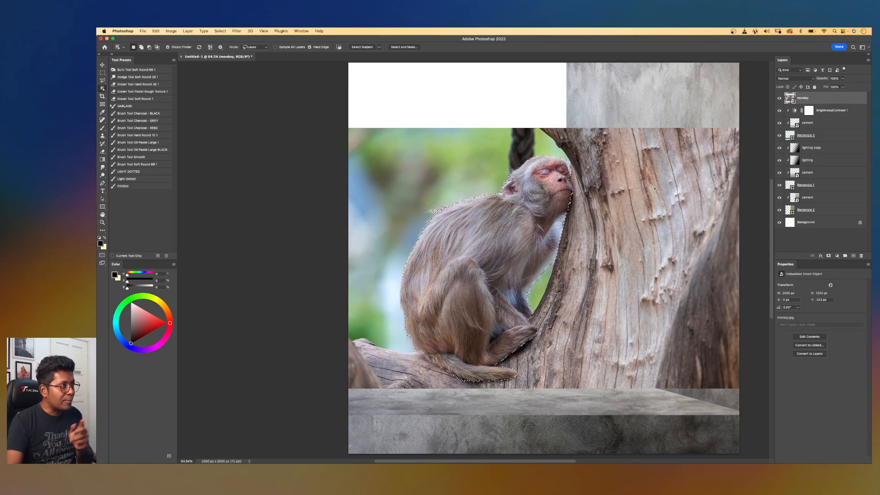
{"action": "scroll", "coordinate": [559, 193], "scroll_direction": "up", "scroll_amount": 2}
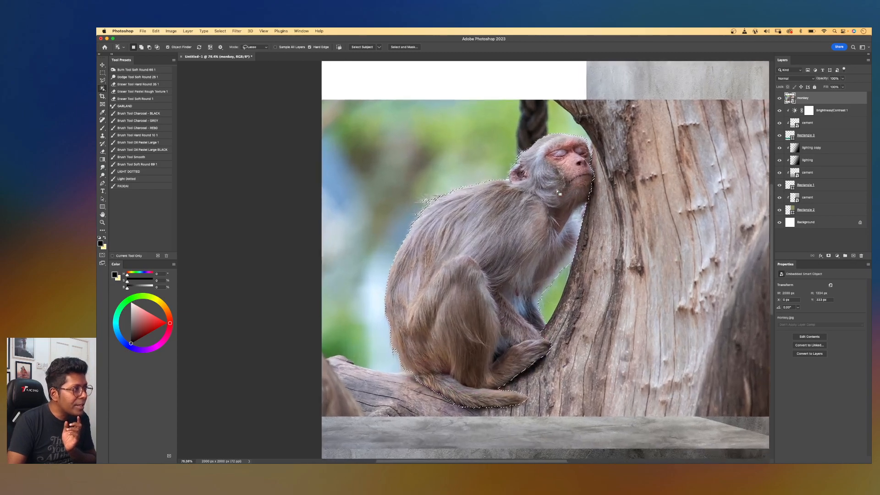
{"action": "scroll", "coordinate": [559, 193], "scroll_direction": "up", "scroll_amount": 3}
{"action": "scroll", "coordinate": [559, 192], "scroll_direction": "down", "scroll_amount": 1}
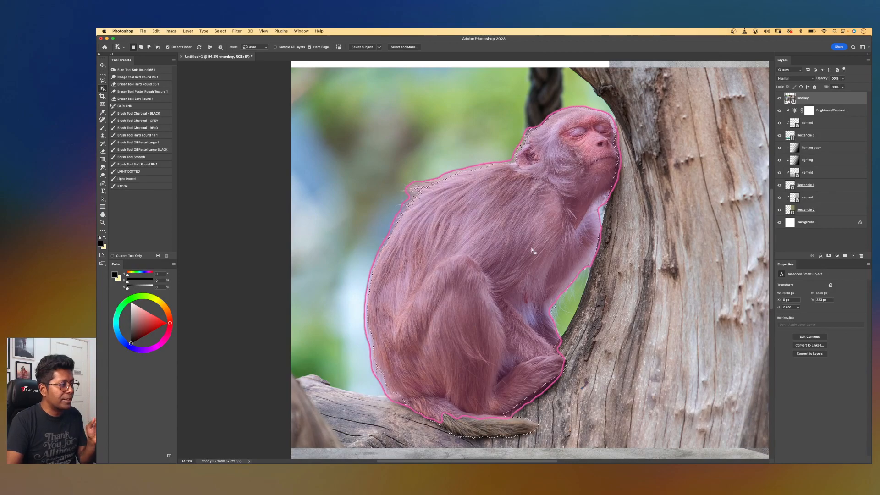
{"action": "scroll", "coordinate": [532, 251], "scroll_direction": "down", "scroll_amount": 1}
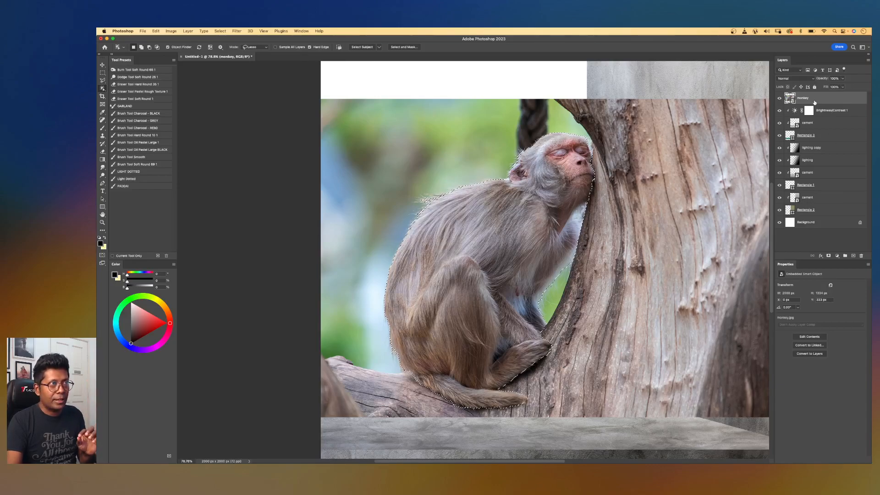
{"action": "left_click", "coordinate": [828, 256]}
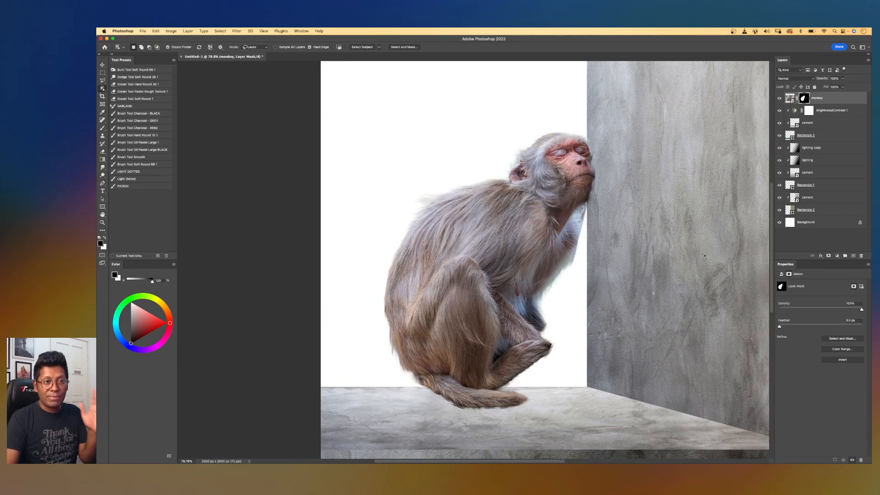
Scale the masked monkey down to about 86% and position it on the floor against the wall.
{"action": "key", "text": "backslash"}
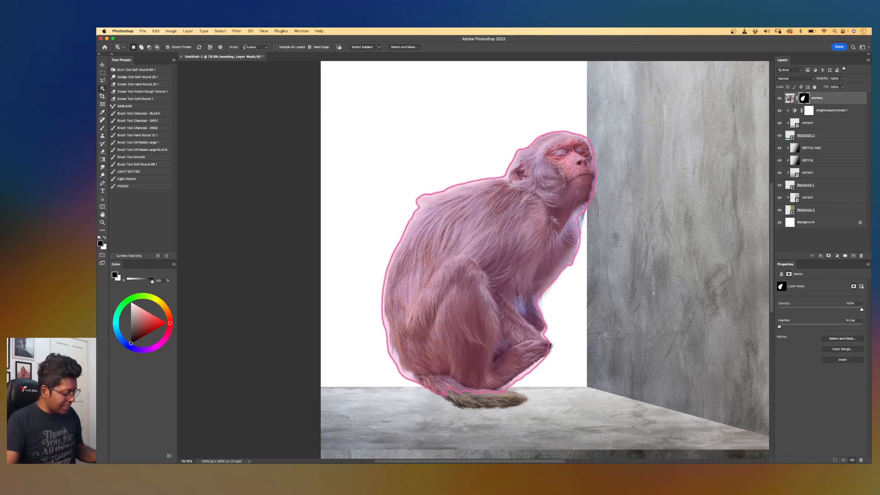
{"action": "key", "text": "backslash"}
{"action": "key", "text": "super+t"}
{"action": "scroll", "coordinate": [572, 183], "scroll_direction": "down", "scroll_amount": 1}
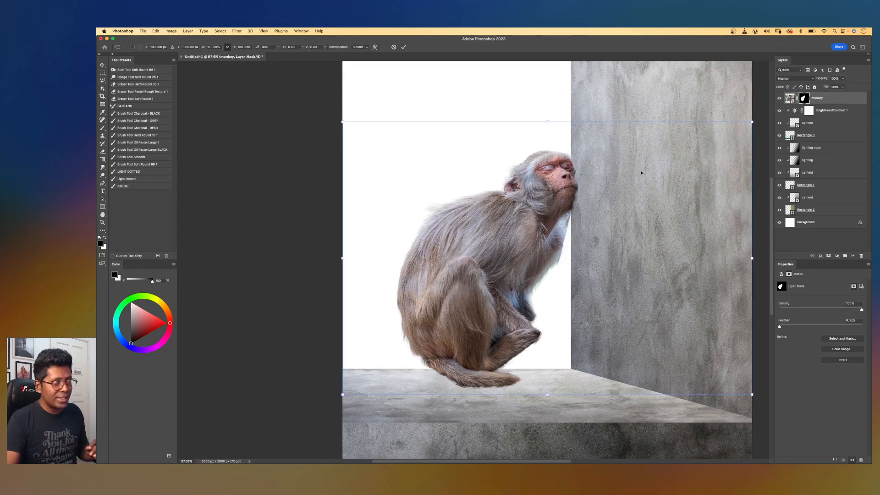
{"action": "left_click_drag", "start_coordinate": [751, 122], "coordinate": [677, 158]}
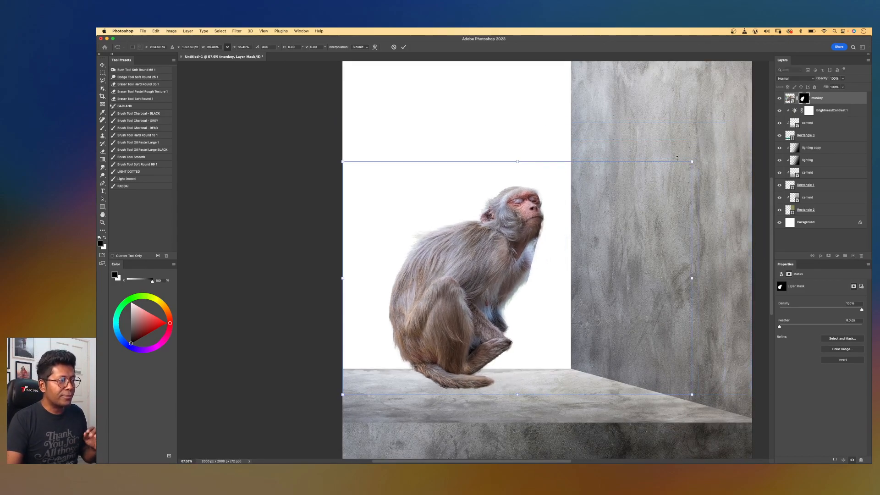
{"action": "scroll", "coordinate": [563, 234], "scroll_direction": "up", "scroll_amount": 2}
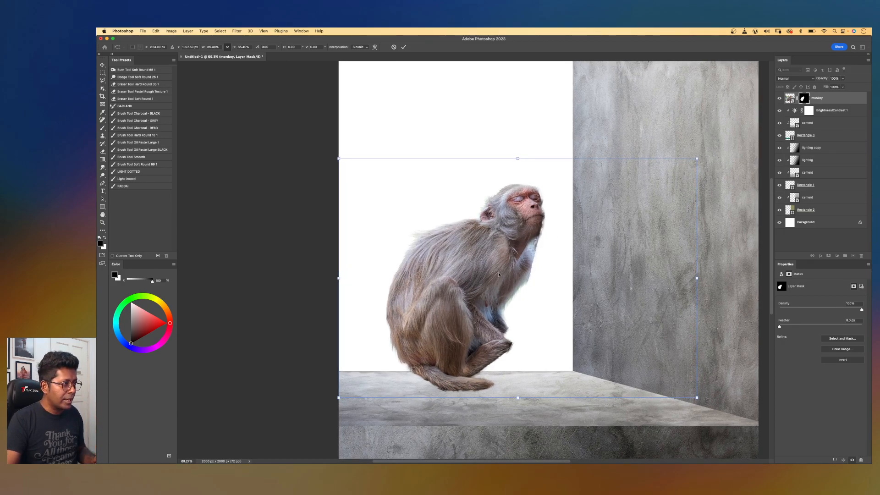
{"action": "left_click_drag", "start_coordinate": [515, 275], "coordinate": [484, 286]}
{"action": "key", "text": "Return"}
Nudge the monkey slightly left so its head rests on the wall edge.
{"action": "key", "text": "w"}
{"action": "scroll", "coordinate": [504, 256], "scroll_direction": "left", "scroll_amount": 2}
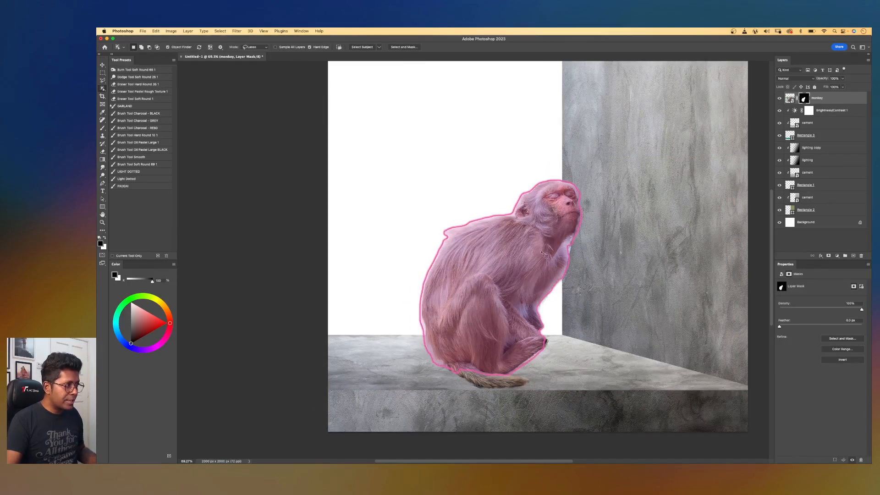
{"action": "key", "text": "v"}
{"action": "left_click_drag", "start_coordinate": [533, 250], "coordinate": [520, 251]}
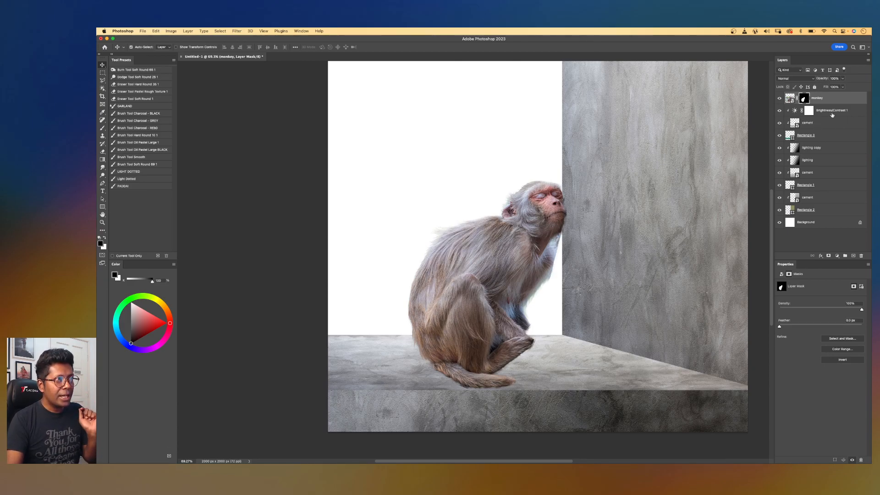
Select the Brightness/Contrast layer and zoom in and out to review the composition.
{"action": "left_click", "coordinate": [828, 114]}
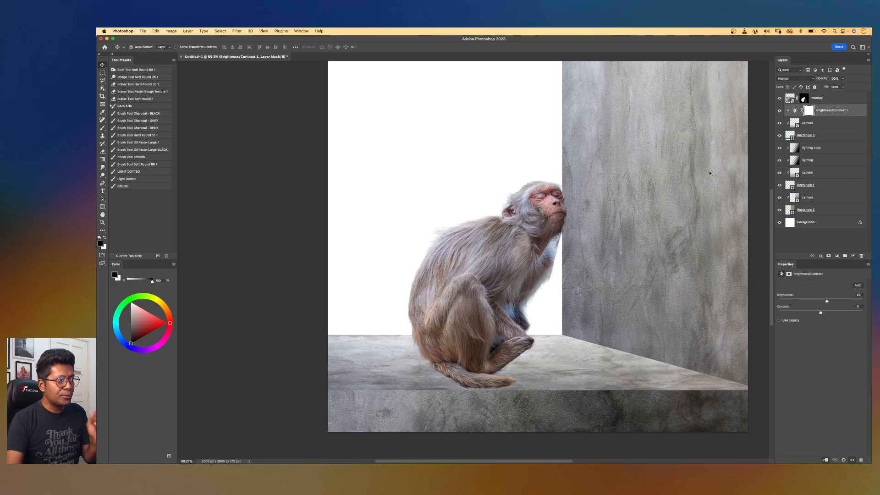
{"action": "scroll", "coordinate": [558, 248], "scroll_direction": "up", "scroll_amount": 3}
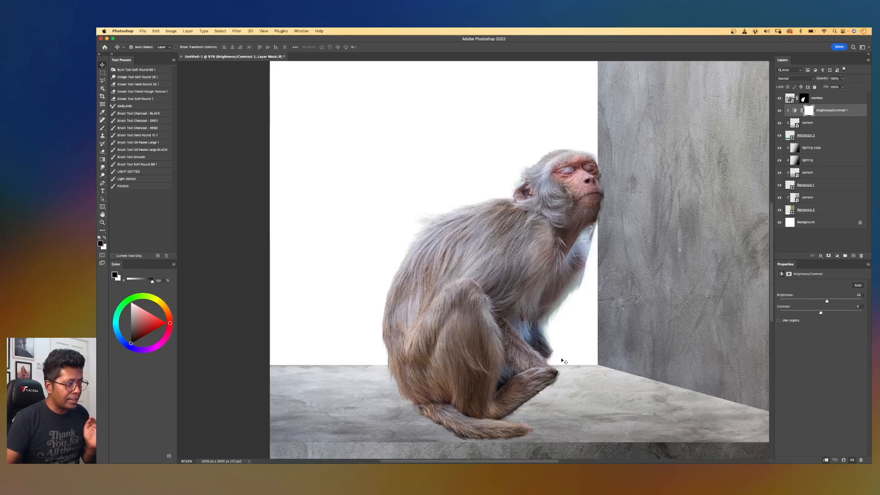
{"action": "scroll", "coordinate": [562, 333], "scroll_direction": "down", "scroll_amount": 5}
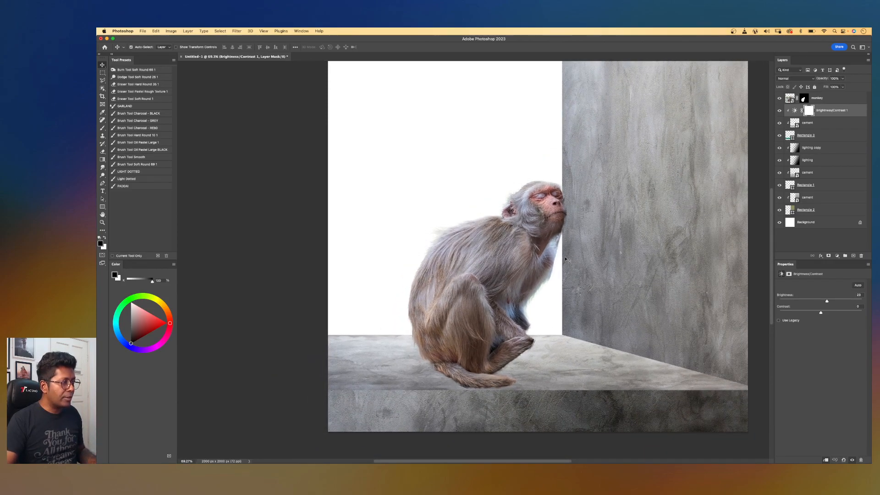
{"action": "scroll", "coordinate": [566, 259], "scroll_direction": "down", "scroll_amount": 1}
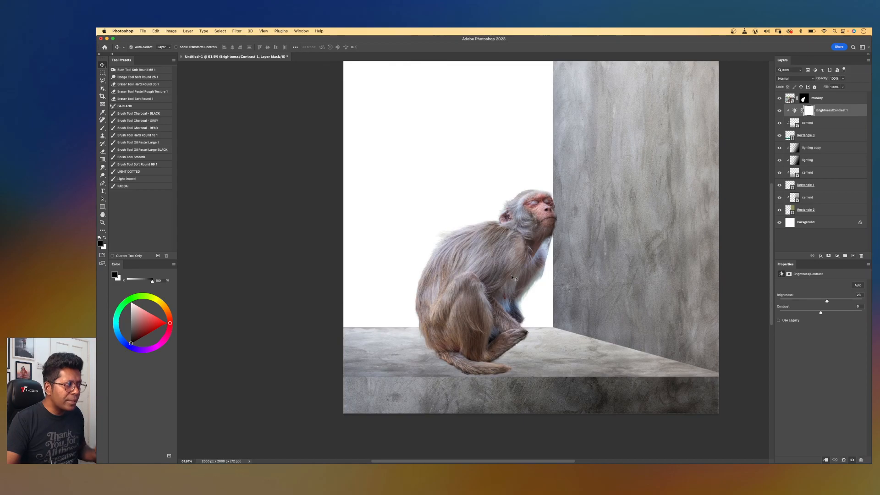
{"action": "scroll", "coordinate": [513, 278], "scroll_direction": "up", "scroll_amount": 1}
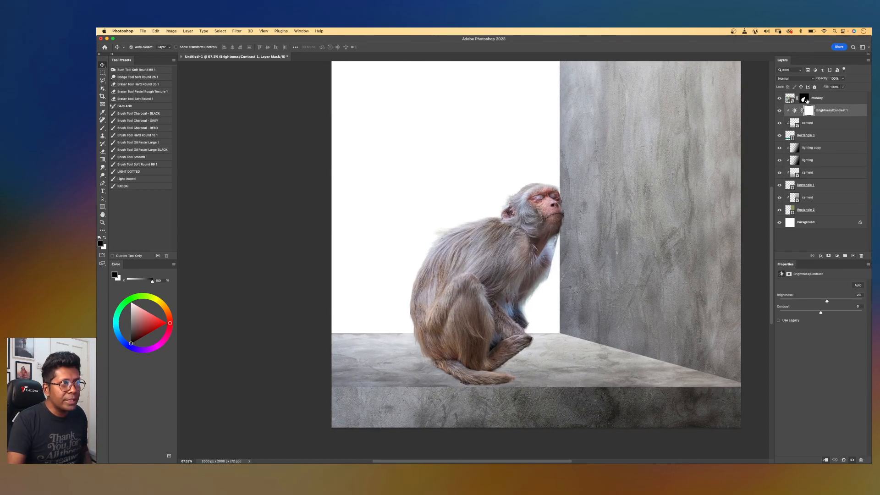
Paint on the monkey's layer mask with a soft round brush to clean up the edges around its feet and tail.
{"action": "left_click", "coordinate": [806, 100]}
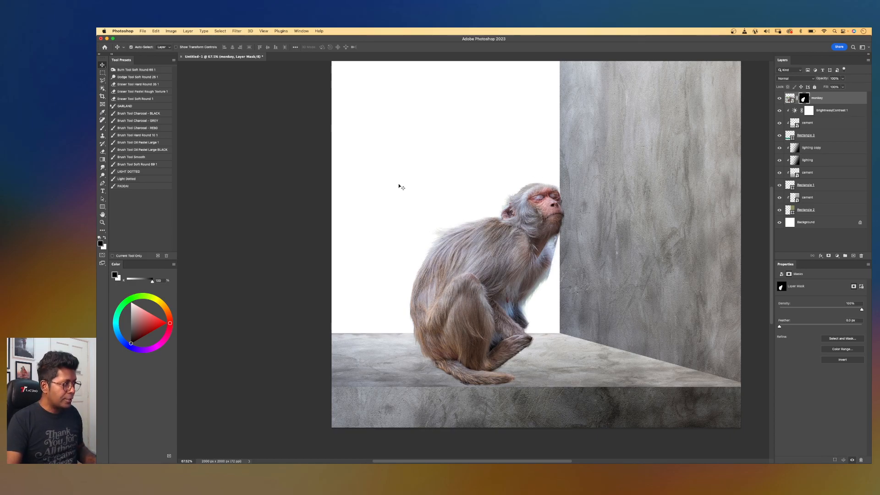
{"action": "key", "text": "b"}
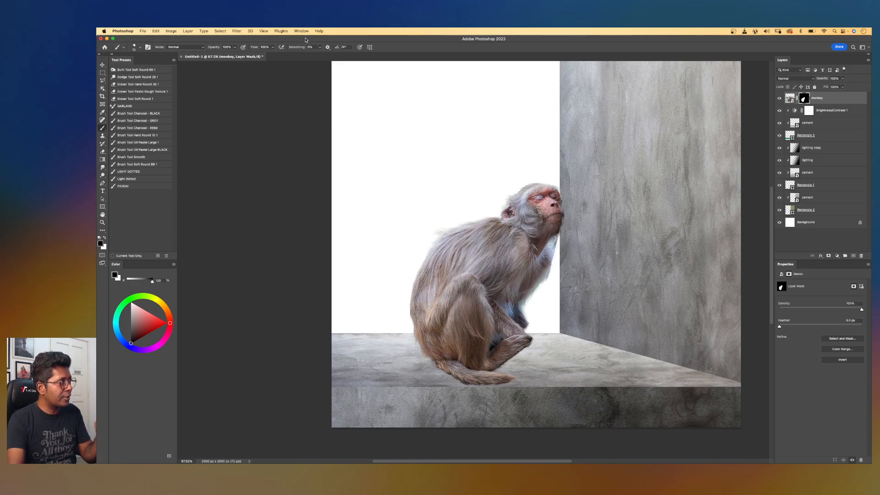
{"action": "left_click", "coordinate": [301, 31]}
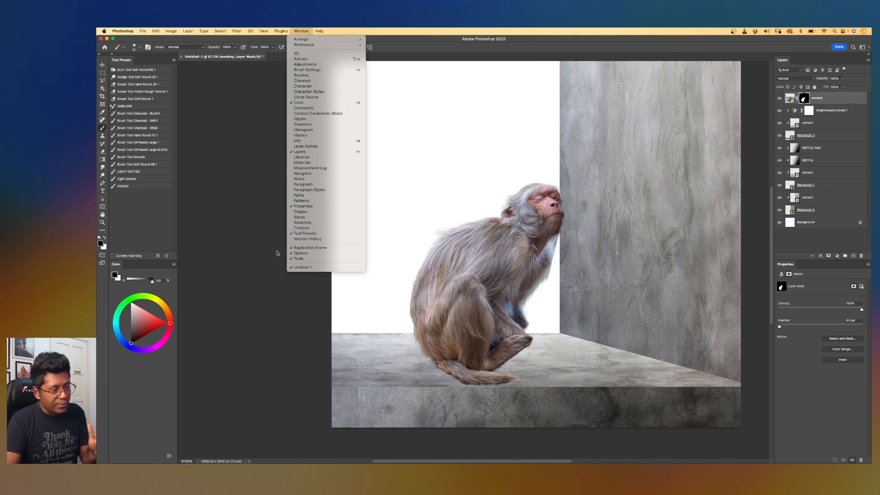
{"action": "left_click", "coordinate": [145, 203]}
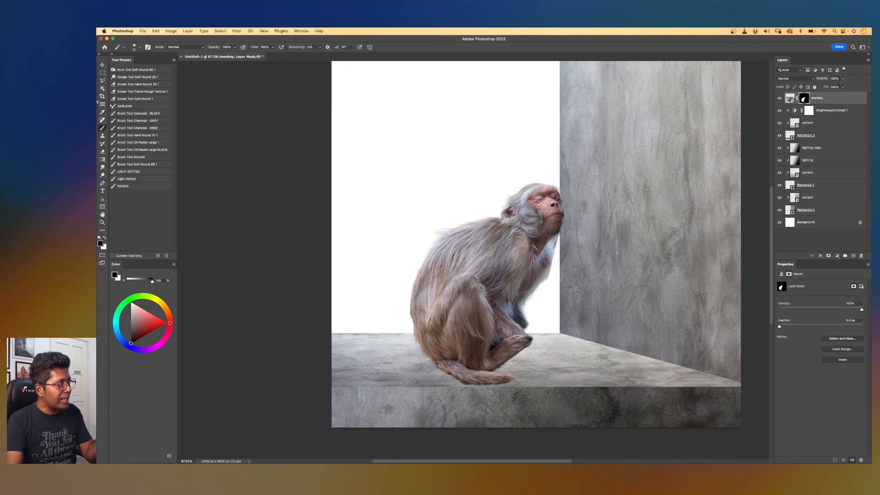
{"action": "left_click", "coordinate": [102, 177]}
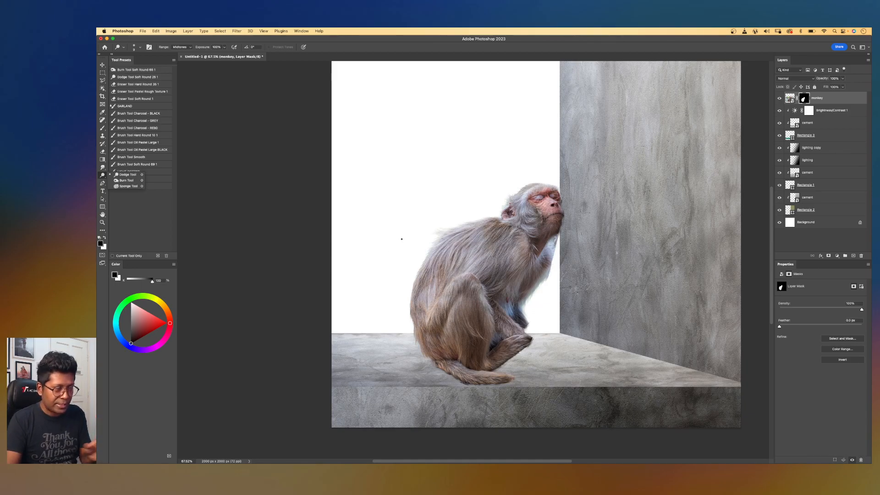
{"action": "left_click", "coordinate": [138, 205]}
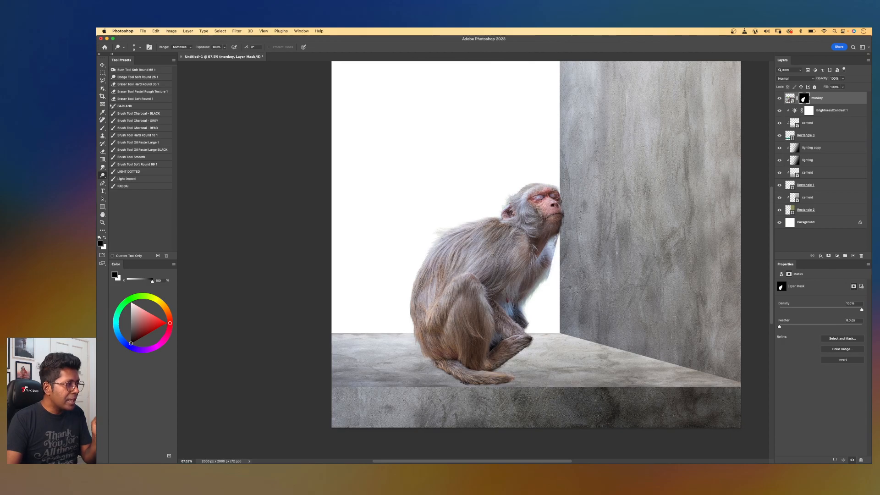
{"action": "scroll", "coordinate": [482, 264], "scroll_direction": "up", "scroll_amount": 2}
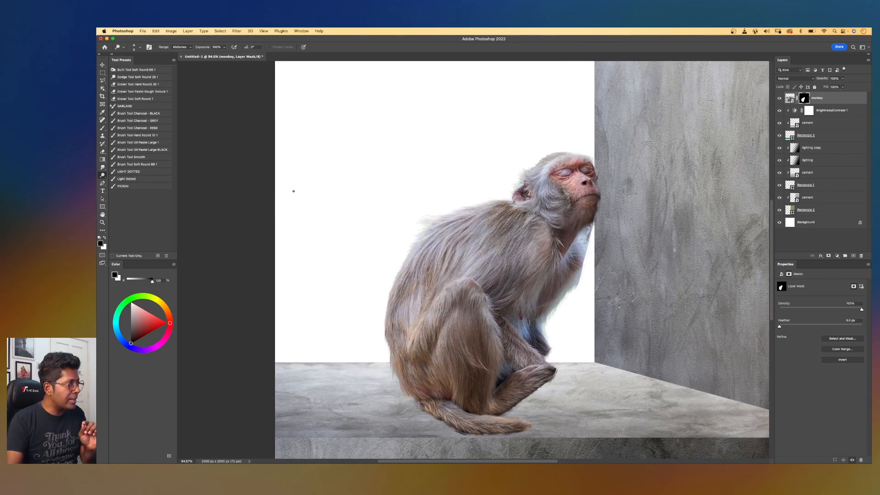
{"action": "left_click", "coordinate": [129, 164]}
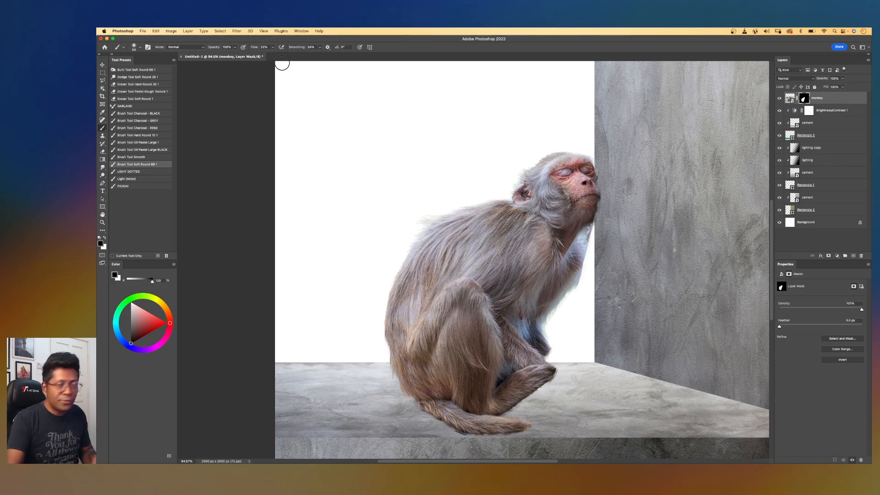
{"action": "key", "text": "bracketleft"}
{"action": "key", "text": "bracketleft"}
{"action": "key", "text": "bracketleft"}
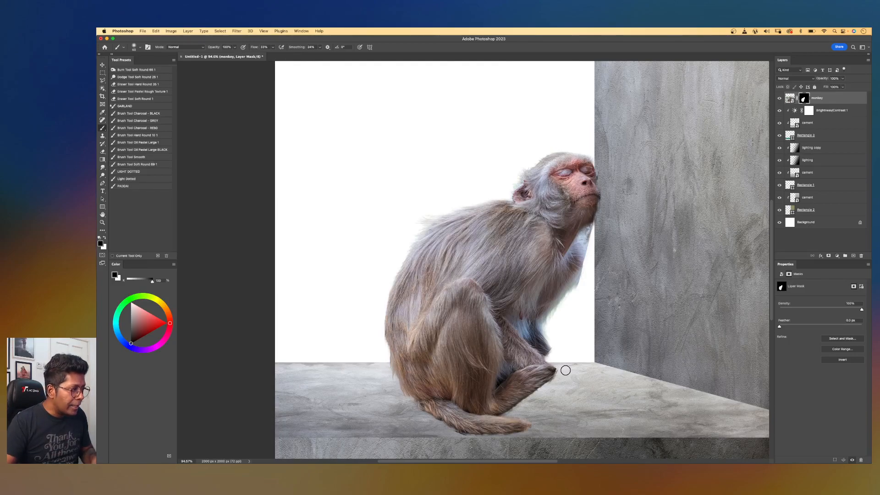
{"action": "key", "text": "super+plus"}
{"action": "left_click_drag", "start_coordinate": [512, 399], "coordinate": [502, 198]}
{"action": "key", "text": "bracketleft"}
{"action": "key", "text": "bracketleft"}
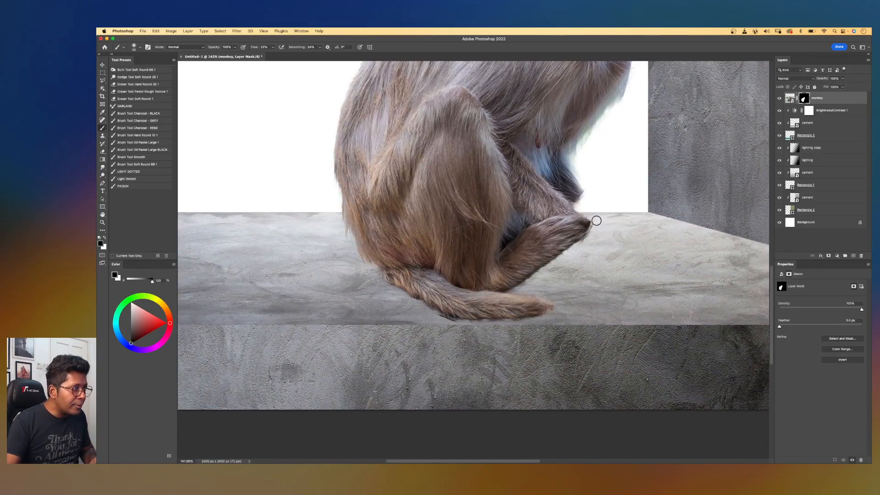
{"action": "key", "text": "bracketleft"}
{"action": "key", "text": "bracketleft"}
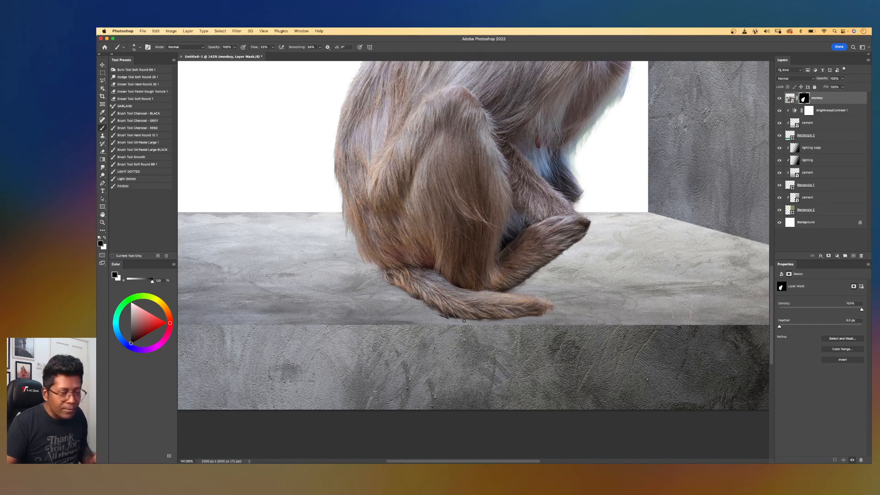
{"action": "scroll", "coordinate": [463, 320], "scroll_direction": "up", "scroll_amount": 5}
{"action": "left_click_drag", "start_coordinate": [458, 301], "coordinate": [528, 255]}
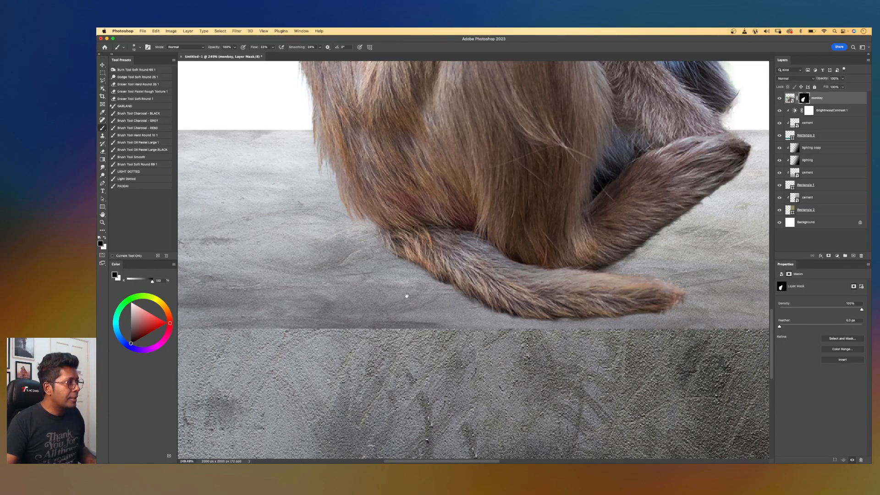
{"action": "left_click_drag", "start_coordinate": [401, 294], "coordinate": [481, 383]}
{"action": "left_click_drag", "start_coordinate": [444, 267], "coordinate": [433, 355]}
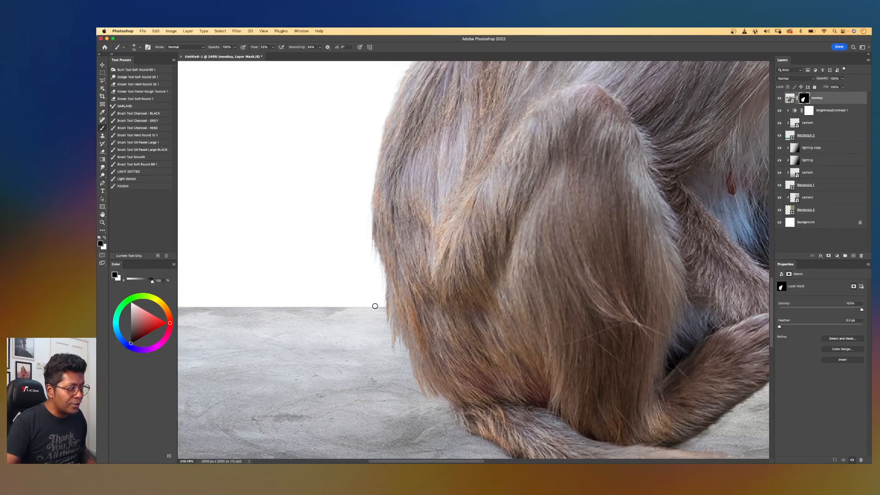
{"action": "left_click_drag", "start_coordinate": [340, 288], "coordinate": [343, 292]}
{"action": "scroll", "coordinate": [342, 292], "scroll_direction": "up", "scroll_amount": 5}
{"action": "left_click_drag", "start_coordinate": [367, 244], "coordinate": [366, 248]}
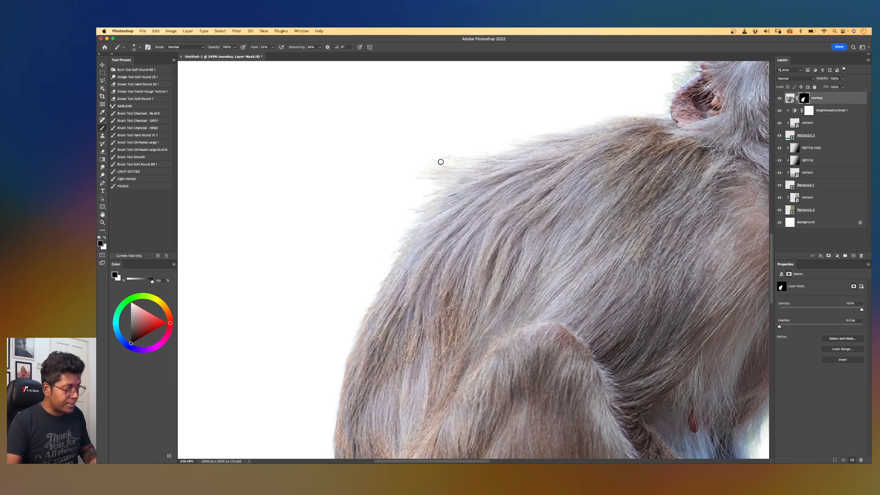
Paint on the monkey's mask along its head and chest where it meets the wall to remove the edge fringe.
{"action": "key", "text": "bracketright"}
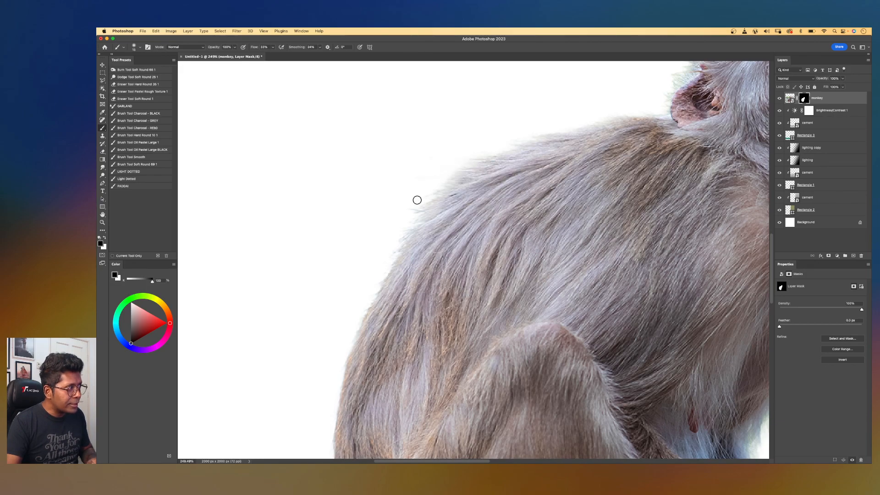
{"action": "scroll", "coordinate": [526, 157], "scroll_direction": "right", "scroll_amount": 10}
{"action": "scroll", "coordinate": [526, 158], "scroll_direction": "up", "scroll_amount": 6}
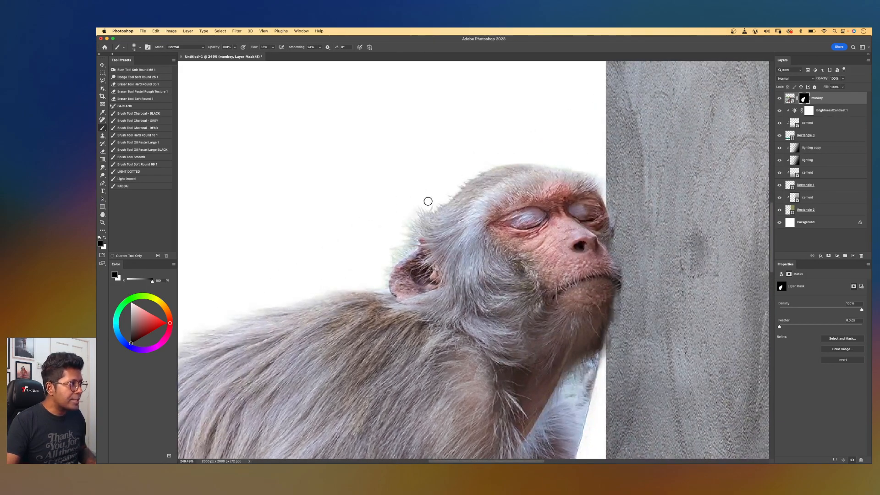
{"action": "key", "text": "bracketleft"}
{"action": "key", "text": "bracketleft"}
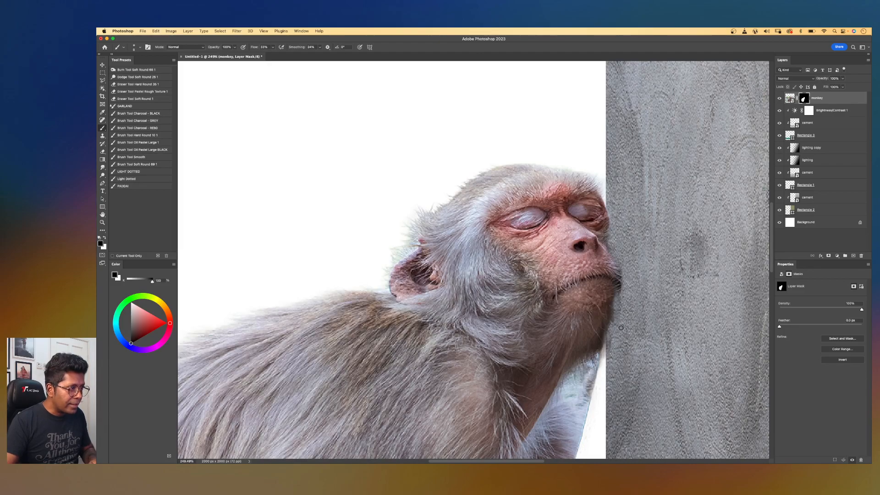
{"action": "scroll", "coordinate": [613, 324], "scroll_direction": "down", "scroll_amount": 10}
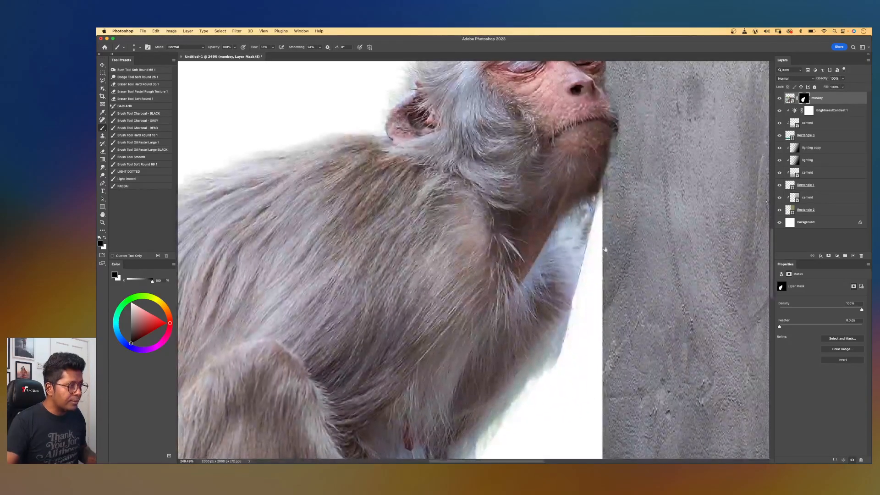
{"action": "key", "text": "bracketright"}
{"action": "key", "text": "bracketright"}
{"action": "key", "text": "bracketright"}
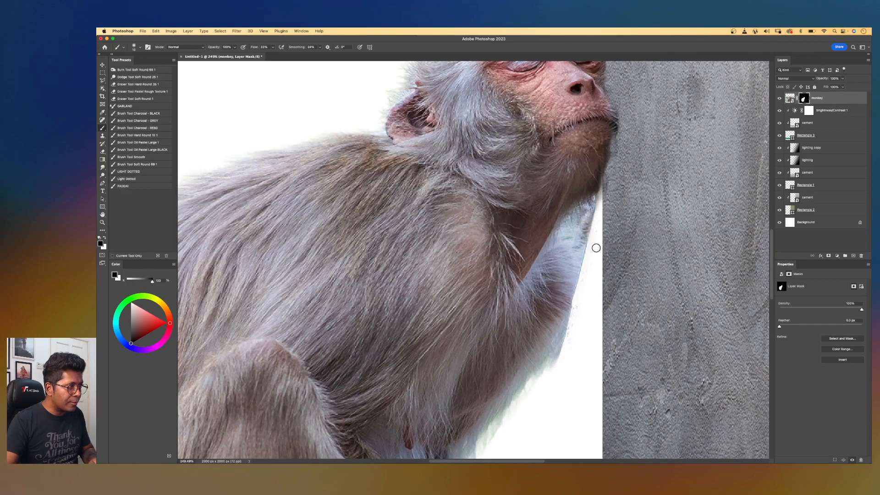
{"action": "key", "text": "bracketright"}
{"action": "key", "text": "bracketright"}
{"action": "left_click_drag", "start_coordinate": [594, 239], "coordinate": [605, 209]}
{"action": "left_click_drag", "start_coordinate": [583, 273], "coordinate": [554, 378]}
{"action": "mouse_move", "coordinate": [593, 316]}
{"action": "left_mouse_down"}
{"action": "mouse_move", "coordinate": [636, 193]}
{"action": "mouse_move", "coordinate": [637, 218]}
{"action": "left_mouse_up"}
{"action": "mouse_move", "coordinate": [570, 263]}
{"action": "left_mouse_down"}
{"action": "mouse_move", "coordinate": [555, 266]}
{"action": "mouse_move", "coordinate": [533, 315]}
{"action": "mouse_move", "coordinate": [542, 366]}
{"action": "mouse_move", "coordinate": [526, 306]}
{"action": "left_mouse_up"}
{"action": "mouse_move", "coordinate": [538, 348]}
{"action": "left_mouse_down"}
{"action": "mouse_move", "coordinate": [526, 361]}
{"action": "mouse_move", "coordinate": [516, 350]}
{"action": "mouse_move", "coordinate": [526, 345]}
{"action": "left_mouse_up"}
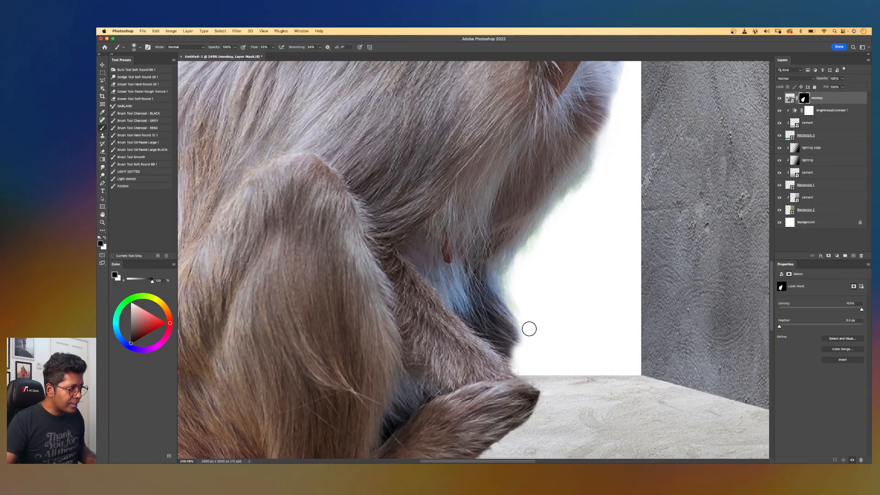
{"action": "mouse_move", "coordinate": [516, 308]}
{"action": "left_mouse_down"}
{"action": "mouse_move", "coordinate": [527, 342]}
{"action": "mouse_move", "coordinate": [516, 329]}
{"action": "mouse_move", "coordinate": [516, 353]}
{"action": "left_mouse_up"}
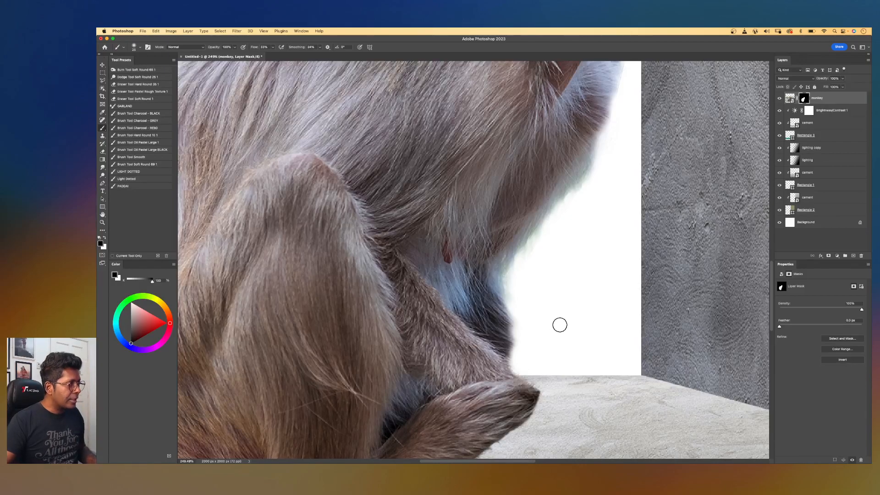
{"action": "scroll", "coordinate": [560, 325], "scroll_direction": "down", "scroll_amount": 5}
{"action": "scroll", "coordinate": [559, 324], "scroll_direction": "down", "scroll_amount": 2}
{"action": "left_click_drag", "start_coordinate": [534, 147], "coordinate": [576, 188]}
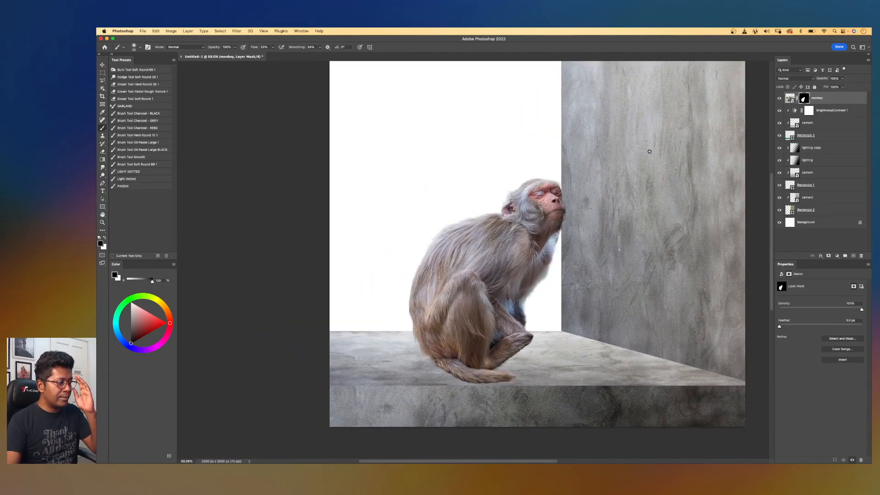
Place the hanuman-statue image as a new layer above the Brightness/Contrast layer.
{"action": "left_click", "coordinate": [829, 111]}
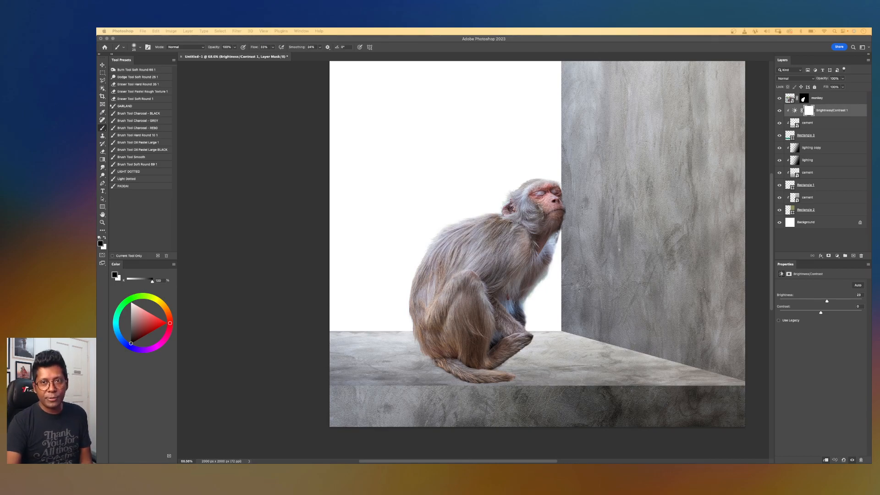
{"action": "left_click_drag", "start_coordinate": [715, 214], "coordinate": [589, 210]}
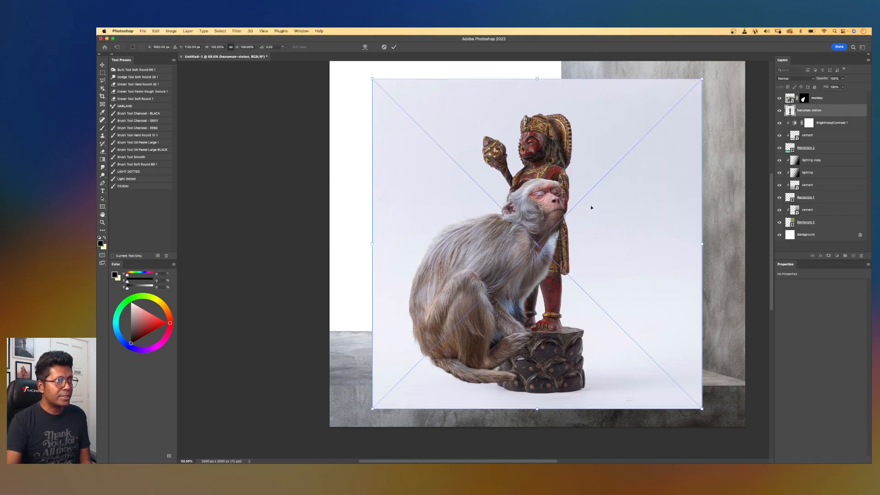
{"action": "key", "text": "Return"}
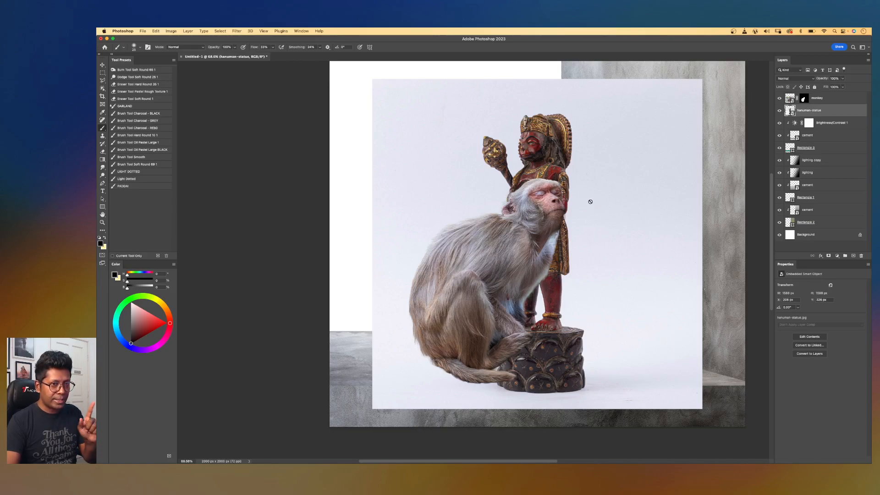
Select the statue with Select Subject using Cloud detailed results and mask the statue image to it.
{"action": "key", "text": "w"}
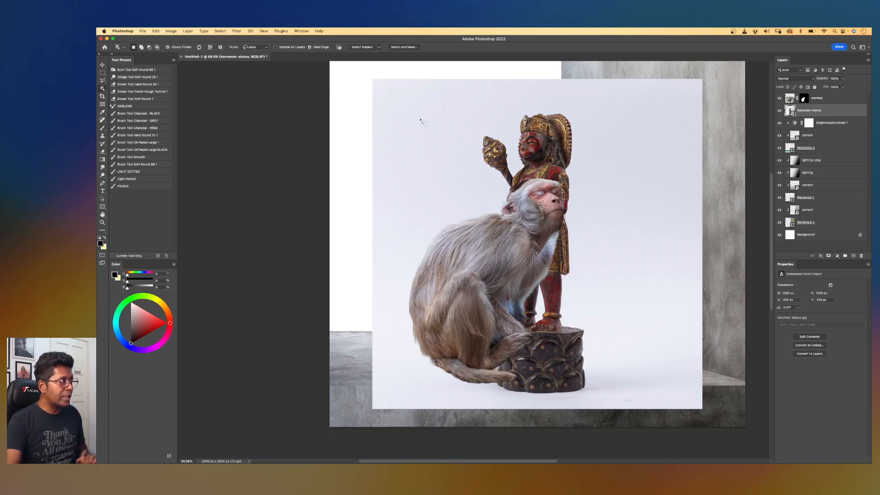
{"action": "left_click", "coordinate": [380, 47]}
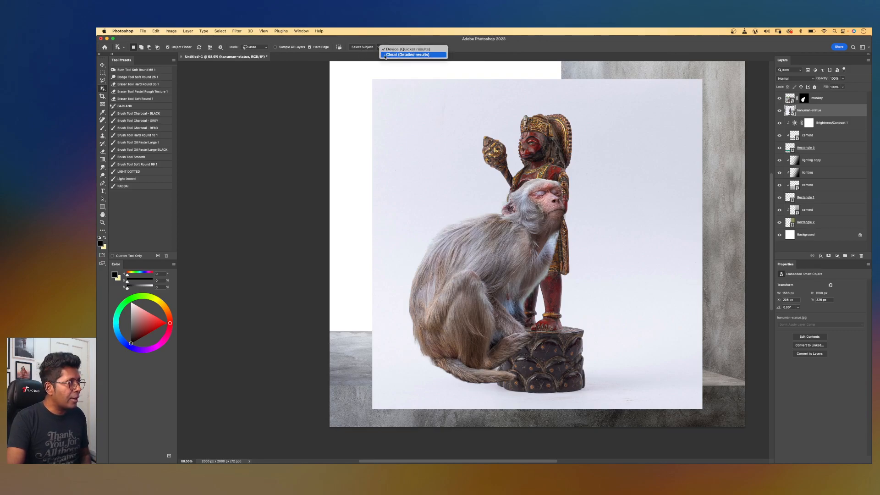
{"action": "left_click", "coordinate": [392, 55]}
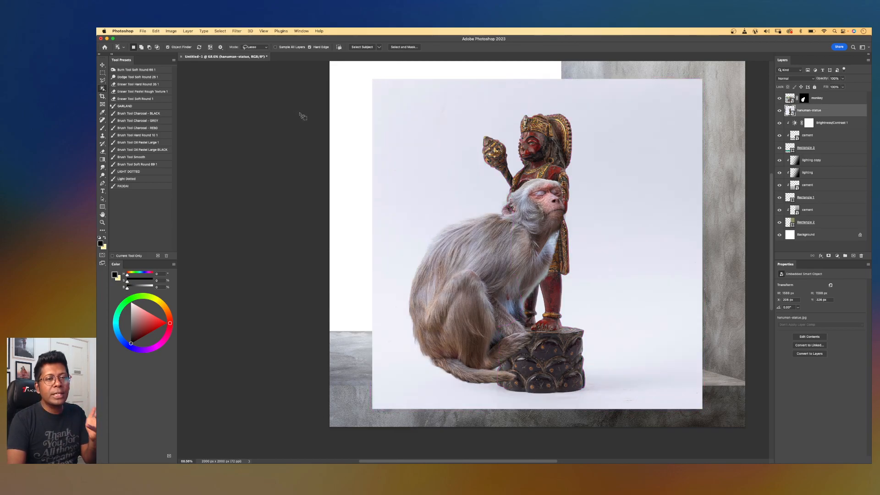
{"action": "left_click", "coordinate": [378, 47]}
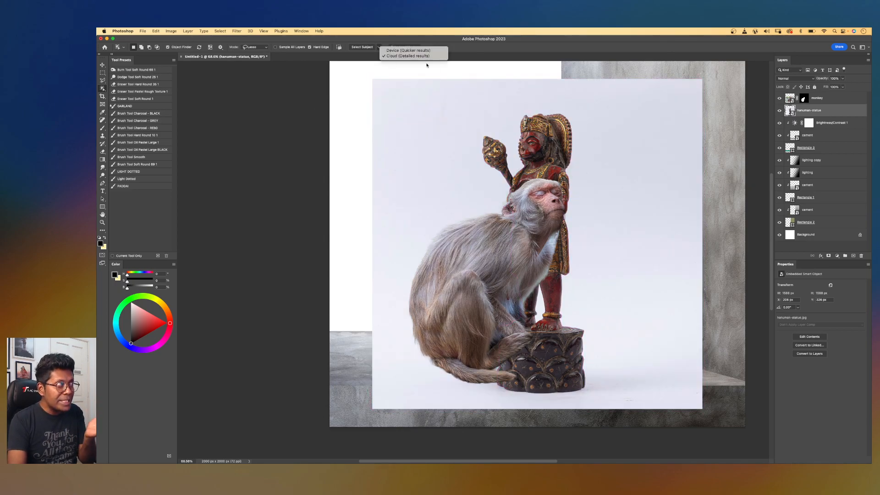
{"action": "left_click", "coordinate": [393, 51]}
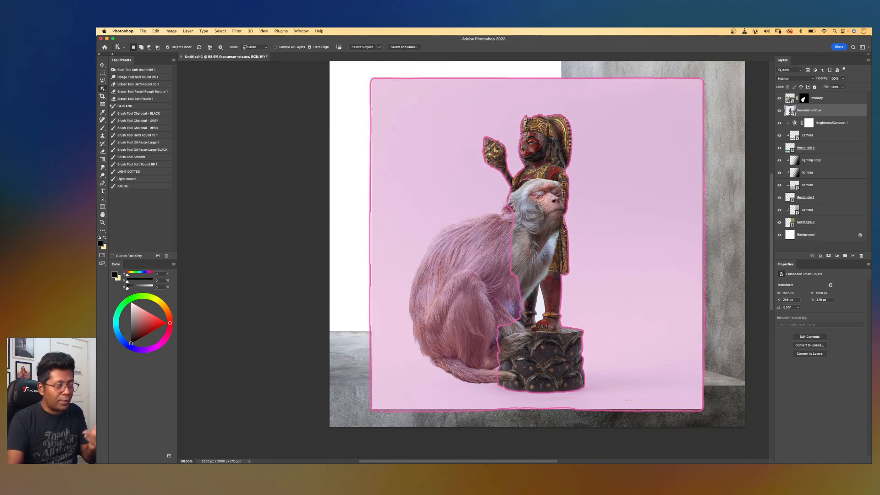
{"action": "left_click", "coordinate": [360, 47]}
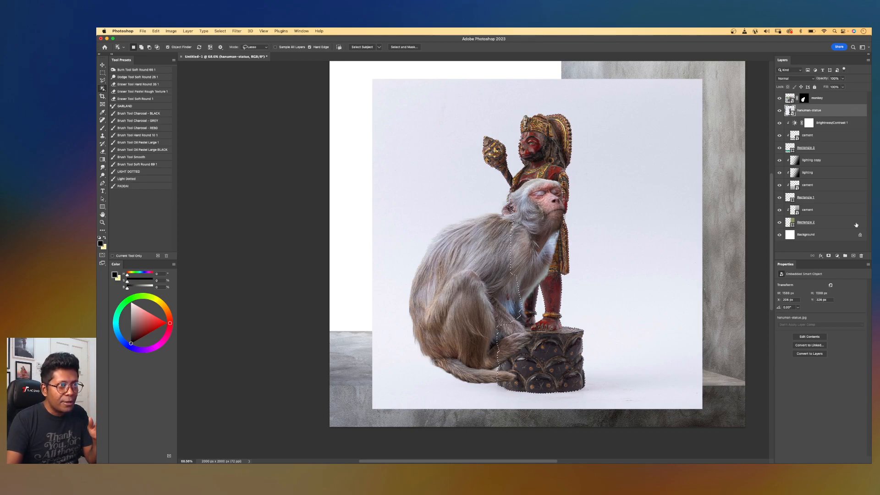
{"action": "left_click", "coordinate": [828, 255]}
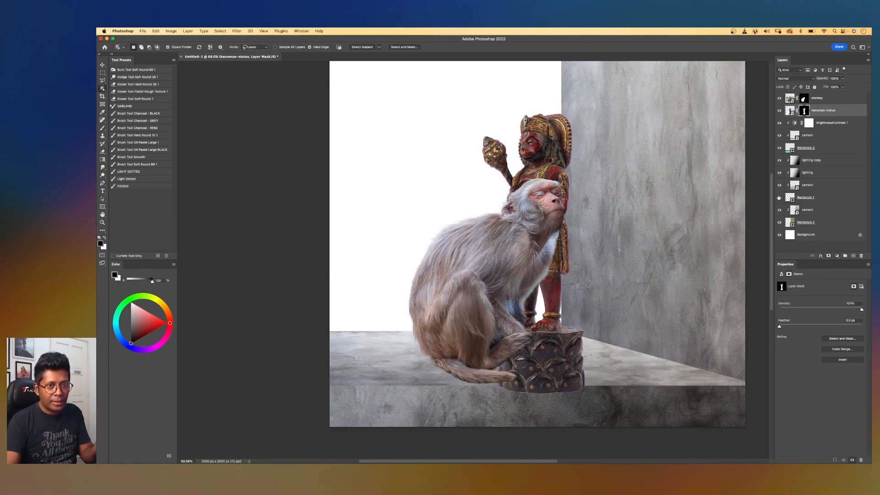
Nudge the masked statue slightly to the right and select its image layer.
{"action": "key", "text": "v"}
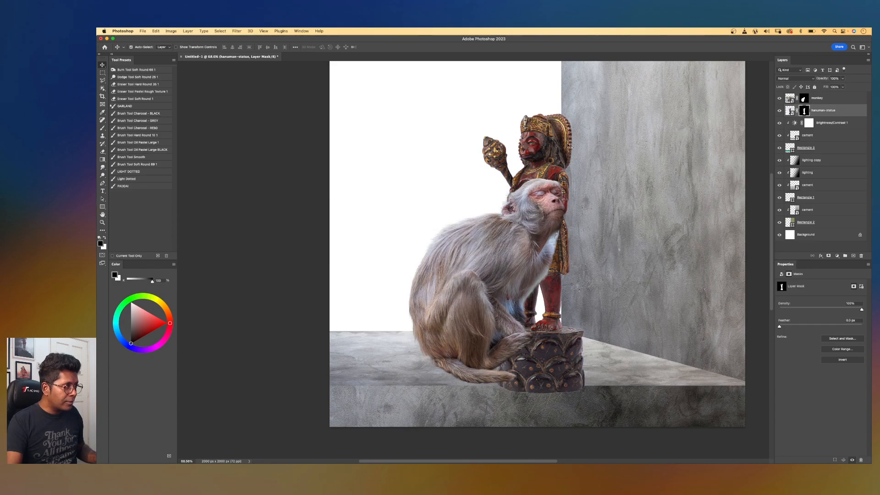
{"action": "left_click_drag", "start_coordinate": [539, 142], "coordinate": [541, 140]}
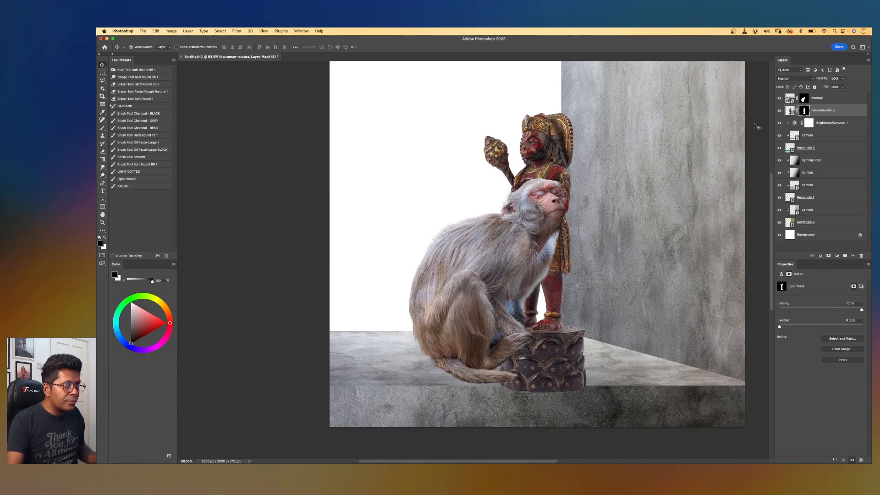
{"action": "left_click", "coordinate": [788, 112]}
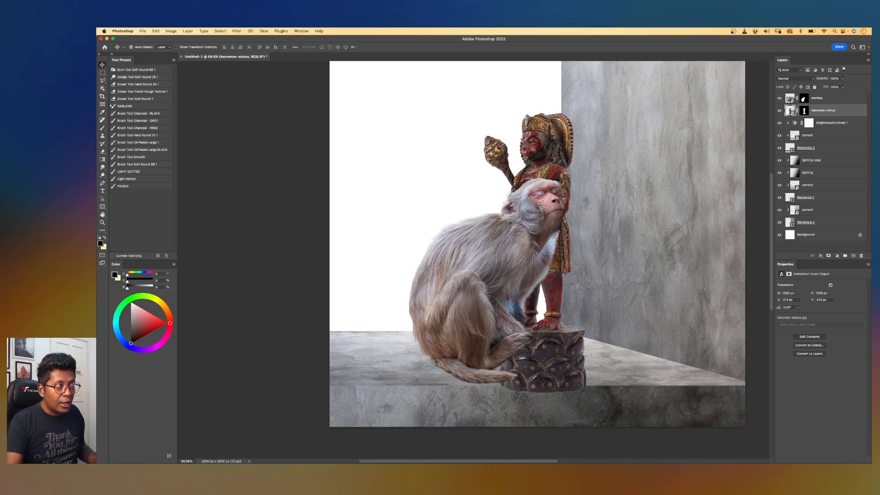
Move the hanuman statue right and up against the wall, then nudge it slightly left beside the monkey's head.
{"action": "left_click_drag", "start_coordinate": [543, 148], "coordinate": [580, 141]}
{"action": "left_click_drag", "start_coordinate": [582, 141], "coordinate": [589, 126]}
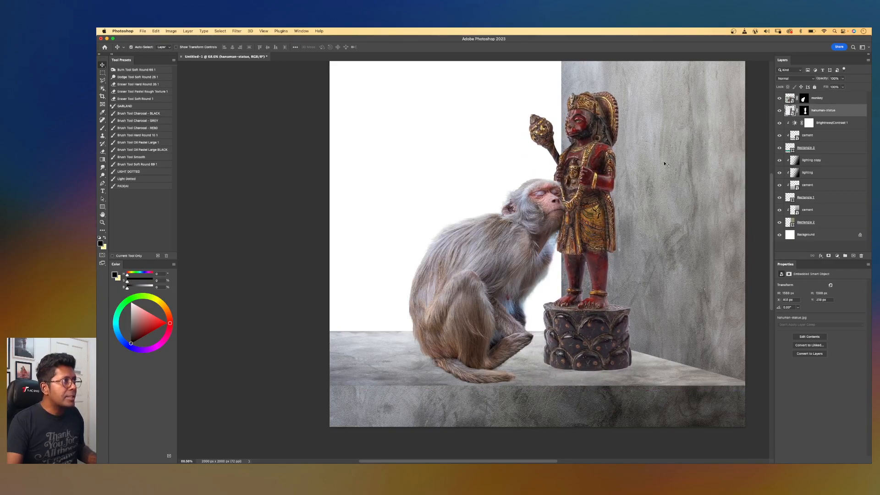
{"action": "scroll", "coordinate": [633, 175], "scroll_direction": "down", "scroll_amount": 3}
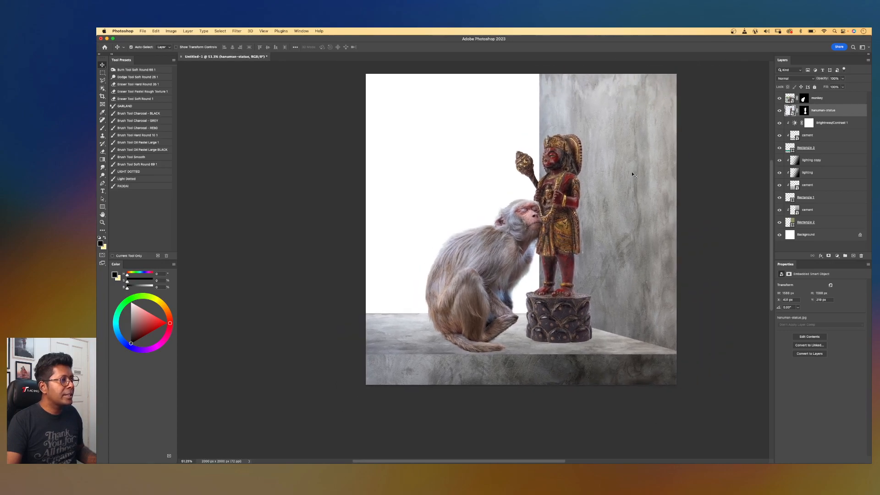
{"action": "scroll", "coordinate": [594, 178], "scroll_direction": "down", "scroll_amount": 1}
{"action": "left_click_drag", "start_coordinate": [561, 208], "coordinate": [564, 205]}
{"action": "scroll", "coordinate": [565, 244], "scroll_direction": "up", "scroll_amount": 2}
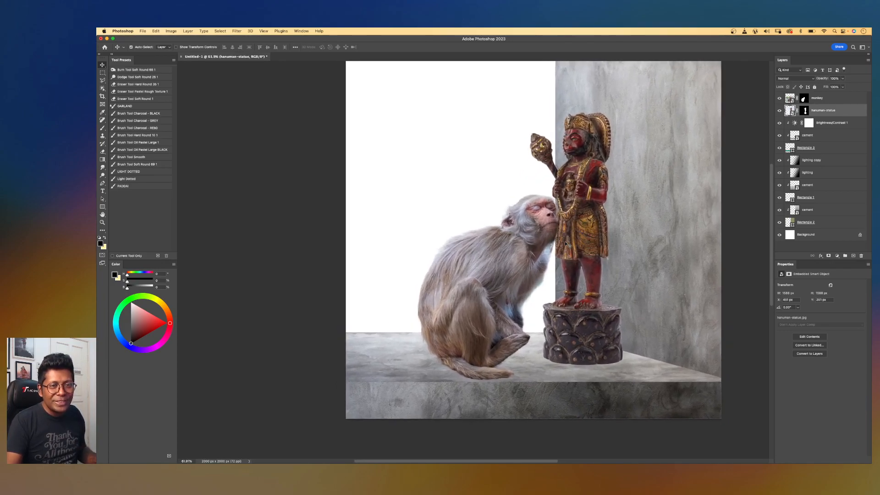
{"action": "scroll", "coordinate": [566, 244], "scroll_direction": "up", "scroll_amount": 1}
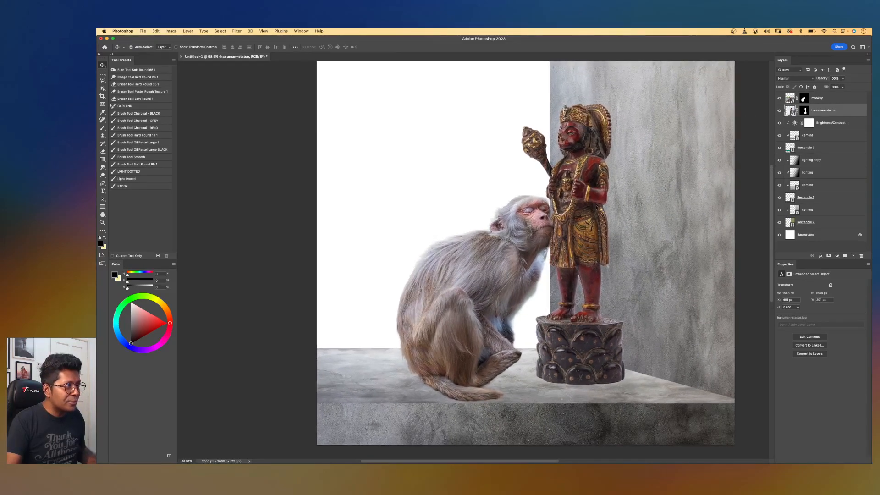
{"action": "left_click_drag", "start_coordinate": [585, 212], "coordinate": [589, 209]}
{"action": "key", "text": "Left"}
{"action": "key", "text": "Left"}
{"action": "key", "text": "Left"}
{"action": "key", "text": "Left"}
{"action": "key", "text": "Left"}
{"action": "key", "text": "Left"}
{"action": "key", "text": "Left"}
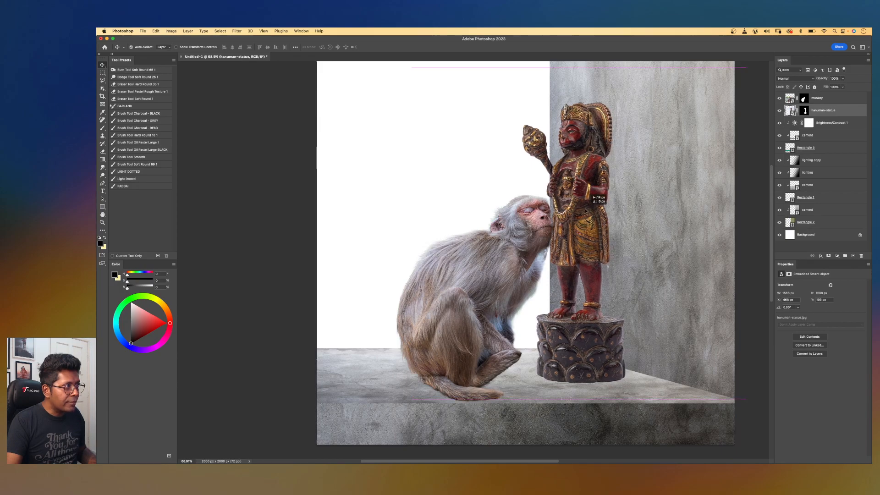
Select the monkey layer and move the monkey right so its head leans against the statue.
{"action": "left_click", "coordinate": [824, 100]}
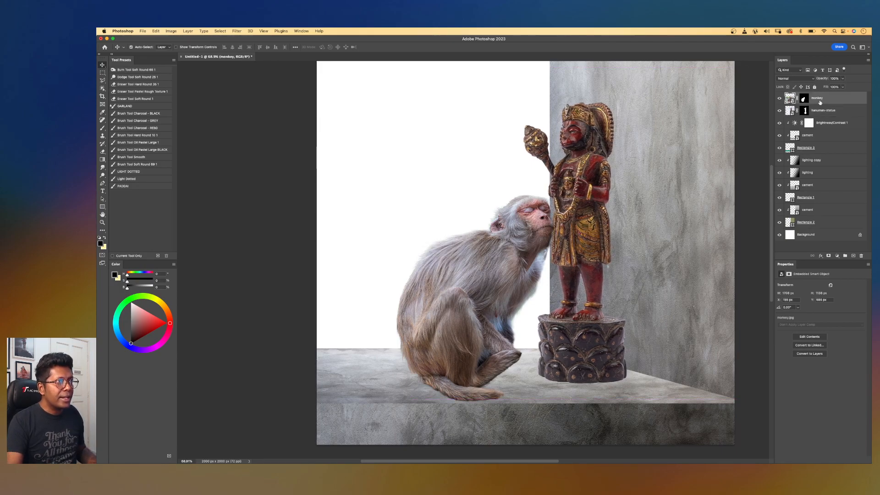
{"action": "left_click_drag", "start_coordinate": [494, 246], "coordinate": [521, 251]}
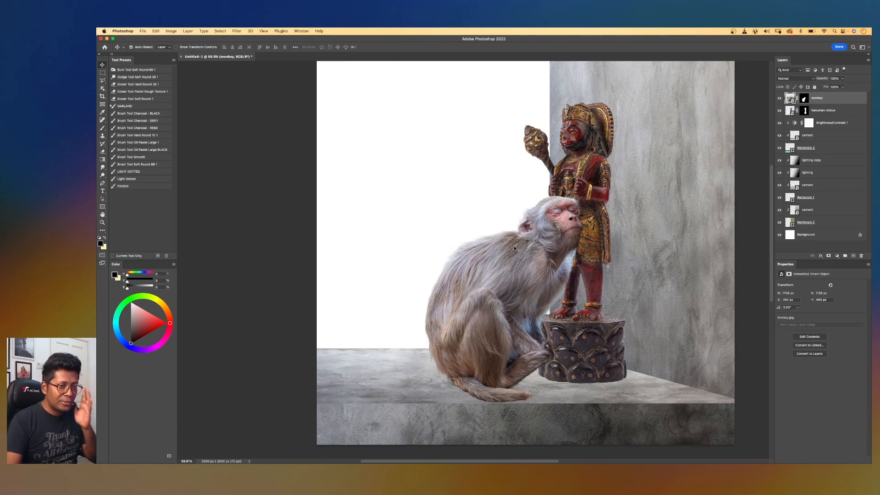
{"action": "left_click_drag", "start_coordinate": [561, 230], "coordinate": [564, 233]}
Scale the monkey down slightly with Free Transform, dragging its top-right corner inward, and commit.
{"action": "key", "text": "super+minus"}
{"action": "key", "text": "super+minus"}
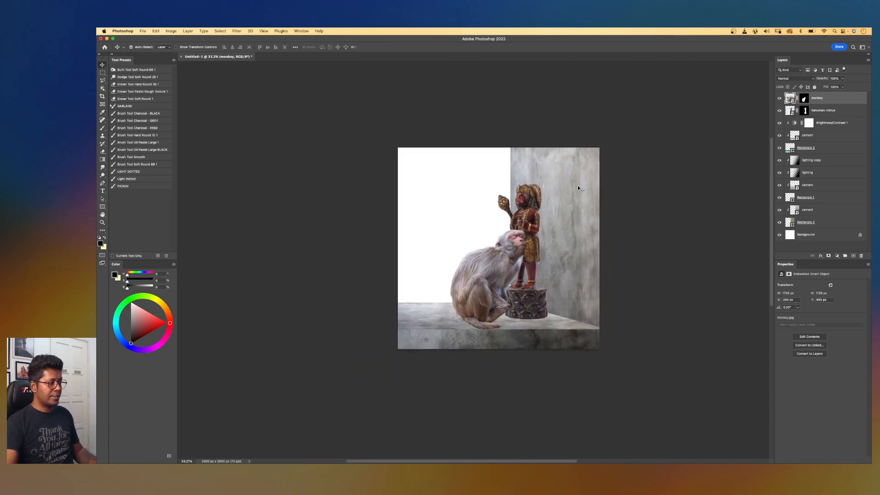
{"action": "key", "text": "super+plus"}
{"action": "key", "text": "super+plus"}
{"action": "key", "text": "super+t"}
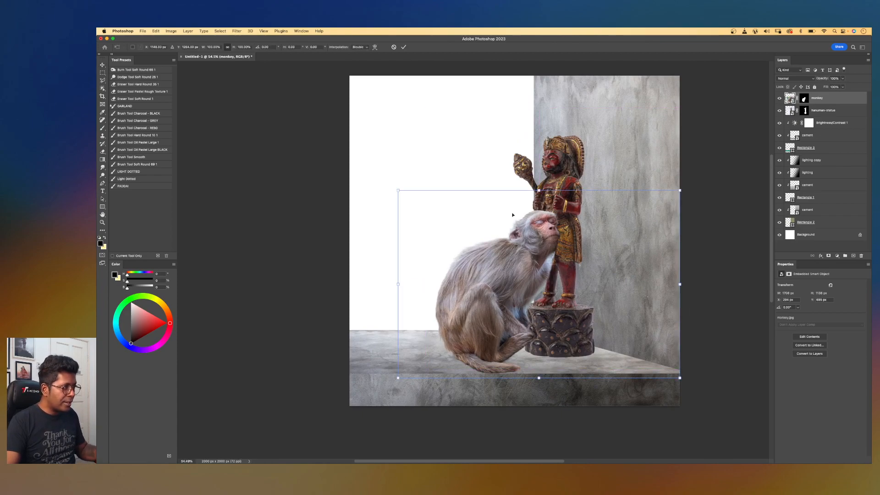
{"action": "key", "text": "Escape"}
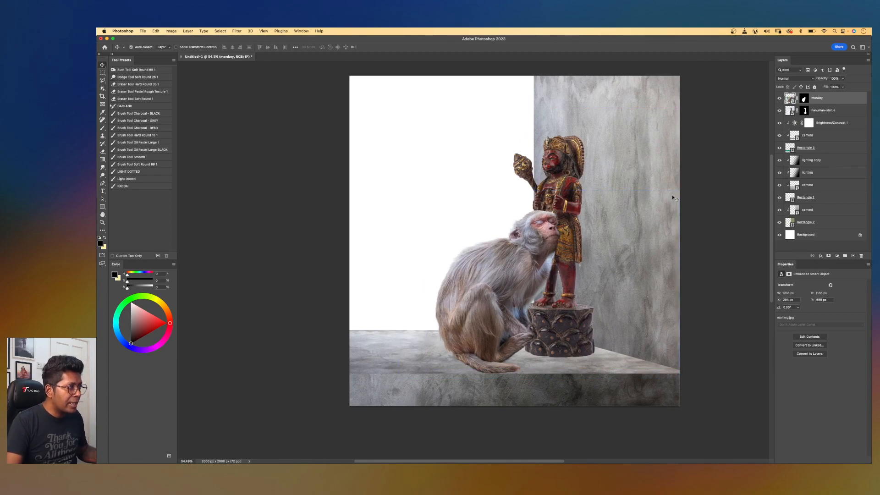
{"action": "key", "text": "super+t"}
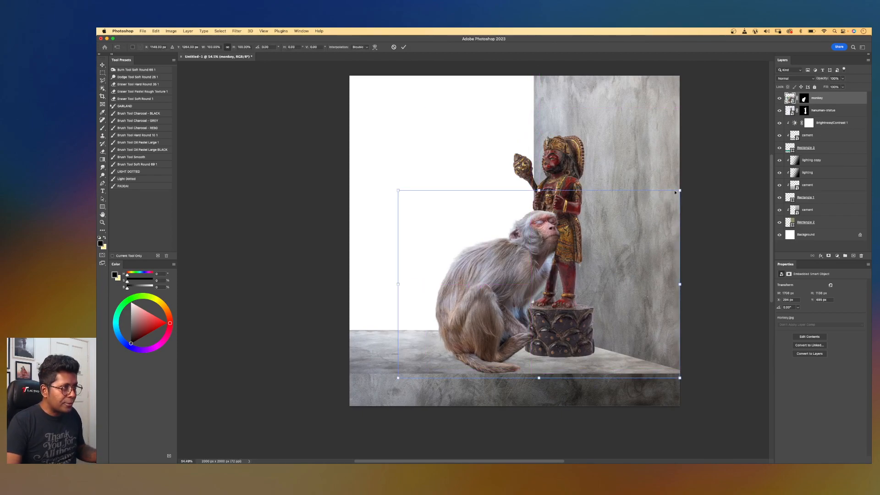
{"action": "left_click_drag", "start_coordinate": [681, 189], "coordinate": [634, 208]}
{"action": "key", "text": "Return"}
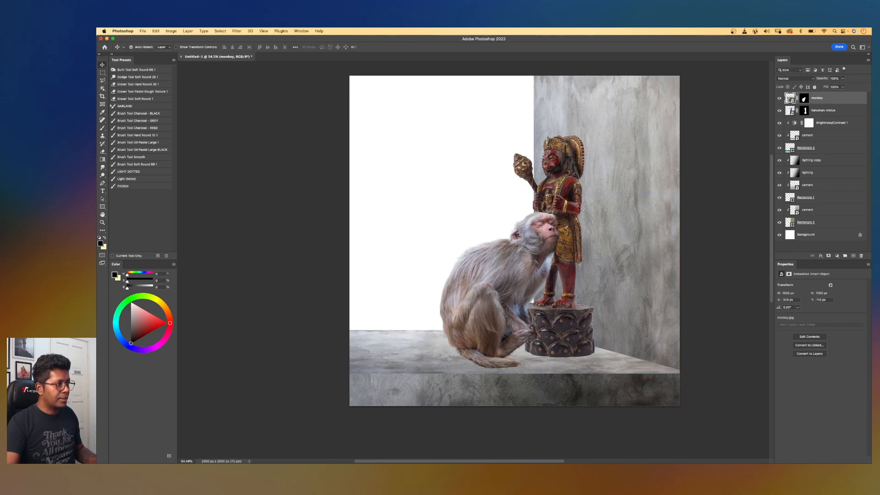
{"action": "scroll", "coordinate": [595, 209], "scroll_direction": "down", "scroll_amount": 3}
{"action": "scroll", "coordinate": [578, 209], "scroll_direction": "up", "scroll_amount": 3}
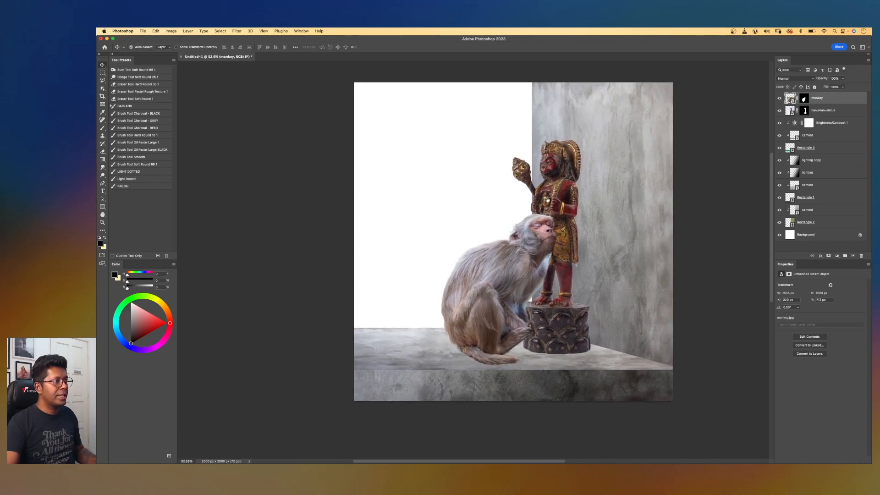
{"action": "scroll", "coordinate": [588, 196], "scroll_direction": "left", "scroll_amount": 2}
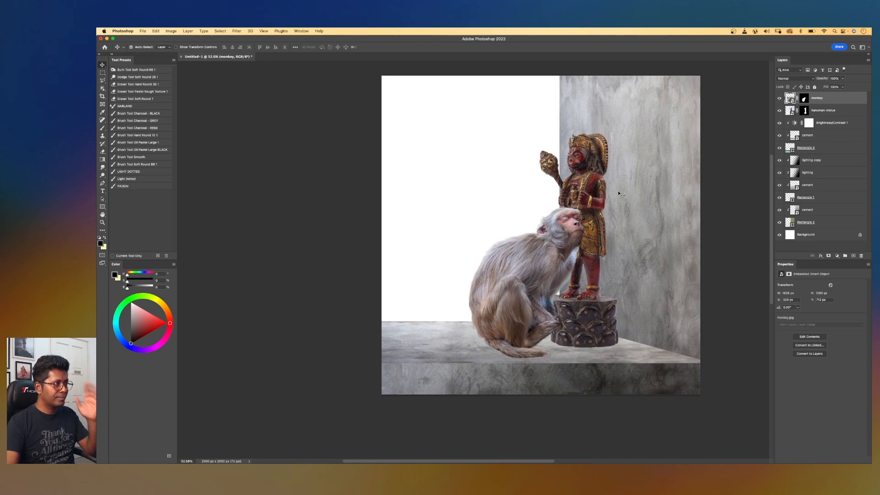
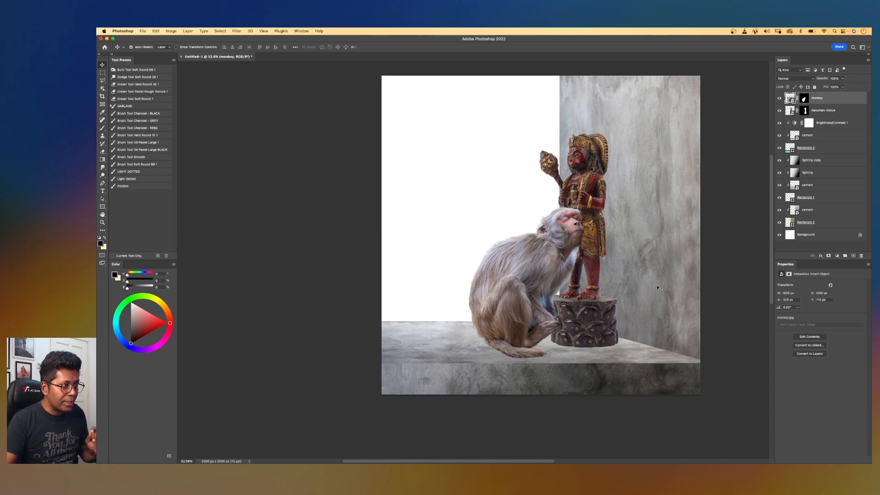
Add a new layer named shadow above the cement layer and set its blend mode to Soft Light.
{"action": "left_click", "coordinate": [641, 307]}
{"action": "left_click", "coordinate": [472, 355]}
{"action": "left_click", "coordinate": [638, 194]}
{"action": "left_click", "coordinate": [428, 357]}
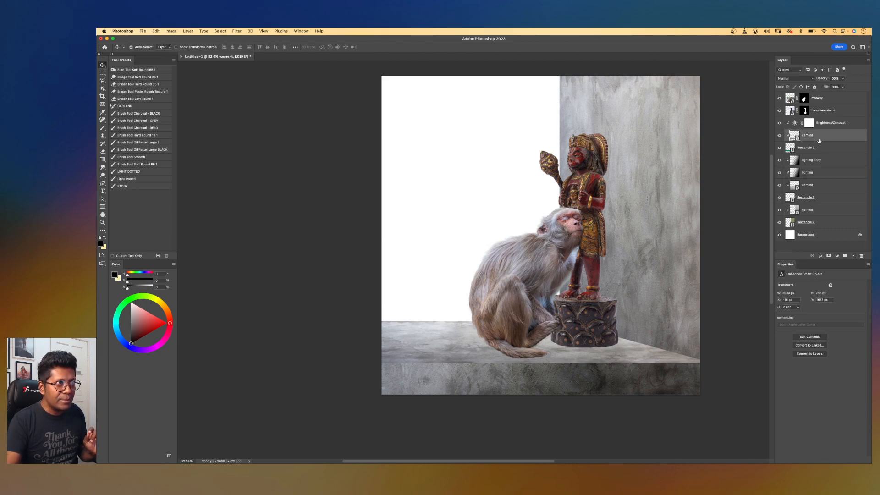
{"action": "left_click", "coordinate": [621, 304]}
{"action": "left_click", "coordinate": [617, 358]}
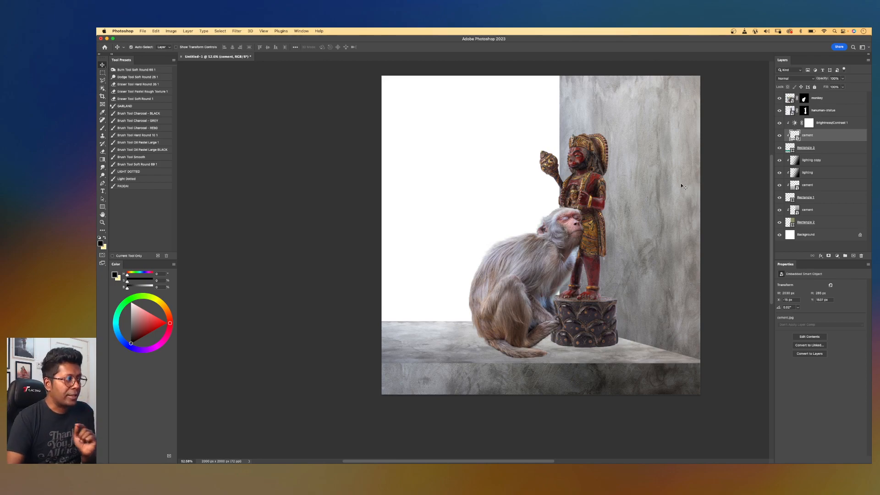
{"action": "scroll", "coordinate": [527, 289], "scroll_direction": "up", "scroll_amount": 3}
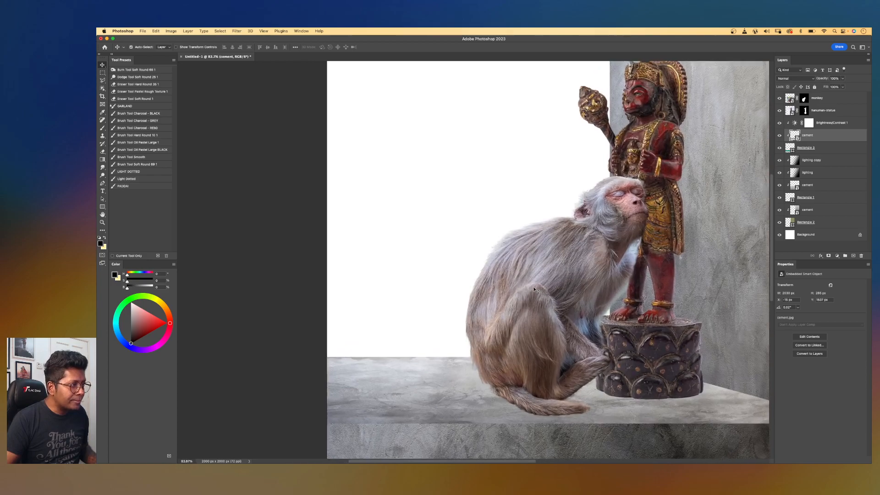
{"action": "left_click_drag", "start_coordinate": [552, 328], "coordinate": [436, 224]}
{"action": "scroll", "coordinate": [437, 224], "scroll_direction": "up", "scroll_amount": 1}
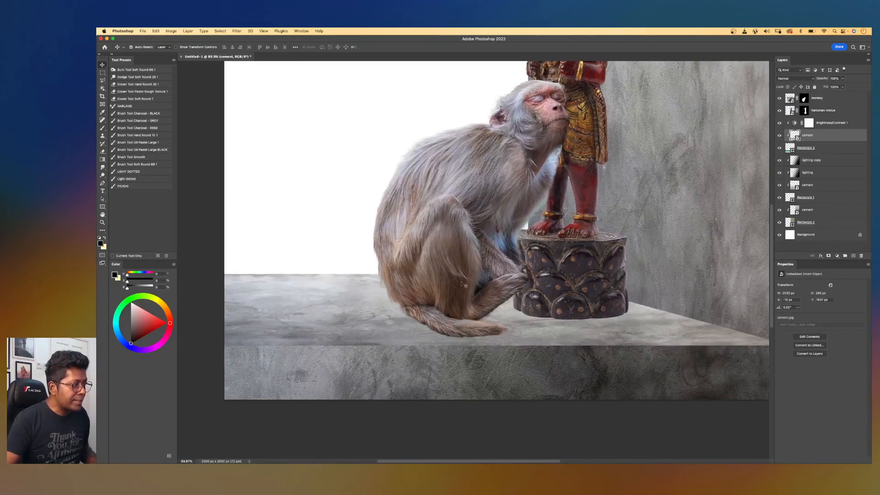
{"action": "left_click", "coordinate": [852, 256]}
{"action": "double_click", "coordinate": [807, 136]}
{"action": "type", "text": "shadow"}
{"action": "key", "text": "Return"}
{"action": "left_click", "coordinate": [789, 79]}
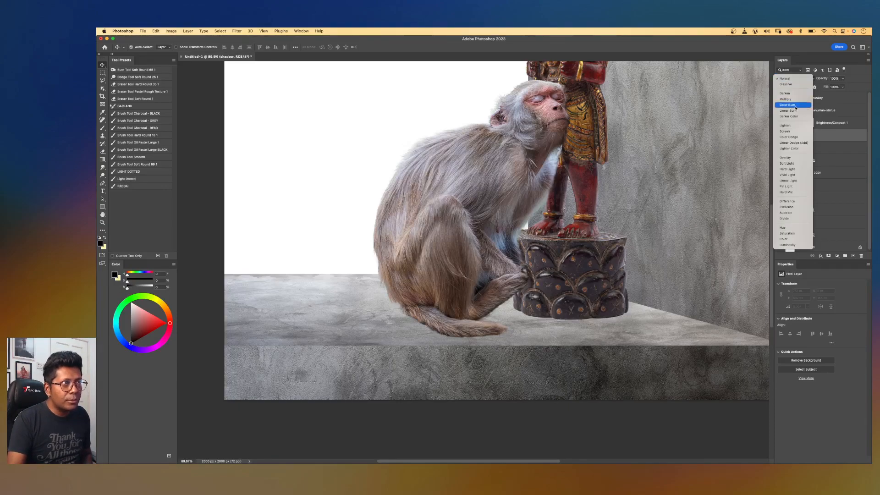
{"action": "left_click", "coordinate": [787, 163]}
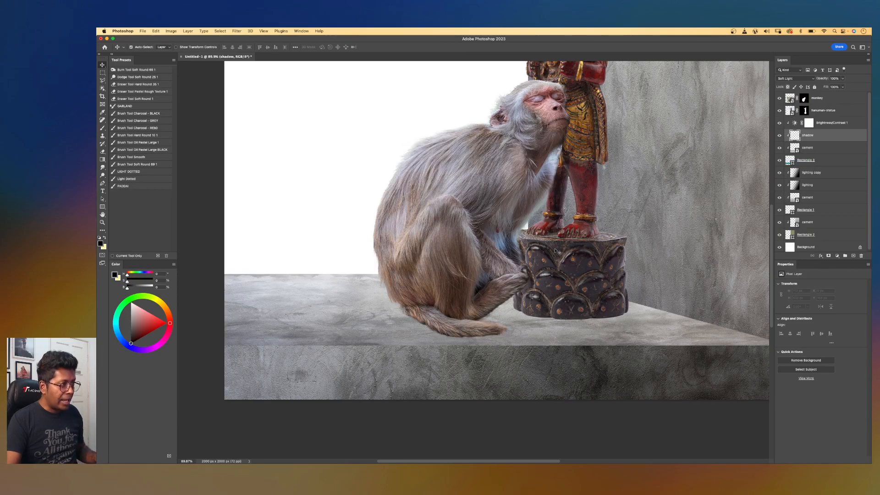
With a large black brush, paint soft shadow where the monkey's paw and tail meet the floor beside the pedestal.
{"action": "key", "text": "b"}
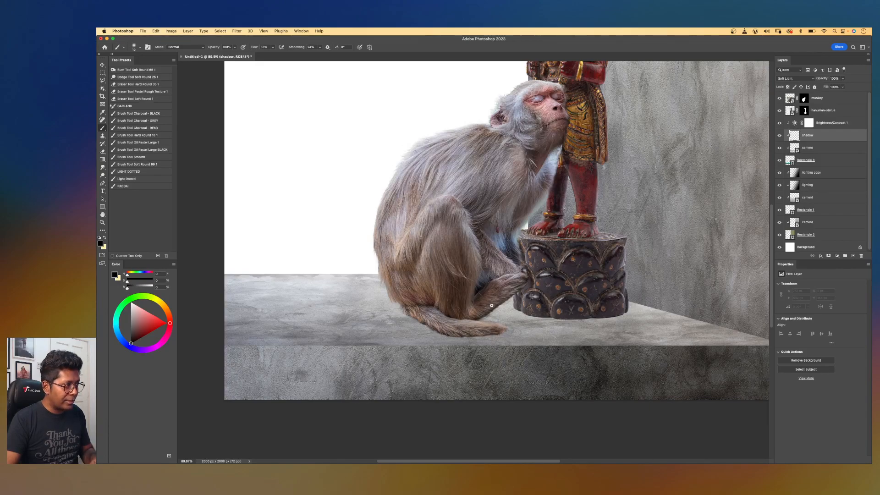
{"action": "key", "text": "bracketright"}
{"action": "key", "text": "bracketright"}
{"action": "key", "text": "bracketright"}
{"action": "key", "text": "bracketright"}
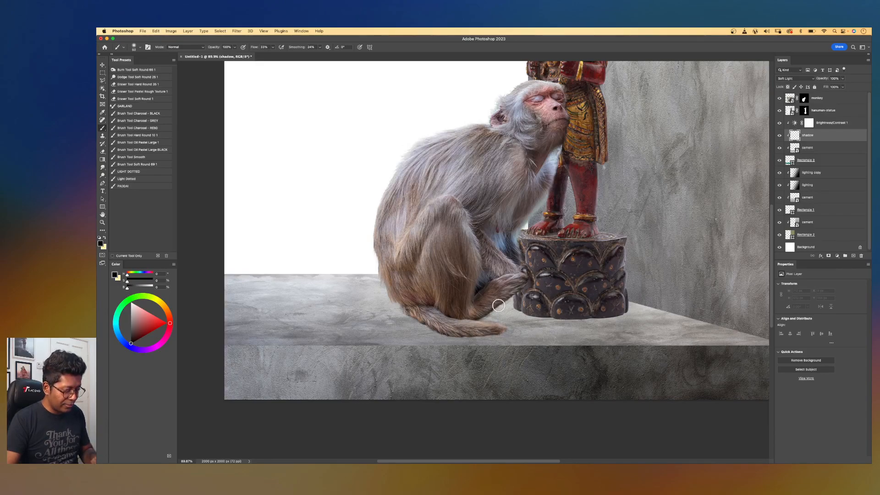
{"action": "key", "text": "bracketright"}
{"action": "key", "text": "bracketright"}
{"action": "key", "text": "bracketright"}
{"action": "key", "text": "bracketright"}
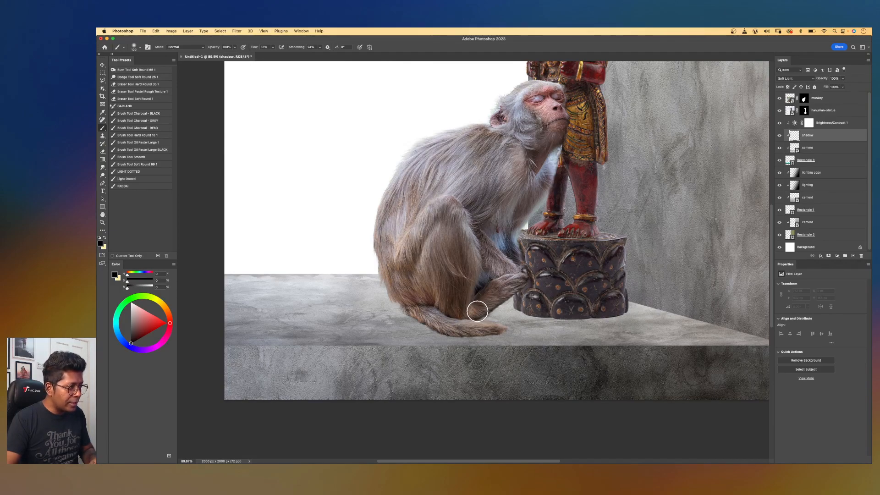
{"action": "scroll", "coordinate": [479, 308], "scroll_direction": "up", "scroll_amount": 2}
{"action": "scroll", "coordinate": [476, 311], "scroll_direction": "up", "scroll_amount": 2}
{"action": "scroll", "coordinate": [476, 310], "scroll_direction": "up", "scroll_amount": 2}
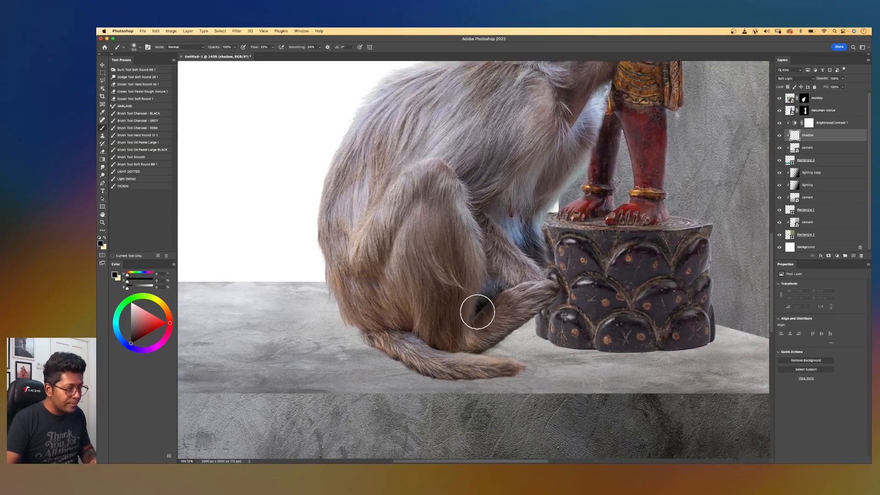
{"action": "scroll", "coordinate": [472, 275], "scroll_direction": "down", "scroll_amount": 3}
{"action": "scroll", "coordinate": [472, 275], "scroll_direction": "right", "scroll_amount": 2}
{"action": "key", "text": "bracketleft"}
{"action": "key", "text": "bracketleft"}
{"action": "mouse_move", "coordinate": [434, 304]}
{"action": "left_mouse_down"}
{"action": "mouse_move", "coordinate": [532, 294]}
{"action": "mouse_move", "coordinate": [515, 292]}
{"action": "left_mouse_up"}
{"action": "left_click_drag", "start_coordinate": [458, 296], "coordinate": [539, 288]}
{"action": "left_click_drag", "start_coordinate": [422, 293], "coordinate": [538, 280]}
{"action": "left_click_drag", "start_coordinate": [451, 286], "coordinate": [530, 280]}
{"action": "left_click_drag", "start_coordinate": [417, 298], "coordinate": [515, 311]}
{"action": "left_click_drag", "start_coordinate": [447, 300], "coordinate": [536, 287]}
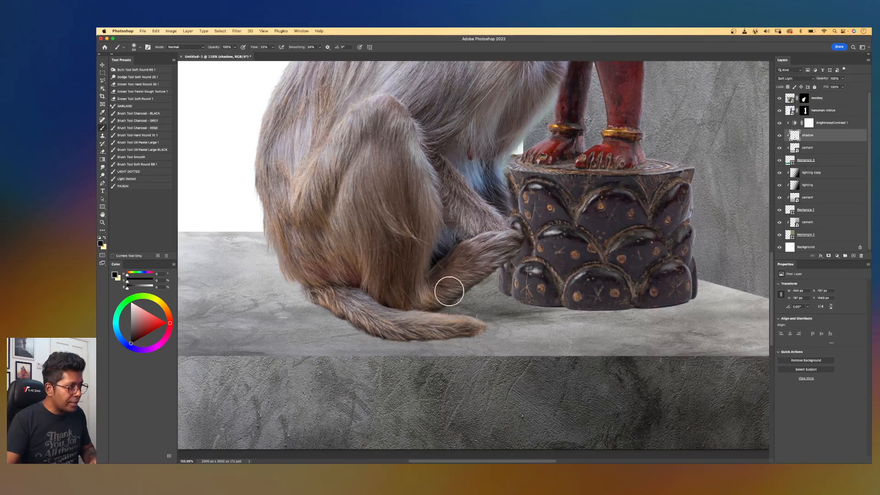
Paint more soft shadow around the pedestal's base and behind the statue's legs.
{"action": "mouse_move", "coordinate": [517, 274]}
{"action": "left_mouse_down"}
{"action": "mouse_move", "coordinate": [525, 276]}
{"action": "mouse_move", "coordinate": [475, 274]}
{"action": "left_mouse_up"}
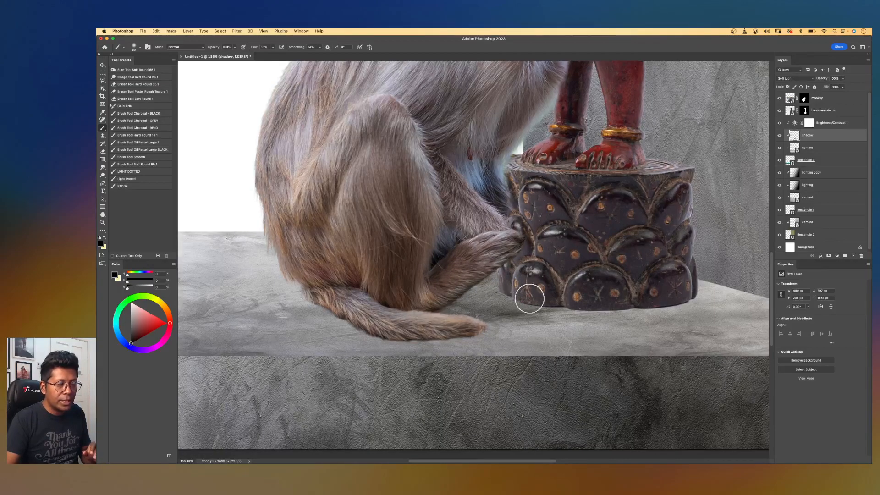
{"action": "mouse_move", "coordinate": [513, 301]}
{"action": "left_mouse_down"}
{"action": "mouse_move", "coordinate": [628, 289]}
{"action": "mouse_move", "coordinate": [492, 295]}
{"action": "mouse_move", "coordinate": [517, 288]}
{"action": "left_mouse_up"}
{"action": "scroll", "coordinate": [516, 289], "scroll_direction": "down", "scroll_amount": 3}
{"action": "mouse_move", "coordinate": [489, 234]}
{"action": "left_mouse_down"}
{"action": "mouse_move", "coordinate": [527, 288]}
{"action": "mouse_move", "coordinate": [537, 274]}
{"action": "left_mouse_up"}
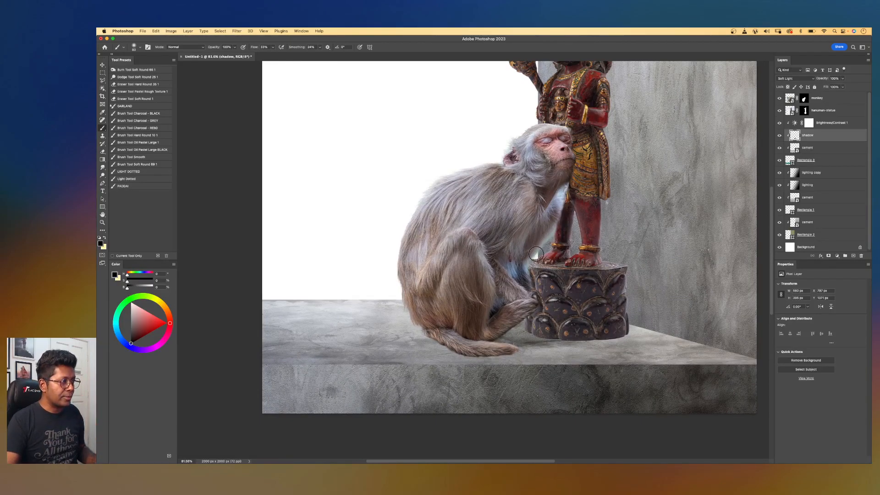
{"action": "left_click_drag", "start_coordinate": [571, 241], "coordinate": [531, 276]}
{"action": "scroll", "coordinate": [531, 276], "scroll_direction": "down", "scroll_amount": 3}
{"action": "left_click_drag", "start_coordinate": [568, 196], "coordinate": [585, 233]}
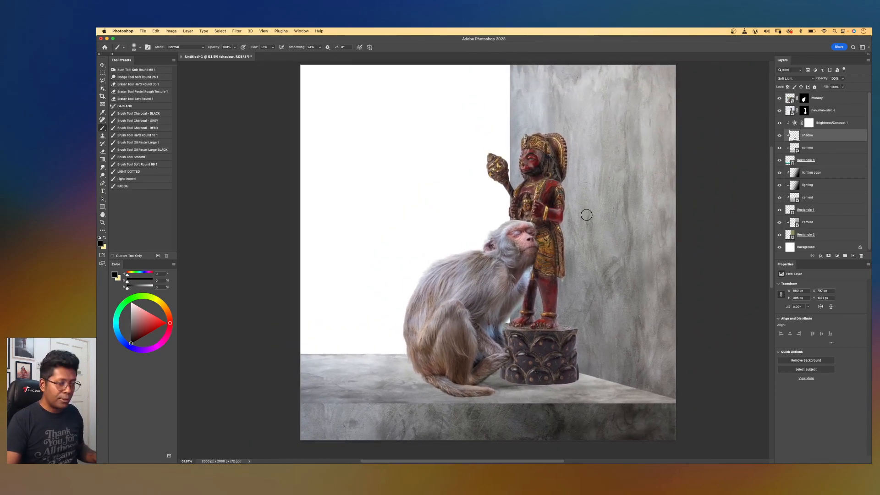
Add another new layer just above the wall's cement layer and name it shadow.
{"action": "key", "text": "v"}
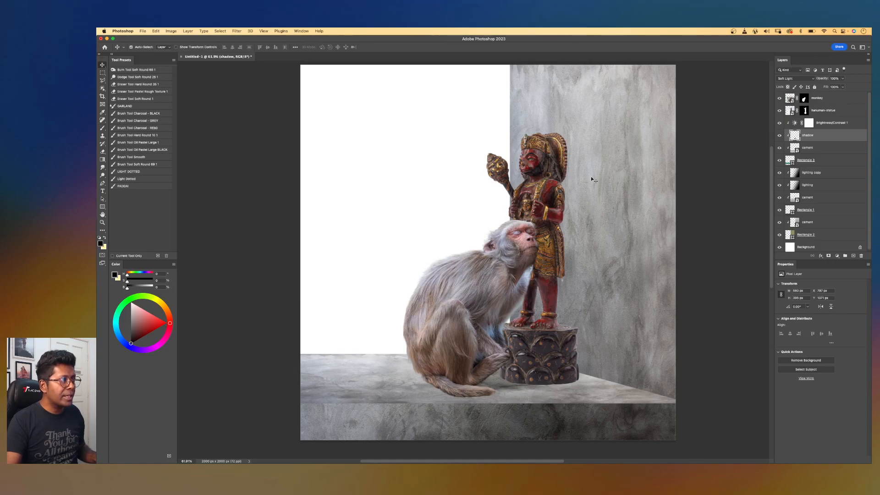
{"action": "left_click", "coordinate": [599, 169]}
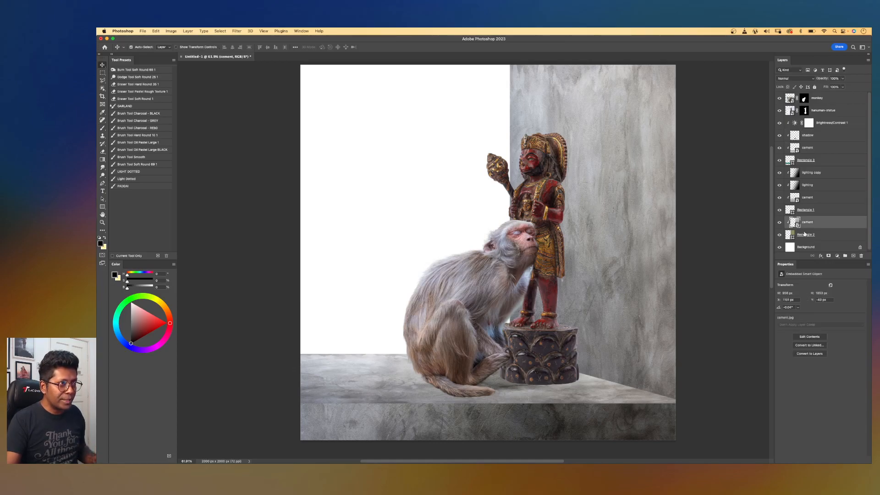
{"action": "left_click", "coordinate": [853, 255]}
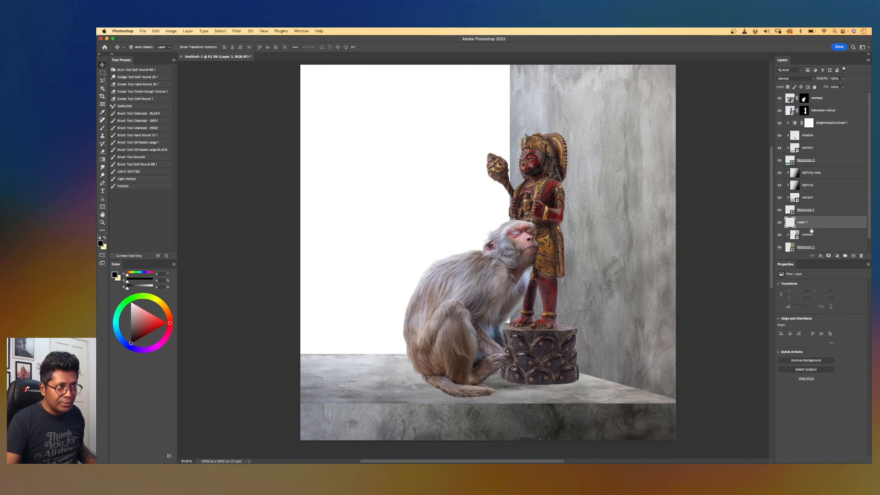
{"action": "left_click", "coordinate": [810, 225], "text": "alt"}
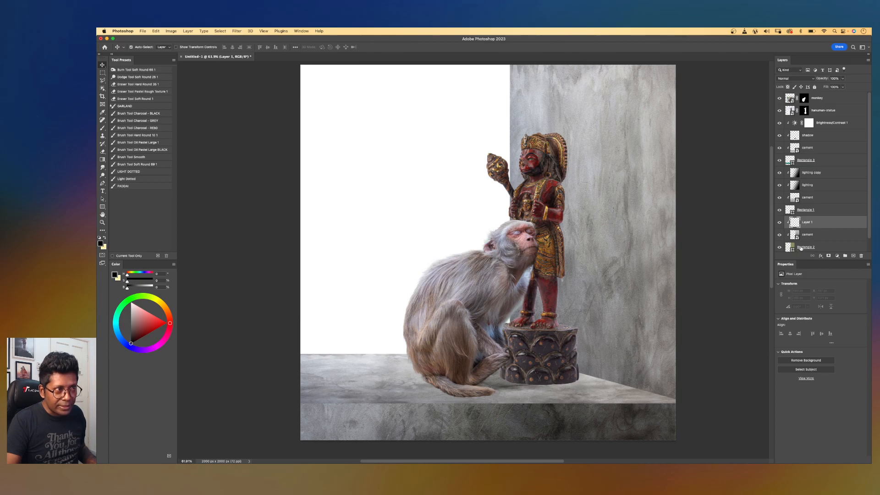
{"action": "double_click", "coordinate": [805, 222]}
{"action": "type", "text": "shadow"}
{"action": "key", "text": "Return"}
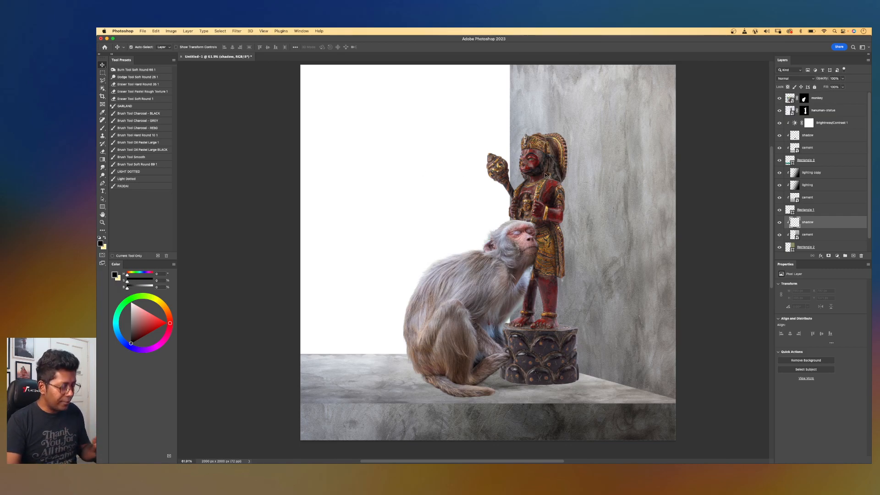
With the Lasso tool, select a statue-shaped area offset to the right of the statue and pedestal on the wall.
{"action": "key", "text": "l"}
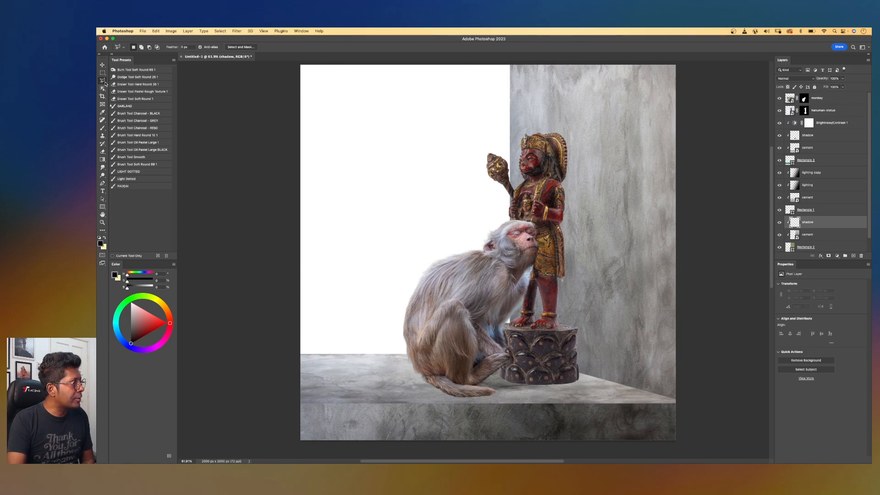
{"action": "left_click", "coordinate": [104, 84]}
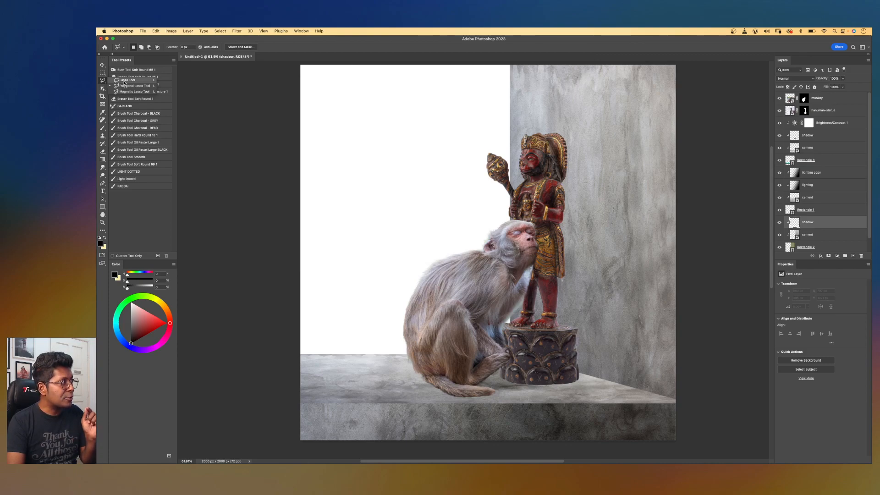
{"action": "left_click", "coordinate": [124, 80]}
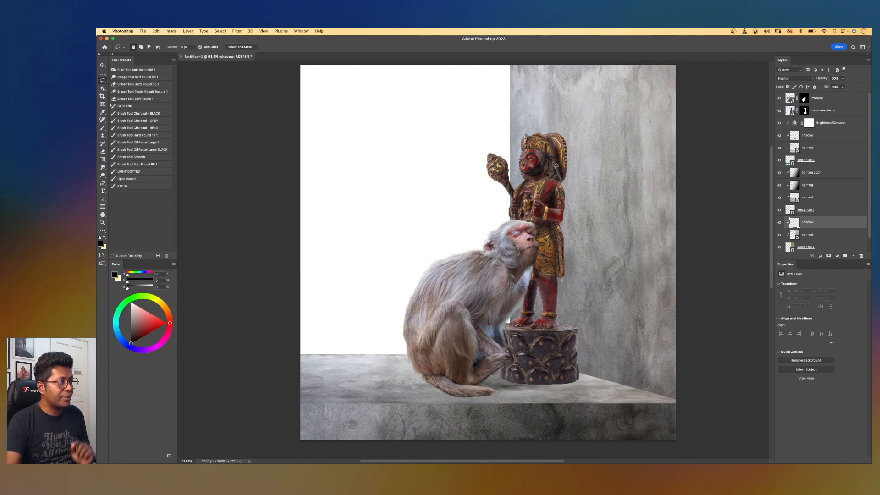
{"action": "mouse_move", "coordinate": [594, 161]}
{"action": "left_mouse_down"}
{"action": "mouse_move", "coordinate": [617, 181]}
{"action": "mouse_move", "coordinate": [594, 243]}
{"action": "mouse_move", "coordinate": [581, 225]}
{"action": "mouse_move", "coordinate": [589, 196]}
{"action": "left_mouse_up"}
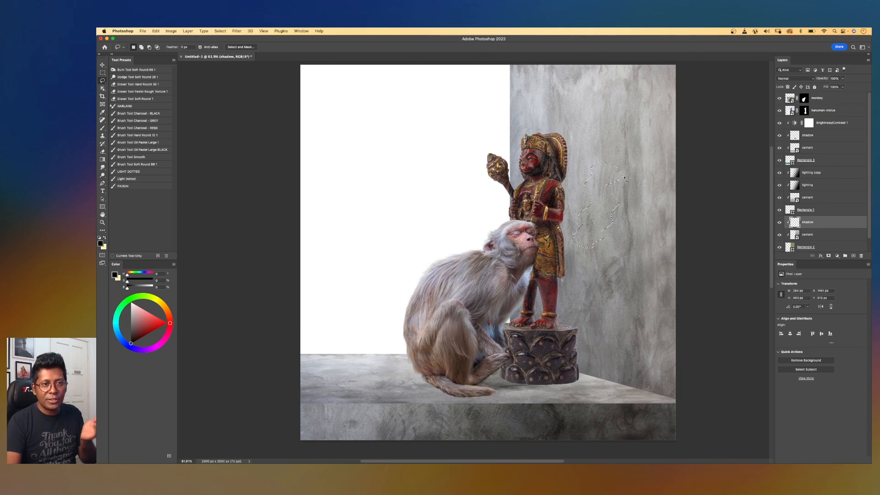
{"action": "key", "text": "super+z"}
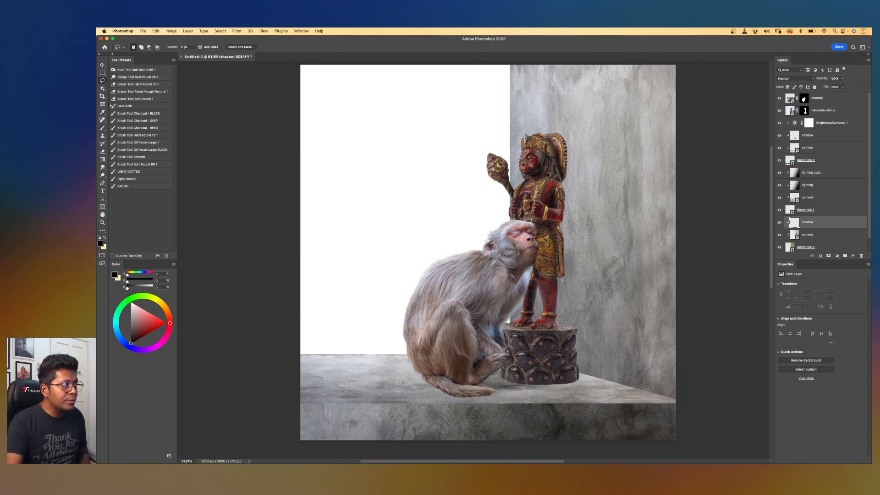
{"action": "scroll", "coordinate": [555, 148], "scroll_direction": "up", "scroll_amount": 3}
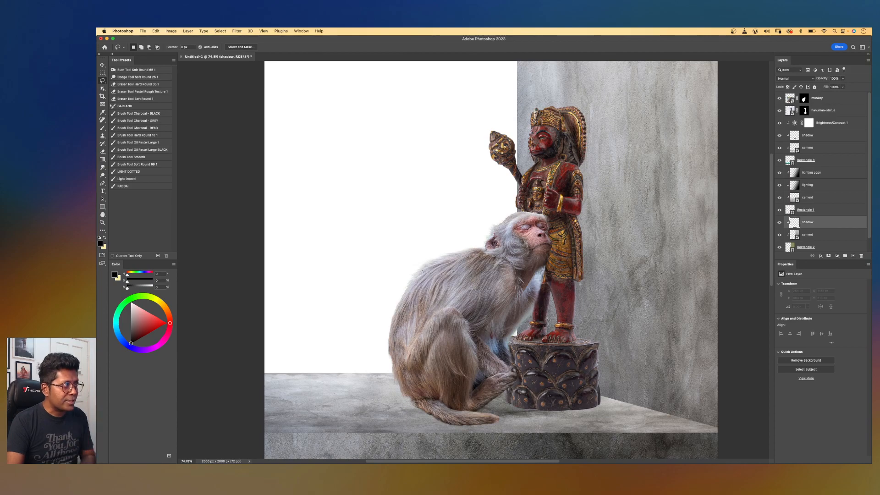
{"action": "left_click_drag", "start_coordinate": [578, 115], "coordinate": [593, 138]}
{"action": "left_click_drag", "start_coordinate": [593, 178], "coordinate": [594, 185]}
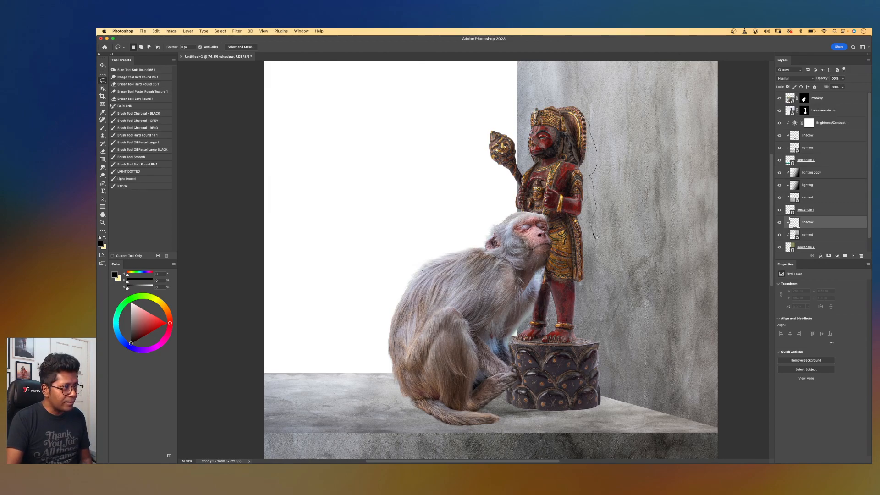
{"action": "mouse_move", "coordinate": [594, 313]}
{"action": "left_mouse_down"}
{"action": "mouse_move", "coordinate": [602, 407]}
{"action": "mouse_move", "coordinate": [563, 392]}
{"action": "mouse_move", "coordinate": [540, 359]}
{"action": "mouse_move", "coordinate": [548, 221]}
{"action": "mouse_move", "coordinate": [541, 116]}
{"action": "left_mouse_up"}
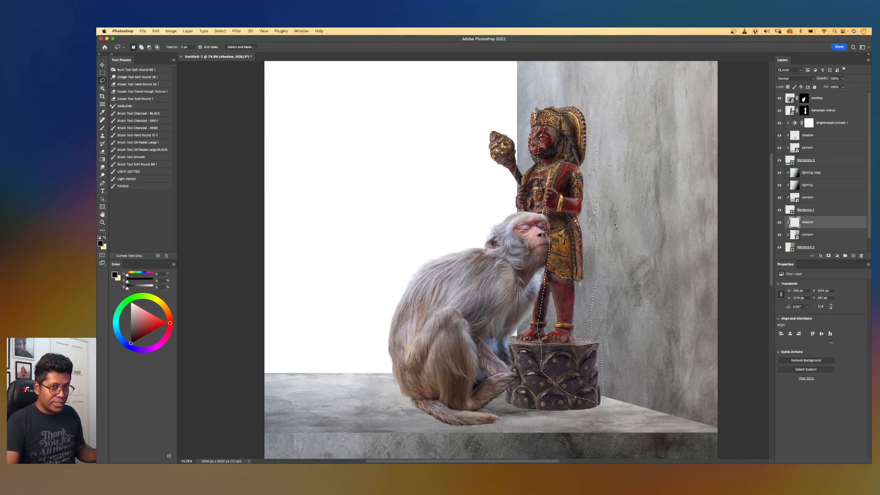
Fill the selection with black foreground colour using the Paint Bucket, then deselect.
{"action": "key", "text": "g"}
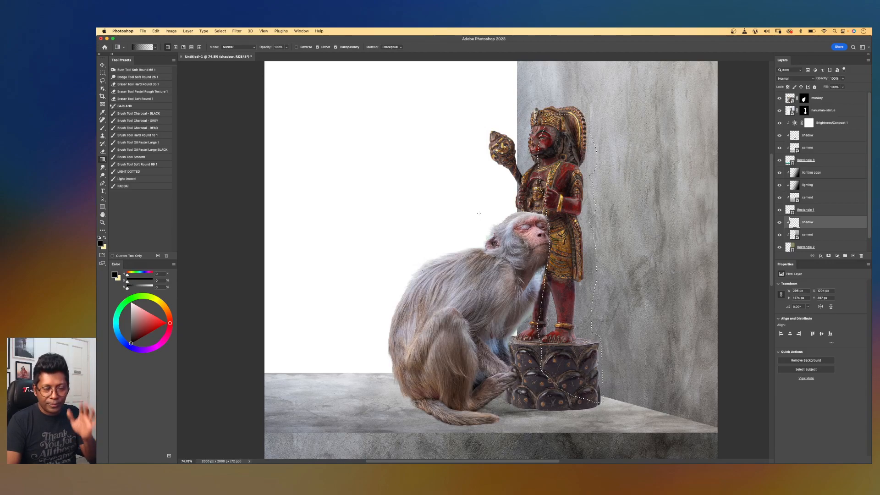
{"action": "scroll", "coordinate": [478, 215], "scroll_direction": "down", "scroll_amount": 5}
{"action": "scroll", "coordinate": [478, 215], "scroll_direction": "right", "scroll_amount": 2}
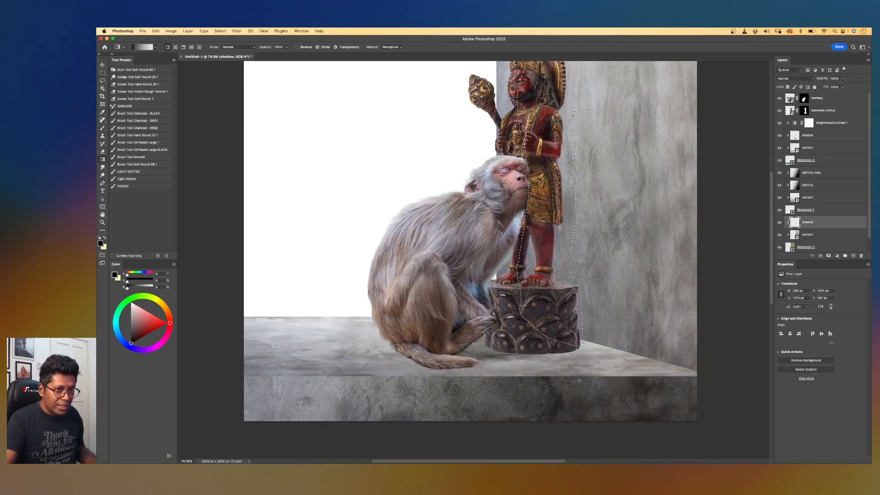
{"action": "scroll", "coordinate": [579, 381], "scroll_direction": "up", "scroll_amount": 5}
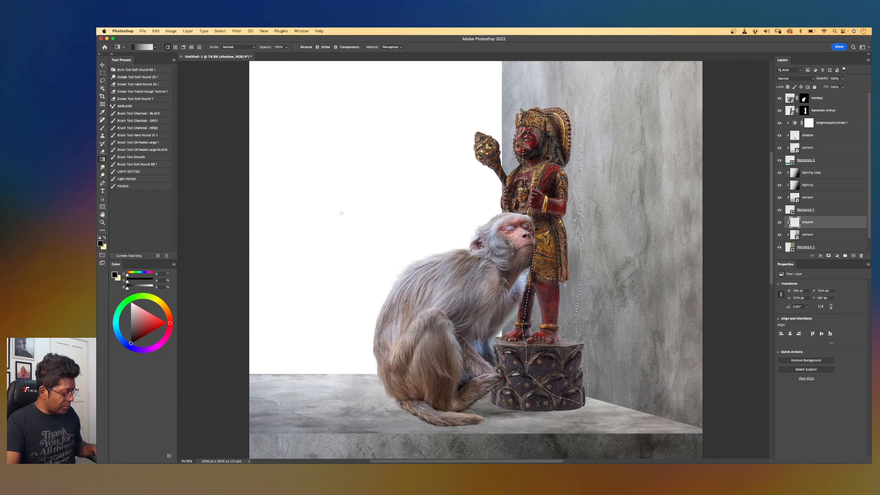
{"action": "key", "text": "shift+g"}
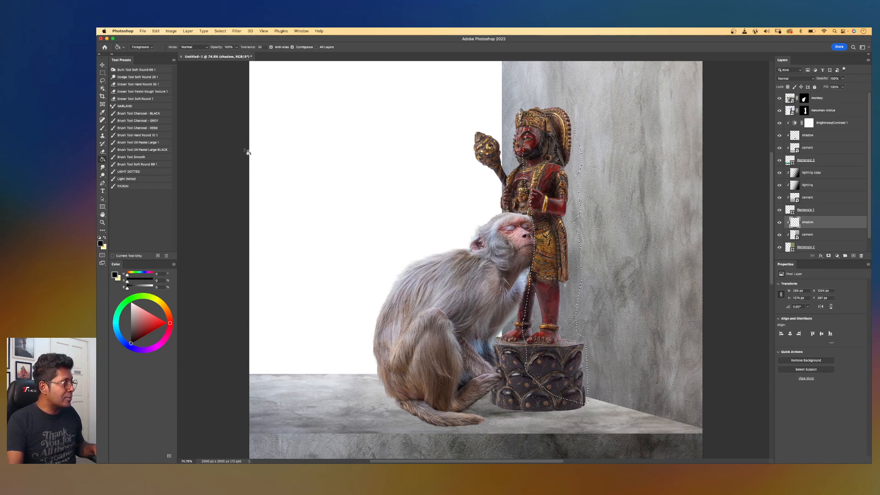
{"action": "left_click", "coordinate": [101, 244]}
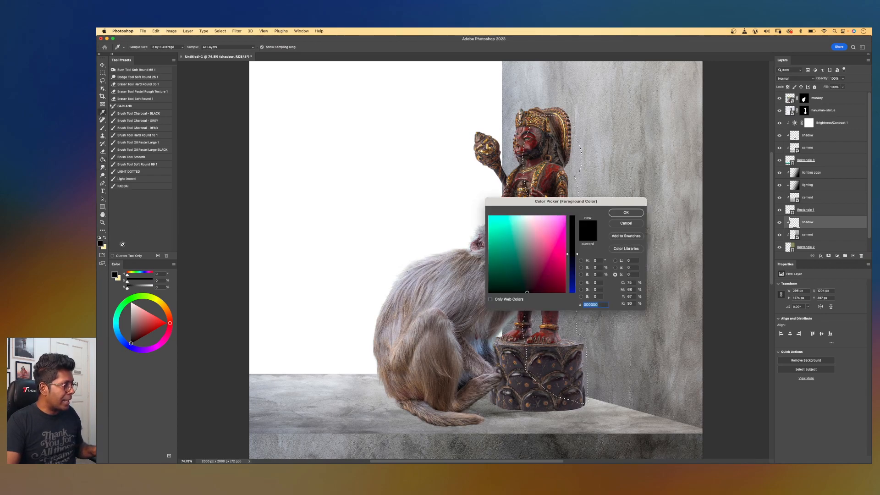
{"action": "left_click", "coordinate": [625, 213]}
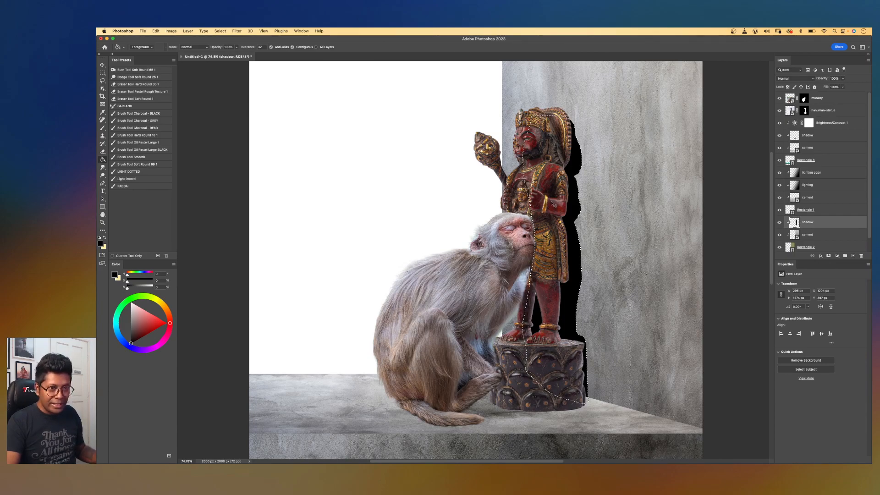
{"action": "key", "text": "super+d"}
{"action": "scroll", "coordinate": [626, 199], "scroll_direction": "up", "scroll_amount": 1}
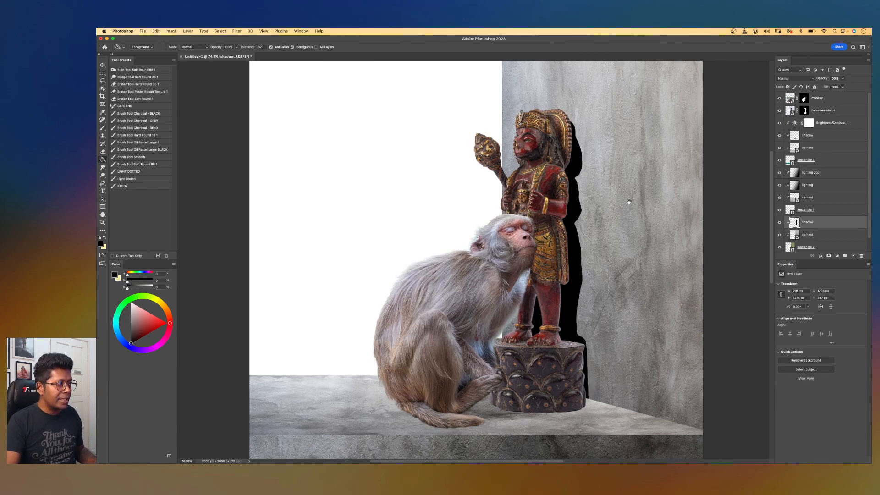
{"action": "scroll", "coordinate": [626, 198], "scroll_direction": "left", "scroll_amount": 1}
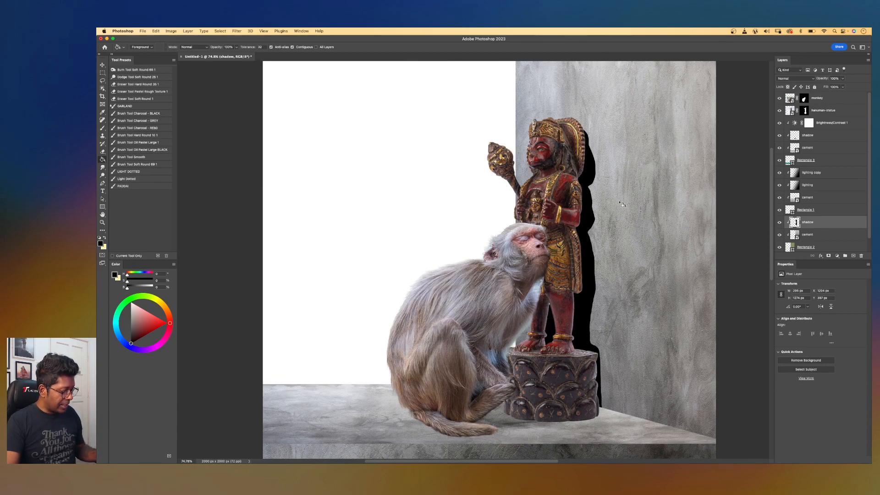
Nudge the black statue shadow shape slightly to the right with the Move tool.
{"action": "key", "text": "v"}
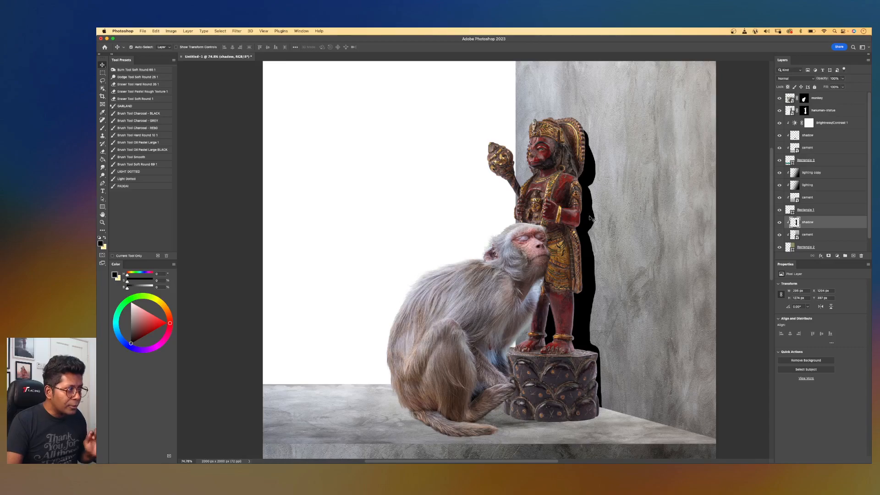
{"action": "scroll", "coordinate": [590, 218], "scroll_direction": "up", "scroll_amount": 2}
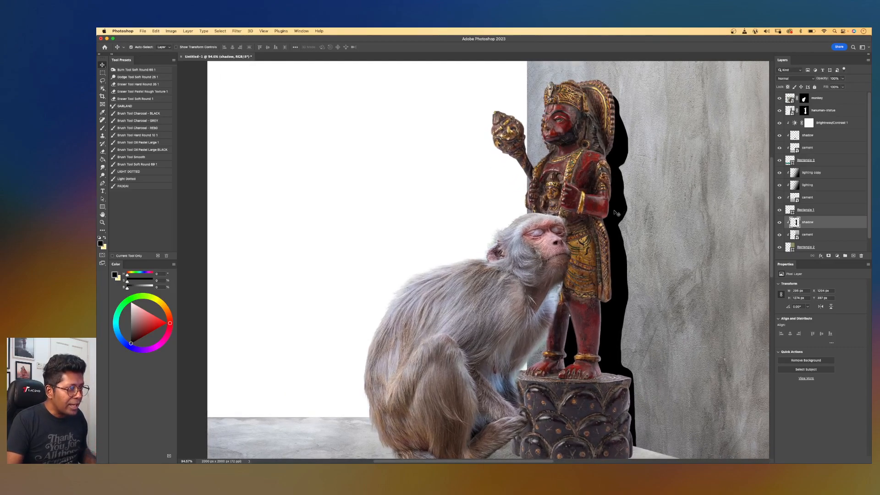
{"action": "scroll", "coordinate": [616, 213], "scroll_direction": "right", "scroll_amount": 3}
{"action": "scroll", "coordinate": [616, 212], "scroll_direction": "down", "scroll_amount": 1}
{"action": "left_click_drag", "start_coordinate": [554, 196], "coordinate": [566, 198]}
{"action": "scroll", "coordinate": [559, 192], "scroll_direction": "down", "scroll_amount": 2}
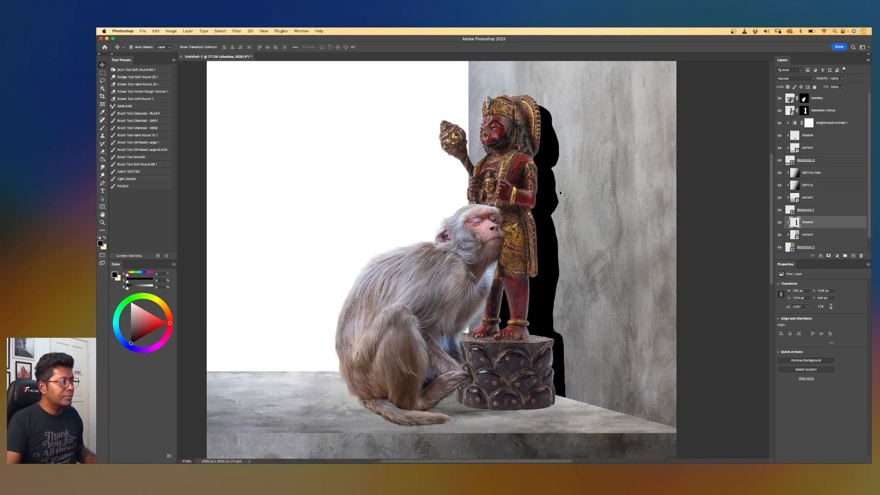
{"action": "scroll", "coordinate": [559, 191], "scroll_direction": "down", "scroll_amount": 3}
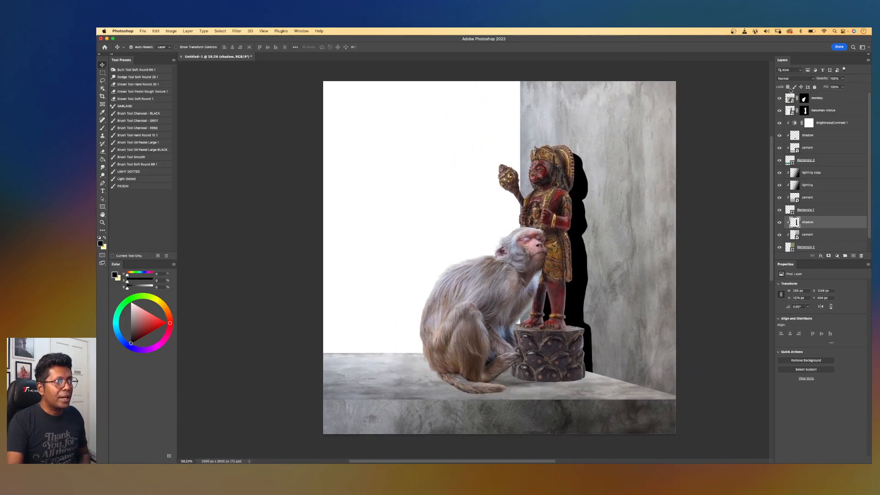
Set the shadow layer's blend mode to Soft Light and soften it with a Gaussian Blur.
{"action": "left_click", "coordinate": [792, 79]}
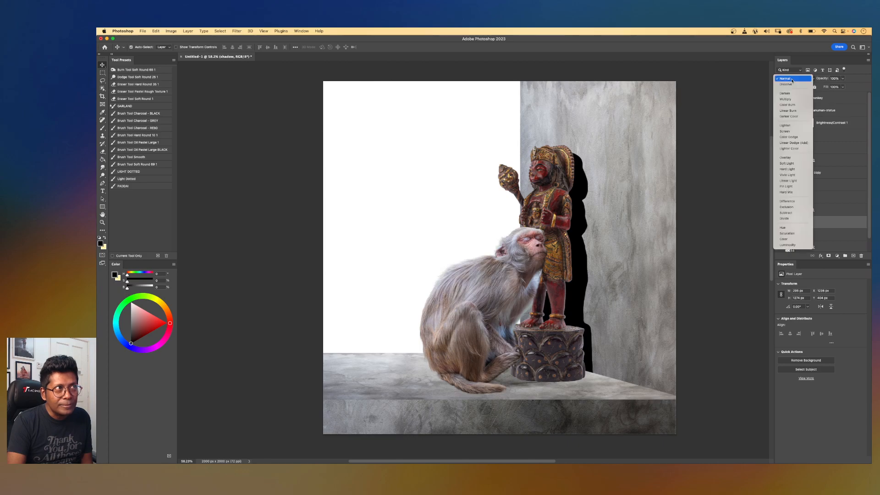
{"action": "left_click", "coordinate": [787, 164]}
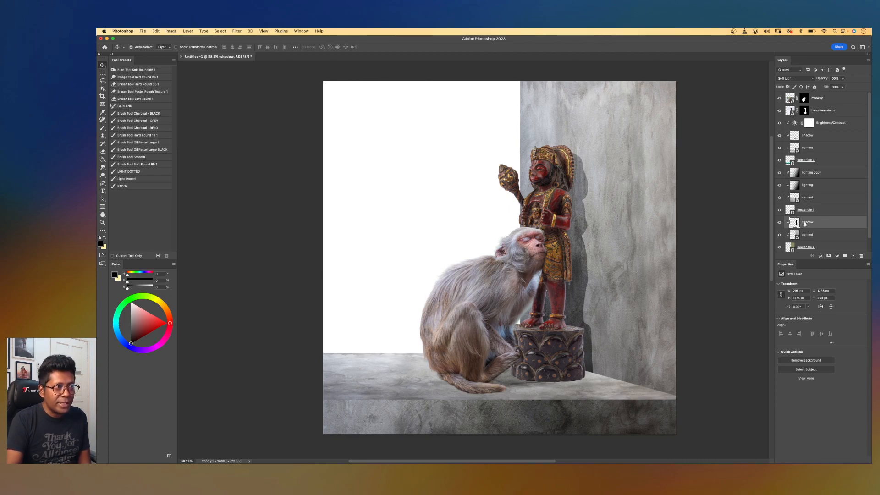
{"action": "left_click", "coordinate": [238, 32]}
{"action": "mouse_move", "coordinate": [232, 111]}
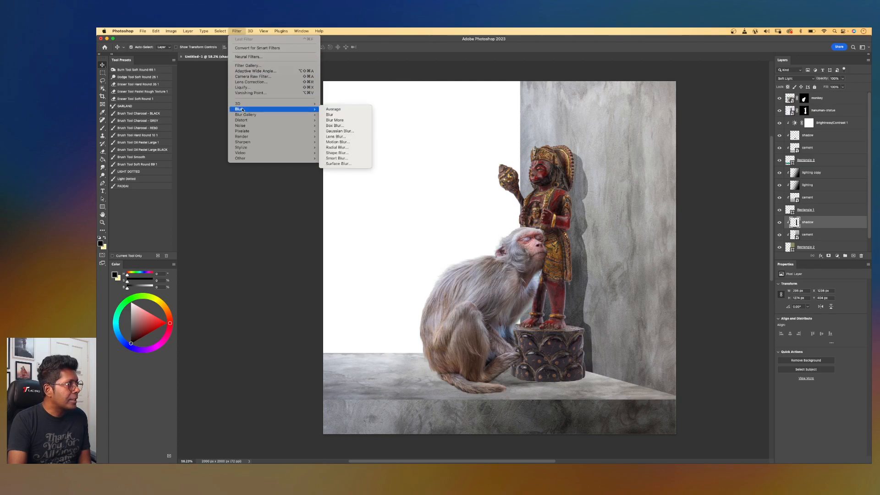
{"action": "left_click", "coordinate": [340, 131]}
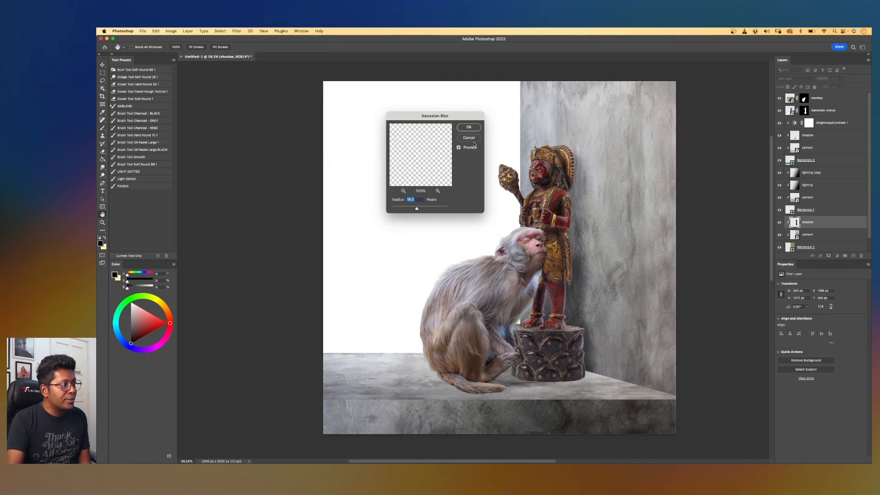
{"action": "left_click_drag", "start_coordinate": [453, 115], "coordinate": [399, 154]}
{"action": "left_click", "coordinate": [404, 187]}
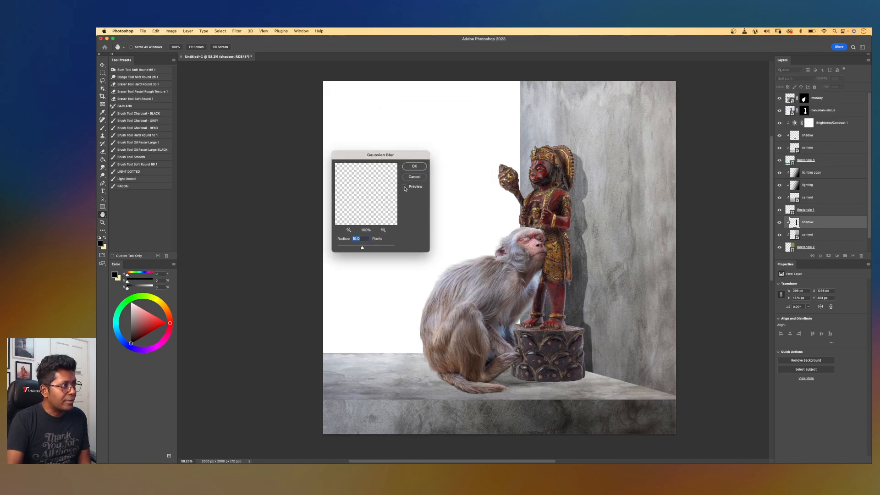
{"action": "left_click", "coordinate": [404, 187]}
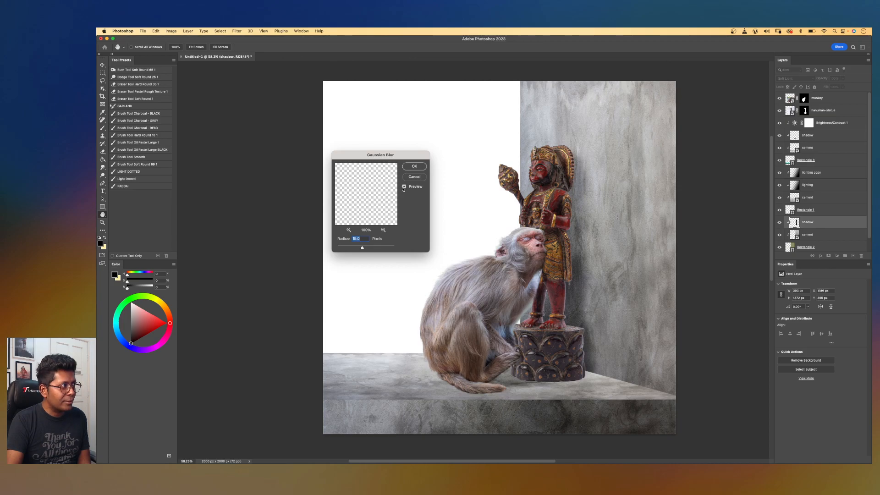
{"action": "left_click", "coordinate": [414, 167]}
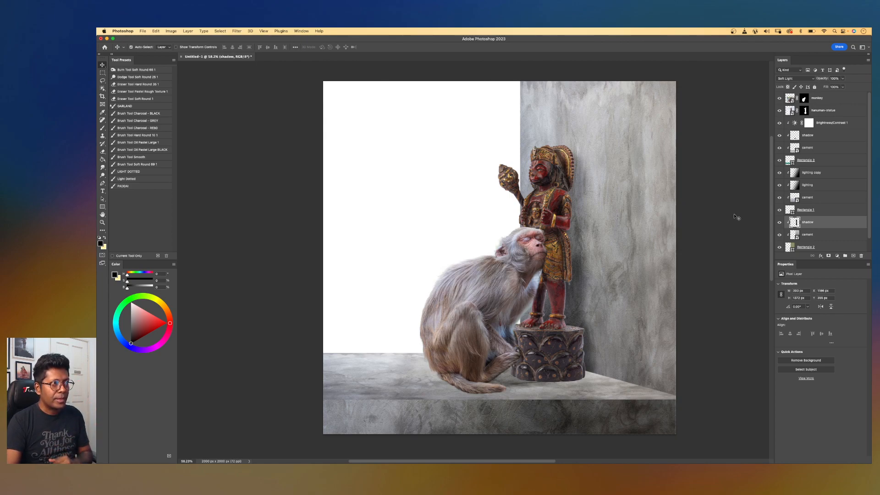
Create a new layer above the shadow layer and name it extra shadow.
{"action": "left_click", "coordinate": [852, 257]}
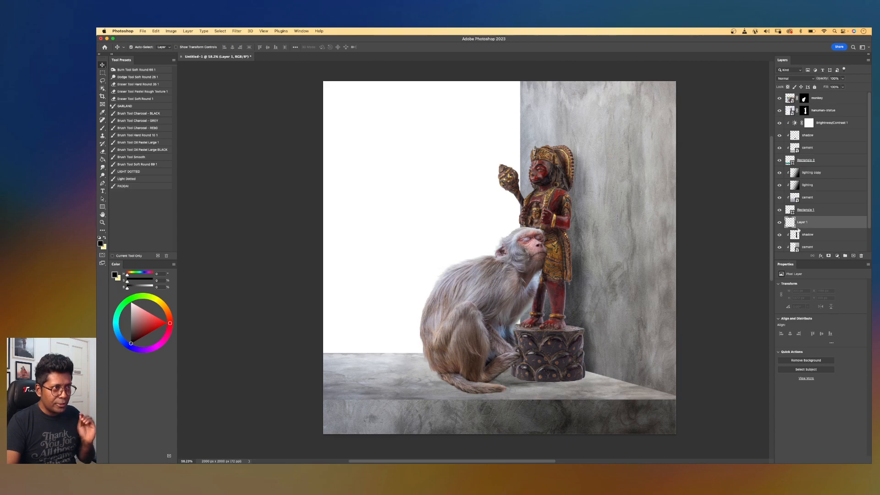
{"action": "left_click", "coordinate": [813, 226], "text": "alt"}
{"action": "left_click_drag", "start_coordinate": [868, 222], "coordinate": [869, 232]}
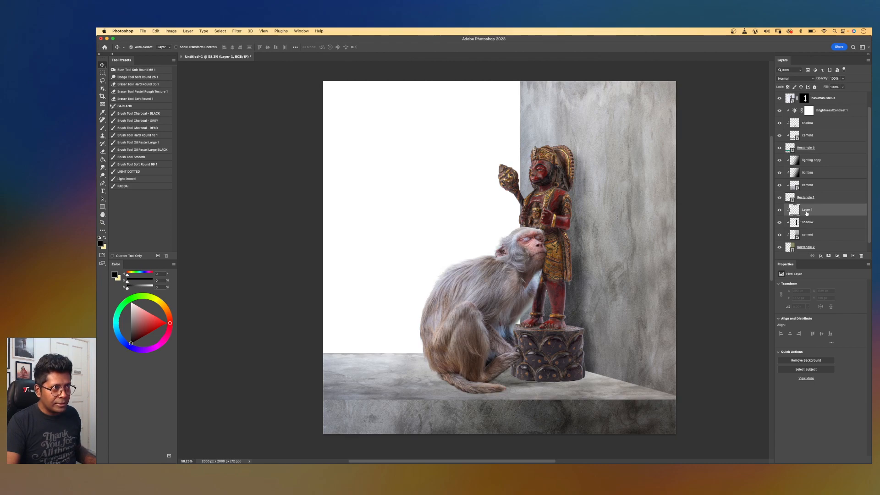
{"action": "type", "text": "li"}
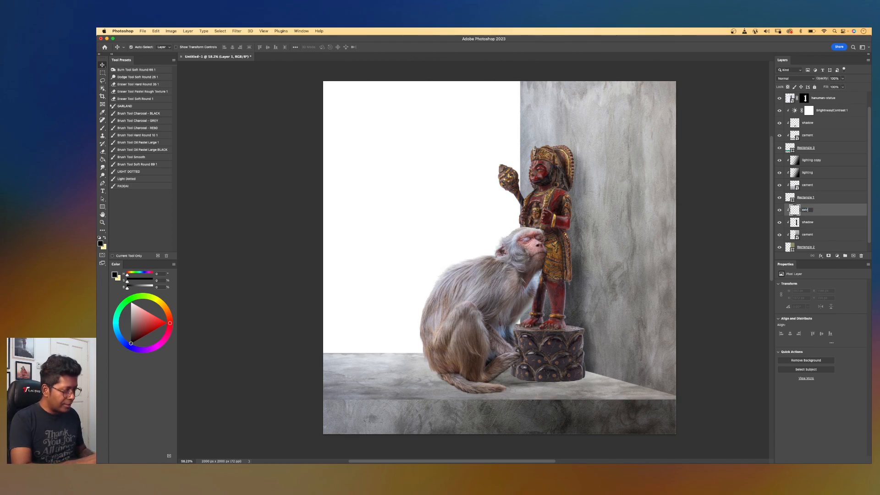
{"action": "type", "text": "tra shadow"}
{"action": "key", "text": "Return"}
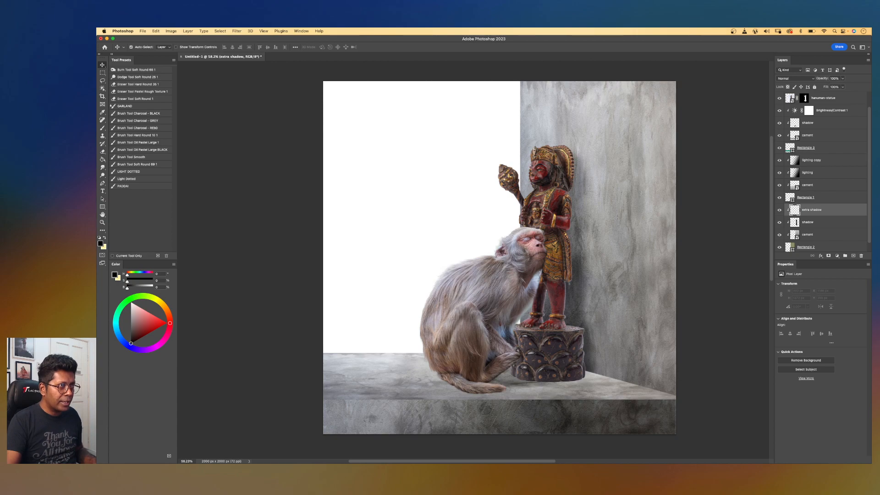
Set the extra shadow layer to Soft Light and paint black shadow beside the statue's upper body with a large brush.
{"action": "left_click", "coordinate": [810, 79]}
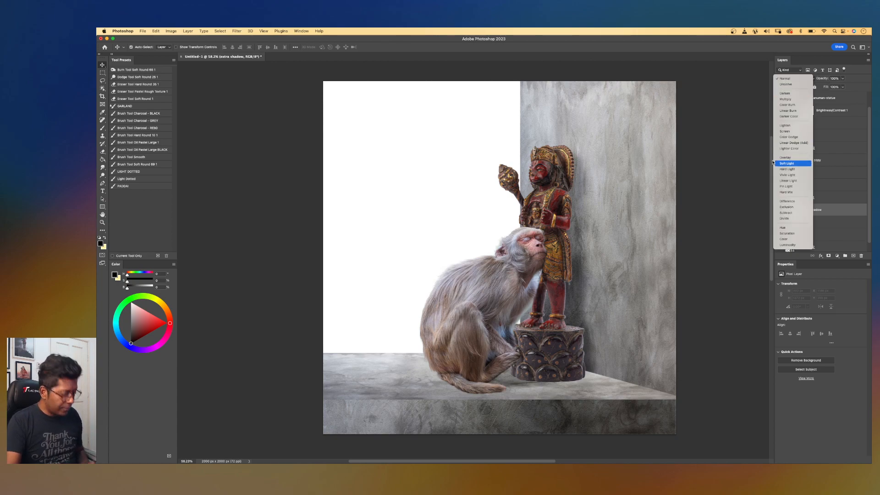
{"action": "left_click", "coordinate": [786, 163]}
{"action": "key", "text": "b"}
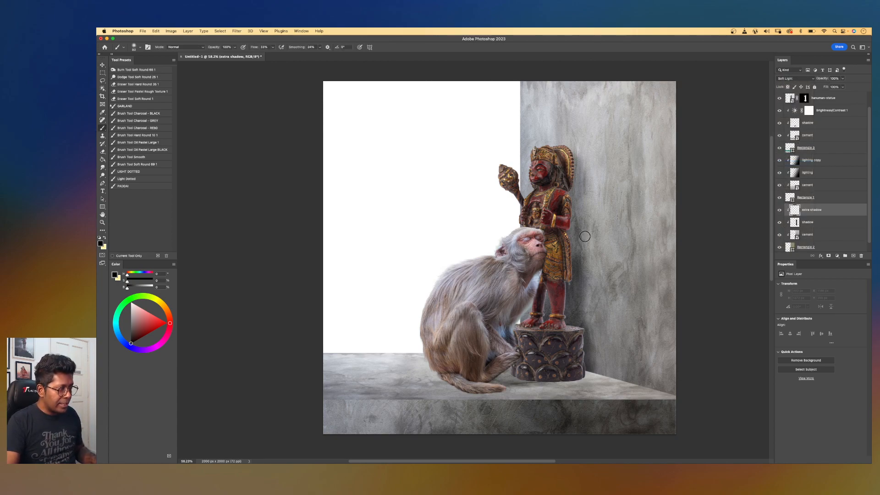
{"action": "key", "text": "bracketright"}
{"action": "key", "text": "bracketright"}
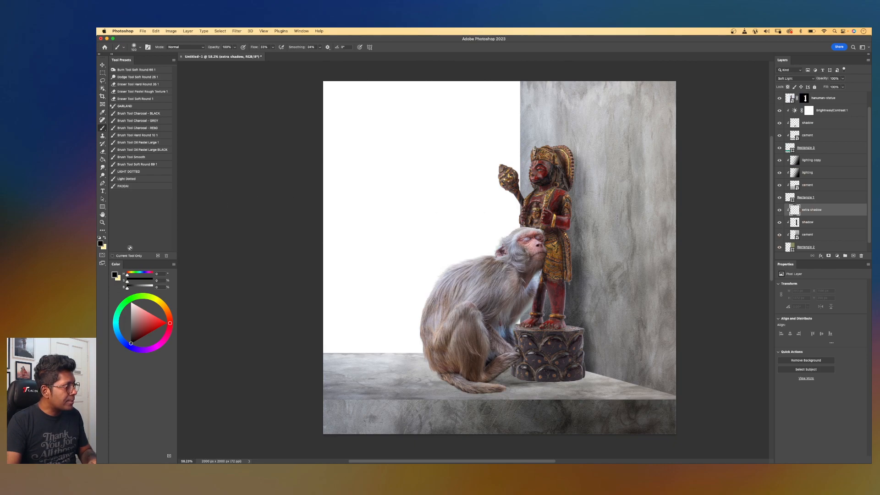
{"action": "left_click", "coordinate": [566, 164]}
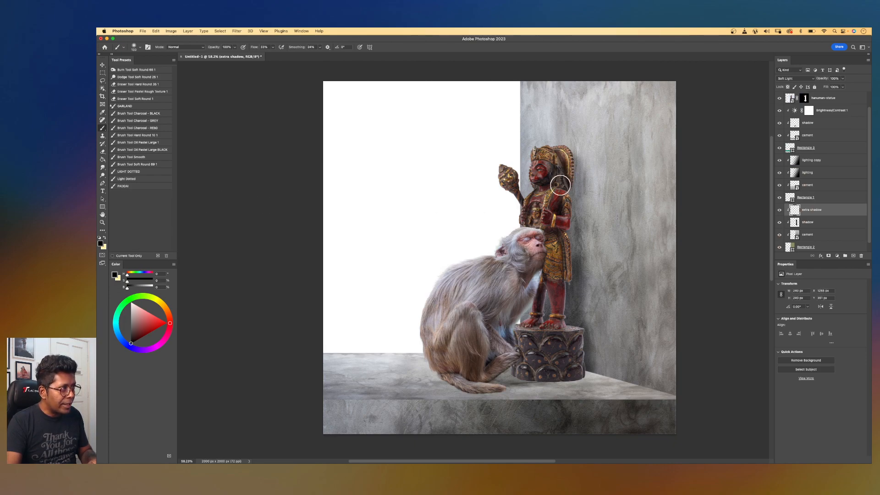
{"action": "left_click_drag", "start_coordinate": [565, 182], "coordinate": [561, 214]}
Paint more soft shadow on the wall along the statue's body and legs with a smaller brush.
{"action": "scroll", "coordinate": [534, 246], "scroll_direction": "up", "scroll_amount": 6}
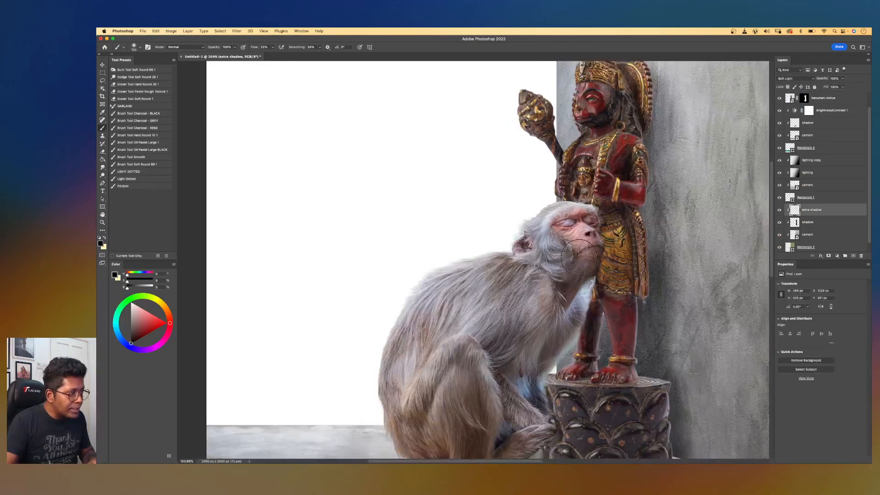
{"action": "scroll", "coordinate": [578, 258], "scroll_direction": "right", "scroll_amount": 5}
{"action": "scroll", "coordinate": [578, 257], "scroll_direction": "down", "scroll_amount": 3}
{"action": "mouse_move", "coordinate": [545, 377]}
{"action": "left_mouse_down"}
{"action": "mouse_move", "coordinate": [532, 334]}
{"action": "mouse_move", "coordinate": [541, 343]}
{"action": "mouse_move", "coordinate": [545, 336]}
{"action": "mouse_move", "coordinate": [517, 298]}
{"action": "mouse_move", "coordinate": [507, 134]}
{"action": "mouse_move", "coordinate": [517, 167]}
{"action": "mouse_move", "coordinate": [517, 138]}
{"action": "mouse_move", "coordinate": [511, 224]}
{"action": "mouse_move", "coordinate": [496, 255]}
{"action": "mouse_move", "coordinate": [481, 252]}
{"action": "mouse_move", "coordinate": [485, 246]}
{"action": "mouse_move", "coordinate": [493, 264]}
{"action": "mouse_move", "coordinate": [488, 300]}
{"action": "mouse_move", "coordinate": [463, 308]}
{"action": "left_mouse_up"}
{"action": "key", "text": "bracketleft"}
{"action": "left_click_drag", "start_coordinate": [507, 233], "coordinate": [504, 321]}
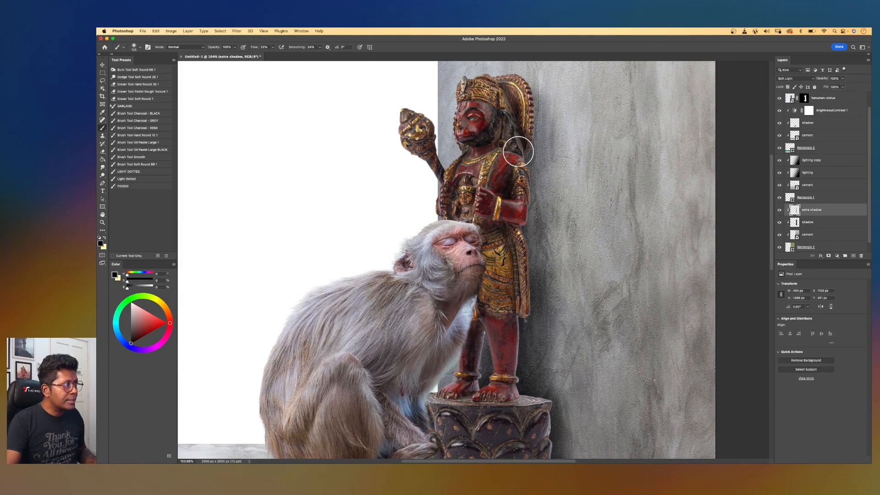
{"action": "key", "text": "super+minus"}
{"action": "key", "text": "super+minus"}
{"action": "key", "text": "super+minus"}
{"action": "scroll", "coordinate": [490, 194], "scroll_direction": "up", "scroll_amount": 1}
{"action": "left_click_drag", "start_coordinate": [505, 235], "coordinate": [602, 206]}
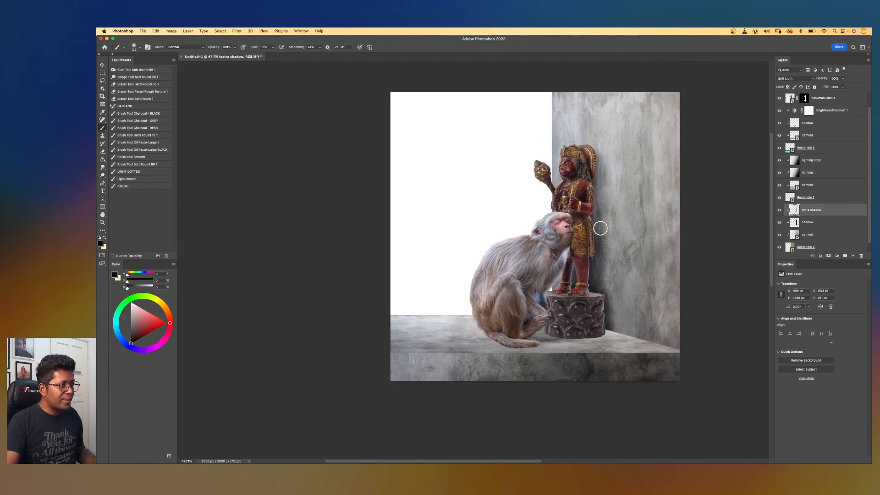
{"action": "scroll", "coordinate": [600, 228], "scroll_direction": "up", "scroll_amount": 5}
{"action": "left_click_drag", "start_coordinate": [661, 252], "coordinate": [565, 252]}
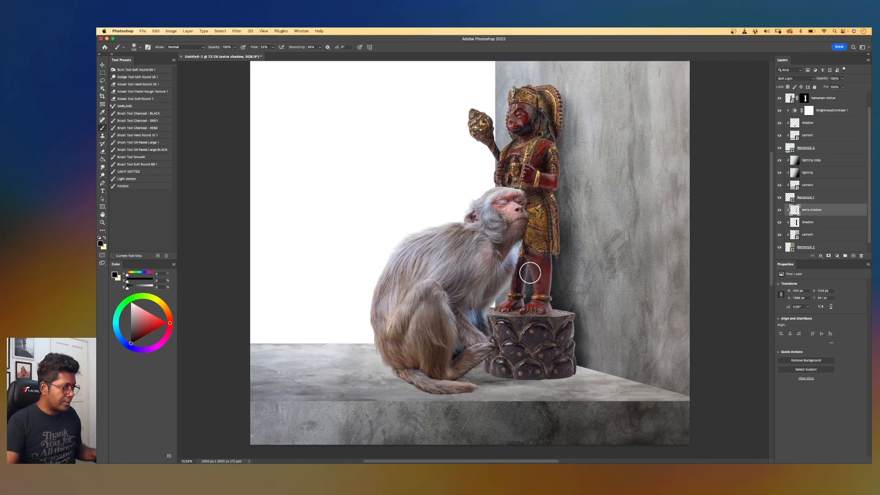
Add a new layer just above the hanuman-statue layer and name it shadow.
{"action": "key", "text": "v"}
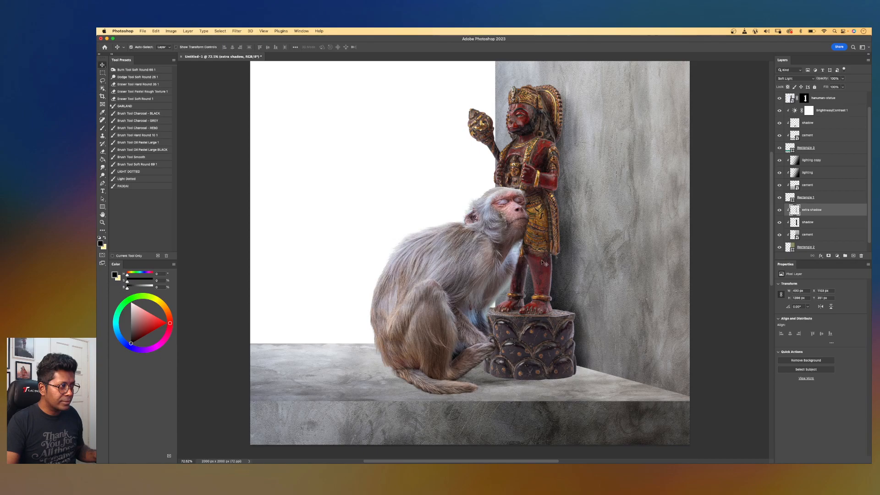
{"action": "left_click", "coordinate": [540, 159]}
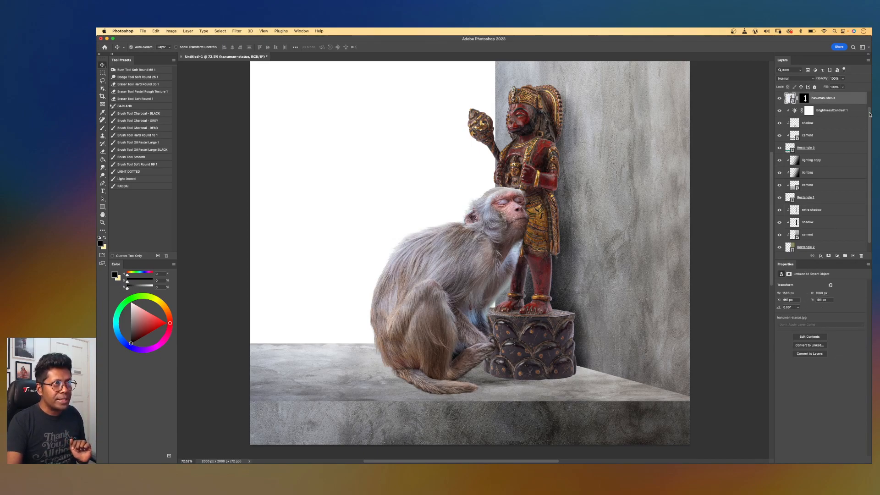
{"action": "scroll", "coordinate": [865, 110], "scroll_direction": "up", "scroll_amount": 1}
{"action": "left_click", "coordinate": [853, 256]}
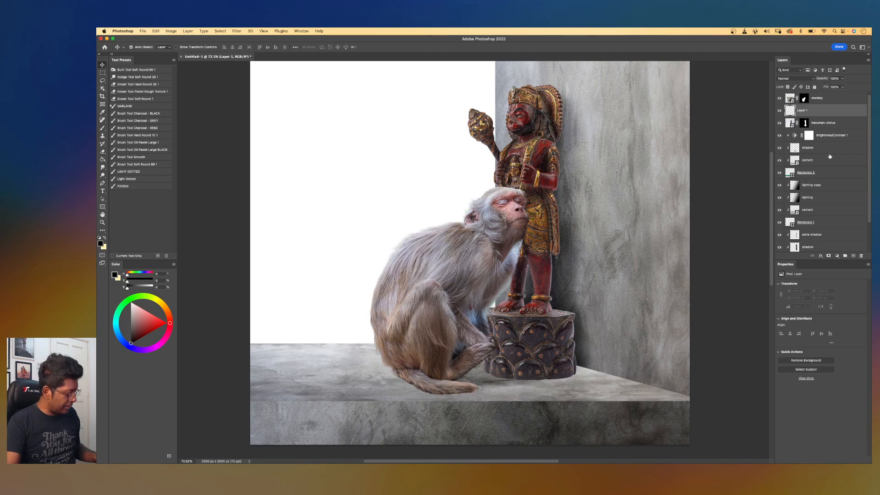
{"action": "left_click", "coordinate": [826, 115], "text": "alt"}
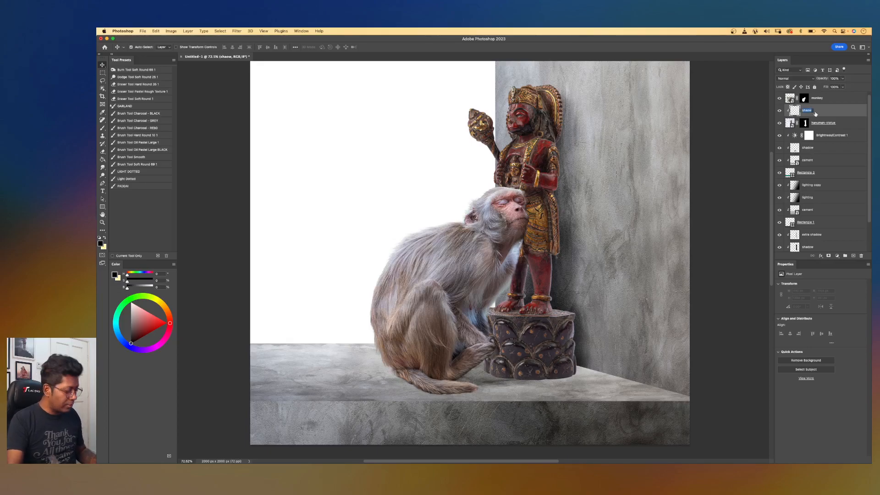
{"action": "type", "text": "w"}
{"action": "key", "text": "Return"}
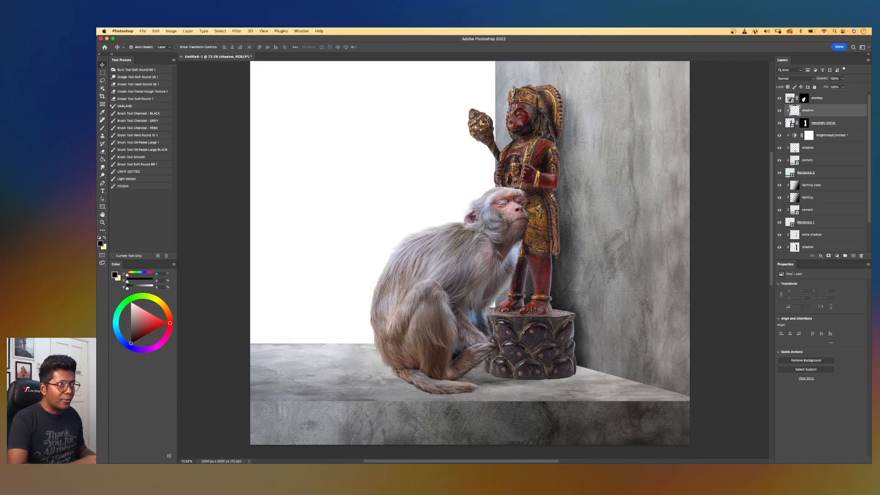
Paint a soft black shadow on the wall right behind the statue's legs, shrinking the brush for detail.
{"action": "key", "text": "b"}
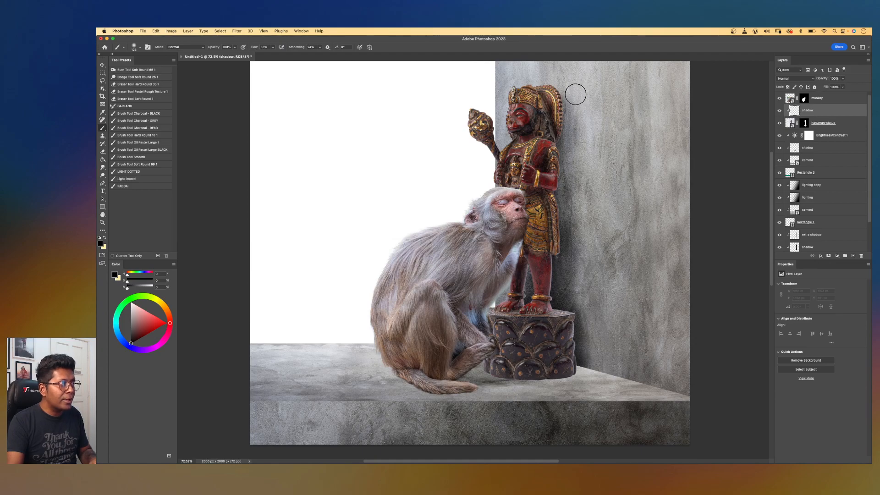
{"action": "key", "text": "super+plus"}
{"action": "key", "text": "super+plus"}
{"action": "scroll", "coordinate": [560, 317], "scroll_direction": "down", "scroll_amount": 5}
{"action": "scroll", "coordinate": [561, 317], "scroll_direction": "right", "scroll_amount": 3}
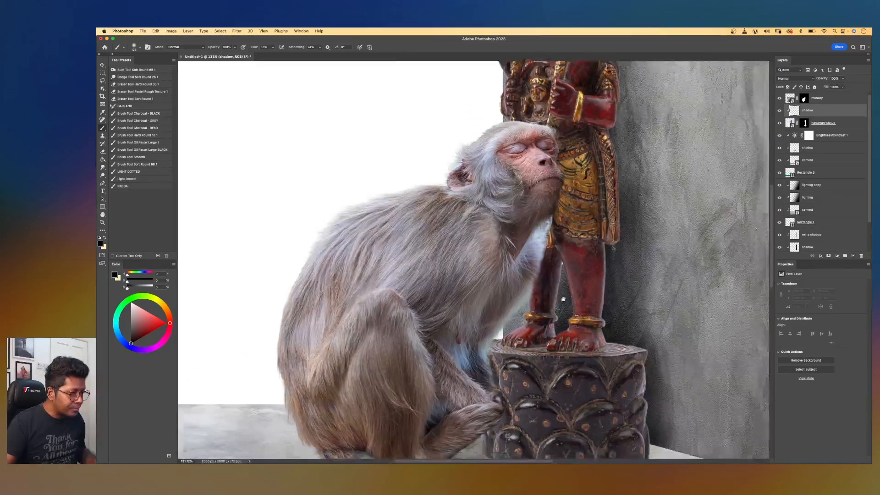
{"action": "left_click_drag", "start_coordinate": [620, 342], "coordinate": [608, 374]}
{"action": "mouse_move", "coordinate": [619, 286]}
{"action": "left_mouse_down"}
{"action": "mouse_move", "coordinate": [614, 328]}
{"action": "mouse_move", "coordinate": [609, 260]}
{"action": "mouse_move", "coordinate": [578, 241]}
{"action": "mouse_move", "coordinate": [556, 253]}
{"action": "mouse_move", "coordinate": [573, 307]}
{"action": "mouse_move", "coordinate": [563, 343]}
{"action": "left_mouse_up"}
{"action": "key", "text": "bracketleft"}
{"action": "key", "text": "bracketleft"}
{"action": "key", "text": "bracketleft"}
{"action": "key", "text": "bracketleft"}
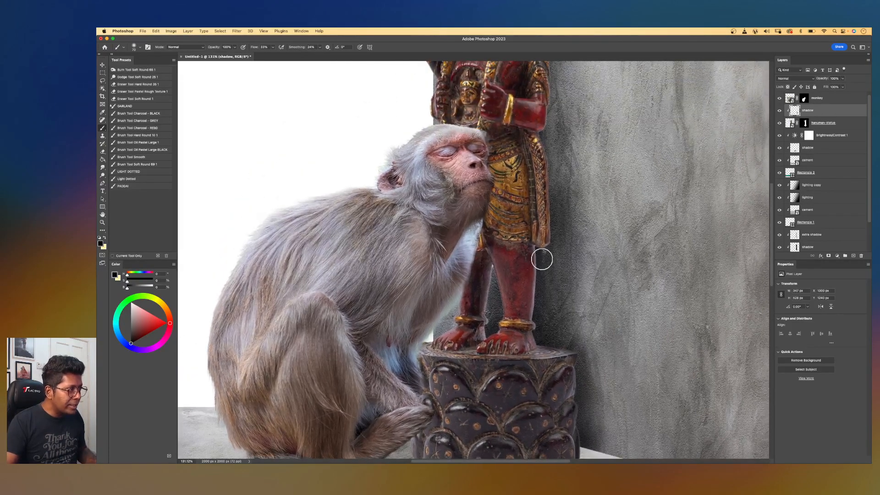
{"action": "mouse_move", "coordinate": [542, 294]}
{"action": "left_mouse_down"}
{"action": "mouse_move", "coordinate": [548, 266]}
{"action": "mouse_move", "coordinate": [542, 339]}
{"action": "mouse_move", "coordinate": [545, 261]}
{"action": "left_mouse_up"}
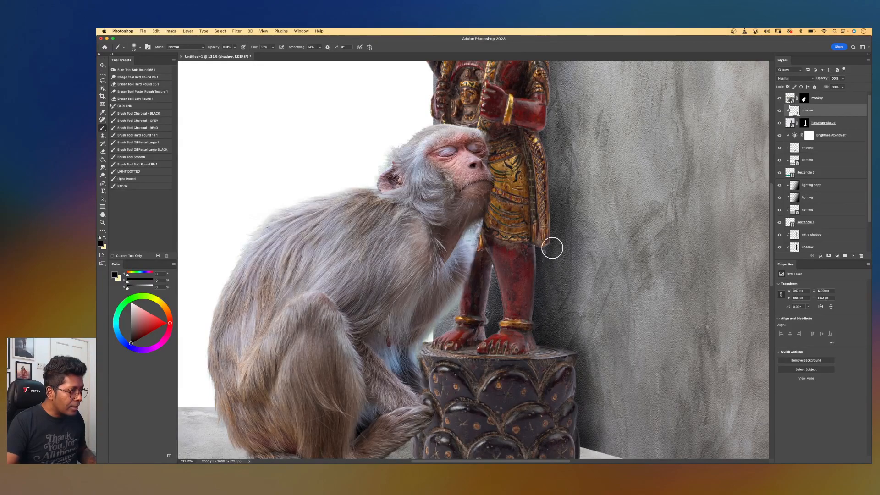
{"action": "scroll", "coordinate": [549, 250], "scroll_direction": "up", "scroll_amount": 2}
{"action": "key", "text": "bracketleft"}
{"action": "key", "text": "bracketleft"}
{"action": "key", "text": "bracketleft"}
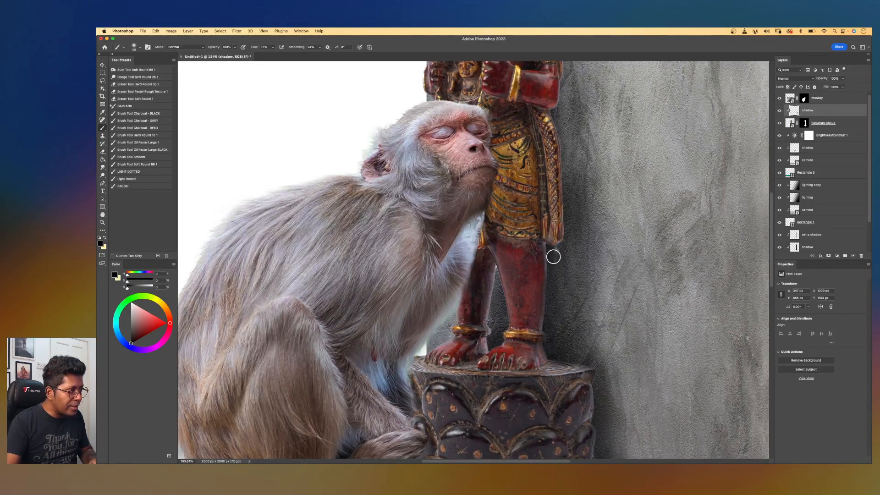
{"action": "key", "text": "bracketleft"}
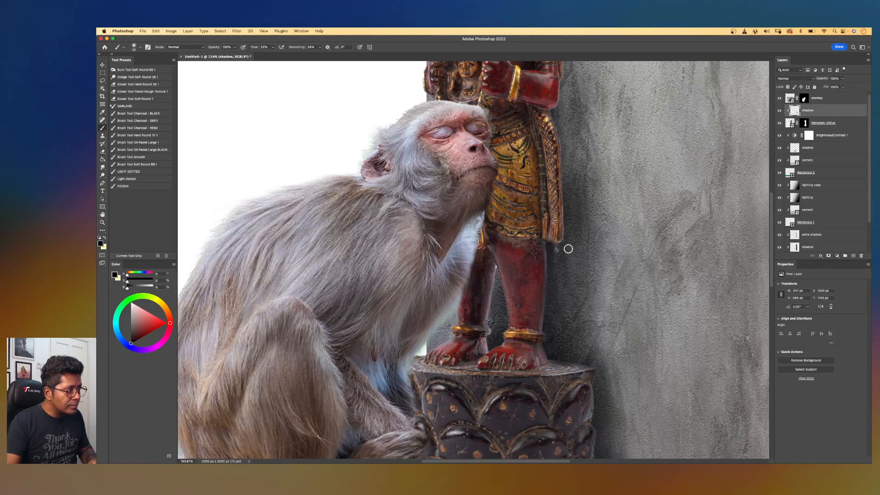
{"action": "scroll", "coordinate": [595, 247], "scroll_direction": "up", "scroll_amount": 4}
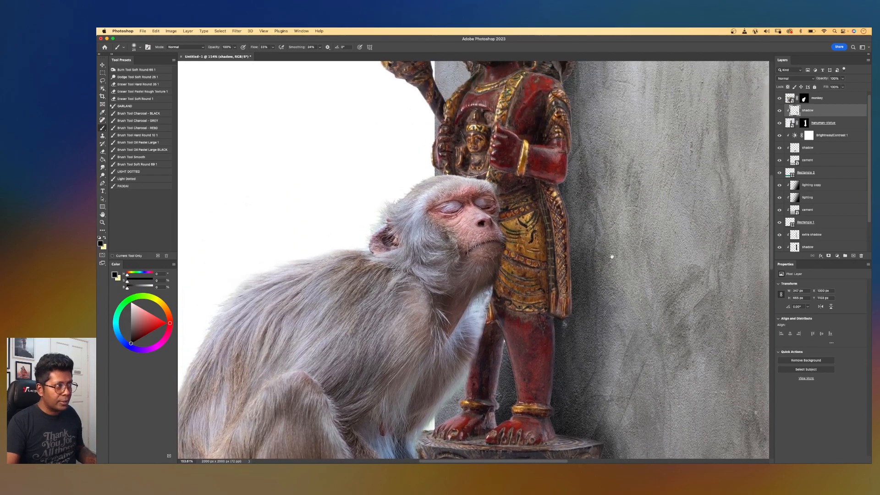
Paint more soft black shadow on the wall along the statue's upper body and legs, enlarging the brush.
{"action": "mouse_move", "coordinate": [569, 202]}
{"action": "left_mouse_down"}
{"action": "mouse_move", "coordinate": [572, 233]}
{"action": "mouse_move", "coordinate": [578, 213]}
{"action": "mouse_move", "coordinate": [572, 202]}
{"action": "mouse_move", "coordinate": [585, 288]}
{"action": "mouse_move", "coordinate": [575, 240]}
{"action": "mouse_move", "coordinate": [568, 330]}
{"action": "left_mouse_up"}
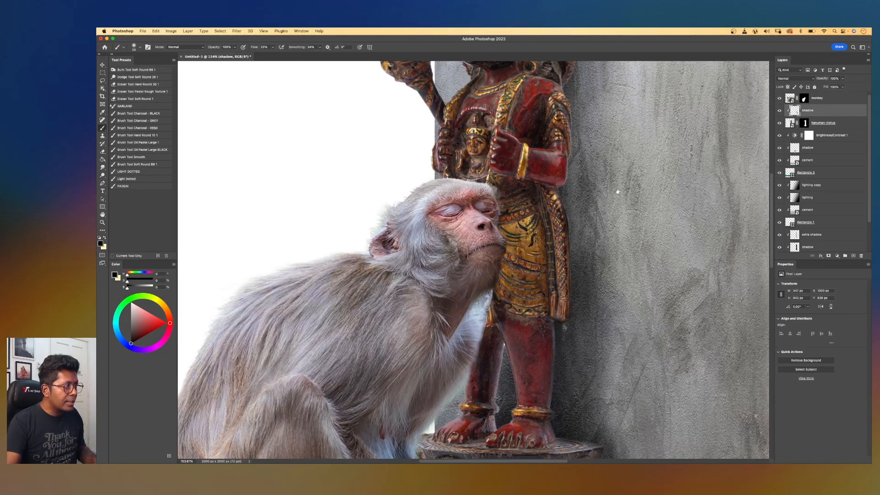
{"action": "scroll", "coordinate": [595, 224], "scroll_direction": "up", "scroll_amount": 5}
{"action": "mouse_move", "coordinate": [519, 302]}
{"action": "left_mouse_down"}
{"action": "mouse_move", "coordinate": [534, 292]}
{"action": "mouse_move", "coordinate": [532, 271]}
{"action": "mouse_move", "coordinate": [529, 297]}
{"action": "left_mouse_up"}
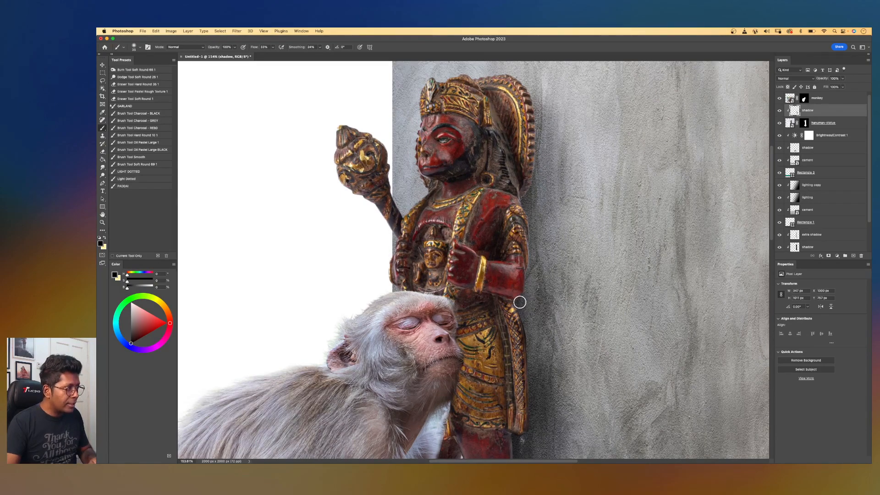
{"action": "mouse_move", "coordinate": [534, 273]}
{"action": "left_mouse_down"}
{"action": "mouse_move", "coordinate": [524, 200]}
{"action": "mouse_move", "coordinate": [532, 194]}
{"action": "left_mouse_up"}
{"action": "key", "text": "bracketright"}
{"action": "key", "text": "bracketright"}
{"action": "mouse_move", "coordinate": [550, 196]}
{"action": "left_mouse_down"}
{"action": "mouse_move", "coordinate": [544, 87]}
{"action": "mouse_move", "coordinate": [515, 66]}
{"action": "mouse_move", "coordinate": [549, 94]}
{"action": "mouse_move", "coordinate": [548, 128]}
{"action": "mouse_move", "coordinate": [550, 102]}
{"action": "left_mouse_up"}
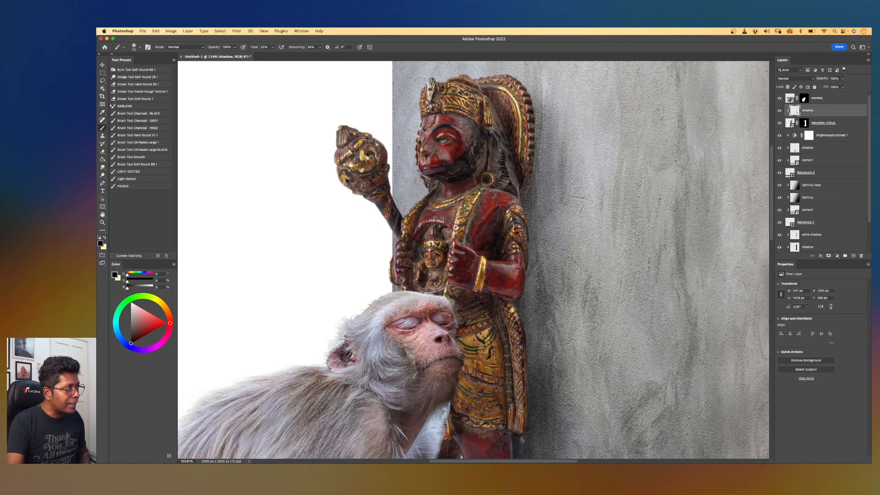
{"action": "mouse_move", "coordinate": [545, 117]}
{"action": "left_mouse_down"}
{"action": "mouse_move", "coordinate": [534, 164]}
{"action": "mouse_move", "coordinate": [537, 263]}
{"action": "left_mouse_up"}
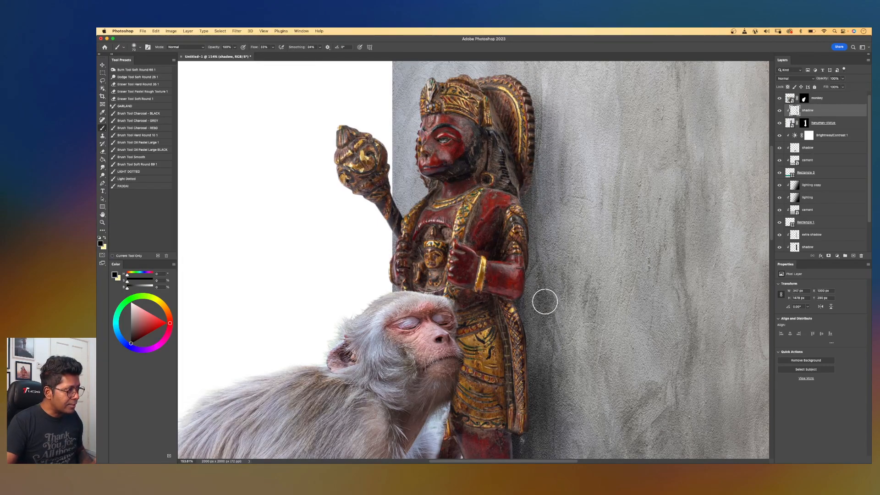
{"action": "scroll", "coordinate": [544, 300], "scroll_direction": "down", "scroll_amount": 8}
{"action": "scroll", "coordinate": [491, 308], "scroll_direction": "up", "scroll_amount": 2}
Paint a small shadow in the gap between the statue's legs with a much smaller brush.
{"action": "key", "text": "p"}
{"action": "key", "text": "b"}
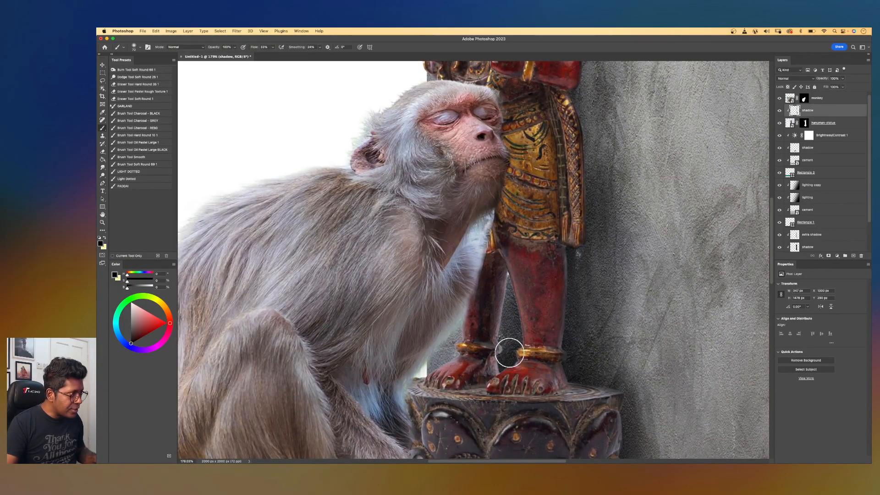
{"action": "key", "text": "bracketleft"}
{"action": "key", "text": "bracketleft"}
{"action": "key", "text": "bracketleft"}
{"action": "left_click_drag", "start_coordinate": [499, 366], "coordinate": [506, 317]}
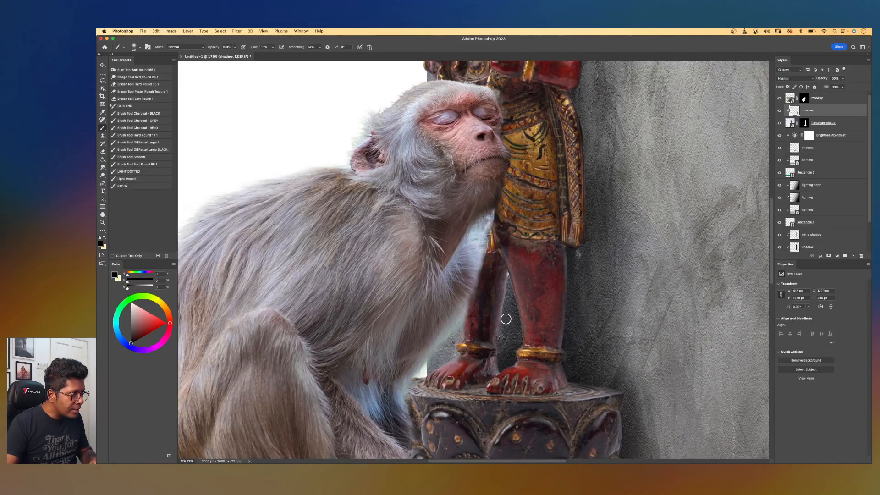
{"action": "key", "text": "bracketleft"}
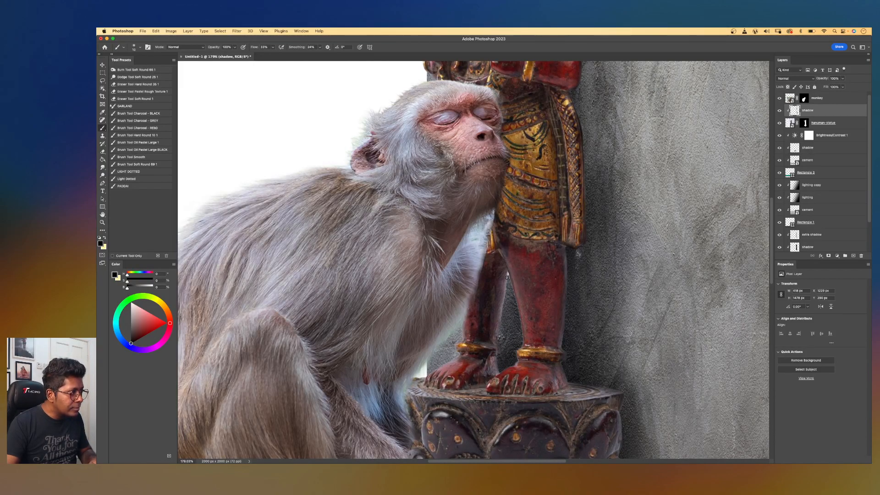
{"action": "key", "text": "bracketright"}
{"action": "key", "text": "bracketright"}
{"action": "key", "text": "bracketright"}
{"action": "key", "text": "bracketright"}
{"action": "key", "text": "bracketright"}
{"action": "left_click_drag", "start_coordinate": [503, 278], "coordinate": [509, 278]}
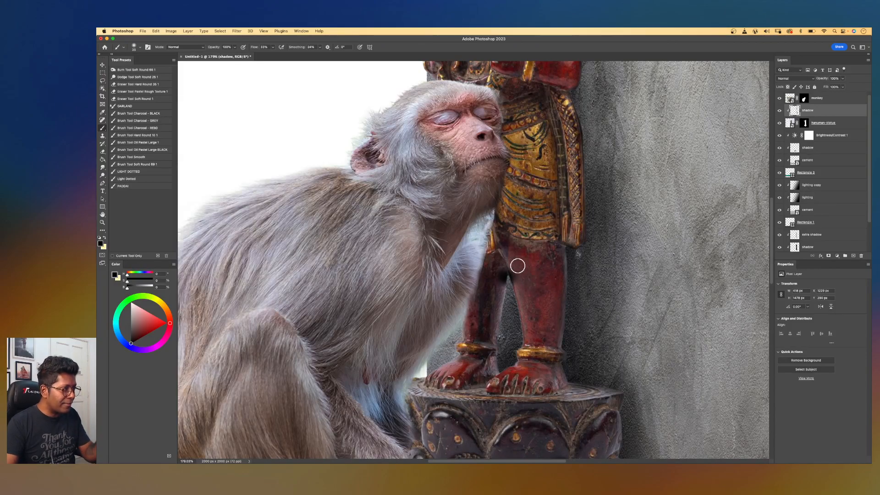
{"action": "scroll", "coordinate": [517, 266], "scroll_direction": "up", "scroll_amount": 3}
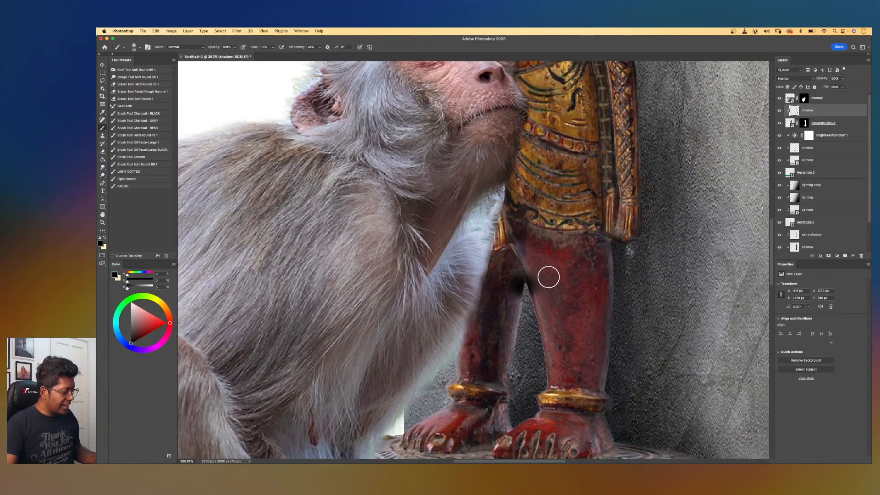
{"action": "key", "text": "super+z"}
Lasso the area behind the statue's inner leg, paint shadow inside it with a larger brush, and deselect.
{"action": "key", "text": "l"}
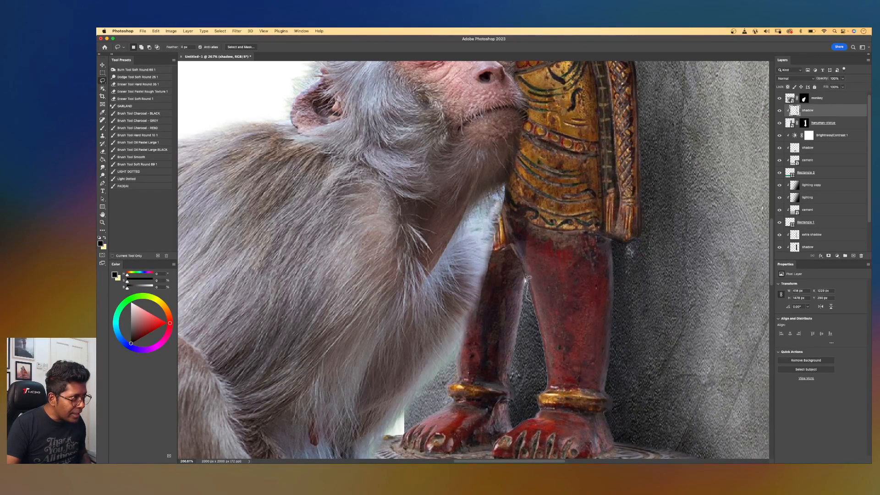
{"action": "mouse_move", "coordinate": [469, 298]}
{"action": "left_mouse_down"}
{"action": "mouse_move", "coordinate": [466, 332]}
{"action": "mouse_move", "coordinate": [425, 395]}
{"action": "mouse_move", "coordinate": [438, 412]}
{"action": "left_mouse_up"}
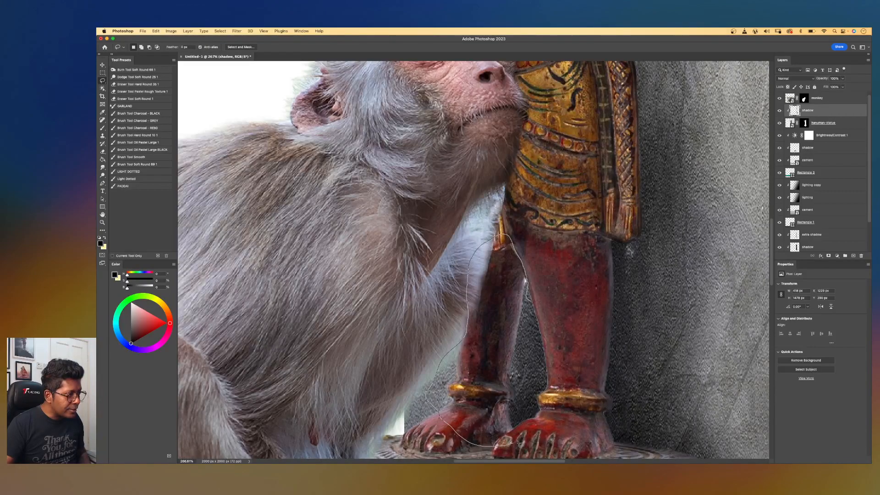
{"action": "left_click_drag", "start_coordinate": [531, 378], "coordinate": [531, 377]}
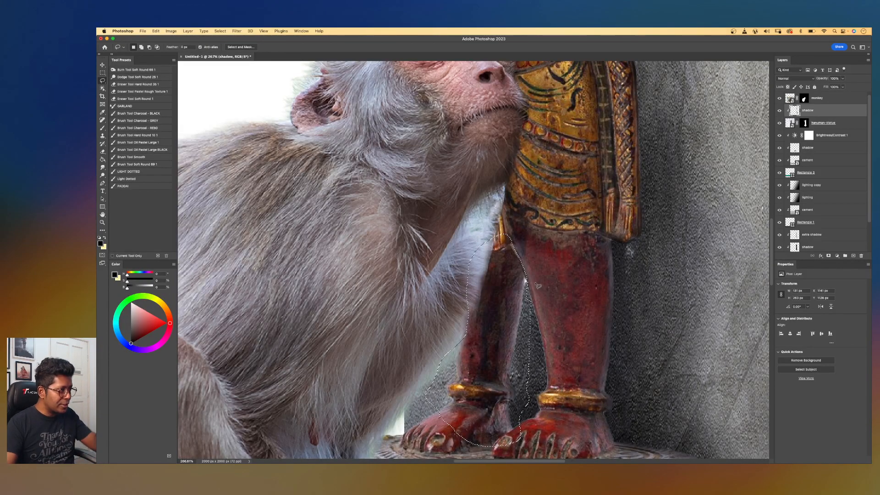
{"action": "key", "text": "b"}
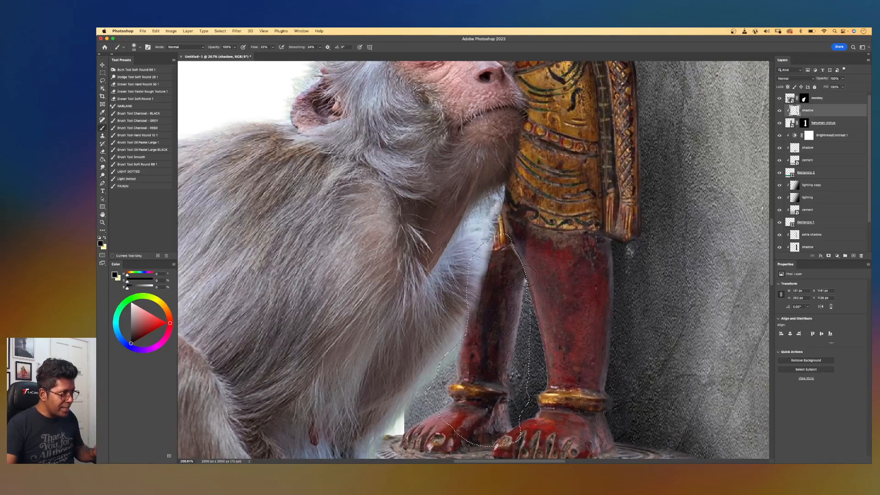
{"action": "key", "text": "bracketright"}
{"action": "key", "text": "bracketright"}
{"action": "key", "text": "bracketright"}
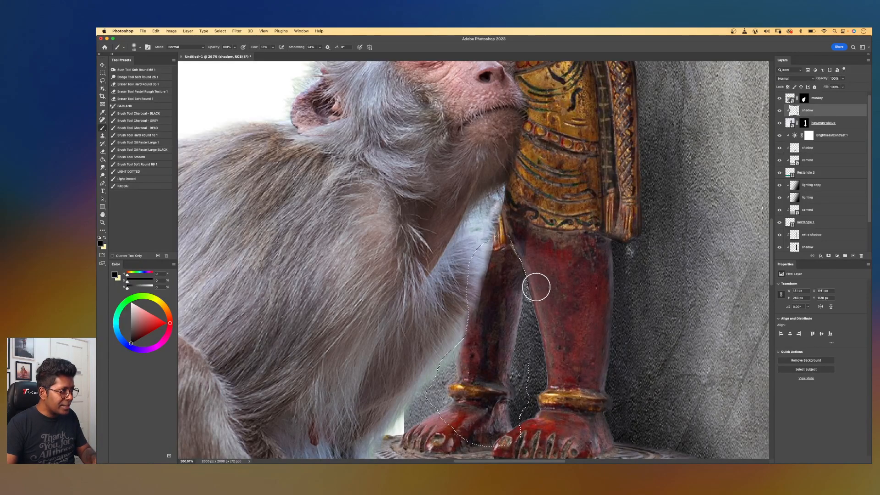
{"action": "left_click_drag", "start_coordinate": [534, 293], "coordinate": [512, 422]}
{"action": "key", "text": "super+d"}
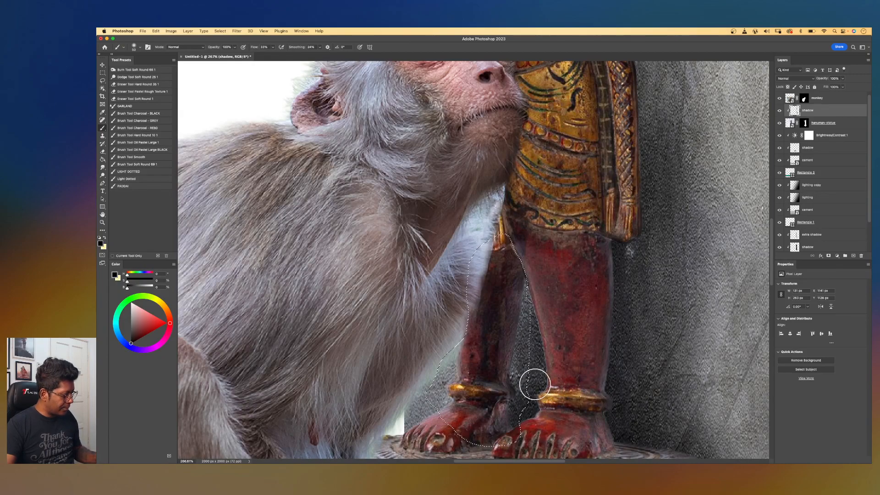
Erase stray shadow near the statue's torso with a small eraser.
{"action": "key", "text": "e"}
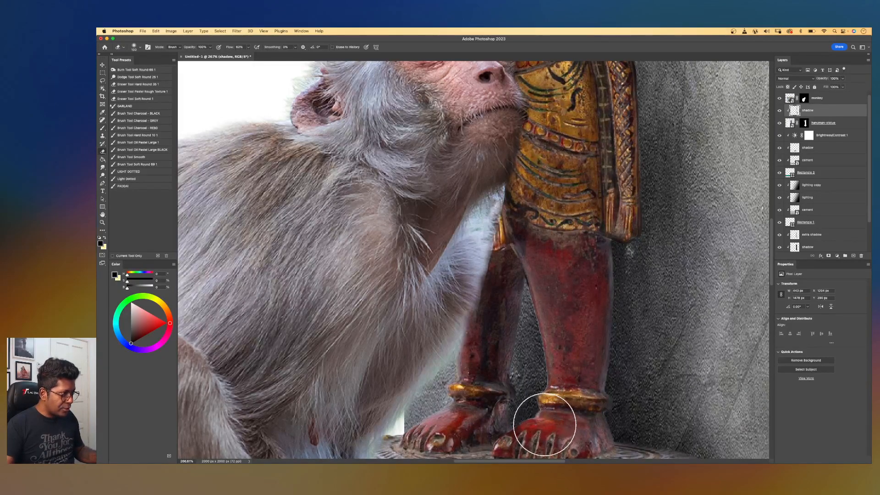
{"action": "key", "text": "["}
{"action": "key", "text": "["}
{"action": "key", "text": "["}
{"action": "key", "text": "["}
{"action": "key", "text": "["}
{"action": "key", "text": "["}
{"action": "key", "text": "["}
{"action": "key", "text": "["}
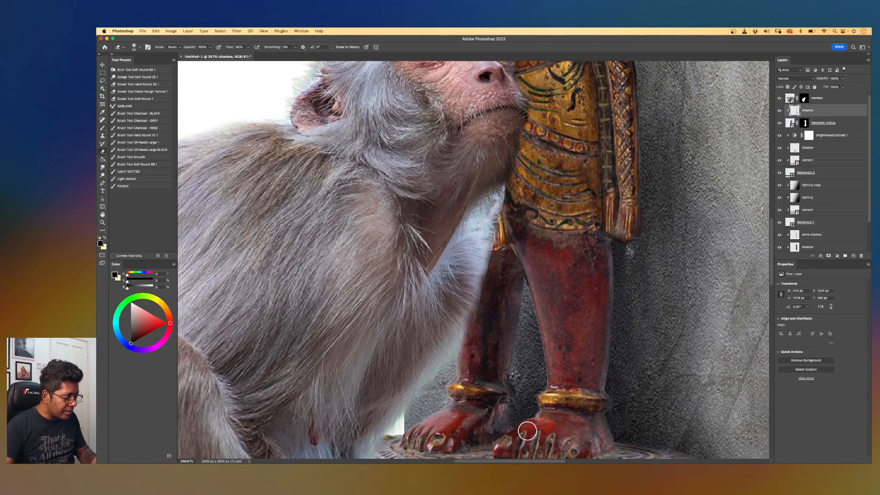
{"action": "key", "text": "super+0"}
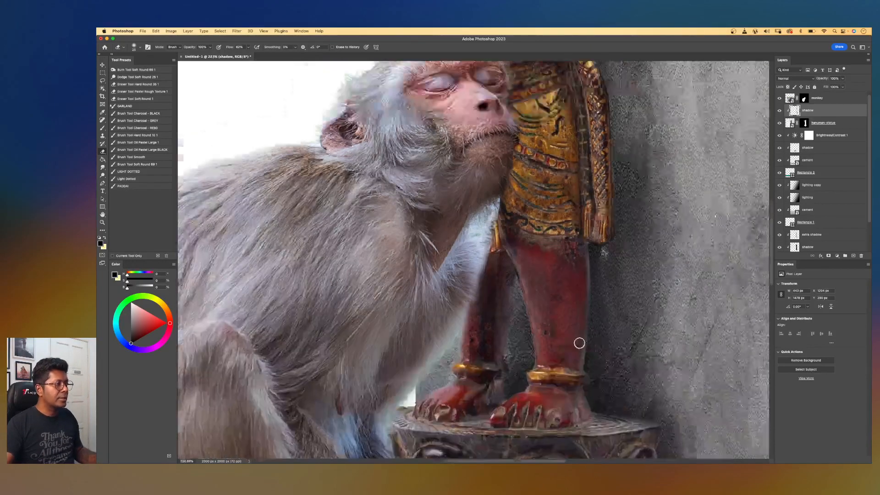
{"action": "scroll", "coordinate": [474, 250], "scroll_direction": "up", "scroll_amount": 2}
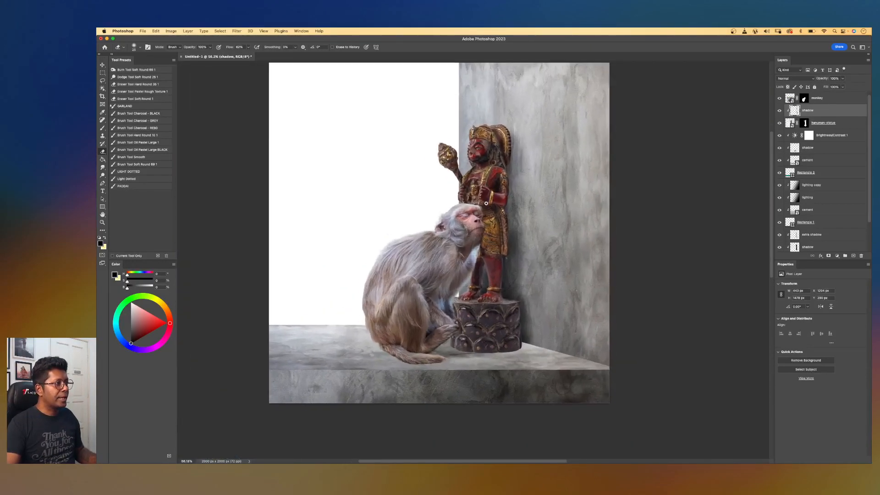
{"action": "left_click_drag", "start_coordinate": [468, 224], "coordinate": [517, 248]}
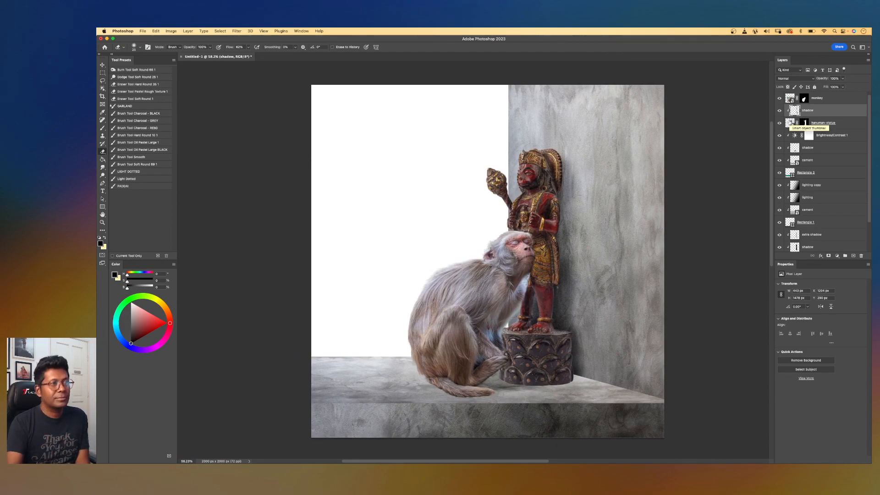
Toggle the shadow layer's visibility to compare the image with and without it.
{"action": "left_click", "coordinate": [779, 110]}
{"action": "left_click", "coordinate": [780, 111]}
{"action": "left_click", "coordinate": [779, 111]}
{"action": "left_click", "coordinate": [779, 111]}
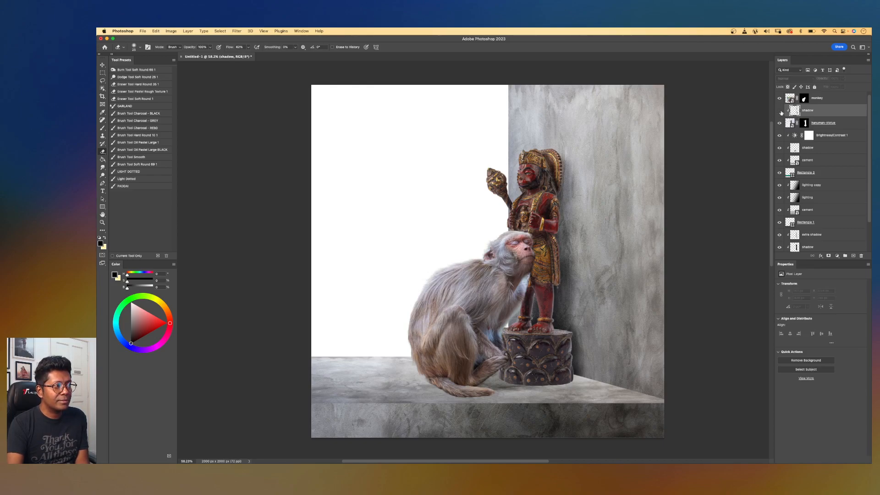
{"action": "left_click", "coordinate": [779, 111]}
{"action": "left_click", "coordinate": [779, 111]}
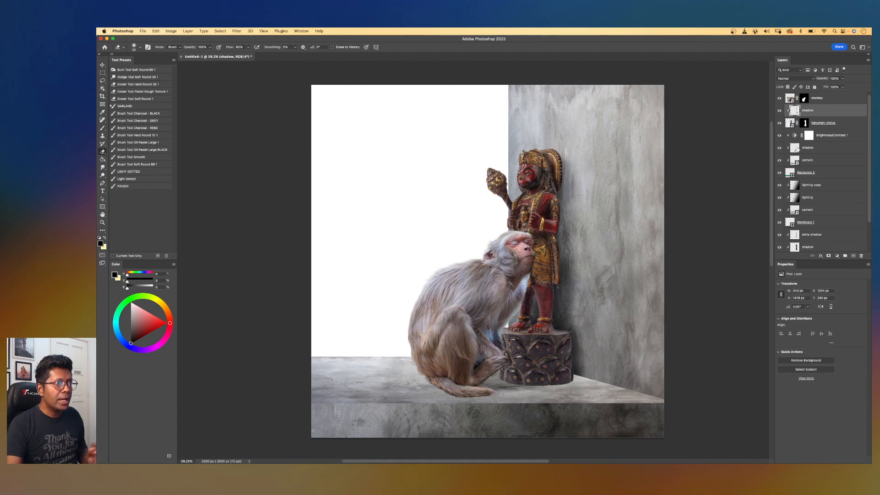
Add a new layer, duplicate it, and rename the copy extra shadow.
{"action": "left_click", "coordinate": [853, 256]}
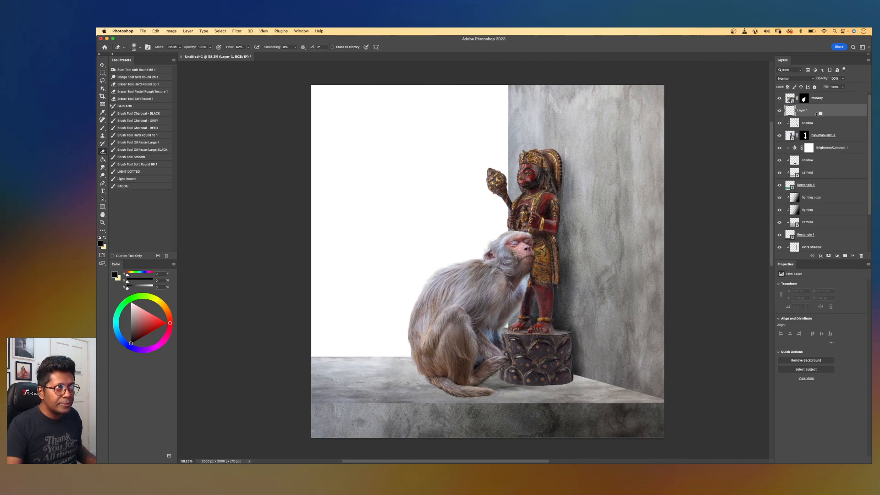
{"action": "left_click_drag", "start_coordinate": [818, 112], "coordinate": [815, 118]}
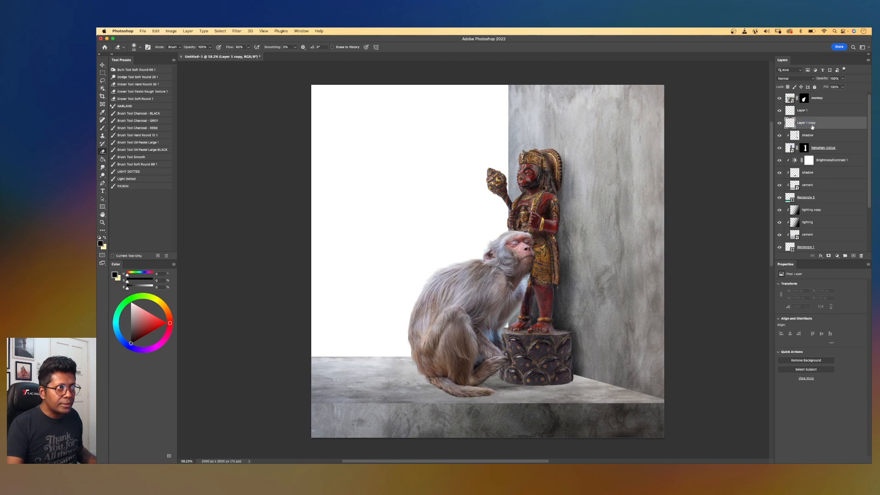
{"action": "left_click", "coordinate": [811, 128], "text": "alt"}
{"action": "double_click", "coordinate": [811, 123]}
{"action": "type", "text": "extra"}
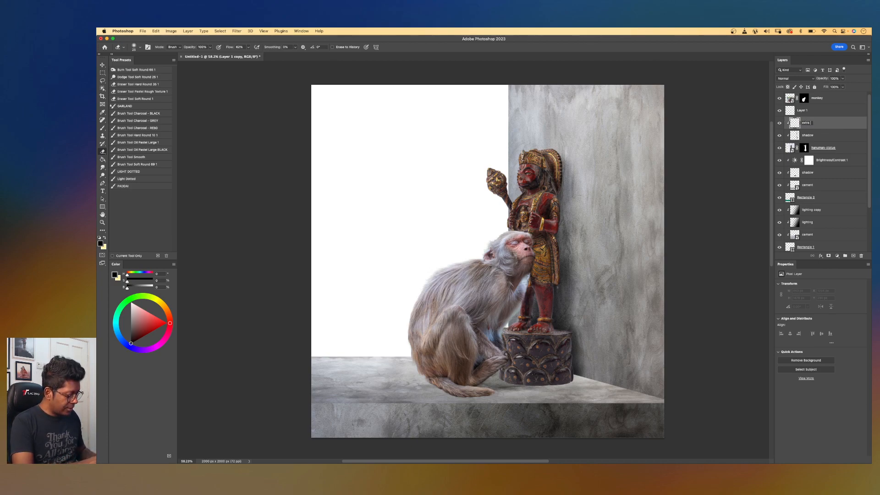
{"action": "type", "text": " shadow"}
{"action": "key", "text": "Return"}
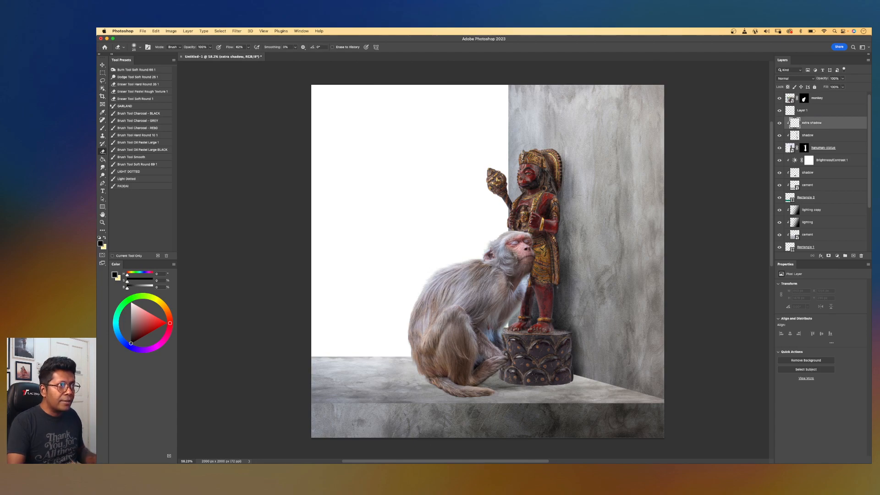
Set the extra shadow layer to Soft Light and drag a short horizontal black gradient on the wall beside the statue.
{"action": "left_click", "coordinate": [792, 79]}
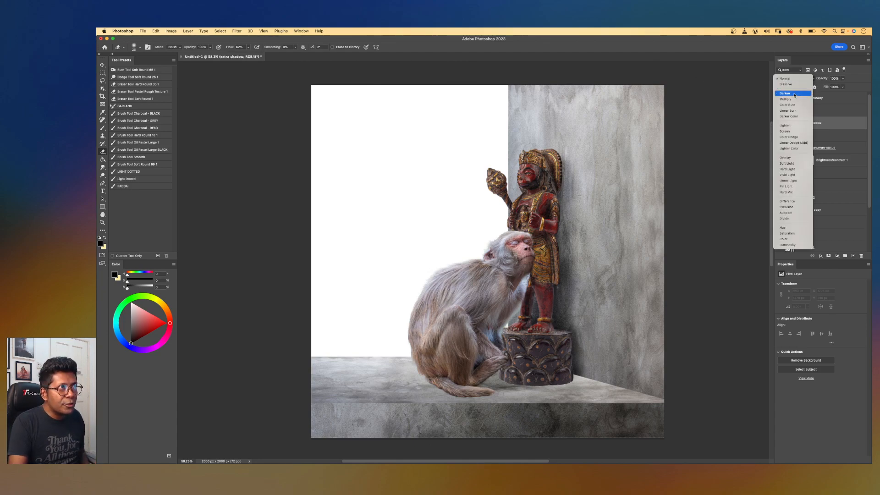
{"action": "left_click", "coordinate": [792, 164]}
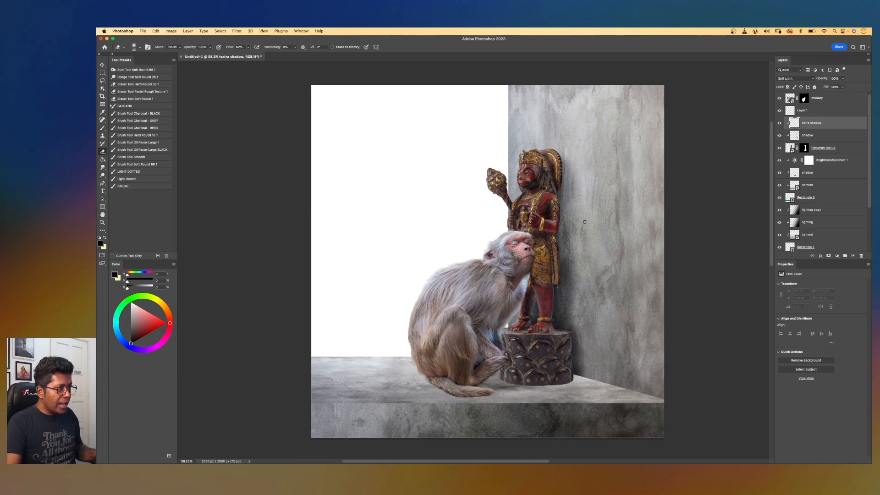
{"action": "key", "text": "g"}
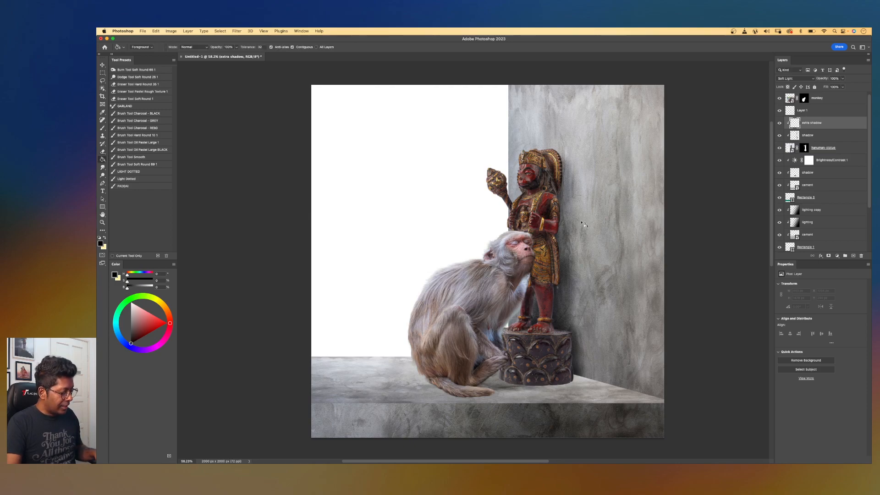
{"action": "key", "text": "shift+g"}
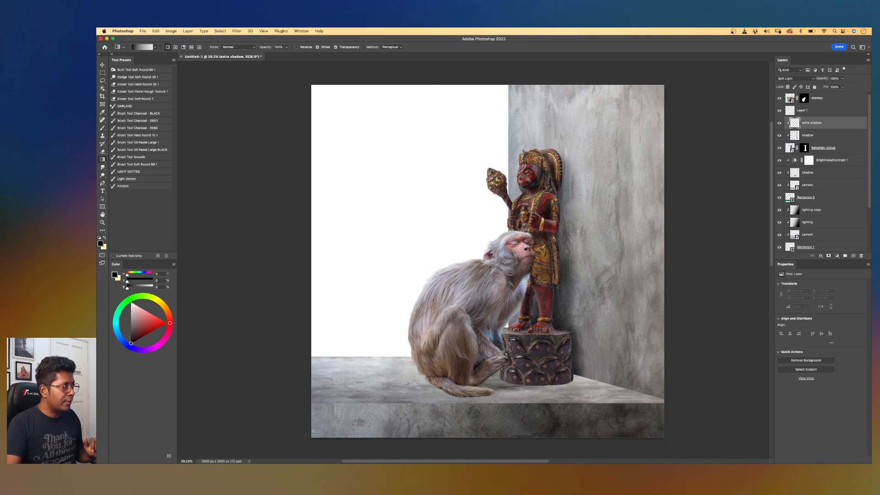
{"action": "left_click", "coordinate": [155, 48]}
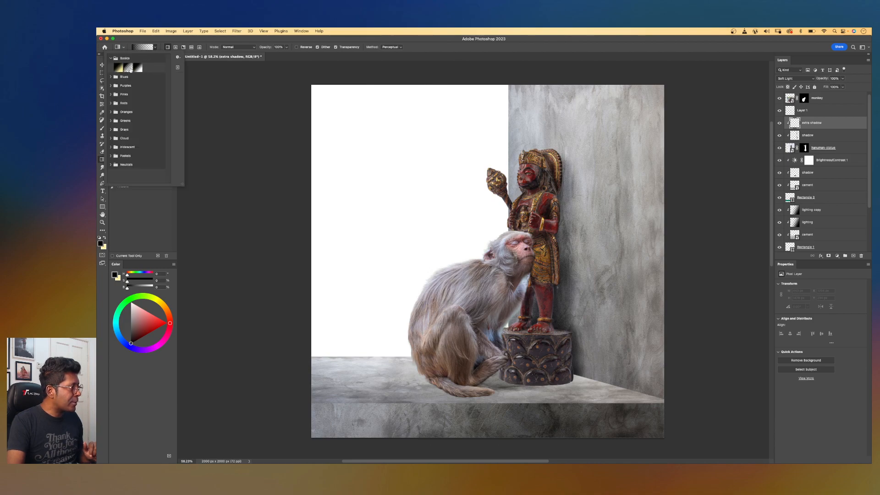
{"action": "left_click", "coordinate": [176, 41]}
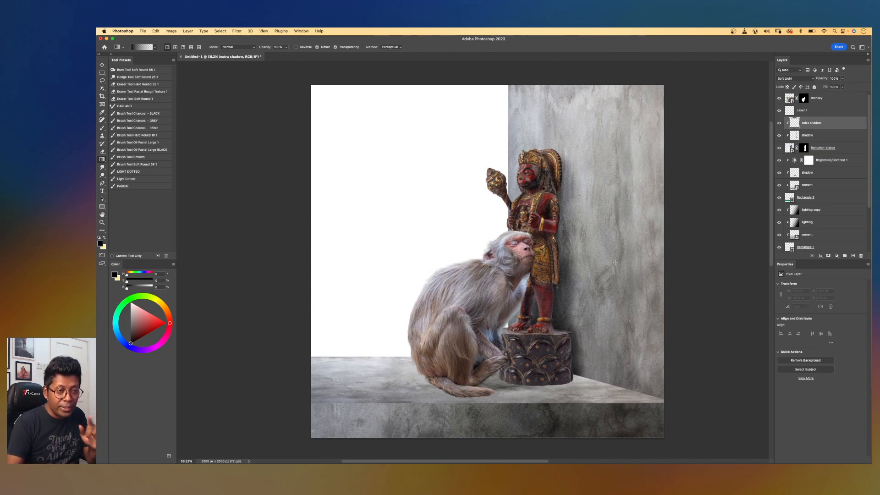
{"action": "left_click_drag", "start_coordinate": [560, 241], "coordinate": [539, 241]}
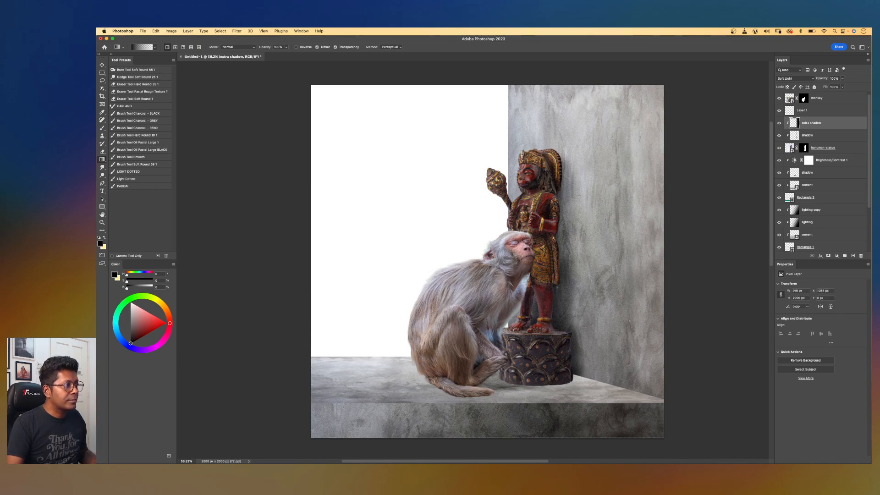
Toggle the extra shadow layer's visibility to compare its effect on the composition.
{"action": "scroll", "coordinate": [609, 226], "scroll_direction": "down", "scroll_amount": 5}
{"action": "scroll", "coordinate": [608, 227], "scroll_direction": "up", "scroll_amount": 7}
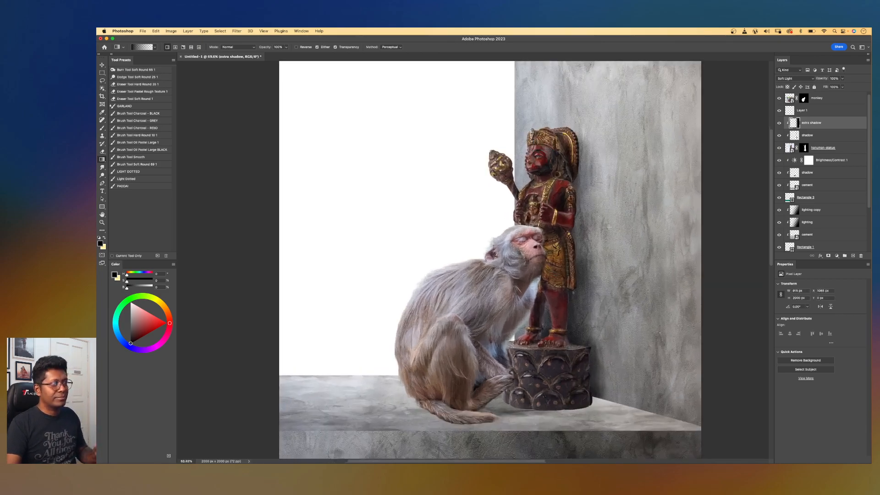
{"action": "scroll", "coordinate": [609, 226], "scroll_direction": "down", "scroll_amount": 5}
{"action": "left_click", "coordinate": [780, 126]}
{"action": "left_click", "coordinate": [780, 126]}
{"action": "left_click", "coordinate": [780, 127]}
{"action": "left_click", "coordinate": [779, 124]}
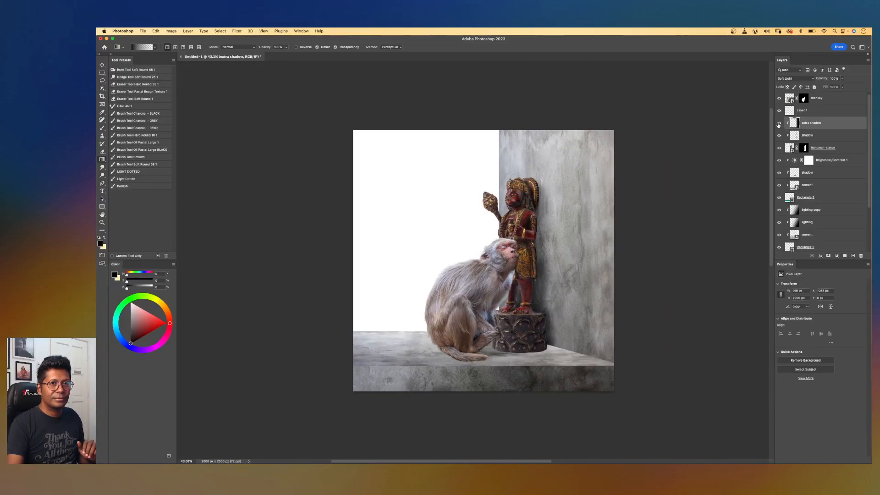
Select the lower shadow layer, add a new layer above it, and rename the new layer shadow.
{"action": "left_click_drag", "start_coordinate": [579, 209], "coordinate": [611, 204]}
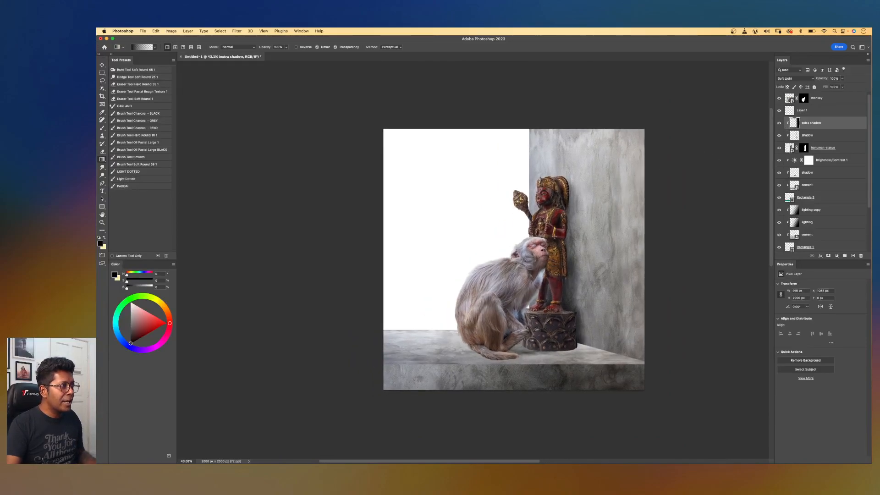
{"action": "scroll", "coordinate": [610, 204], "scroll_direction": "up", "scroll_amount": 5}
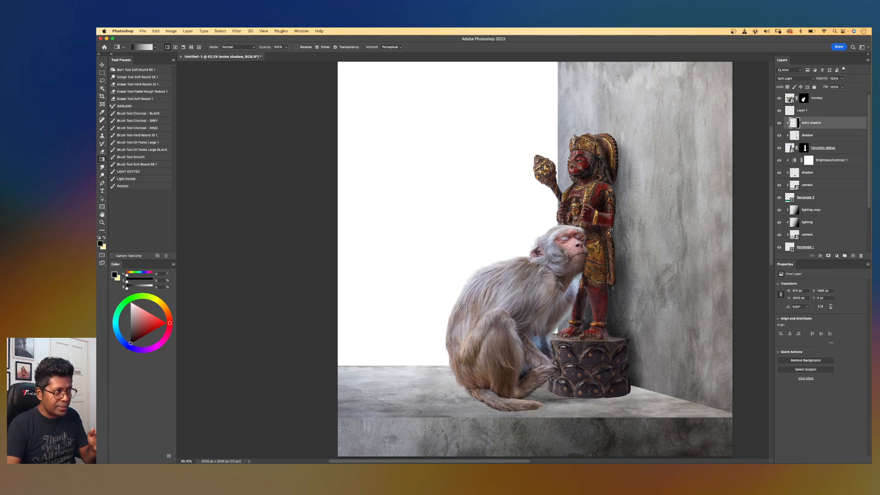
{"action": "left_click_drag", "start_coordinate": [631, 371], "coordinate": [575, 317]}
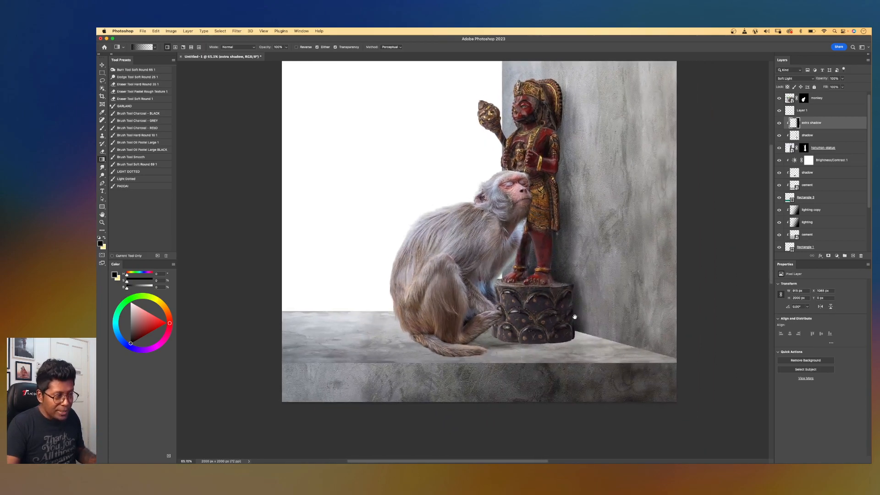
{"action": "key", "text": "v"}
{"action": "left_click", "coordinate": [582, 353]}
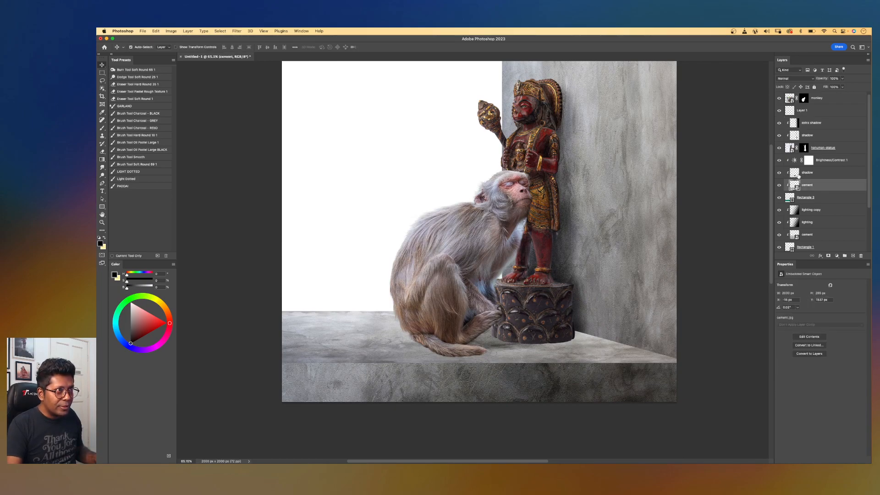
{"action": "left_click", "coordinate": [778, 176]}
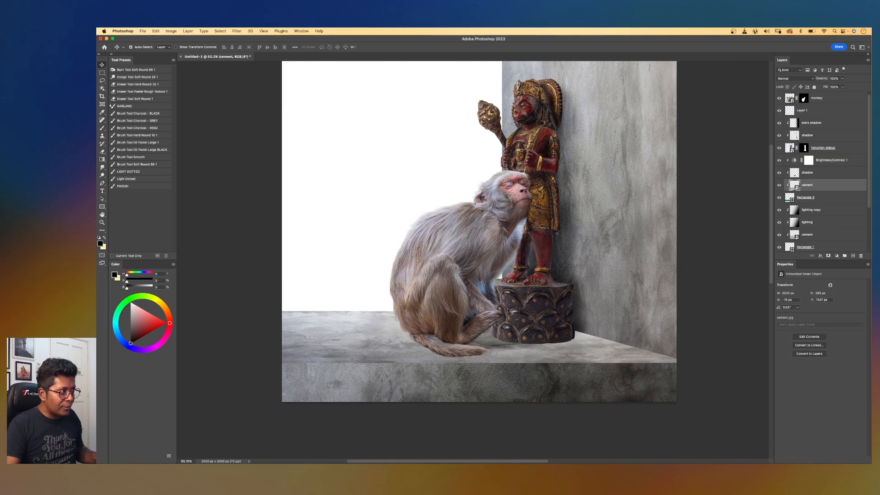
{"action": "left_click", "coordinate": [807, 173]}
{"action": "key", "text": "b"}
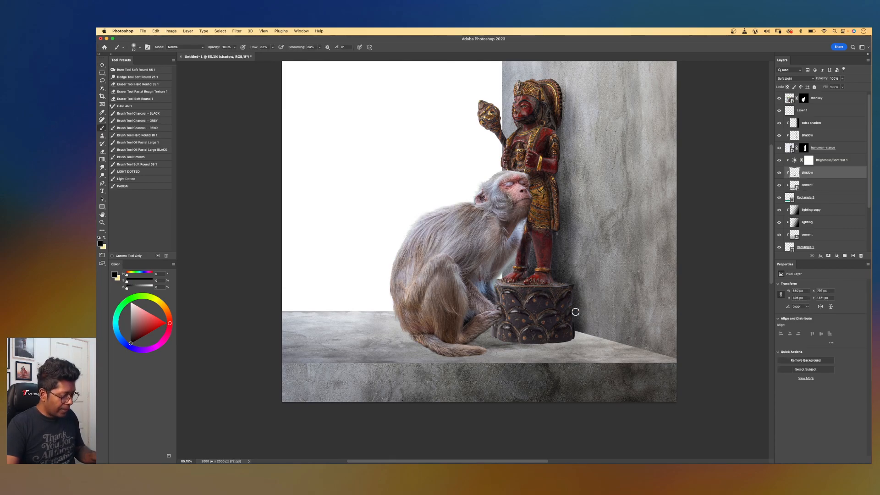
{"action": "scroll", "coordinate": [528, 378], "scroll_direction": "up", "scroll_amount": 5}
{"action": "mouse_move", "coordinate": [627, 386]}
{"action": "left_mouse_down"}
{"action": "mouse_move", "coordinate": [662, 383]}
{"action": "mouse_move", "coordinate": [628, 387]}
{"action": "mouse_move", "coordinate": [653, 376]}
{"action": "left_mouse_up"}
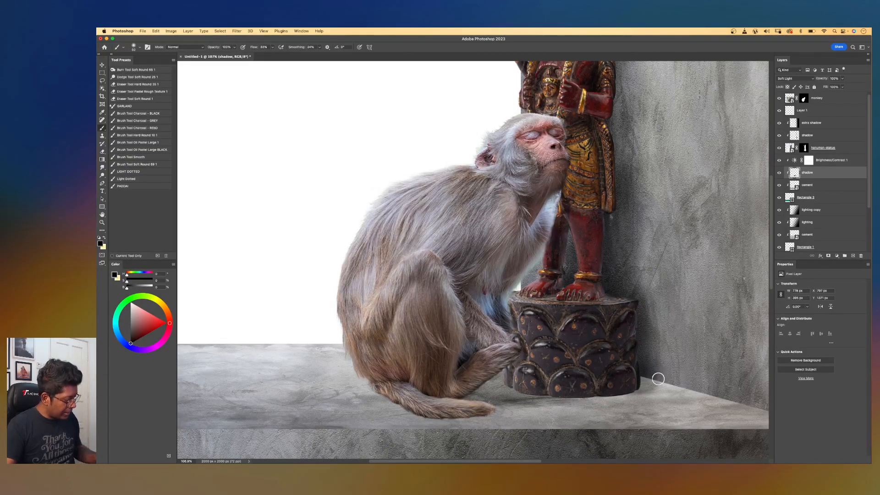
{"action": "key", "text": "e"}
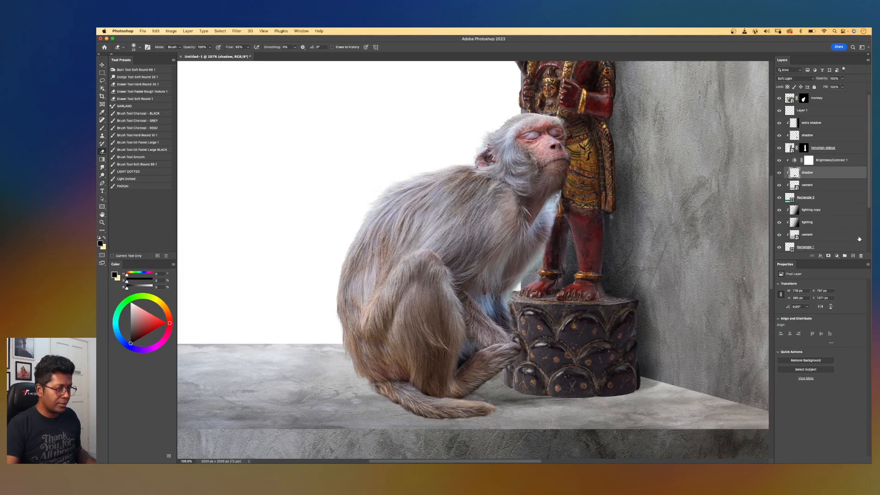
{"action": "left_click", "coordinate": [853, 256]}
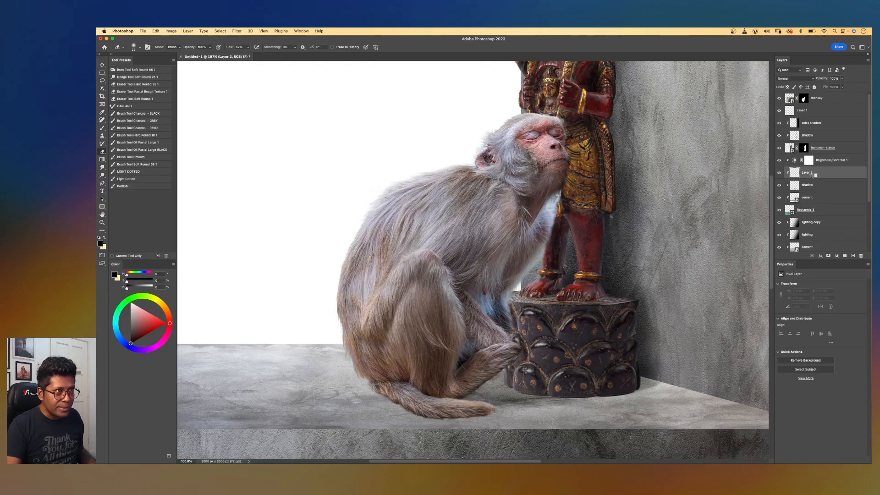
{"action": "left_click", "coordinate": [809, 179], "text": "alt"}
{"action": "double_click", "coordinate": [808, 172]}
{"action": "type", "text": "sha"}
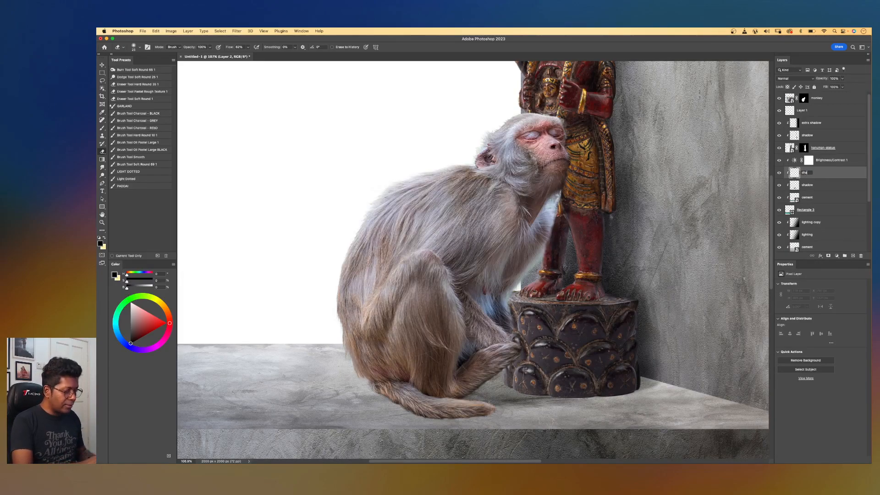
{"action": "type", "text": "dow"}
{"action": "key", "text": "Return"}
Paint a soft black contact shadow along the base of the statue's pedestal on the new shadow layer.
{"action": "key", "text": "b"}
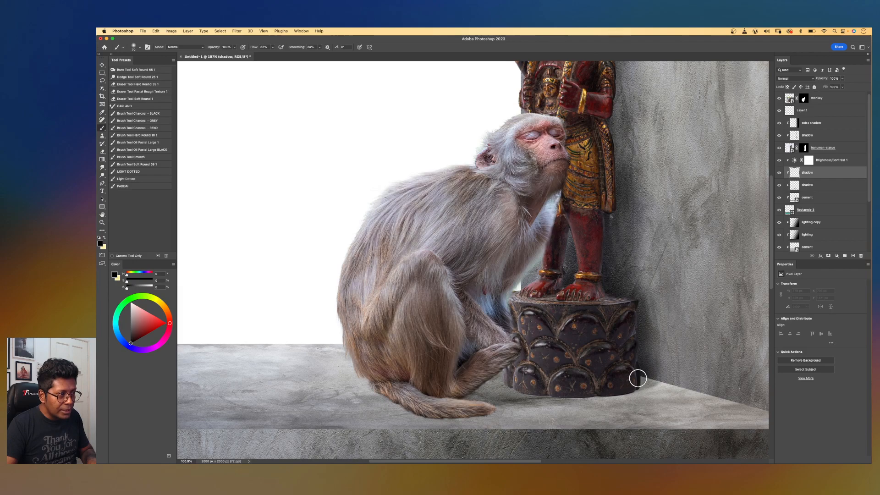
{"action": "key", "text": "bracketleft"}
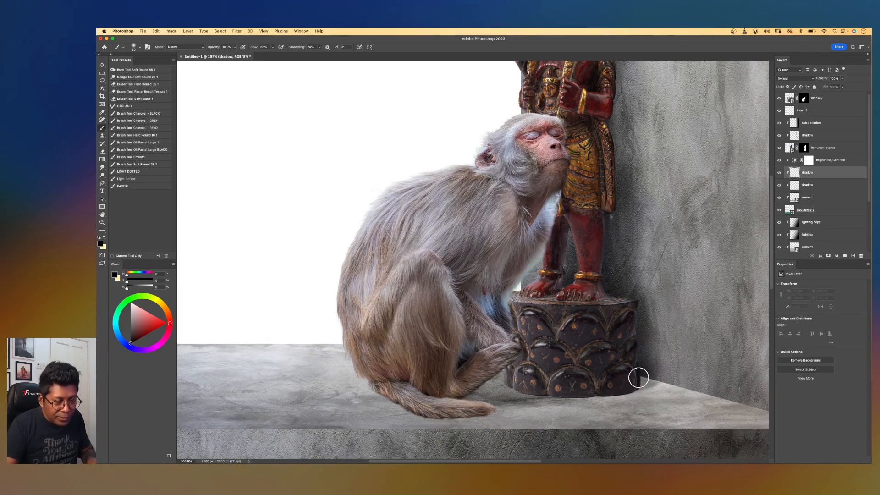
{"action": "mouse_move", "coordinate": [638, 378]}
{"action": "left_mouse_down"}
{"action": "mouse_move", "coordinate": [632, 385]}
{"action": "mouse_move", "coordinate": [660, 379]}
{"action": "mouse_move", "coordinate": [652, 379]}
{"action": "left_mouse_up"}
{"action": "key", "text": "bracketleft"}
{"action": "key", "text": "bracketright"}
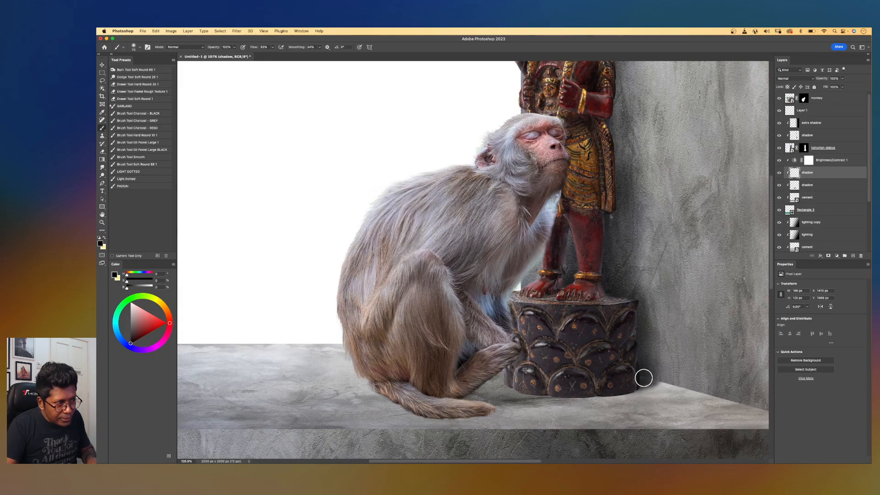
{"action": "key", "text": "bracketleft"}
{"action": "key", "text": "bracketleft"}
{"action": "key", "text": "bracketleft"}
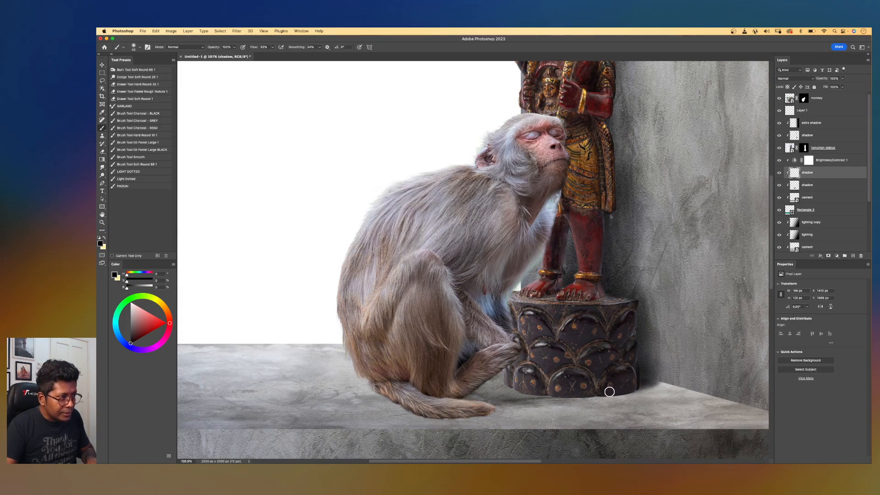
{"action": "scroll", "coordinate": [580, 391], "scroll_direction": "up", "scroll_amount": 6}
{"action": "left_click_drag", "start_coordinate": [623, 342], "coordinate": [472, 193]}
{"action": "key", "text": "bracketleft"}
{"action": "key", "text": "bracketleft"}
{"action": "key", "text": "bracketleft"}
{"action": "key", "text": "bracketleft"}
{"action": "key", "text": "bracketleft"}
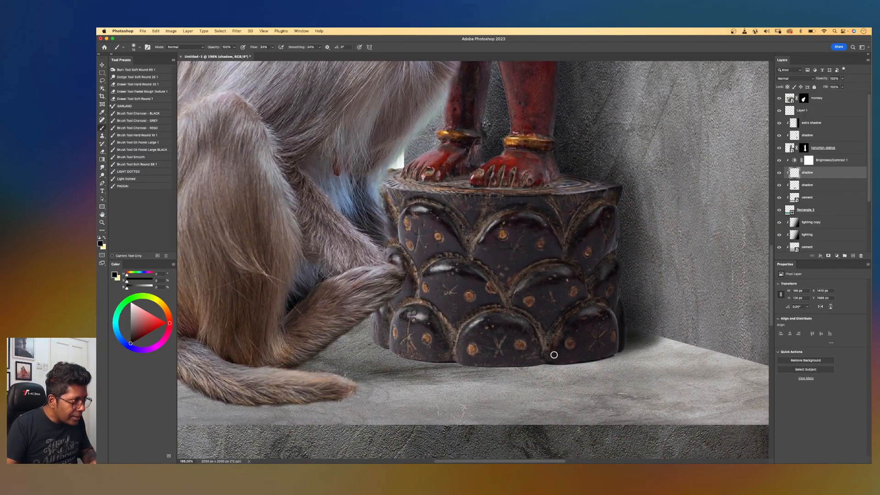
{"action": "left_click_drag", "start_coordinate": [536, 360], "coordinate": [626, 348]}
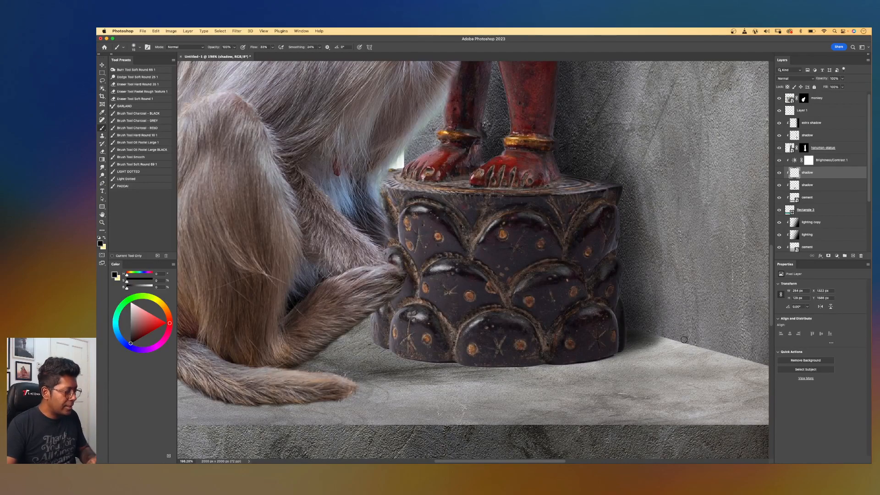
Erase stray parts of the painted shadow around the pedestal and the monkey.
{"action": "key", "text": "e"}
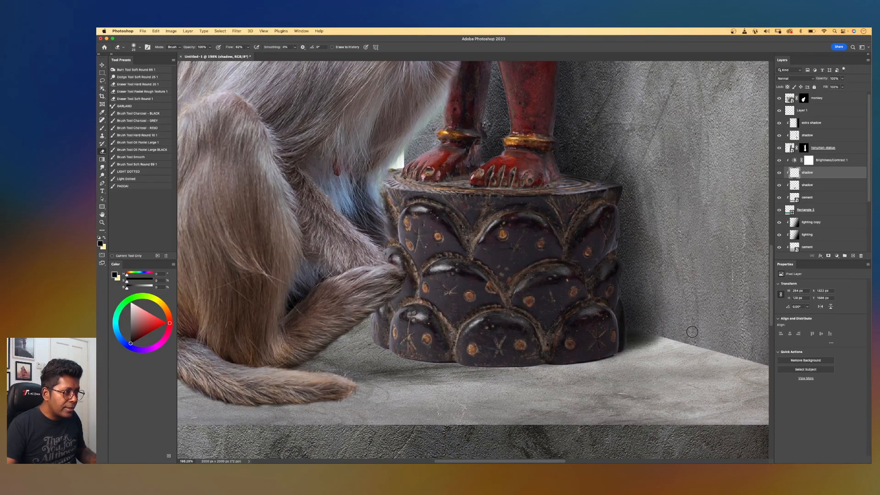
{"action": "scroll", "coordinate": [524, 279], "scroll_direction": "down", "scroll_amount": 5}
{"action": "left_click_drag", "start_coordinate": [477, 224], "coordinate": [531, 265]}
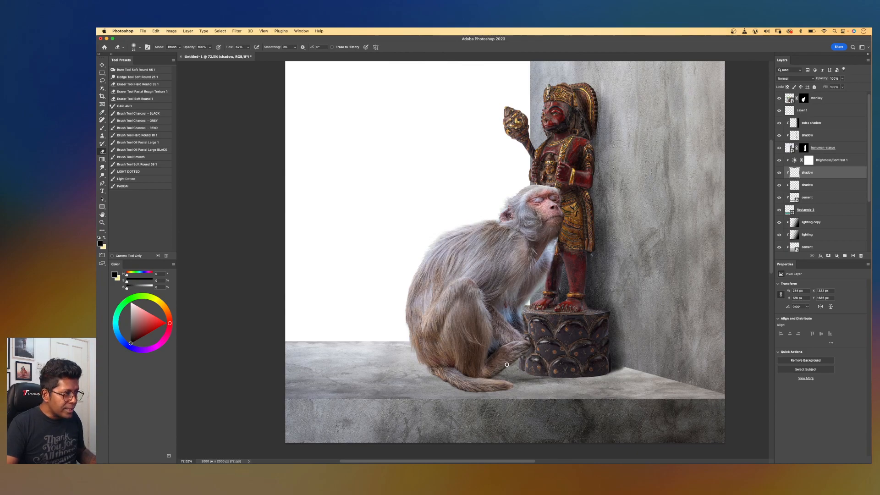
{"action": "scroll", "coordinate": [513, 358], "scroll_direction": "up", "scroll_amount": 3}
{"action": "left_click_drag", "start_coordinate": [555, 240], "coordinate": [561, 126]}
{"action": "left_click_drag", "start_coordinate": [472, 262], "coordinate": [510, 278]}
{"action": "key", "text": "bracketleft"}
{"action": "key", "text": "bracketright"}
{"action": "key", "text": "bracketright"}
{"action": "key", "text": "bracketright"}
{"action": "key", "text": "bracketright"}
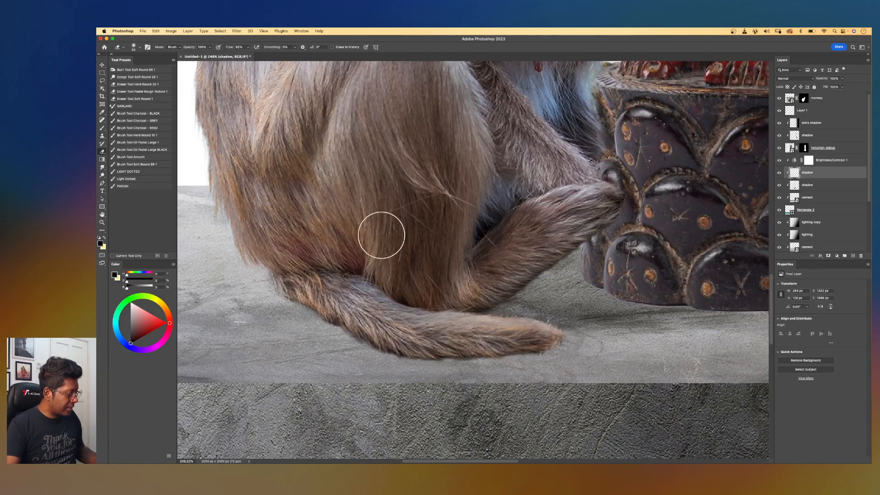
Paint soft shadow on the floor under the monkey's tail and between the tail and the pedestal.
{"action": "key", "text": "b"}
{"action": "key", "text": "bracketright"}
{"action": "key", "text": "bracketright"}
{"action": "key", "text": "bracketright"}
{"action": "key", "text": "bracketright"}
{"action": "key", "text": "bracketright"}
{"action": "key", "text": "bracketright"}
{"action": "key", "text": "bracketright"}
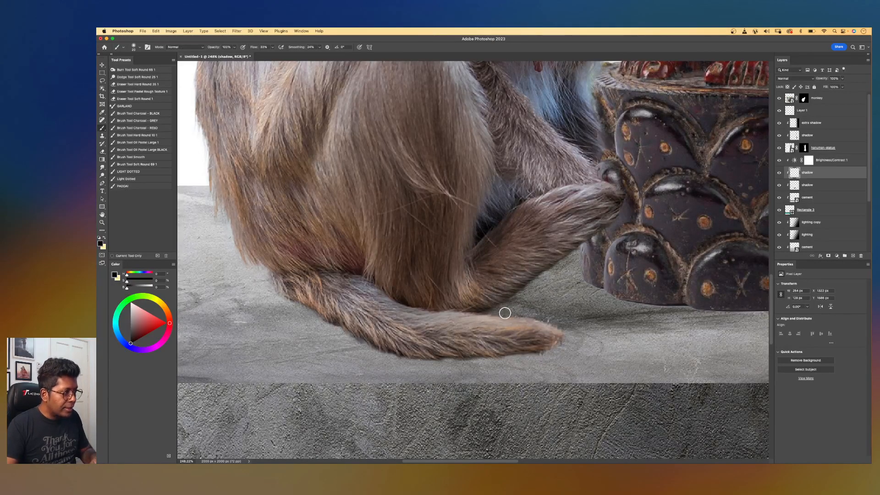
{"action": "mouse_move", "coordinate": [504, 300]}
{"action": "left_mouse_down"}
{"action": "mouse_move", "coordinate": [528, 284]}
{"action": "mouse_move", "coordinate": [505, 318]}
{"action": "mouse_move", "coordinate": [520, 316]}
{"action": "mouse_move", "coordinate": [548, 337]}
{"action": "mouse_move", "coordinate": [437, 348]}
{"action": "mouse_move", "coordinate": [491, 334]}
{"action": "left_mouse_up"}
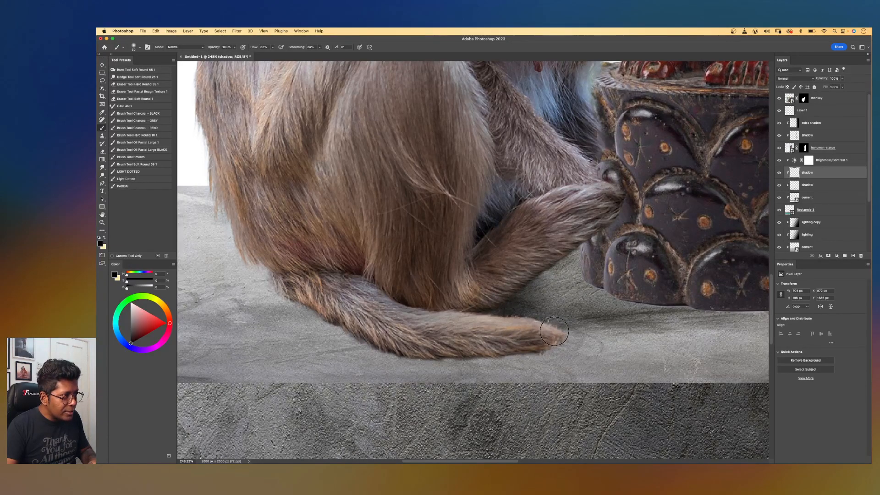
{"action": "key", "text": "bracketright"}
{"action": "key", "text": "bracketright"}
{"action": "key", "text": "bracketright"}
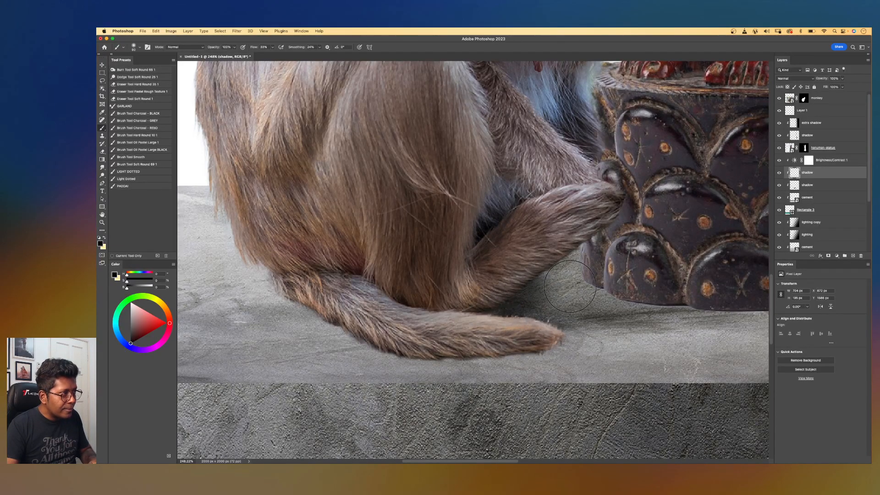
{"action": "mouse_move", "coordinate": [542, 304]}
{"action": "left_mouse_down"}
{"action": "mouse_move", "coordinate": [560, 268]}
{"action": "mouse_move", "coordinate": [594, 275]}
{"action": "mouse_move", "coordinate": [517, 329]}
{"action": "mouse_move", "coordinate": [554, 323]}
{"action": "left_mouse_up"}
Lower the brush flow to 18% and add shadow where the monkey's paw meets the pedestal.
{"action": "scroll", "coordinate": [629, 257], "scroll_direction": "down", "scroll_amount": 5}
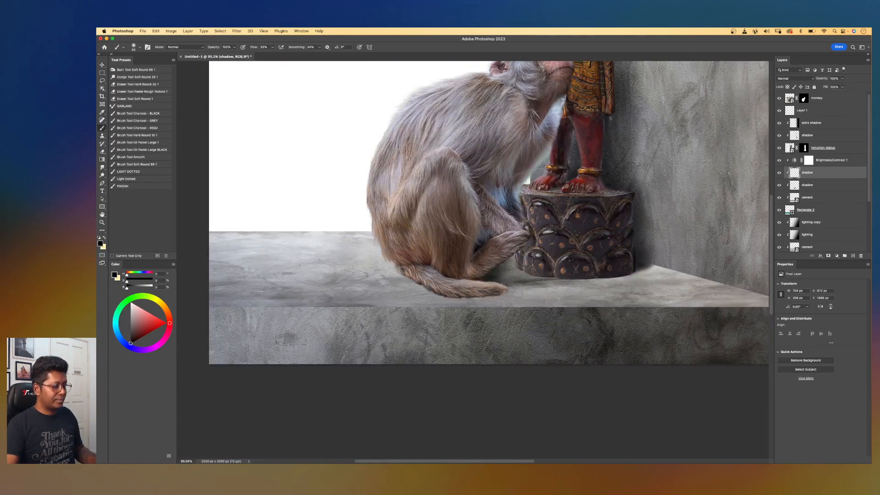
{"action": "scroll", "coordinate": [475, 279], "scroll_direction": "up", "scroll_amount": 4}
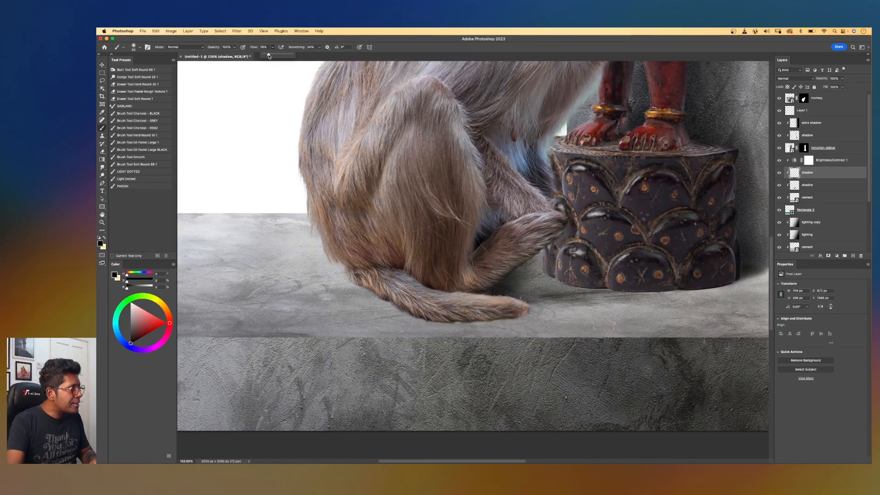
{"action": "left_click", "coordinate": [519, 276]}
{"action": "key", "text": "bracketright"}
{"action": "key", "text": "bracketright"}
{"action": "key", "text": "bracketright"}
{"action": "left_click_drag", "start_coordinate": [531, 273], "coordinate": [555, 276]}
{"action": "scroll", "coordinate": [503, 348], "scroll_direction": "down", "scroll_amount": 4}
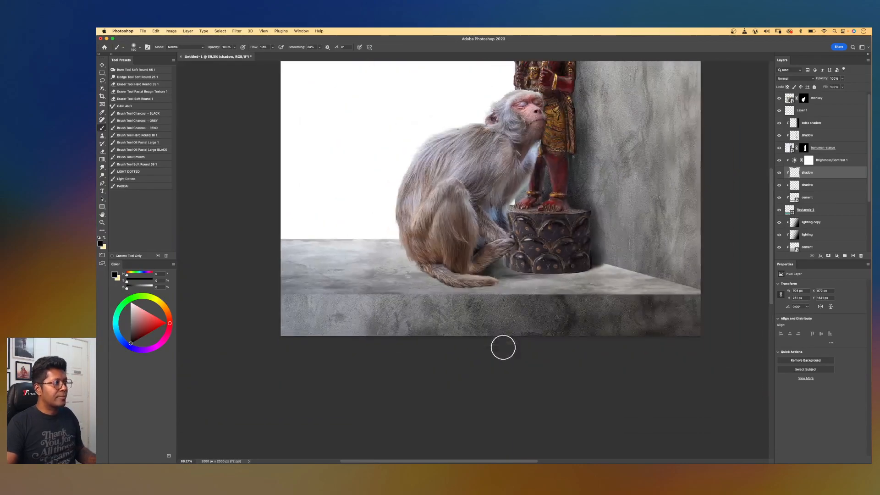
{"action": "scroll", "coordinate": [560, 193], "scroll_direction": "up", "scroll_amount": 3}
{"action": "scroll", "coordinate": [527, 339], "scroll_direction": "up", "scroll_amount": 3}
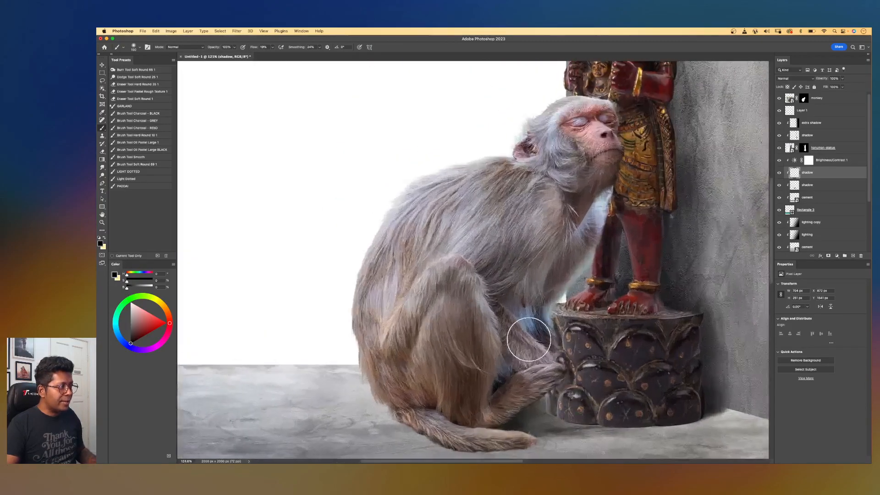
{"action": "left_click_drag", "start_coordinate": [500, 314], "coordinate": [441, 293]}
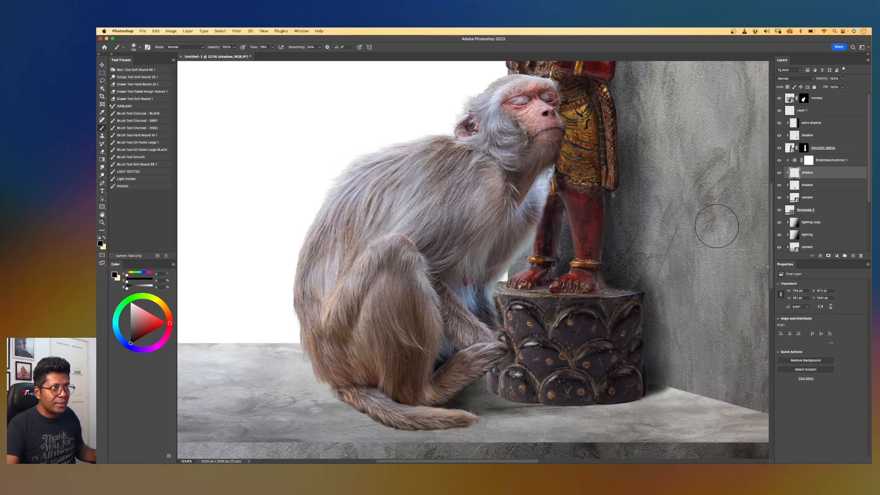
Select the upper shadow layer and toggle its visibility to compare the result.
{"action": "left_click_drag", "start_coordinate": [816, 136], "coordinate": [816, 135]}
{"action": "left_click", "coordinate": [813, 128]}
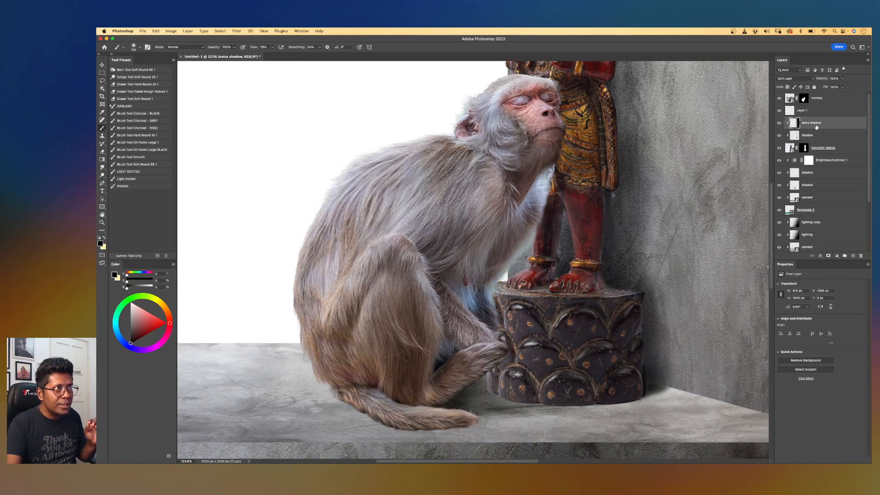
{"action": "left_click", "coordinate": [816, 134]}
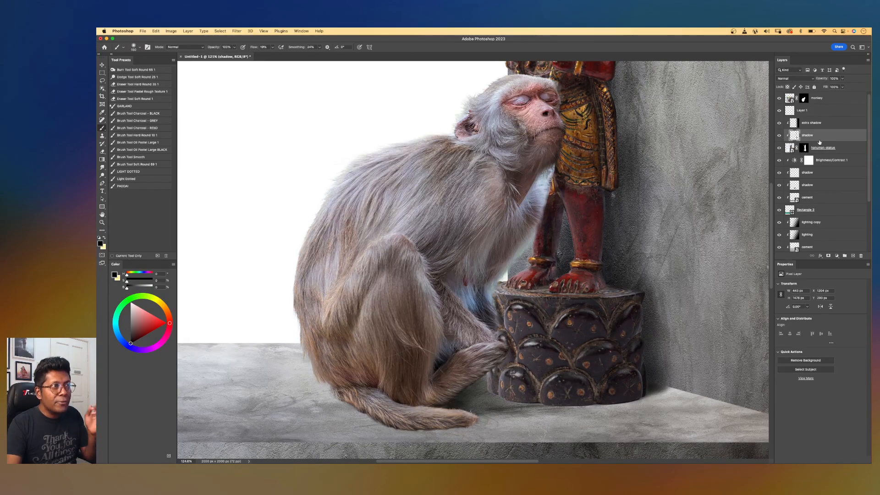
{"action": "left_click", "coordinate": [779, 136]}
{"action": "left_click", "coordinate": [779, 136]}
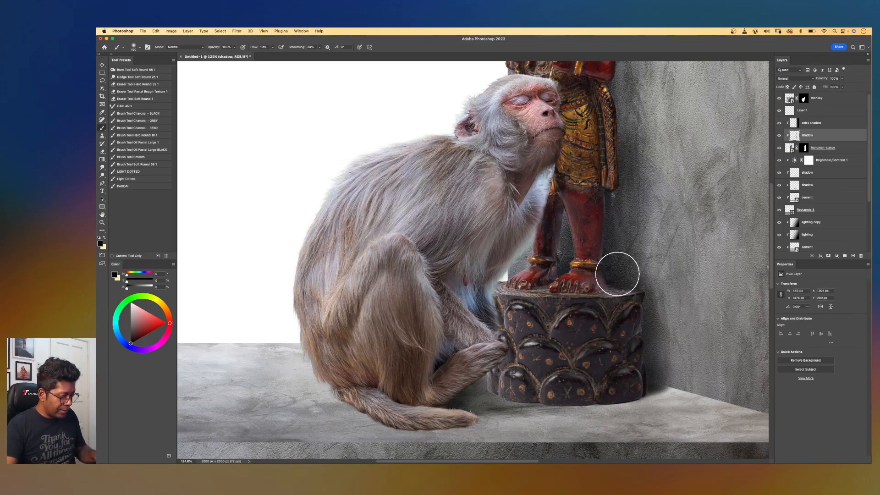
Paint shadow on the upper shadow layer where the monkey's arm presses against the pedestal.
{"action": "key", "text": "bracketright"}
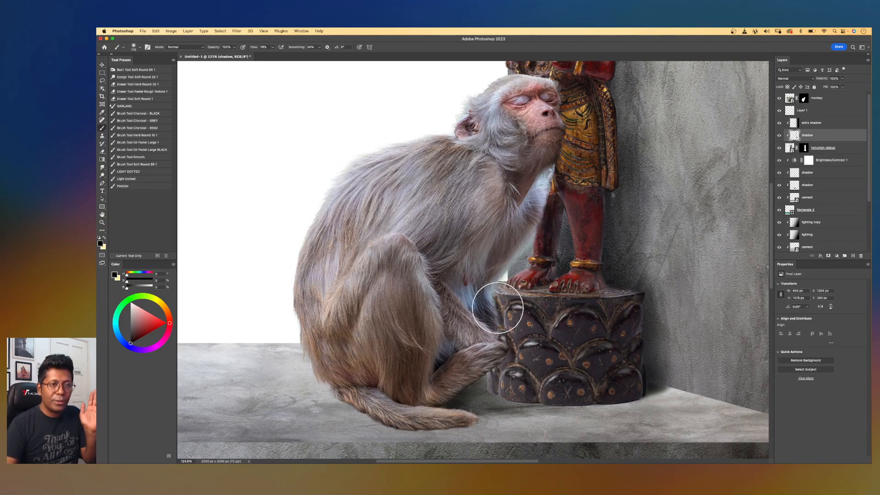
{"action": "mouse_move", "coordinate": [480, 309]}
{"action": "left_mouse_down"}
{"action": "mouse_move", "coordinate": [494, 297]}
{"action": "mouse_move", "coordinate": [490, 345]}
{"action": "mouse_move", "coordinate": [499, 312]}
{"action": "mouse_move", "coordinate": [507, 341]}
{"action": "mouse_move", "coordinate": [505, 308]}
{"action": "mouse_move", "coordinate": [508, 349]}
{"action": "mouse_move", "coordinate": [499, 325]}
{"action": "mouse_move", "coordinate": [496, 356]}
{"action": "mouse_move", "coordinate": [516, 342]}
{"action": "mouse_move", "coordinate": [493, 347]}
{"action": "mouse_move", "coordinate": [492, 402]}
{"action": "mouse_move", "coordinate": [494, 391]}
{"action": "mouse_move", "coordinate": [499, 408]}
{"action": "mouse_move", "coordinate": [497, 344]}
{"action": "mouse_move", "coordinate": [488, 301]}
{"action": "left_mouse_up"}
{"action": "left_click_drag", "start_coordinate": [482, 260], "coordinate": [501, 308]}
Paint shadow on the statue beneath the monkey's chin where its head presses against it.
{"action": "scroll", "coordinate": [501, 307], "scroll_direction": "up", "scroll_amount": 1}
{"action": "key", "text": "bracketleft"}
{"action": "key", "text": "bracketleft"}
{"action": "left_click_drag", "start_coordinate": [549, 318], "coordinate": [574, 232]}
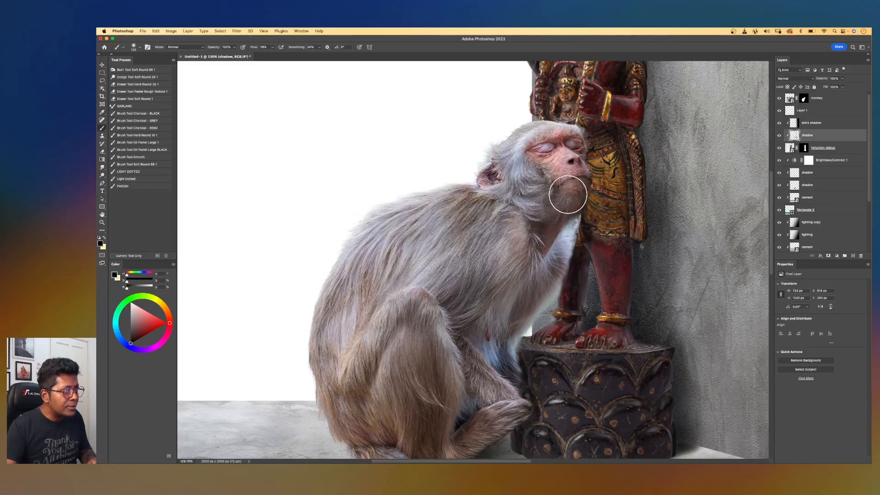
{"action": "scroll", "coordinate": [558, 196], "scroll_direction": "up", "scroll_amount": 4}
{"action": "left_click_drag", "start_coordinate": [627, 207], "coordinate": [517, 309]}
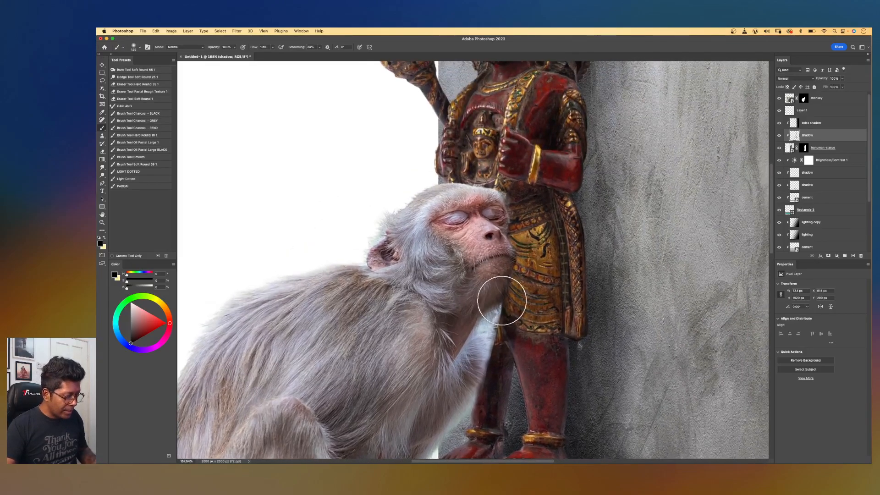
{"action": "key", "text": "bracketleft"}
{"action": "key", "text": "bracketleft"}
{"action": "key", "text": "bracketleft"}
{"action": "key", "text": "bracketleft"}
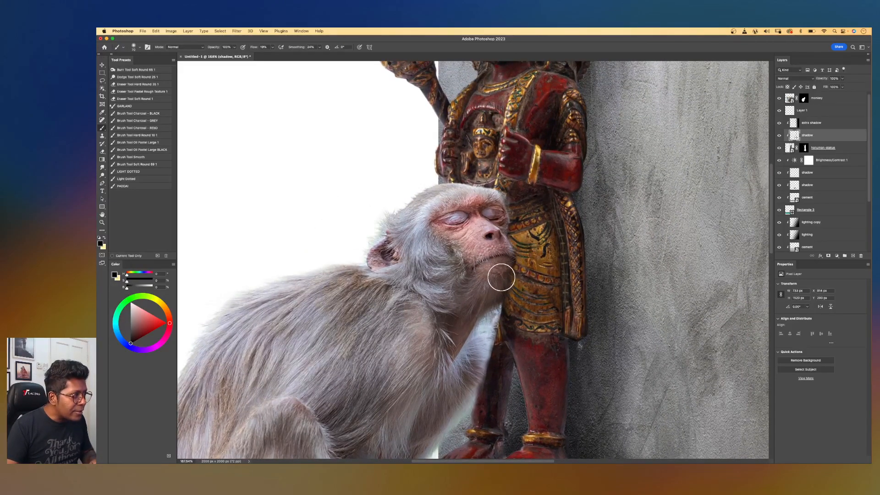
{"action": "key", "text": "bracketleft"}
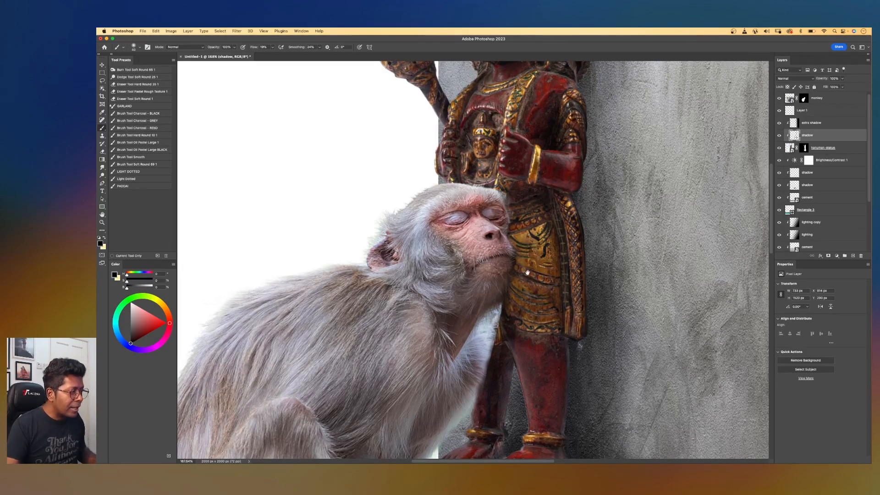
Zoom out and review the painted shadows across the whole composition.
{"action": "scroll", "coordinate": [529, 272], "scroll_direction": "down", "scroll_amount": 5}
{"action": "scroll", "coordinate": [529, 272], "scroll_direction": "left", "scroll_amount": 4}
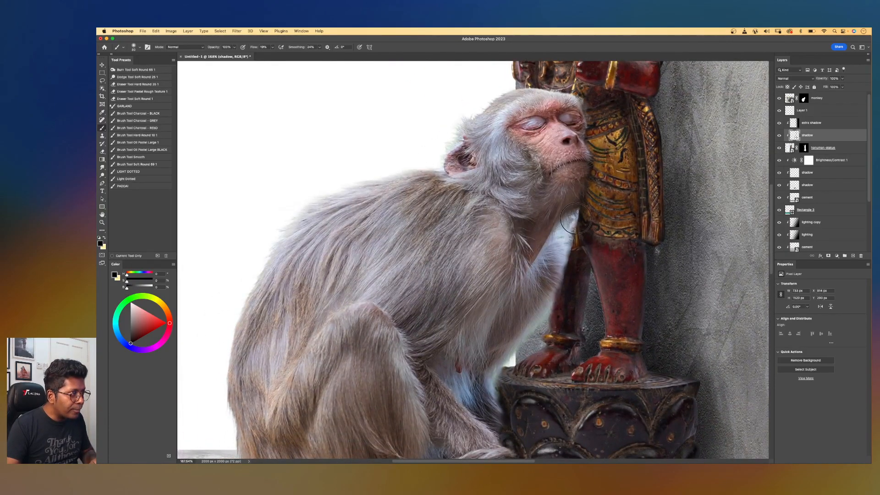
{"action": "key", "text": "bracketright"}
{"action": "key", "text": "bracketright"}
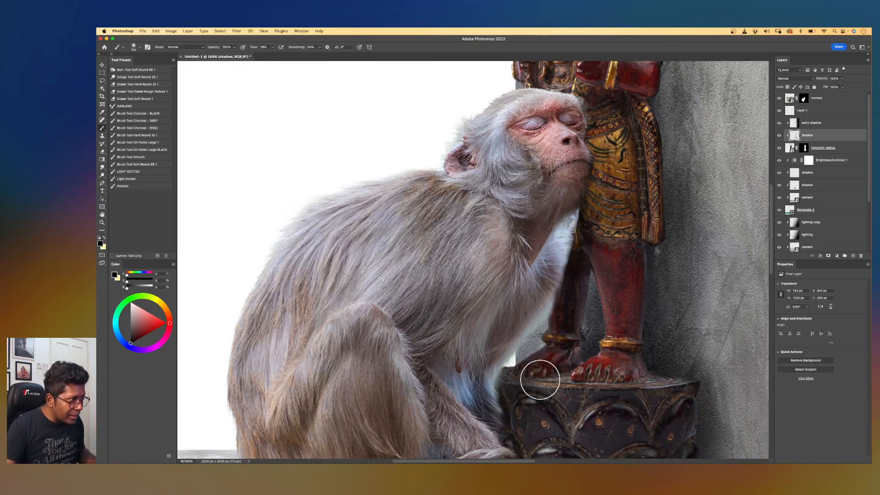
{"action": "scroll", "coordinate": [541, 379], "scroll_direction": "down", "scroll_amount": 5}
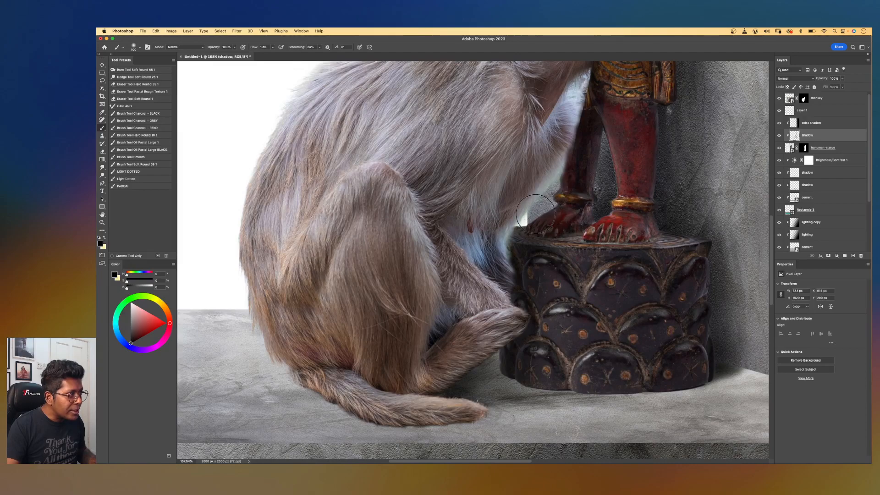
{"action": "scroll", "coordinate": [538, 303], "scroll_direction": "down", "scroll_amount": 8}
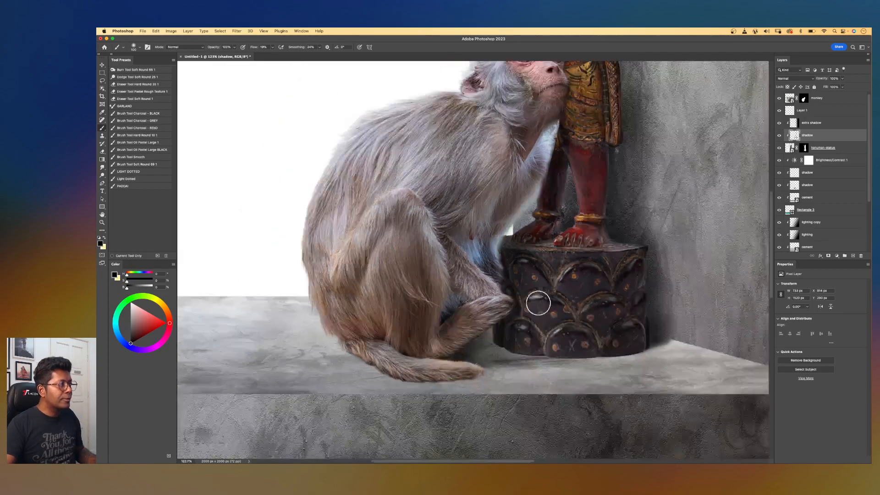
{"action": "left_click_drag", "start_coordinate": [516, 210], "coordinate": [571, 251]}
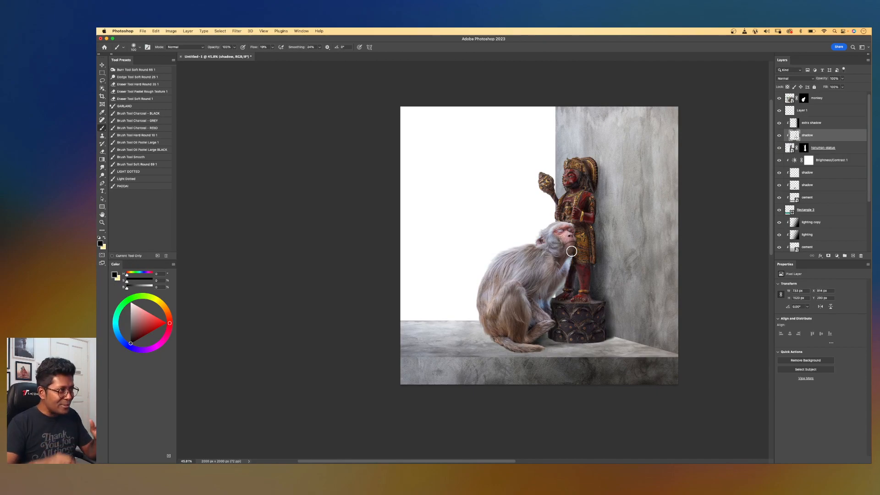
{"action": "scroll", "coordinate": [571, 251], "scroll_direction": "up", "scroll_amount": 2}
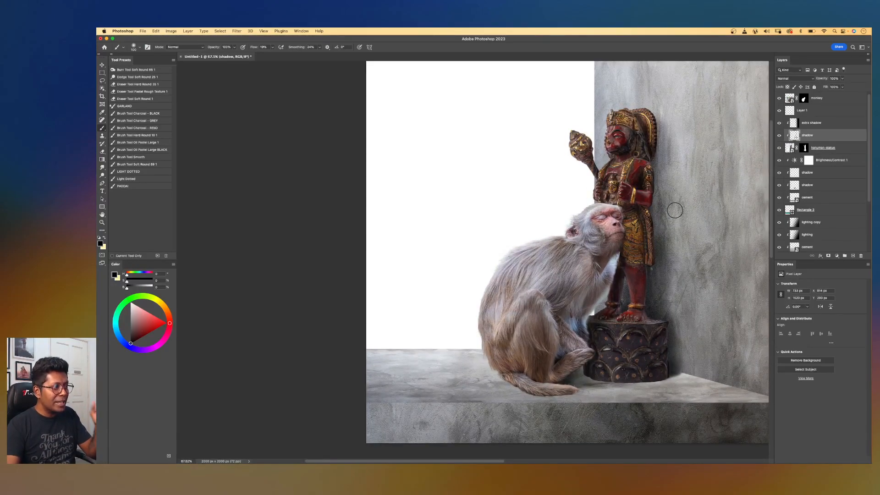
{"action": "scroll", "coordinate": [624, 266], "scroll_direction": "up", "scroll_amount": 3}
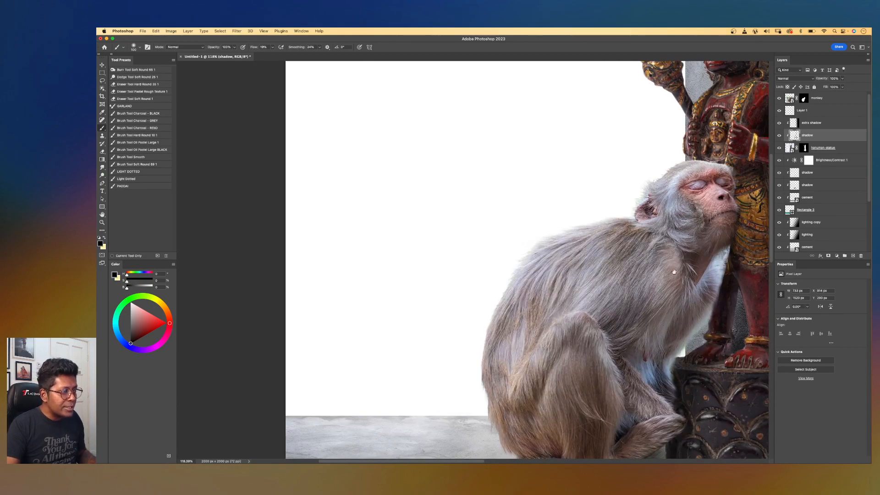
{"action": "left_click_drag", "start_coordinate": [675, 270], "coordinate": [457, 232]}
{"action": "scroll", "coordinate": [454, 230], "scroll_direction": "up", "scroll_amount": 1}
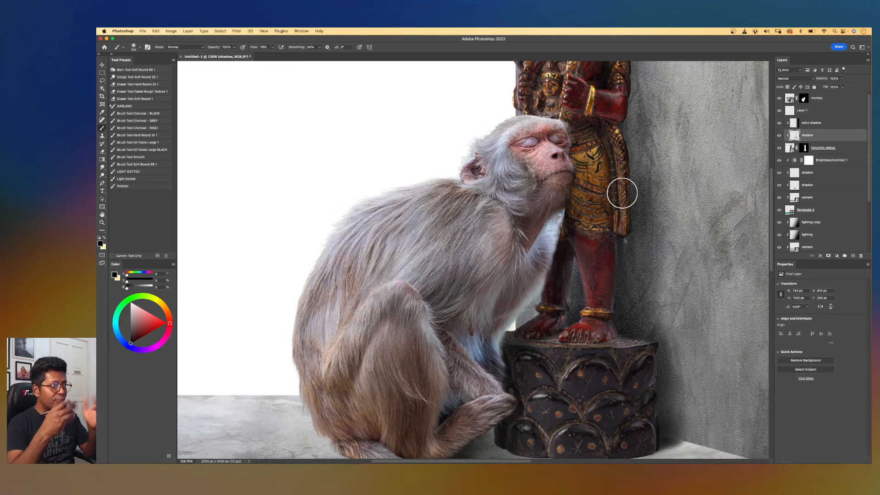
Add a new layer above the monkey layer and set its blend mode to Soft Light.
{"action": "key", "text": "v"}
{"action": "left_click", "coordinate": [534, 188]}
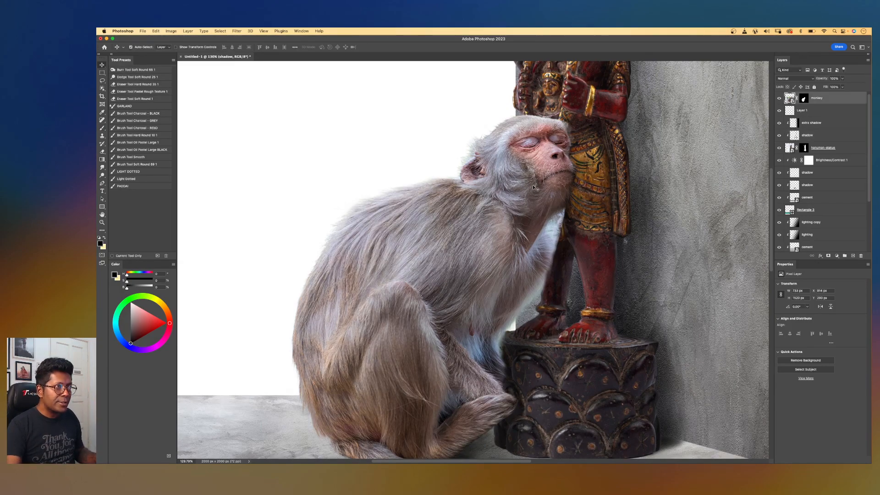
{"action": "left_click", "coordinate": [852, 256]}
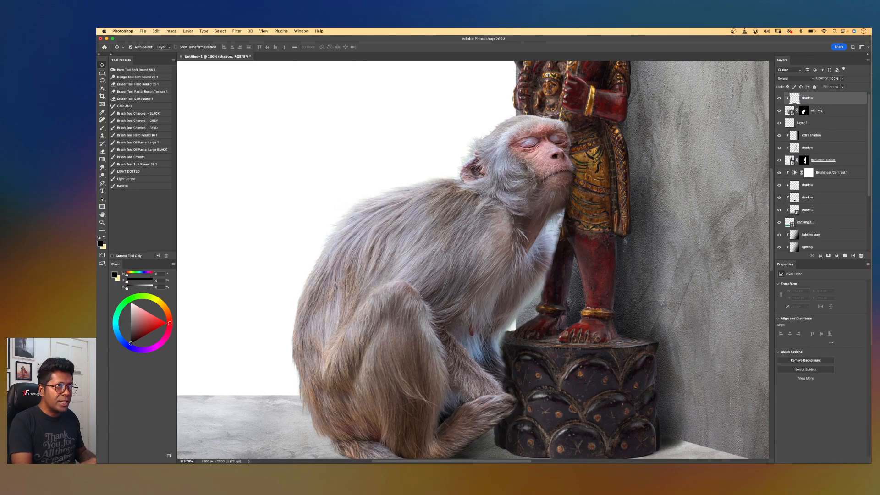
{"action": "left_click", "coordinate": [800, 80]}
{"action": "left_click", "coordinate": [787, 161]}
Paint soft-light shadow where the monkey's arm, paw and tail meet the pedestal.
{"action": "key", "text": "b"}
{"action": "scroll", "coordinate": [595, 266], "scroll_direction": "down", "scroll_amount": 2}
{"action": "scroll", "coordinate": [595, 267], "scroll_direction": "down", "scroll_amount": 2}
{"action": "scroll", "coordinate": [594, 267], "scroll_direction": "up", "scroll_amount": 2}
{"action": "left_click_drag", "start_coordinate": [542, 295], "coordinate": [575, 275]}
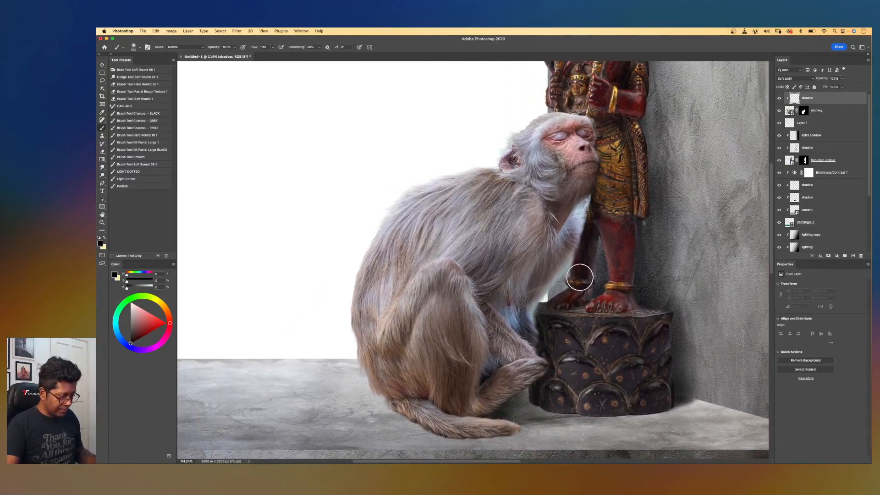
{"action": "key", "text": "]"}
{"action": "key", "text": "]"}
{"action": "key", "text": "]"}
{"action": "key", "text": "]"}
{"action": "mouse_move", "coordinate": [525, 320]}
{"action": "left_mouse_down"}
{"action": "mouse_move", "coordinate": [500, 308]}
{"action": "mouse_move", "coordinate": [585, 243]}
{"action": "mouse_move", "coordinate": [591, 186]}
{"action": "mouse_move", "coordinate": [561, 234]}
{"action": "mouse_move", "coordinate": [510, 277]}
{"action": "mouse_move", "coordinate": [500, 293]}
{"action": "mouse_move", "coordinate": [507, 309]}
{"action": "mouse_move", "coordinate": [478, 291]}
{"action": "mouse_move", "coordinate": [497, 296]}
{"action": "mouse_move", "coordinate": [484, 313]}
{"action": "mouse_move", "coordinate": [483, 305]}
{"action": "mouse_move", "coordinate": [520, 307]}
{"action": "mouse_move", "coordinate": [478, 306]}
{"action": "mouse_move", "coordinate": [499, 355]}
{"action": "left_mouse_up"}
{"action": "key", "text": "bracketleft"}
{"action": "key", "text": "bracketleft"}
{"action": "mouse_move", "coordinate": [541, 388]}
{"action": "left_mouse_down"}
{"action": "mouse_move", "coordinate": [508, 404]}
{"action": "mouse_move", "coordinate": [518, 391]}
{"action": "left_mouse_up"}
{"action": "scroll", "coordinate": [514, 392], "scroll_direction": "up", "scroll_amount": 5}
{"action": "key", "text": "bracketleft"}
{"action": "key", "text": "bracketleft"}
{"action": "key", "text": "bracketleft"}
{"action": "key", "text": "bracketleft"}
{"action": "key", "text": "bracketleft"}
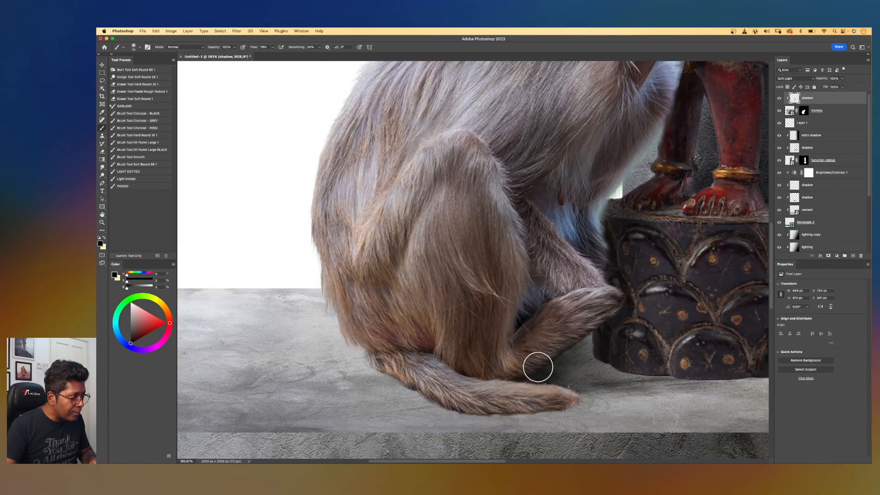
Paint soft-light shadow along the monkey's chest and under its chin against the statue.
{"action": "left_click_drag", "start_coordinate": [635, 268], "coordinate": [577, 333]}
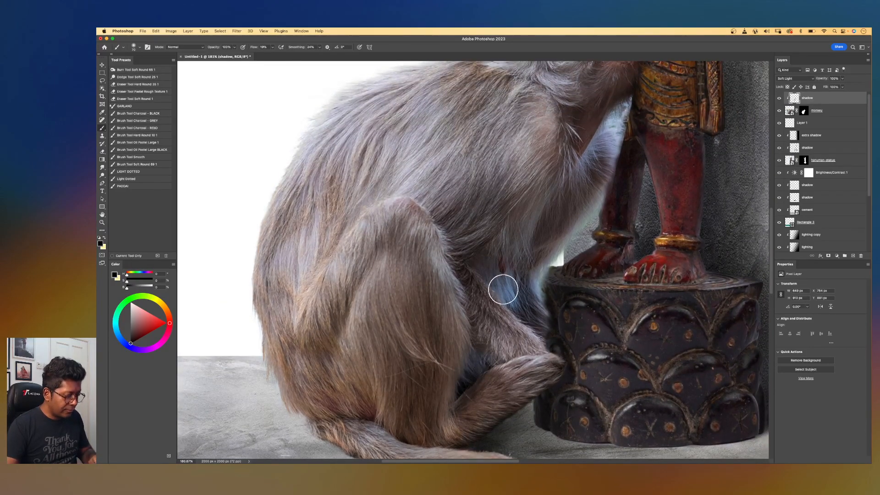
{"action": "key", "text": "bracketright"}
{"action": "key", "text": "bracketright"}
{"action": "key", "text": "bracketright"}
{"action": "key", "text": "bracketright"}
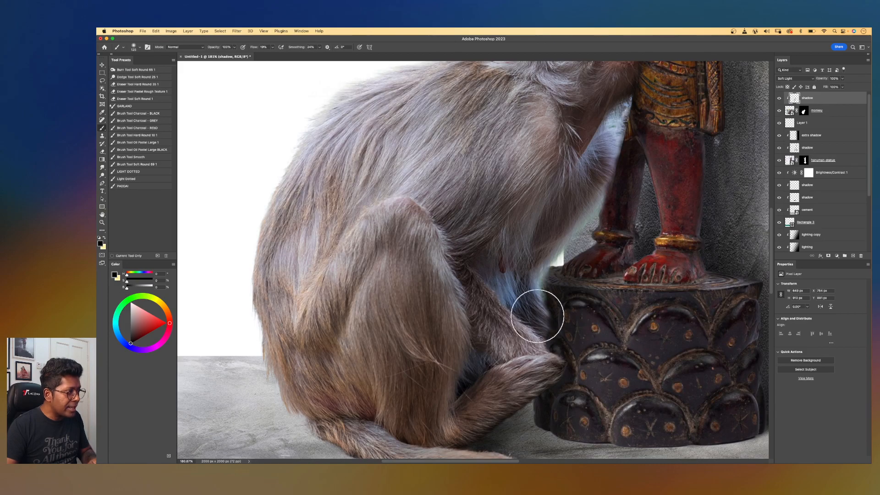
{"action": "left_click_drag", "start_coordinate": [570, 196], "coordinate": [545, 314]}
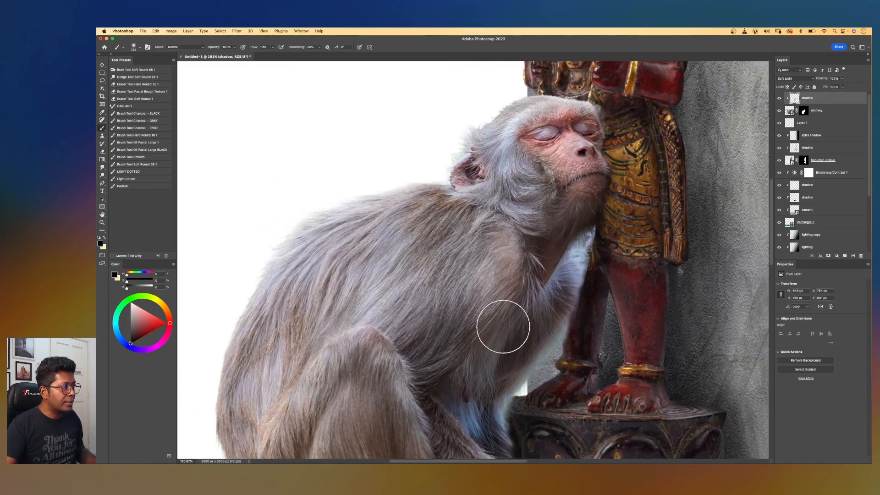
{"action": "mouse_move", "coordinate": [622, 210]}
{"action": "left_mouse_down"}
{"action": "mouse_move", "coordinate": [573, 334]}
{"action": "mouse_move", "coordinate": [545, 324]}
{"action": "left_mouse_up"}
{"action": "left_click_drag", "start_coordinate": [565, 284], "coordinate": [555, 283]}
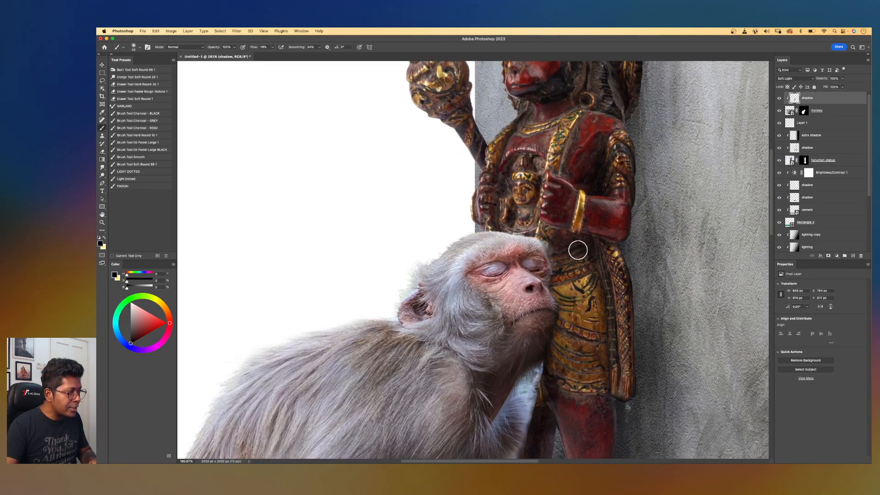
{"action": "mouse_move", "coordinate": [573, 296]}
{"action": "left_mouse_down"}
{"action": "mouse_move", "coordinate": [577, 219]}
{"action": "mouse_move", "coordinate": [592, 233]}
{"action": "left_mouse_up"}
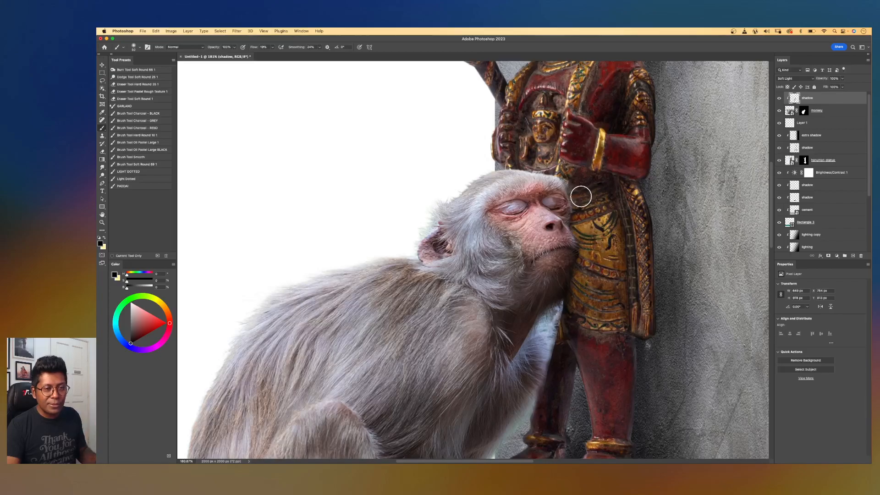
{"action": "scroll", "coordinate": [580, 259], "scroll_direction": "down", "scroll_amount": 5}
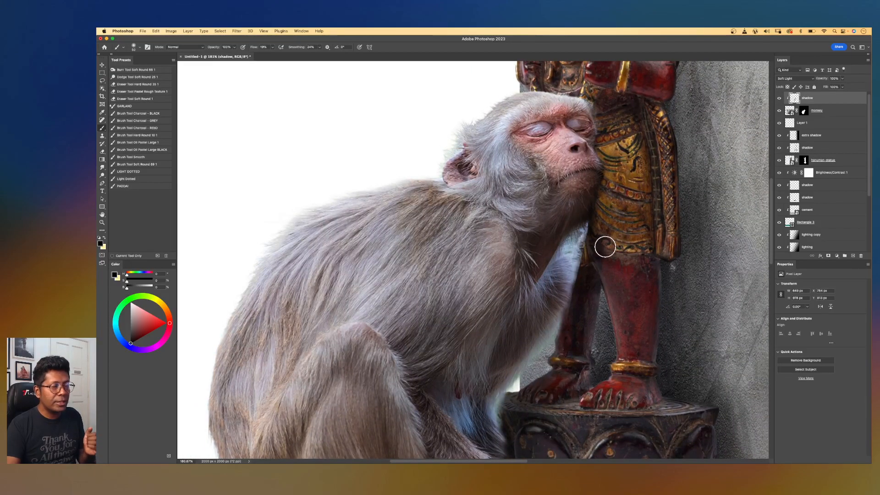
{"action": "left_click_drag", "start_coordinate": [567, 304], "coordinate": [582, 256]}
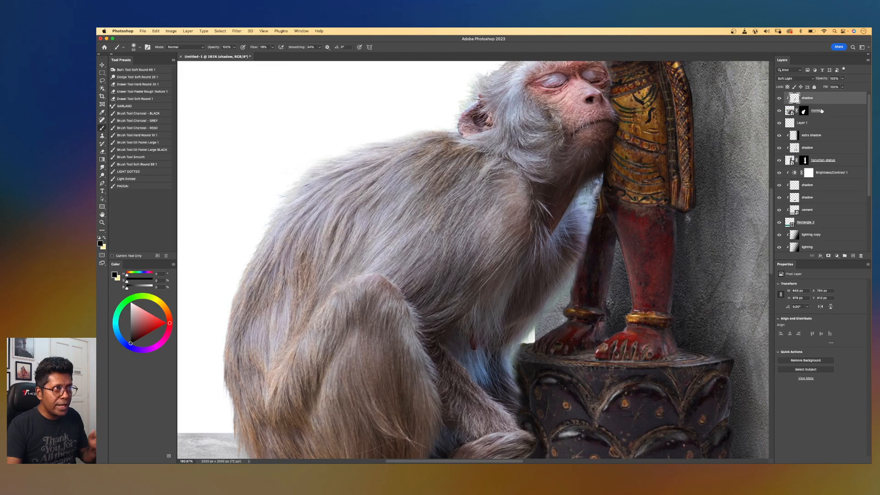
Add another new layer directly above the monkey layer and name it extra shadow.
{"action": "left_click", "coordinate": [818, 110]}
{"action": "left_click", "coordinate": [852, 255]}
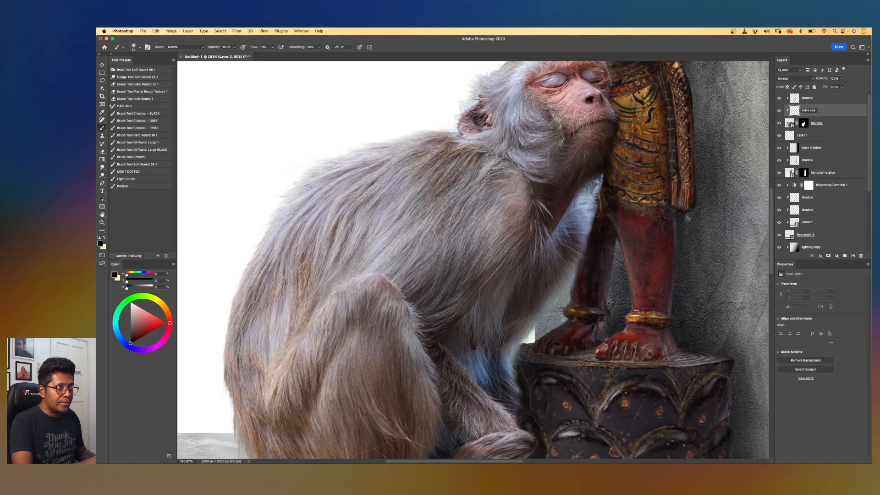
{"action": "key", "text": "Return"}
{"action": "left_click", "coordinate": [809, 100]}
{"action": "left_click", "coordinate": [822, 112]}
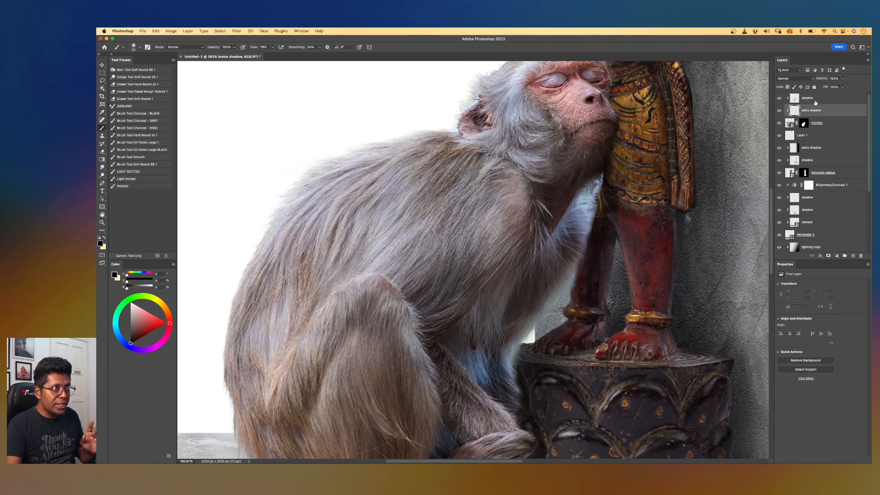
{"action": "left_click", "coordinate": [819, 99]}
{"action": "left_click", "coordinate": [823, 115]}
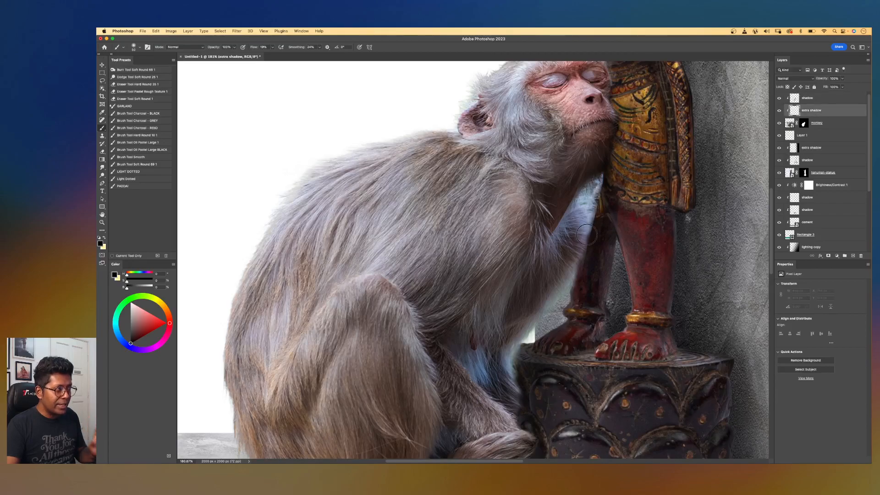
Paint shadow on the extra shadow layer down the monkey's side next to the pedestal.
{"action": "scroll", "coordinate": [586, 234], "scroll_direction": "down", "scroll_amount": 3}
{"action": "left_click_drag", "start_coordinate": [619, 284], "coordinate": [604, 172]}
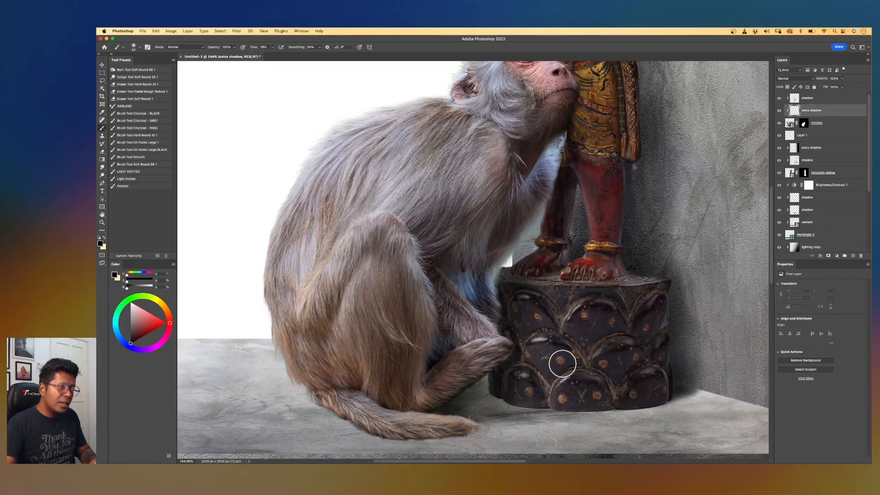
{"action": "key", "text": "bracketright"}
{"action": "key", "text": "bracketright"}
{"action": "key", "text": "bracketright"}
{"action": "left_click", "coordinate": [456, 393]}
{"action": "mouse_move", "coordinate": [480, 383]}
{"action": "left_mouse_down"}
{"action": "mouse_move", "coordinate": [511, 358]}
{"action": "mouse_move", "coordinate": [525, 311]}
{"action": "mouse_move", "coordinate": [462, 304]}
{"action": "mouse_move", "coordinate": [463, 329]}
{"action": "mouse_move", "coordinate": [487, 320]}
{"action": "mouse_move", "coordinate": [482, 300]}
{"action": "mouse_move", "coordinate": [457, 279]}
{"action": "mouse_move", "coordinate": [475, 247]}
{"action": "left_mouse_up"}
{"action": "key", "text": "bracketright"}
{"action": "key", "text": "bracketright"}
{"action": "key", "text": "bracketright"}
{"action": "mouse_move", "coordinate": [538, 204]}
{"action": "left_mouse_down"}
{"action": "mouse_move", "coordinate": [545, 276]}
{"action": "mouse_move", "coordinate": [535, 270]}
{"action": "left_mouse_up"}
Adjust the brush flow and deepen the shadow between the monkey's body and the statue's legs.
{"action": "left_click", "coordinate": [272, 47]}
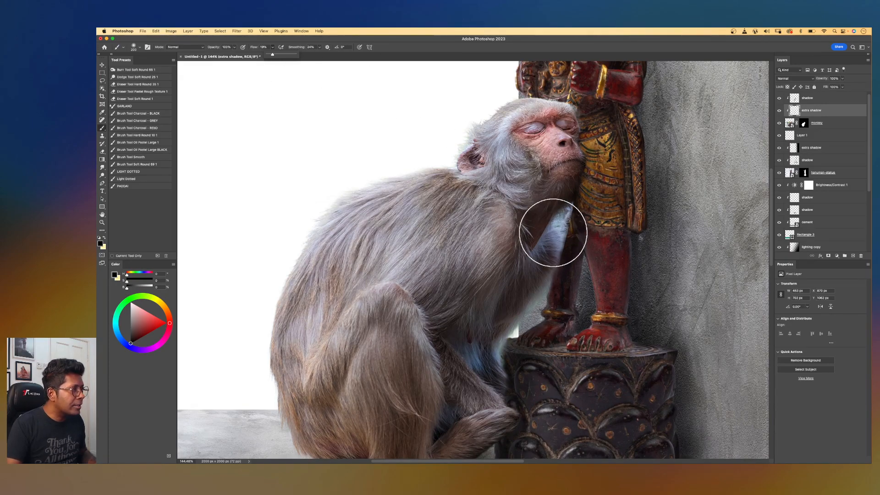
{"action": "left_click_drag", "start_coordinate": [536, 295], "coordinate": [542, 291]}
{"action": "left_click_drag", "start_coordinate": [532, 325], "coordinate": [562, 265]}
{"action": "scroll", "coordinate": [524, 335], "scroll_direction": "up", "scroll_amount": 5}
{"action": "key", "text": "bracketleft"}
{"action": "key", "text": "bracketleft"}
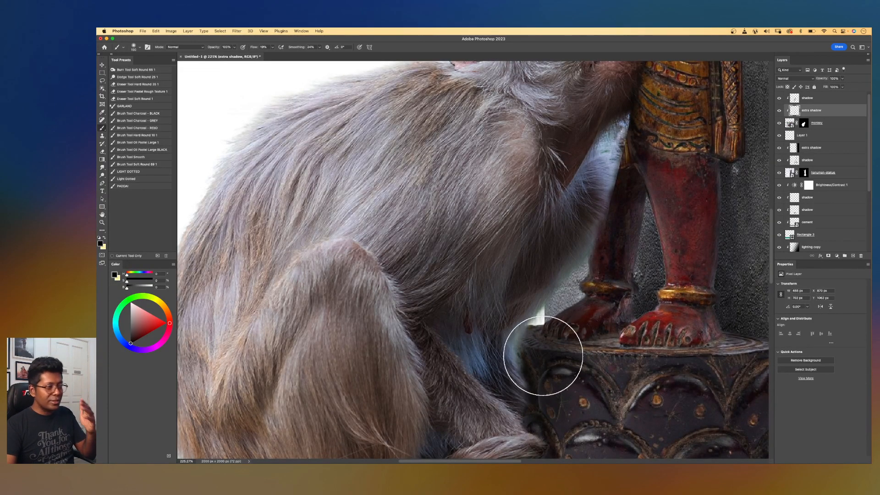
{"action": "mouse_move", "coordinate": [488, 404]}
{"action": "left_mouse_down"}
{"action": "mouse_move", "coordinate": [447, 387]}
{"action": "mouse_move", "coordinate": [428, 301]}
{"action": "mouse_move", "coordinate": [438, 385]}
{"action": "mouse_move", "coordinate": [502, 405]}
{"action": "mouse_move", "coordinate": [493, 253]}
{"action": "left_mouse_up"}
{"action": "left_click_drag", "start_coordinate": [396, 368], "coordinate": [497, 289]}
{"action": "scroll", "coordinate": [501, 286], "scroll_direction": "down", "scroll_amount": 10}
{"action": "left_click_drag", "start_coordinate": [539, 195], "coordinate": [556, 257]}
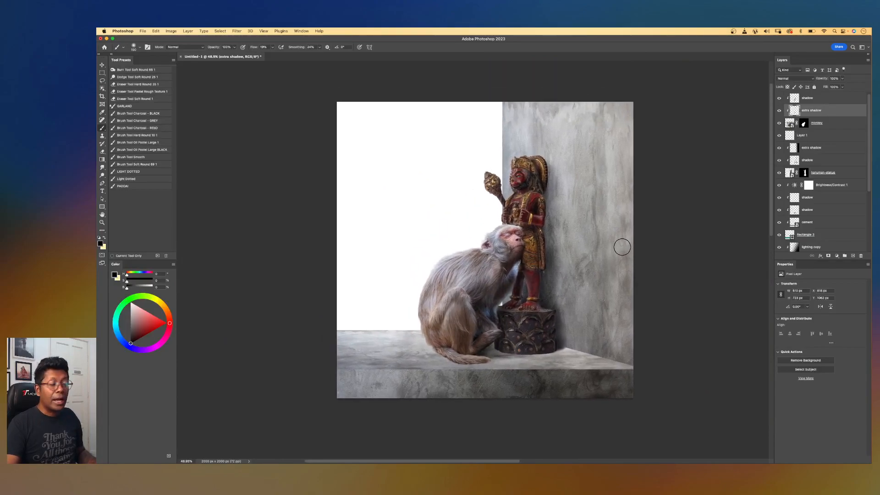
Toggle the extra shadow layer's visibility and zoom in to compare the result.
{"action": "left_click", "coordinate": [779, 110]}
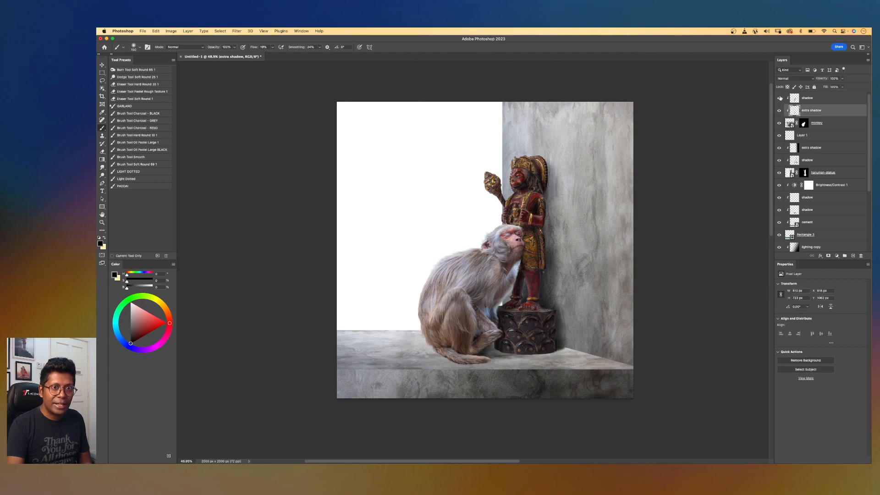
{"action": "left_click", "coordinate": [779, 110]}
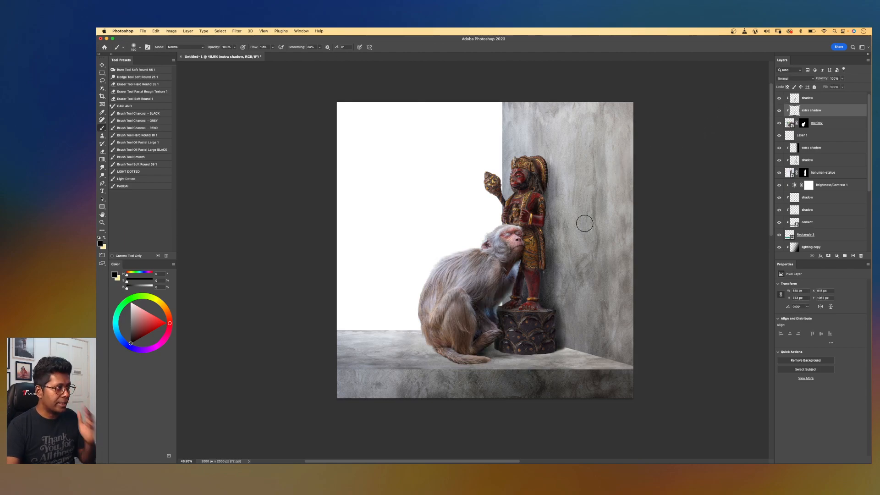
{"action": "key", "text": "super+plus"}
{"action": "left_click_drag", "start_coordinate": [571, 268], "coordinate": [580, 257]}
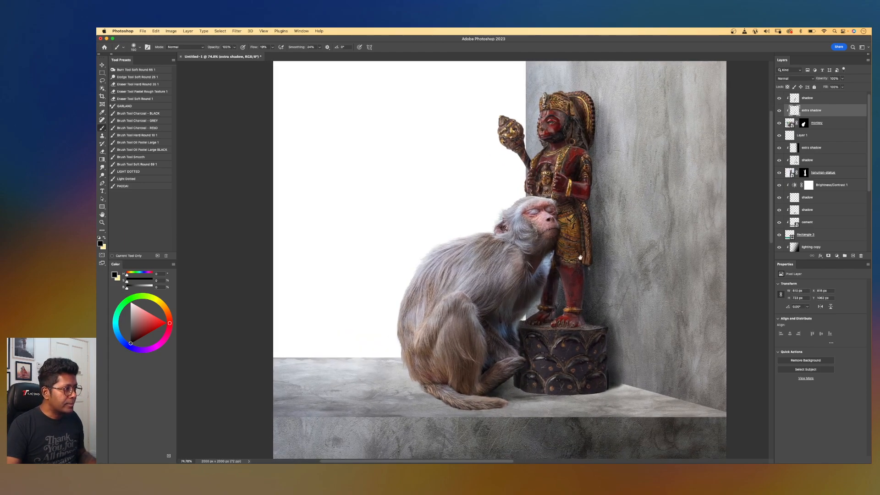
{"action": "key", "text": "super+plus"}
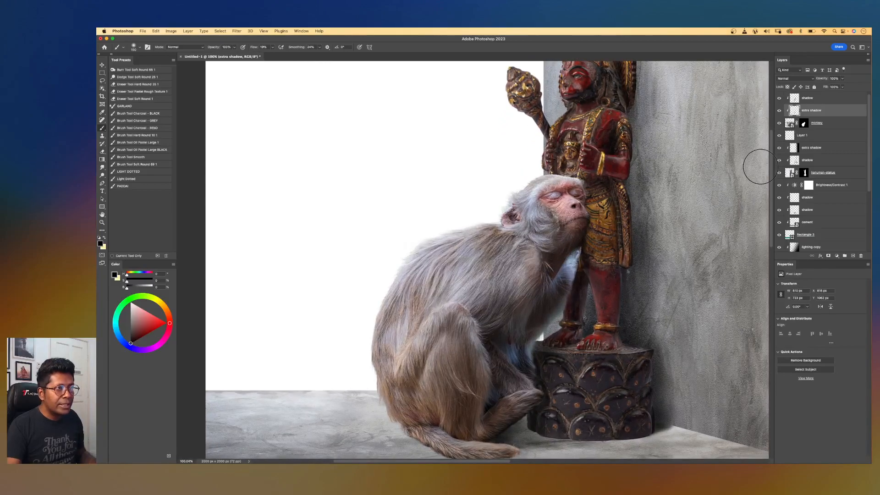
Paint on the monkey's layer mask with a smaller brush to refine the edge where the monkey meets the statue's legs.
{"action": "left_click", "coordinate": [803, 123]}
{"action": "key", "text": "super+plus"}
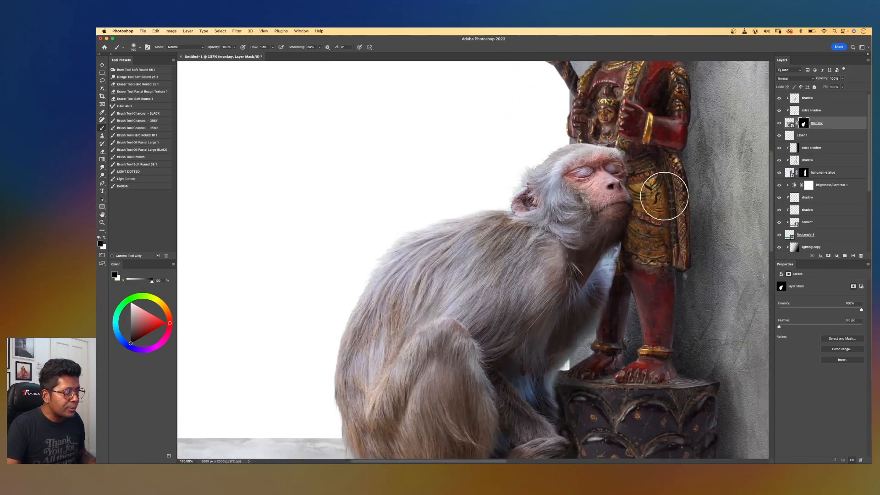
{"action": "left_click_drag", "start_coordinate": [590, 257], "coordinate": [539, 260]}
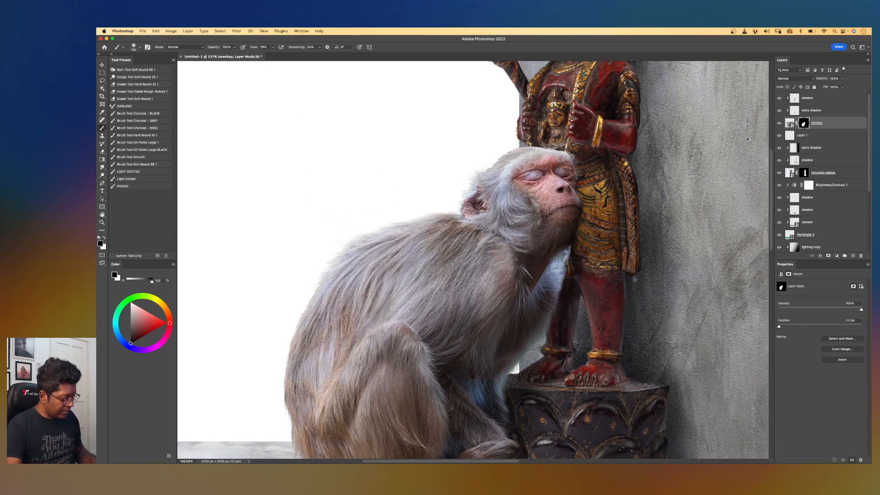
{"action": "key", "text": "super+plus"}
{"action": "key", "text": "bracketleft"}
{"action": "key", "text": "bracketleft"}
{"action": "key", "text": "bracketleft"}
{"action": "key", "text": "bracketleft"}
{"action": "mouse_move", "coordinate": [612, 253]}
{"action": "left_mouse_down"}
{"action": "mouse_move", "coordinate": [599, 276]}
{"action": "mouse_move", "coordinate": [608, 275]}
{"action": "mouse_move", "coordinate": [610, 303]}
{"action": "mouse_move", "coordinate": [607, 285]}
{"action": "mouse_move", "coordinate": [595, 353]}
{"action": "left_mouse_up"}
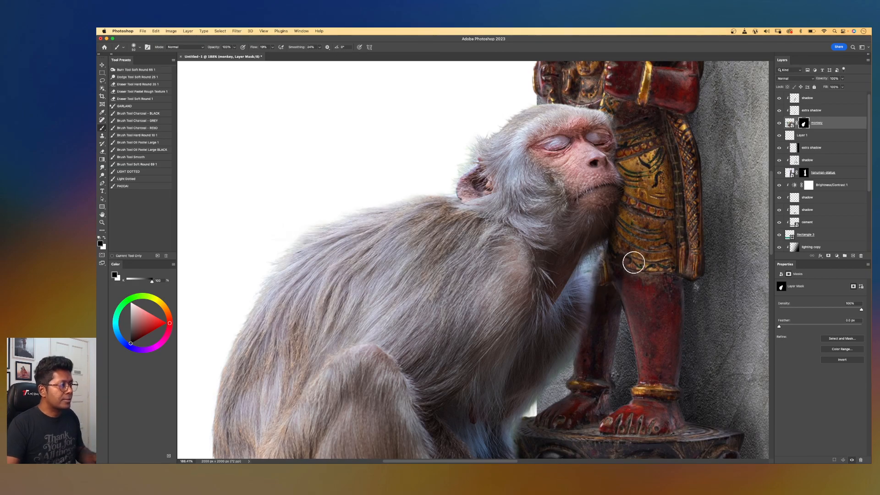
{"action": "scroll", "coordinate": [633, 263], "scroll_direction": "down", "scroll_amount": 10}
{"action": "left_click_drag", "start_coordinate": [575, 234], "coordinate": [622, 235]}
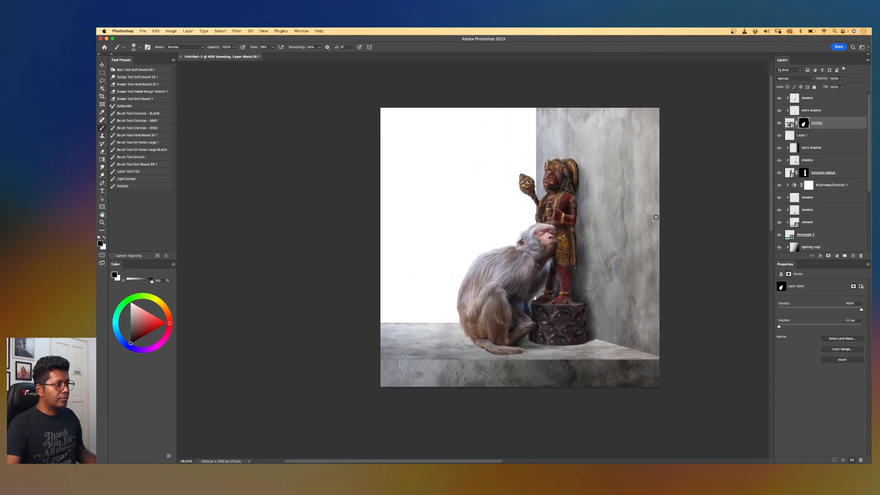
Select the lower shadow layer and paint shadow where the monkey's foot meets the pedestal base.
{"action": "scroll", "coordinate": [553, 334], "scroll_direction": "up", "scroll_amount": 5}
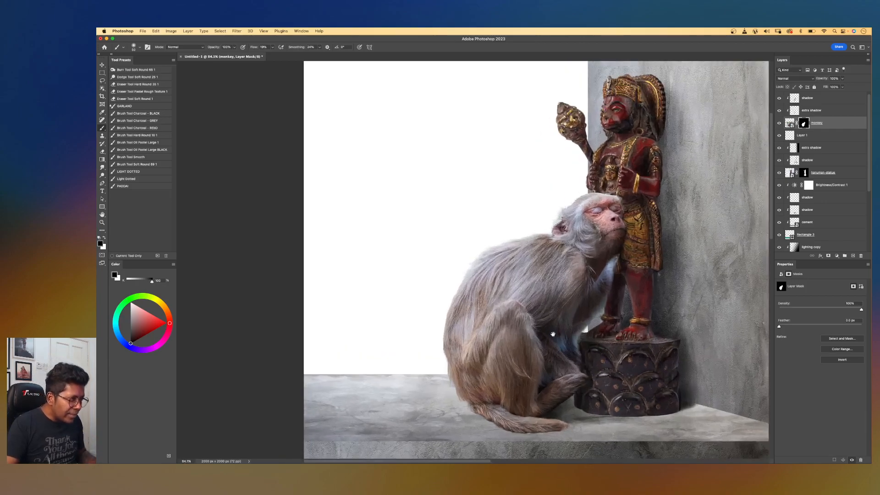
{"action": "scroll", "coordinate": [534, 273], "scroll_direction": "up", "scroll_amount": 2}
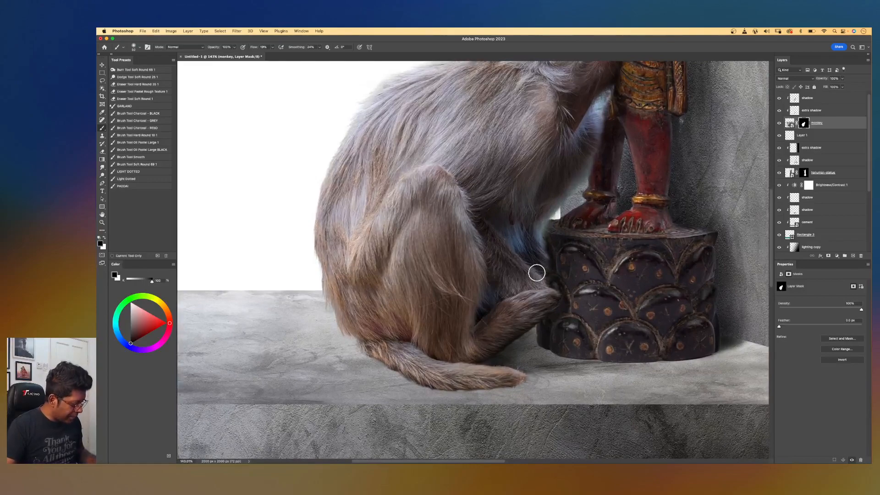
{"action": "key", "text": "v"}
{"action": "left_click", "coordinate": [539, 360]}
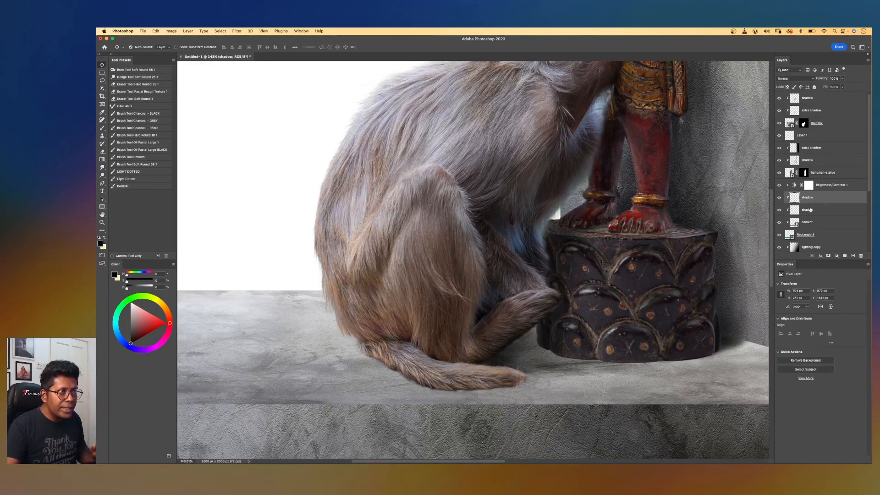
{"action": "key", "text": "b"}
{"action": "mouse_move", "coordinate": [538, 329]}
{"action": "left_mouse_down"}
{"action": "mouse_move", "coordinate": [603, 334]}
{"action": "mouse_move", "coordinate": [498, 352]}
{"action": "mouse_move", "coordinate": [531, 342]}
{"action": "mouse_move", "coordinate": [555, 305]}
{"action": "mouse_move", "coordinate": [536, 320]}
{"action": "mouse_move", "coordinate": [544, 326]}
{"action": "mouse_move", "coordinate": [540, 304]}
{"action": "mouse_move", "coordinate": [557, 254]}
{"action": "mouse_move", "coordinate": [527, 294]}
{"action": "left_mouse_up"}
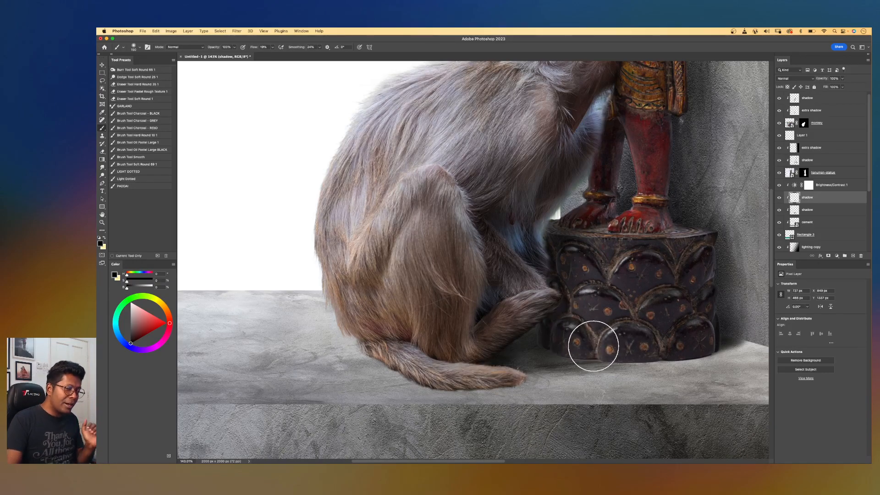
Add a Color Lookup adjustment layer at the top of the stack using the FallColors.look 3DLUT file.
{"action": "scroll", "coordinate": [541, 334], "scroll_direction": "up", "scroll_amount": 2}
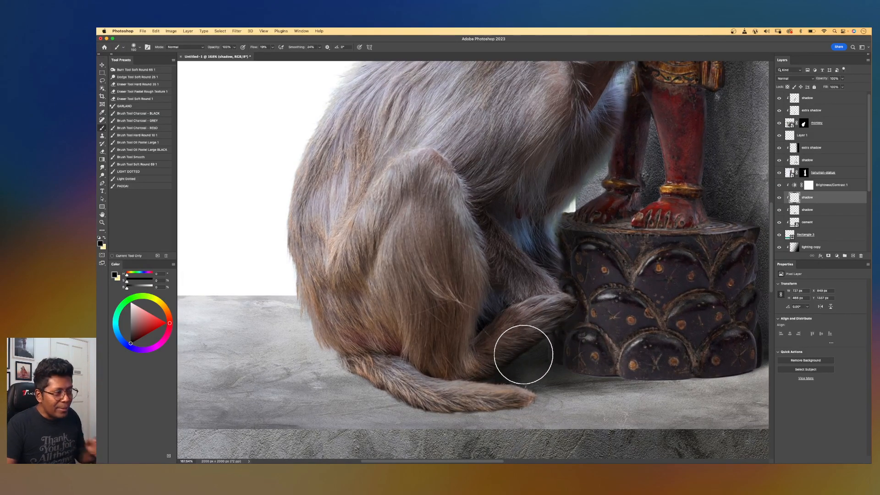
{"action": "scroll", "coordinate": [559, 303], "scroll_direction": "down", "scroll_amount": 3}
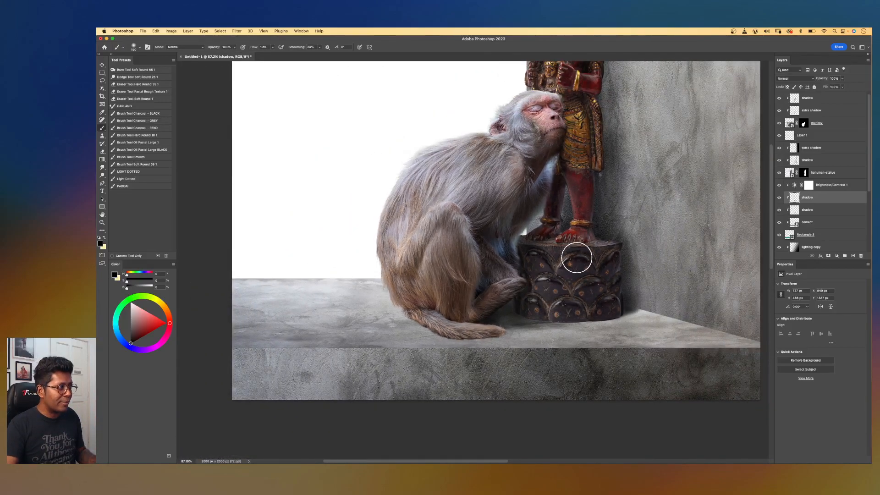
{"action": "scroll", "coordinate": [573, 256], "scroll_direction": "down", "scroll_amount": 2}
{"action": "scroll", "coordinate": [579, 250], "scroll_direction": "down", "scroll_amount": 1}
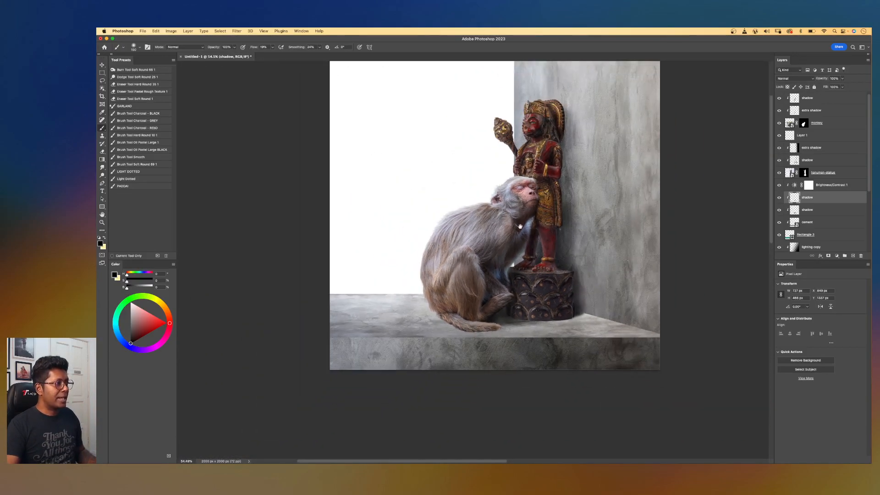
{"action": "scroll", "coordinate": [577, 253], "scroll_direction": "down", "scroll_amount": 2}
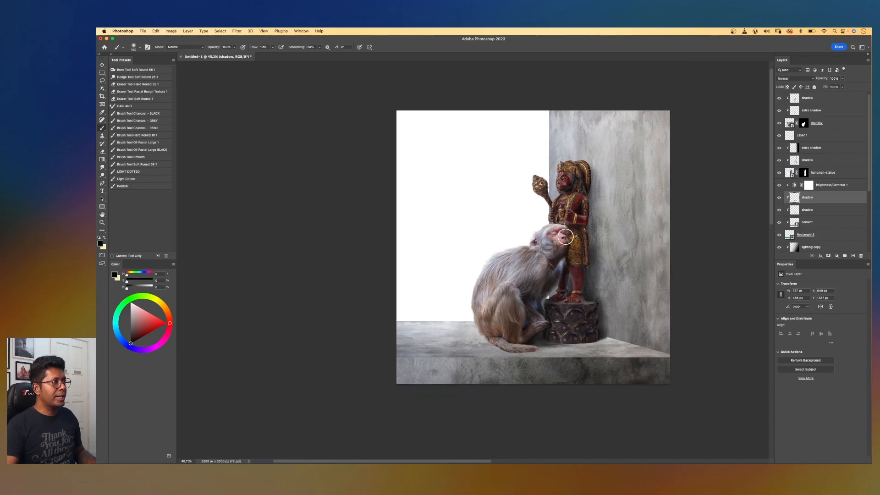
{"action": "scroll", "coordinate": [601, 221], "scroll_direction": "right", "scroll_amount": 2}
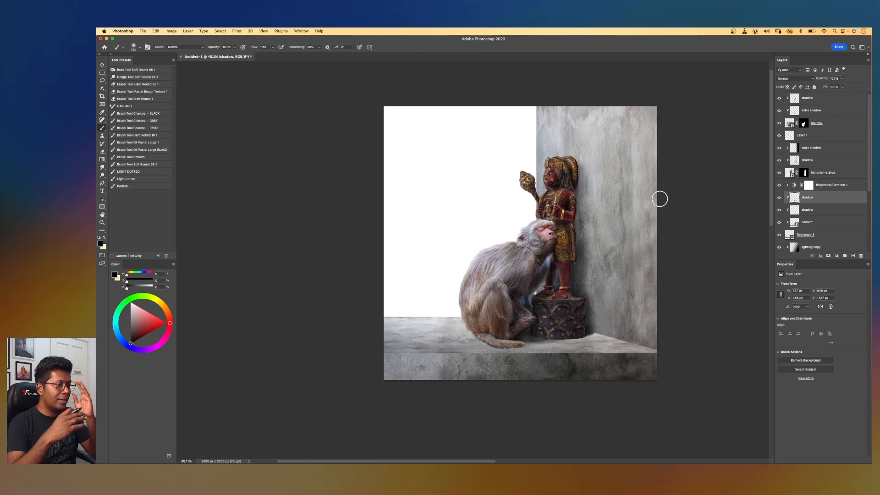
{"action": "scroll", "coordinate": [659, 199], "scroll_direction": "up", "scroll_amount": 3}
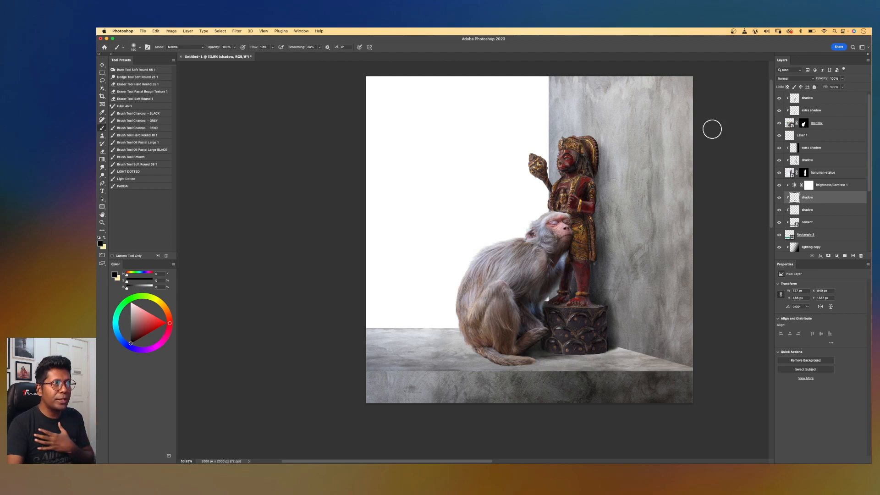
{"action": "left_click", "coordinate": [824, 98]}
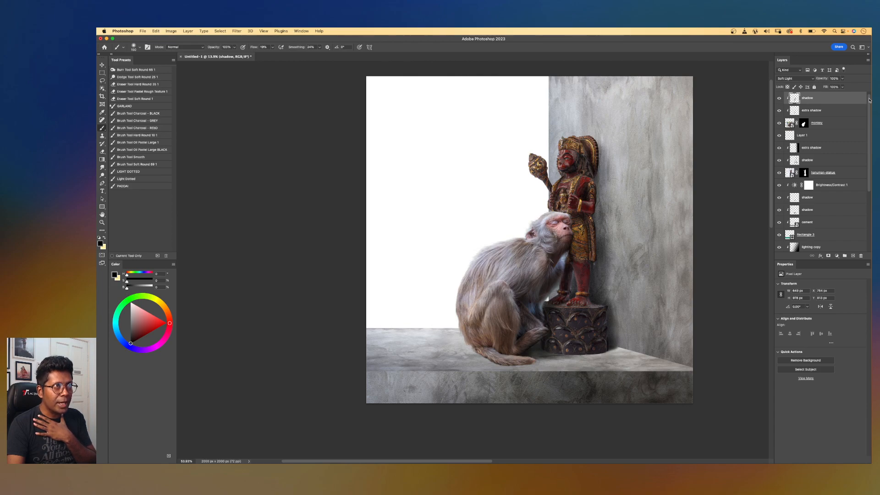
{"action": "left_click", "coordinate": [836, 256]}
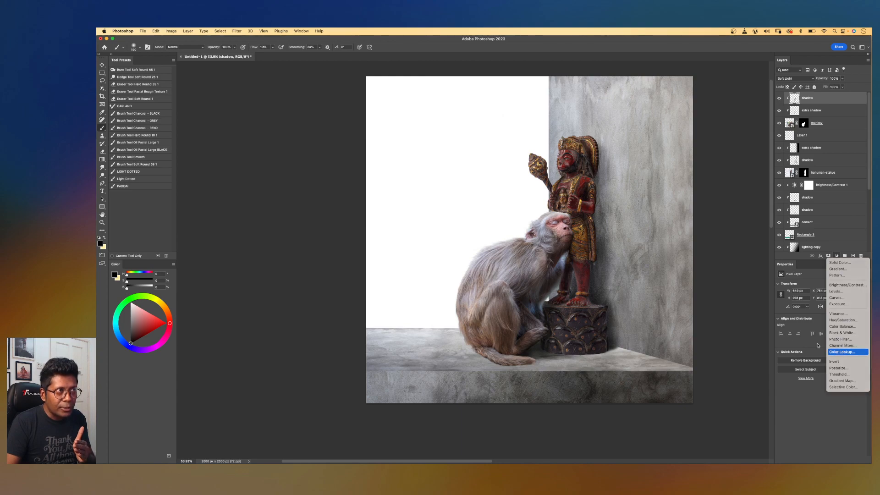
{"action": "left_click", "coordinate": [841, 351]}
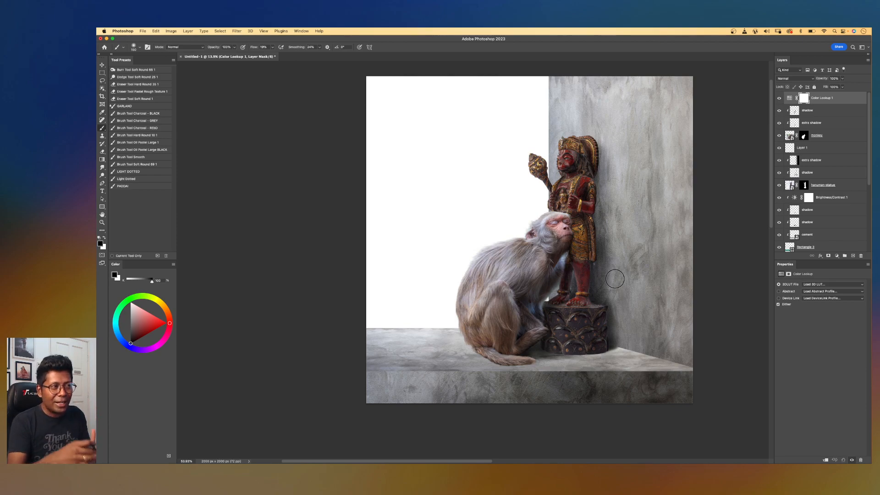
{"action": "left_click", "coordinate": [815, 285]}
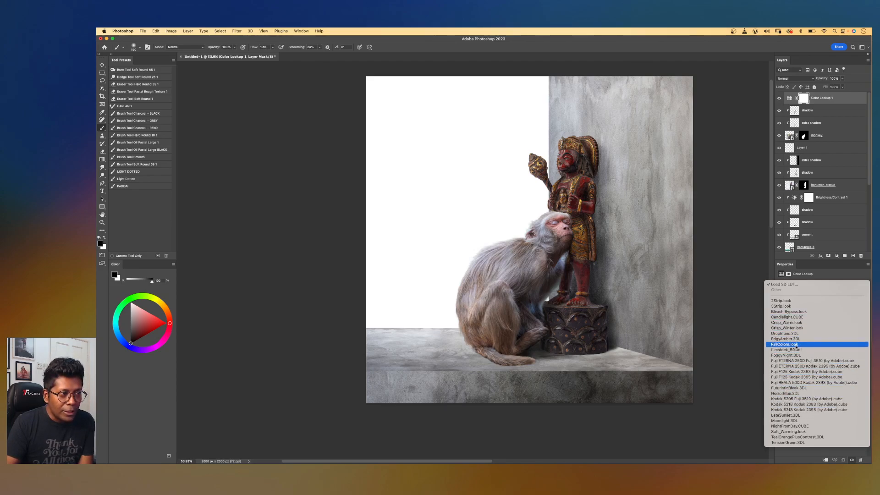
{"action": "left_click", "coordinate": [787, 345]}
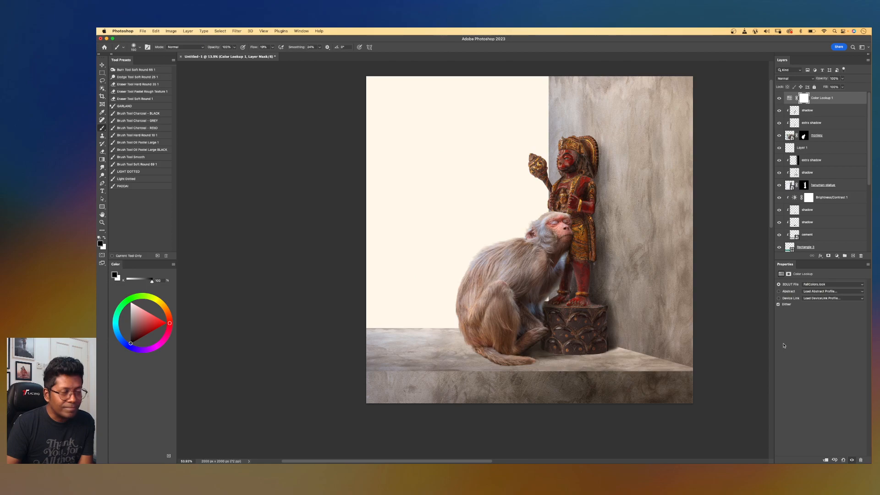
Toggle the Color Lookup layer's visibility to compare the grading before and after.
{"action": "scroll", "coordinate": [622, 291], "scroll_direction": "up", "scroll_amount": 2}
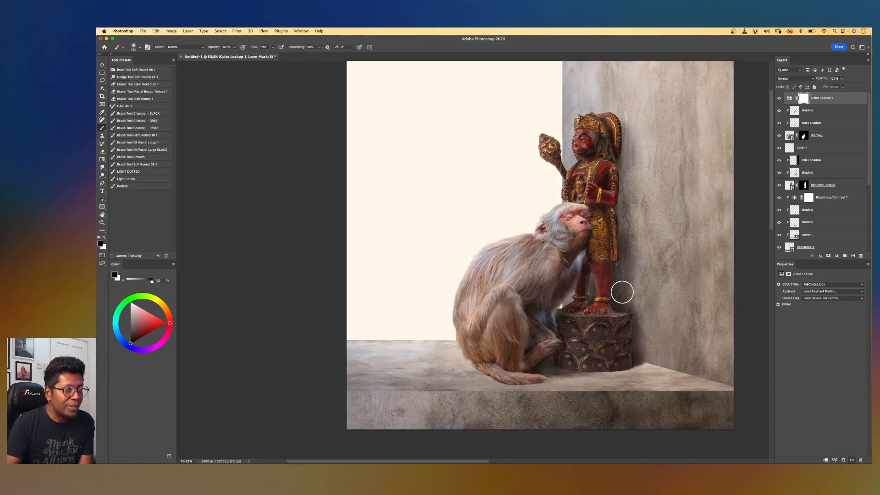
{"action": "left_click_drag", "start_coordinate": [636, 188], "coordinate": [580, 207]}
{"action": "scroll", "coordinate": [579, 208], "scroll_direction": "up", "scroll_amount": 1}
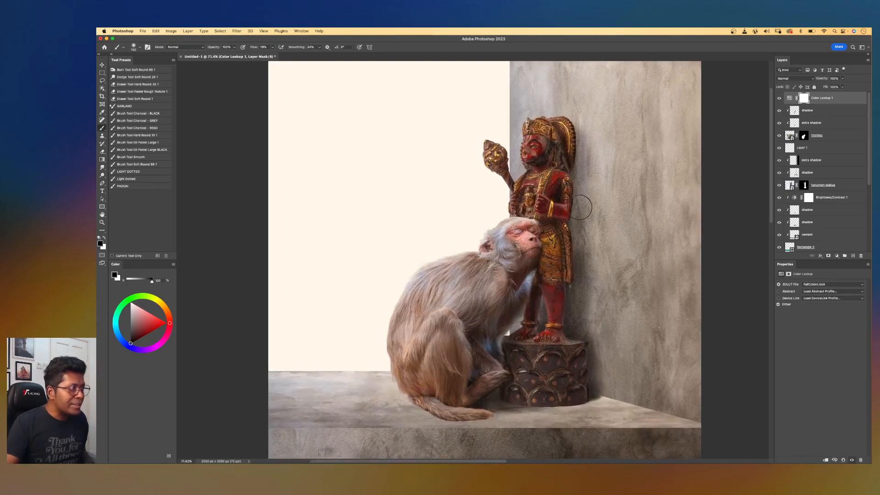
{"action": "left_click", "coordinate": [778, 99]}
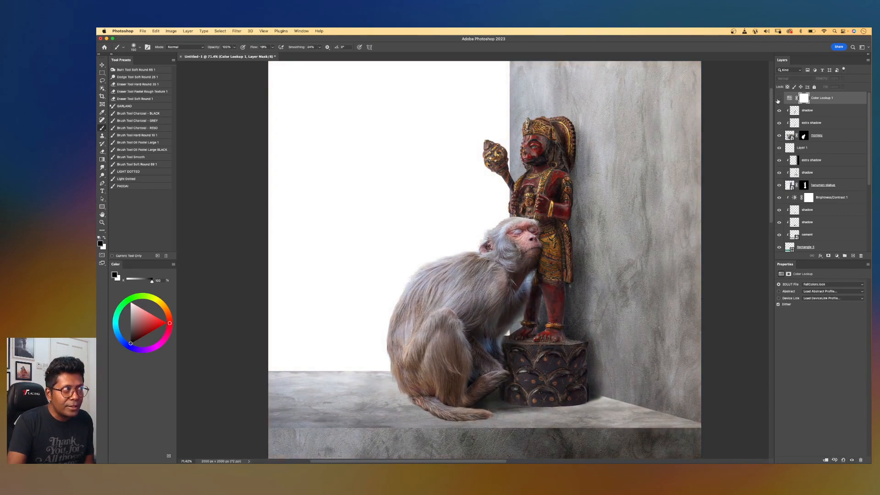
{"action": "left_click", "coordinate": [778, 99]}
{"action": "left_click", "coordinate": [777, 99]}
{"action": "left_click", "coordinate": [778, 99]}
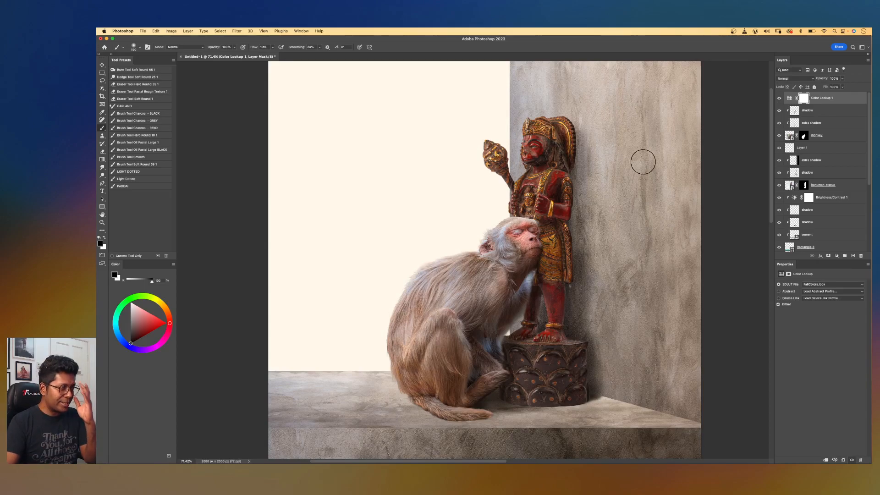
Select the bottom Background layer and unlock it.
{"action": "scroll", "coordinate": [643, 161], "scroll_direction": "down", "scroll_amount": 3}
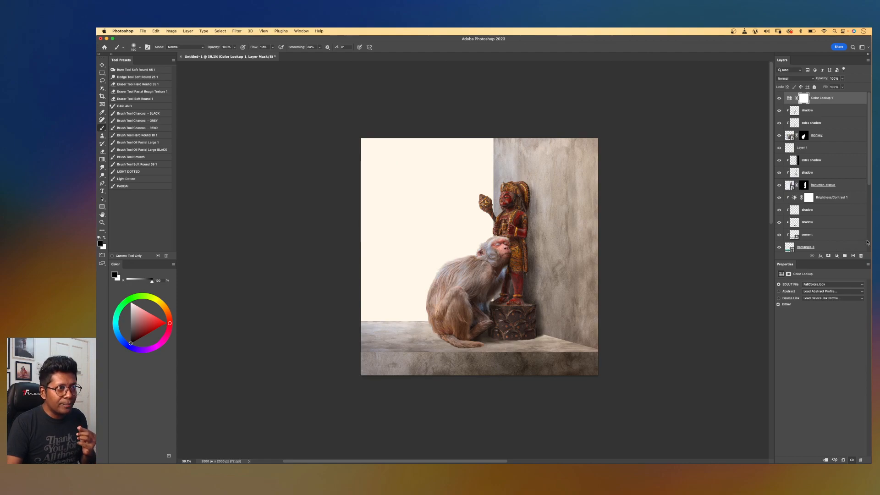
{"action": "scroll", "coordinate": [865, 241], "scroll_direction": "down", "scroll_amount": 5}
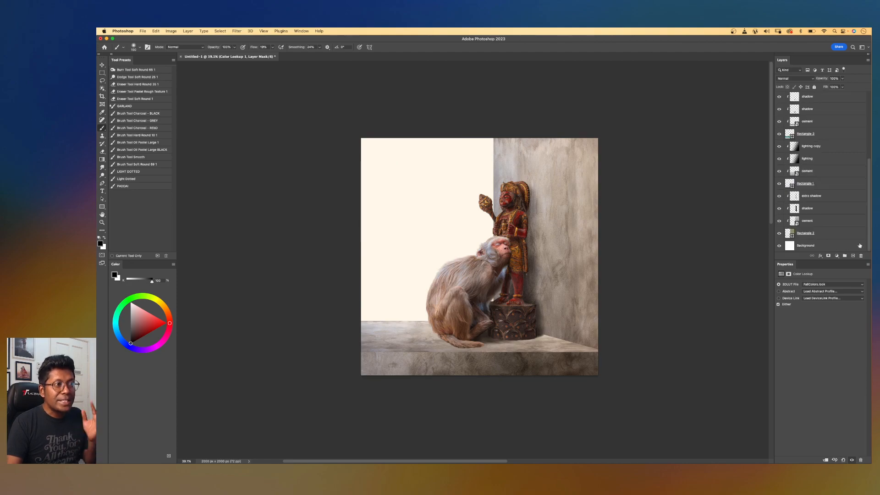
{"action": "left_click", "coordinate": [826, 247]}
{"action": "left_click", "coordinate": [858, 246]}
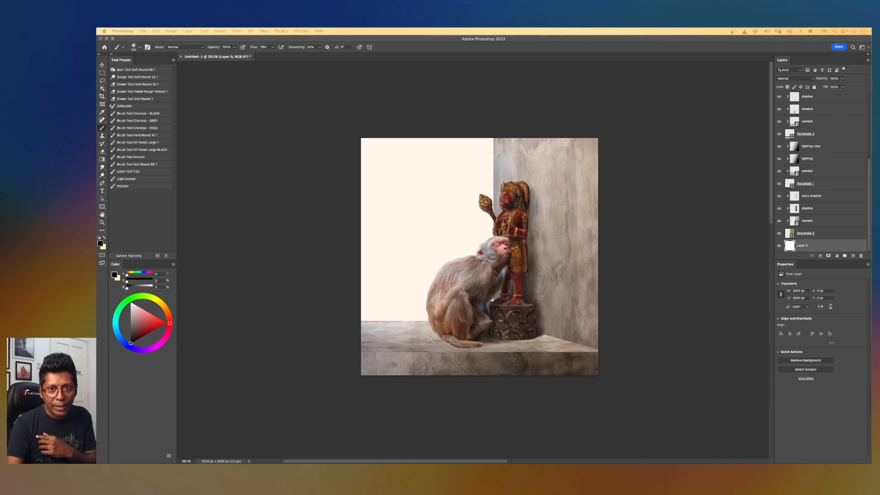
Place the park photo above the bottom layer, stretch it wider and move it down to fill the background.
{"action": "left_click_drag", "start_coordinate": [567, 223], "coordinate": [504, 206]}
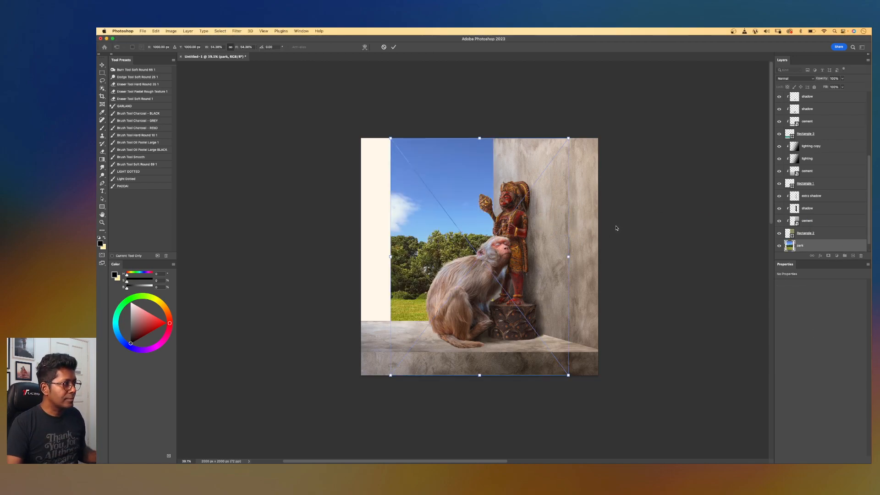
{"action": "left_click_drag", "start_coordinate": [568, 256], "coordinate": [600, 256]}
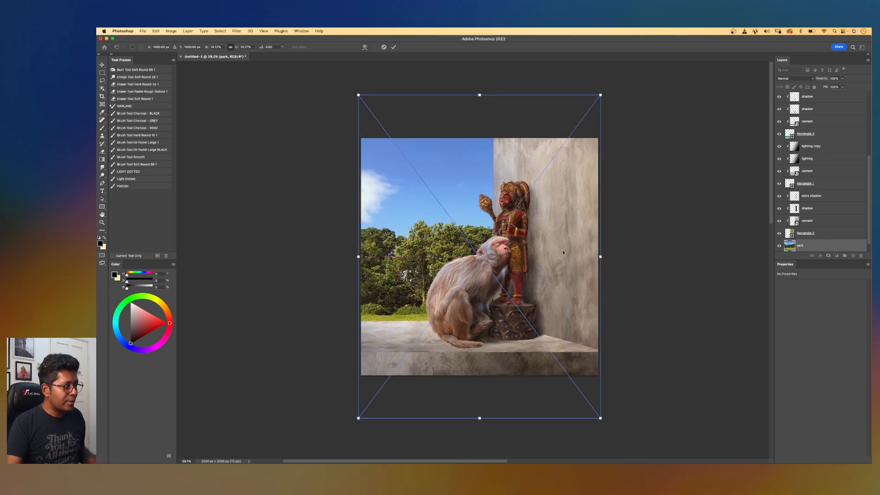
{"action": "left_click_drag", "start_coordinate": [555, 227], "coordinate": [559, 271]}
{"action": "key", "text": "Return"}
{"action": "key", "text": "b"}
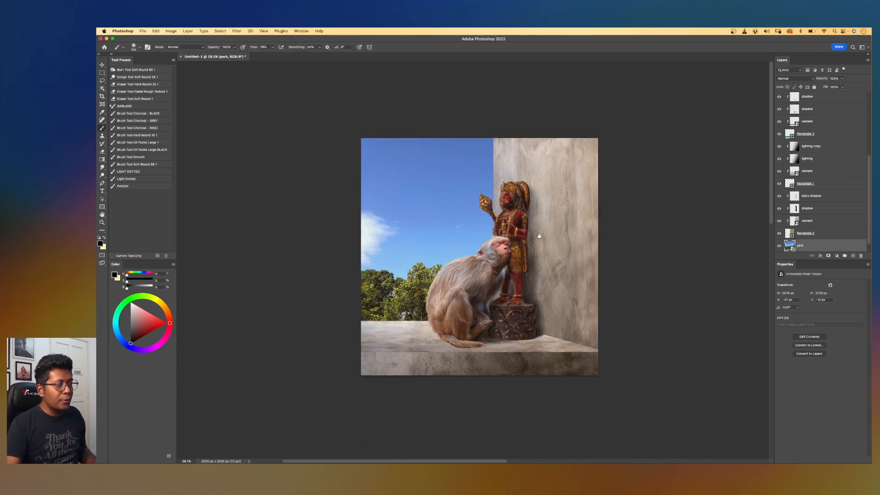
{"action": "left_click_drag", "start_coordinate": [539, 236], "coordinate": [615, 223]}
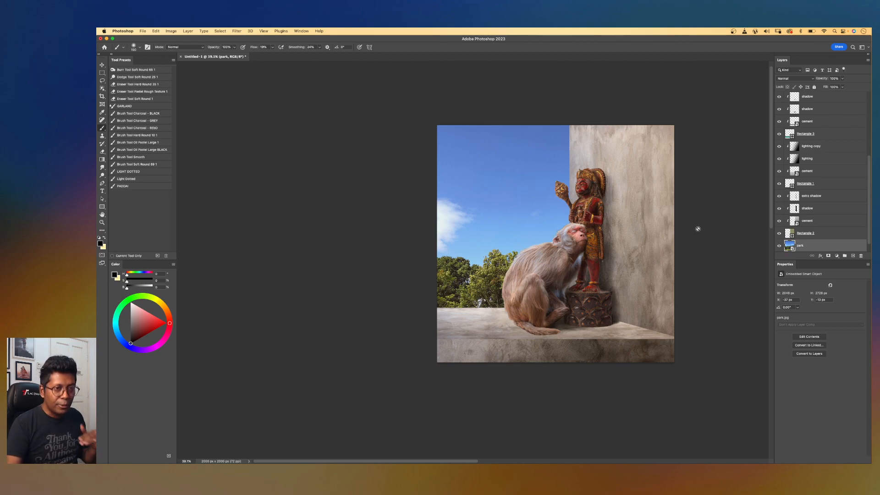
Duplicate the park layer, set the copy's blend mode to Screen, and toggle its visibility to compare.
{"action": "scroll", "coordinate": [850, 243], "scroll_direction": "down", "scroll_amount": 1}
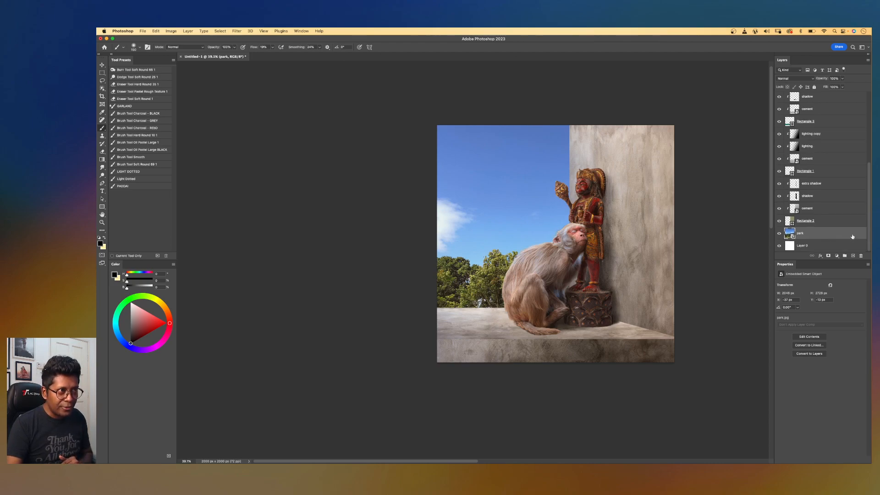
{"action": "key", "text": "super+j"}
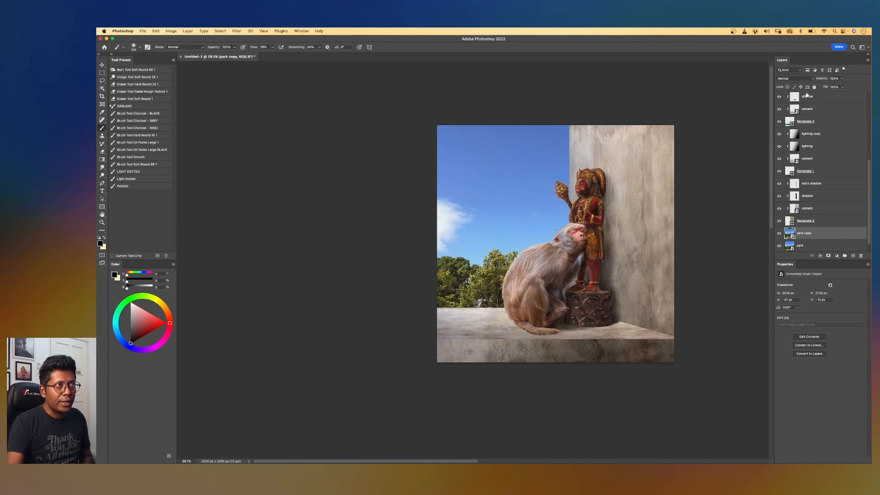
{"action": "left_click", "coordinate": [797, 79]}
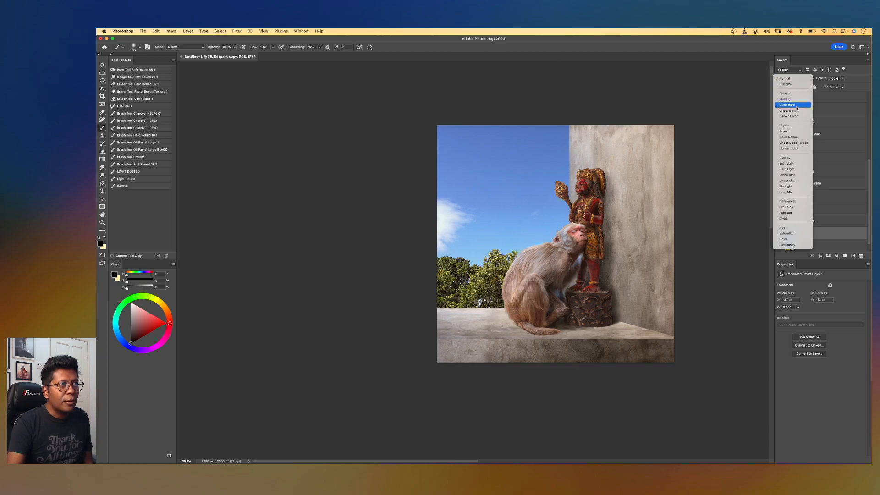
{"action": "left_click", "coordinate": [790, 133]}
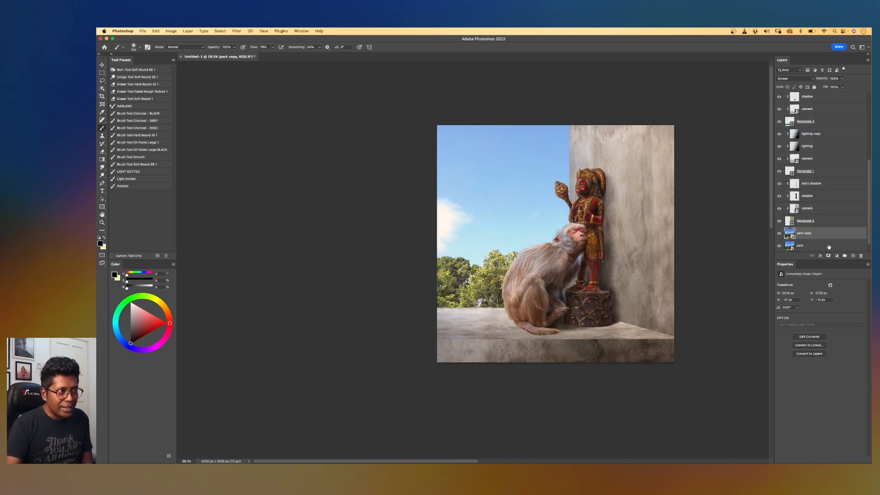
{"action": "left_click", "coordinate": [778, 235]}
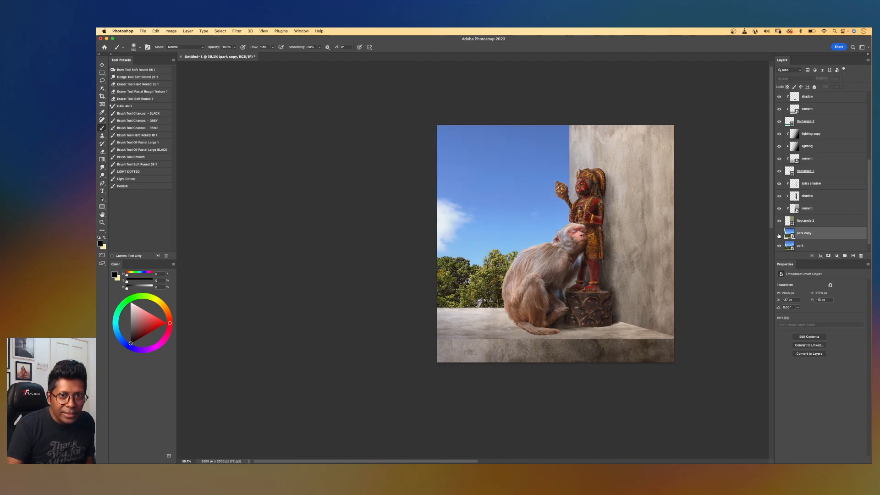
Toggle the Screen park copy layer's visibility several more times to compare the brightened background.
{"action": "left_click", "coordinate": [778, 236]}
{"action": "left_click", "coordinate": [778, 235]}
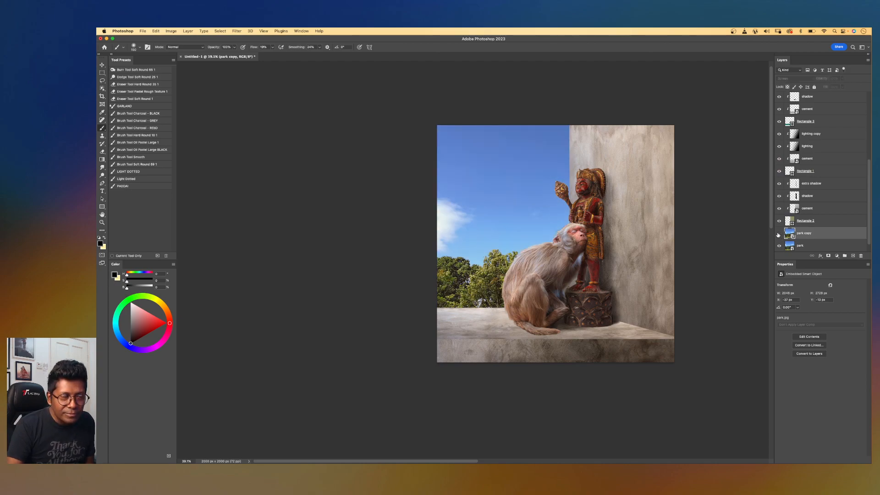
{"action": "left_click", "coordinate": [778, 235]}
{"action": "left_click", "coordinate": [778, 234]}
{"action": "left_click", "coordinate": [778, 234]}
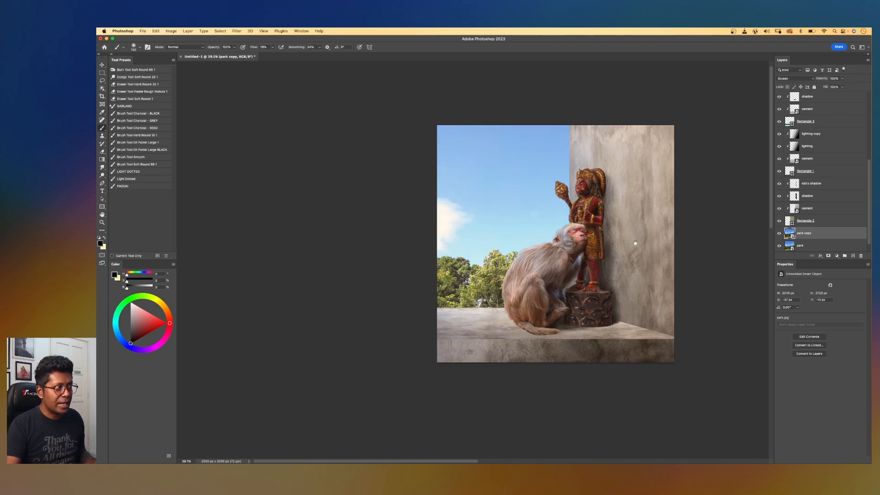
{"action": "scroll", "coordinate": [641, 240], "scroll_direction": "right", "scroll_amount": 3}
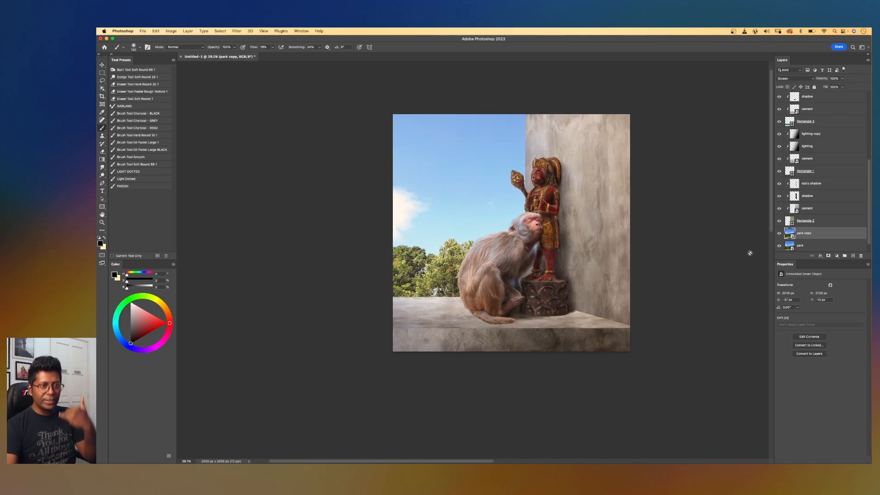
Create a new layer above the park copy and name it light.
{"action": "left_click", "coordinate": [853, 255]}
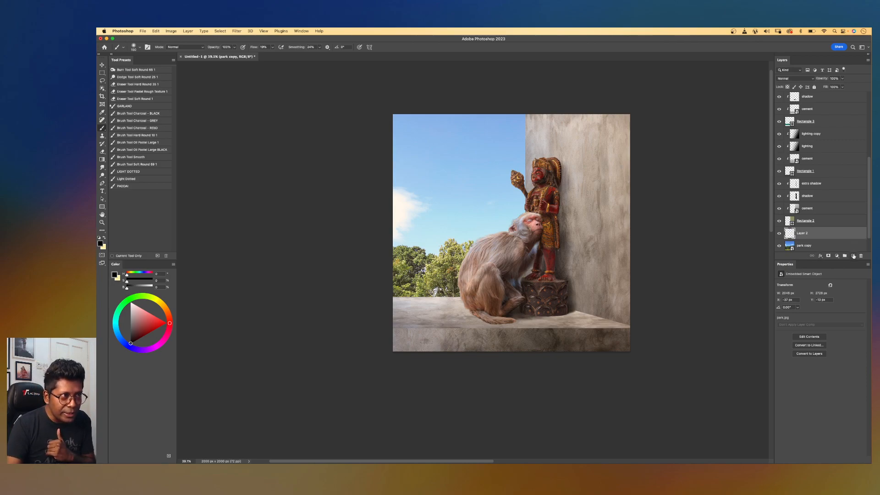
{"action": "double_click", "coordinate": [801, 233]}
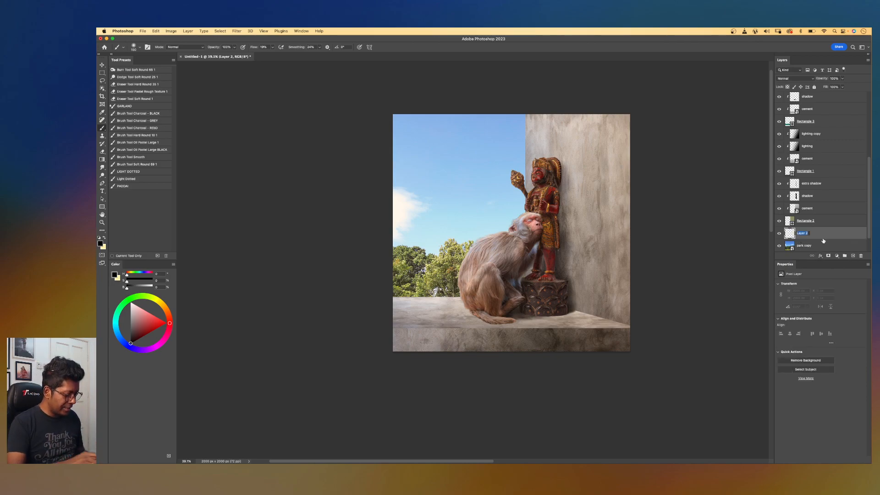
{"action": "type", "text": "light"}
{"action": "key", "text": "Return"}
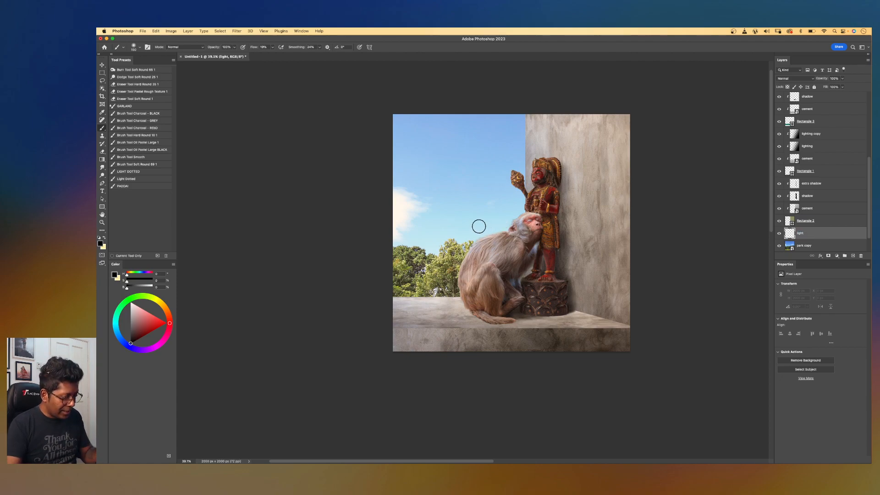
Fill the light layer with a pale cream color sampled from the sky and warmed slightly.
{"action": "key", "text": "alt"}
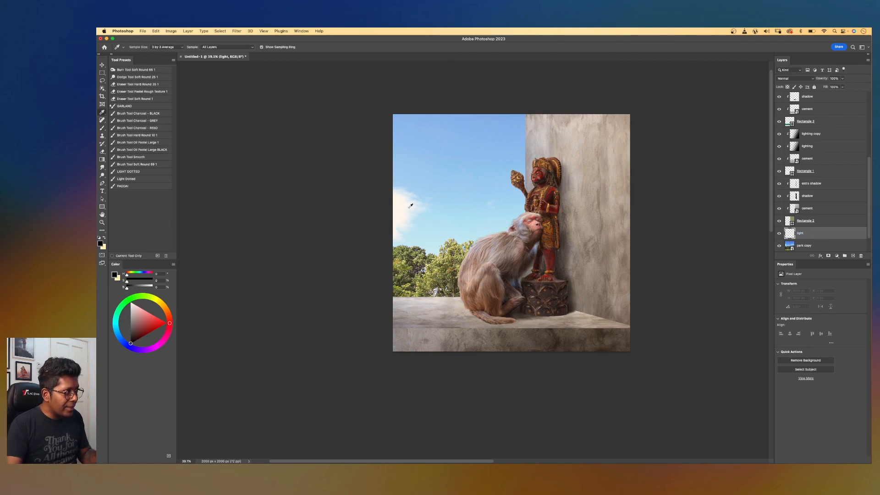
{"action": "key", "text": "alt"}
{"action": "left_click_drag", "start_coordinate": [417, 213], "coordinate": [412, 211]}
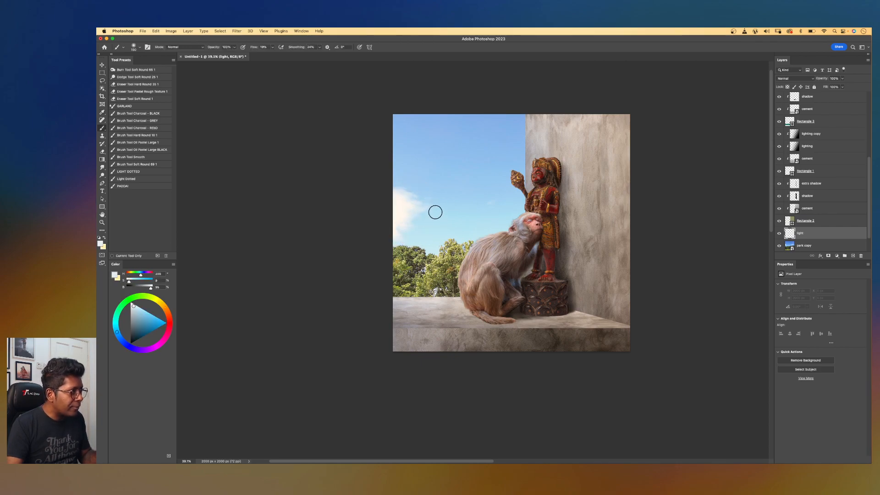
{"action": "key", "text": "g"}
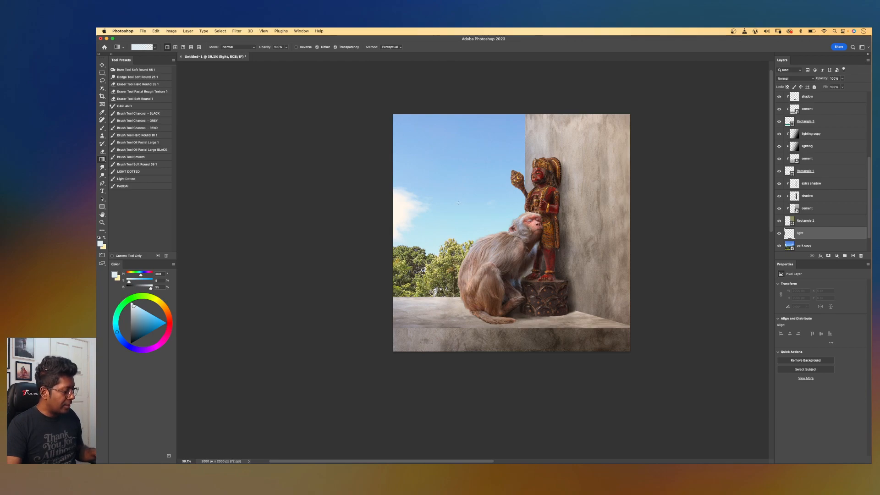
{"action": "key", "text": "shift+g"}
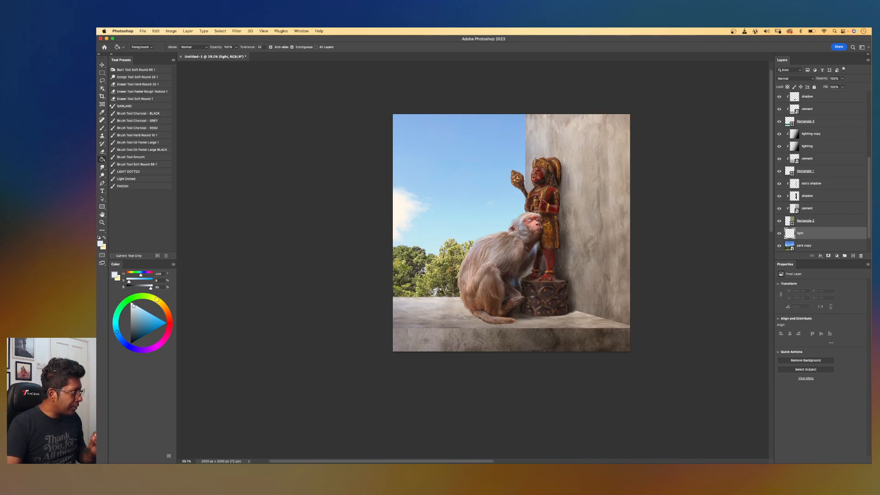
{"action": "left_click", "coordinate": [157, 300]}
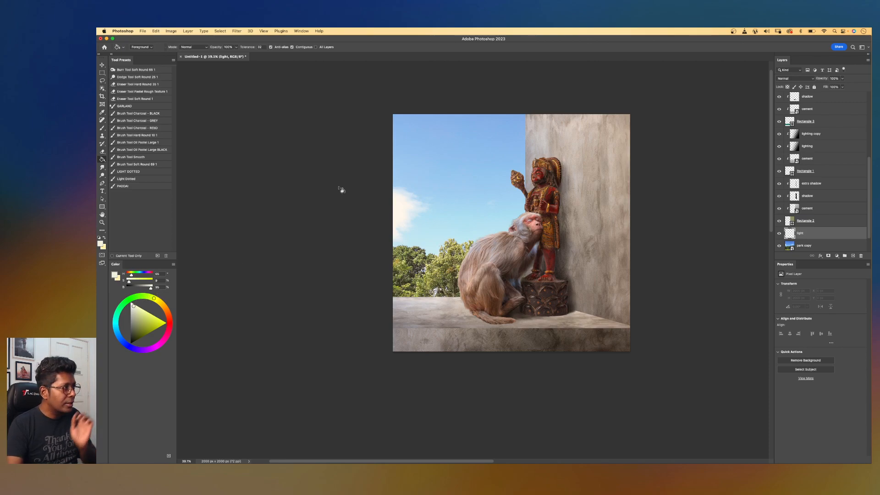
{"action": "left_click", "coordinate": [420, 192]}
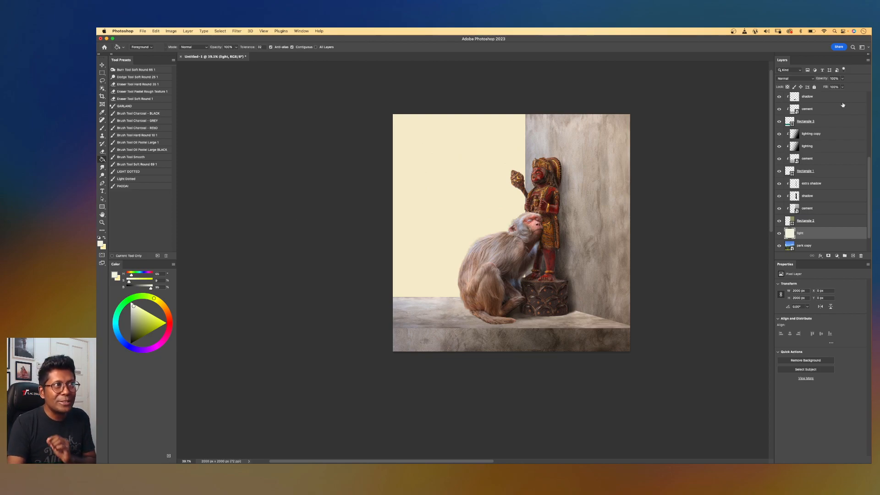
Lower the light layer's opacity to 33%.
{"action": "left_click", "coordinate": [842, 78]}
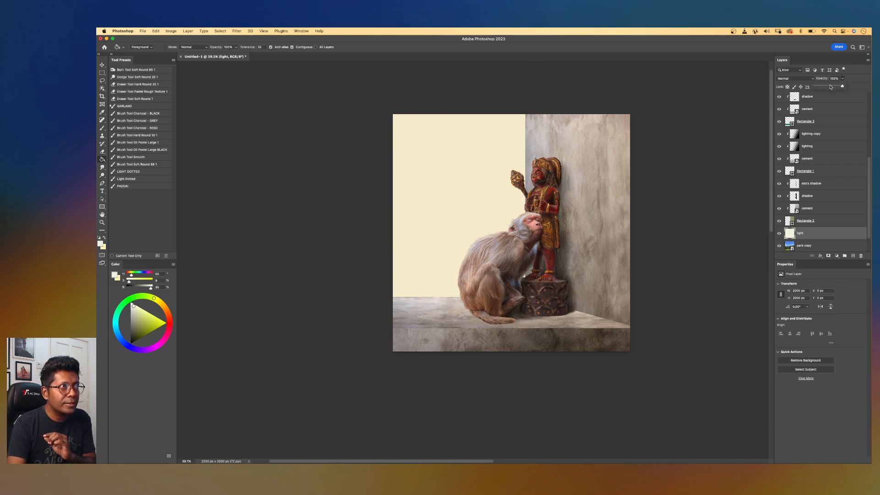
{"action": "left_click", "coordinate": [830, 87]}
{"action": "left_click_drag", "start_coordinate": [830, 87], "coordinate": [826, 87]}
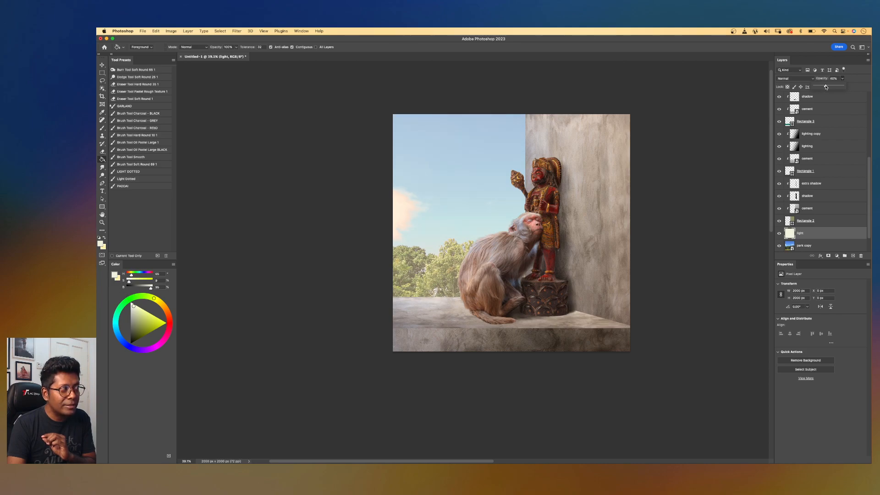
{"action": "left_click_drag", "start_coordinate": [824, 87], "coordinate": [824, 87]}
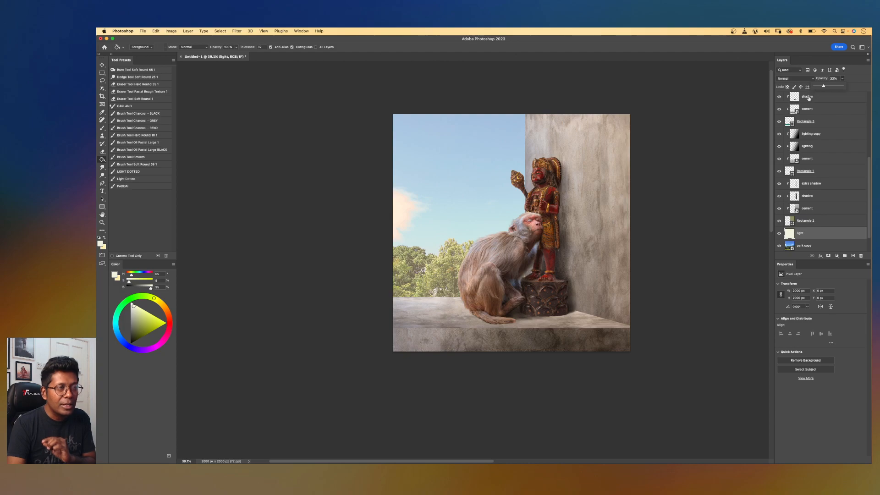
Toggle the light layer's visibility to compare the hazy background before and after.
{"action": "scroll", "coordinate": [807, 218], "scroll_direction": "down", "scroll_amount": 2}
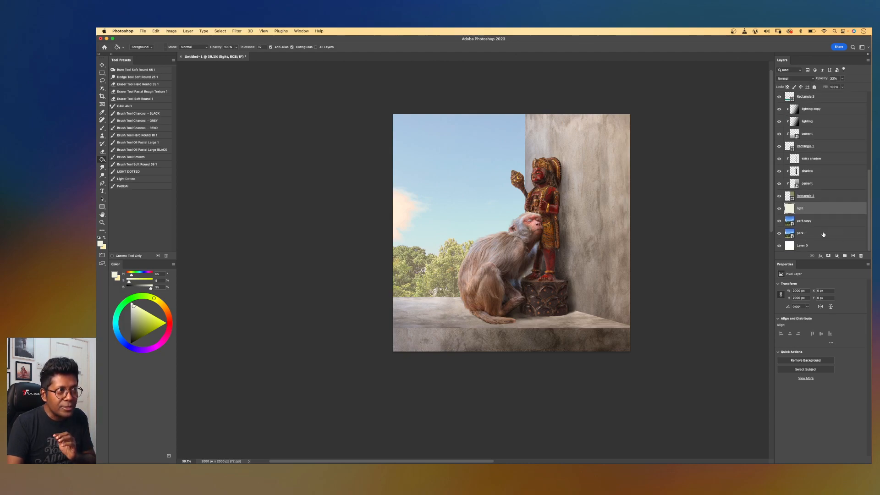
{"action": "left_click_drag", "start_coordinate": [779, 209], "coordinate": [778, 222]}
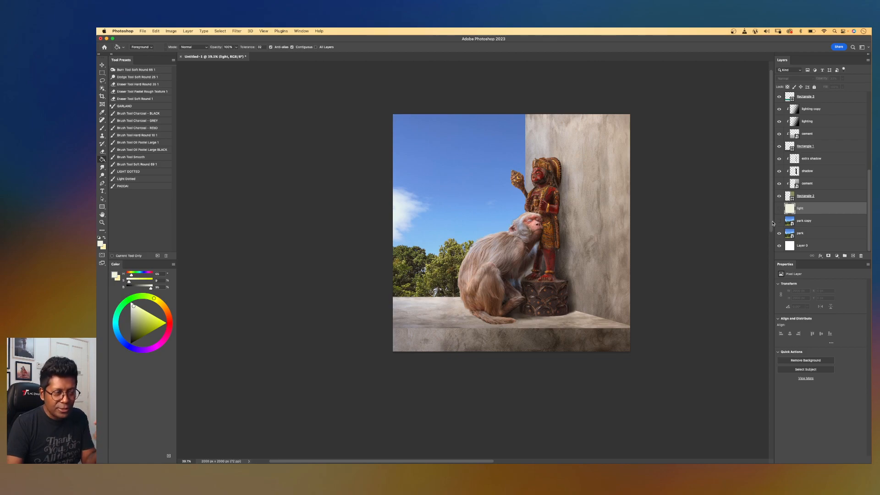
{"action": "left_click_drag", "start_coordinate": [779, 221], "coordinate": [779, 209]}
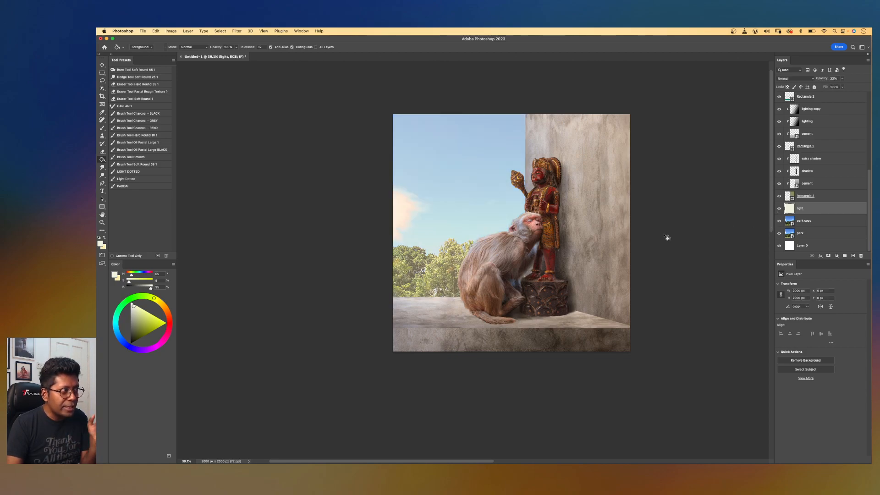
{"action": "scroll", "coordinate": [578, 248], "scroll_direction": "down", "scroll_amount": 5}
{"action": "scroll", "coordinate": [578, 249], "scroll_direction": "up", "scroll_amount": 6}
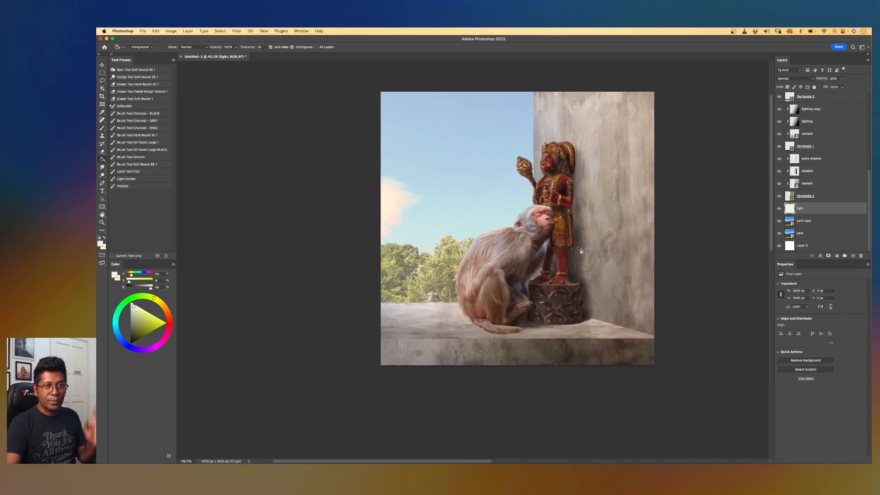
{"action": "scroll", "coordinate": [625, 212], "scroll_direction": "up", "scroll_amount": 2}
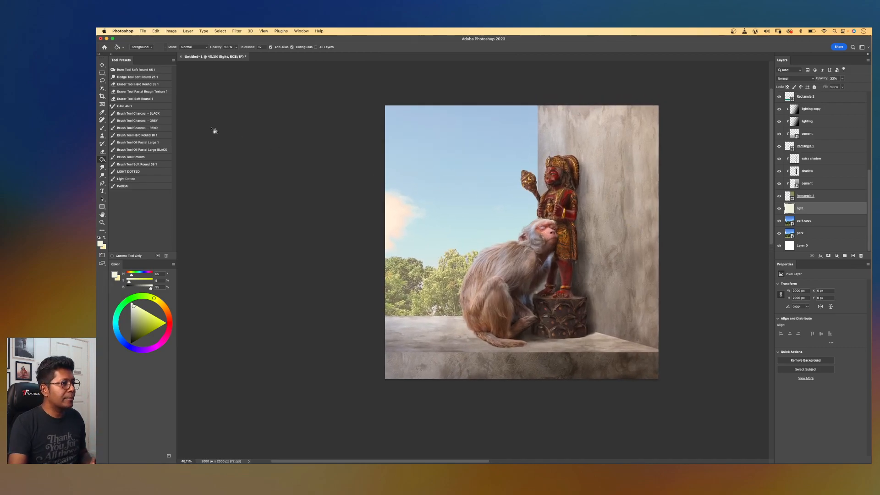
Place the pot image above the top shadow layer and move it onto the ledge beside the statue's base.
{"action": "left_click", "coordinate": [102, 65]}
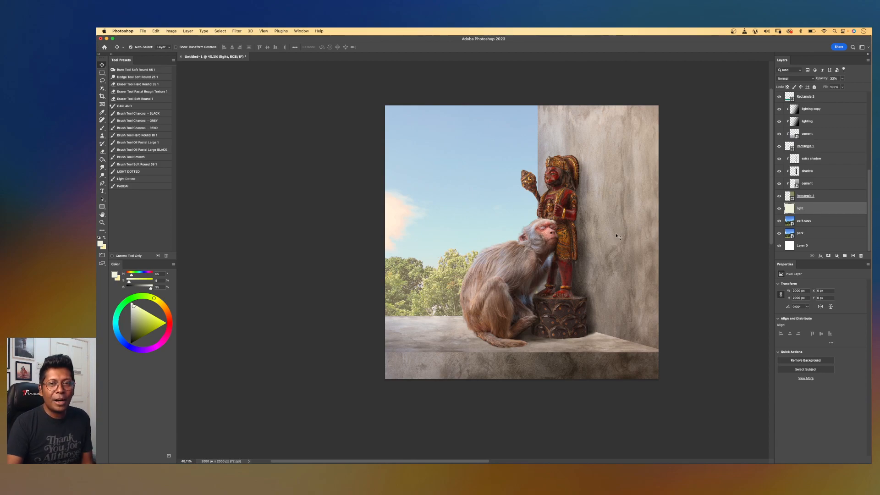
{"action": "left_click", "coordinate": [869, 98]}
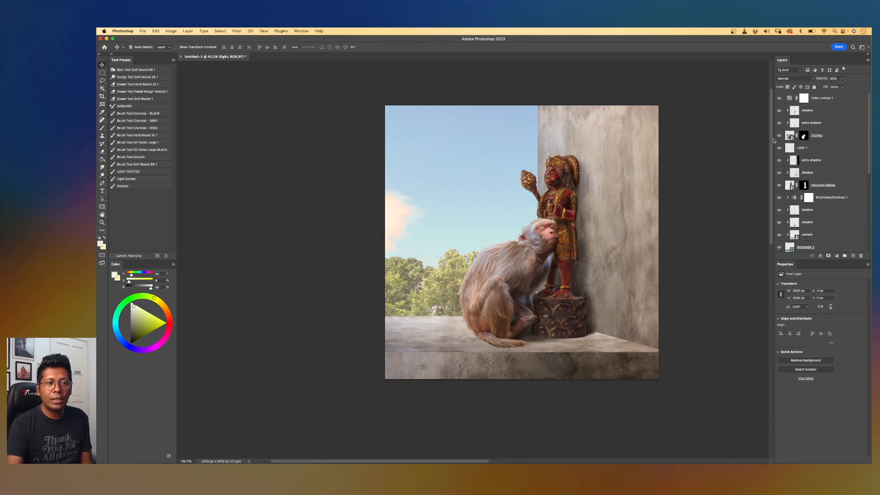
{"action": "left_click", "coordinate": [834, 112]}
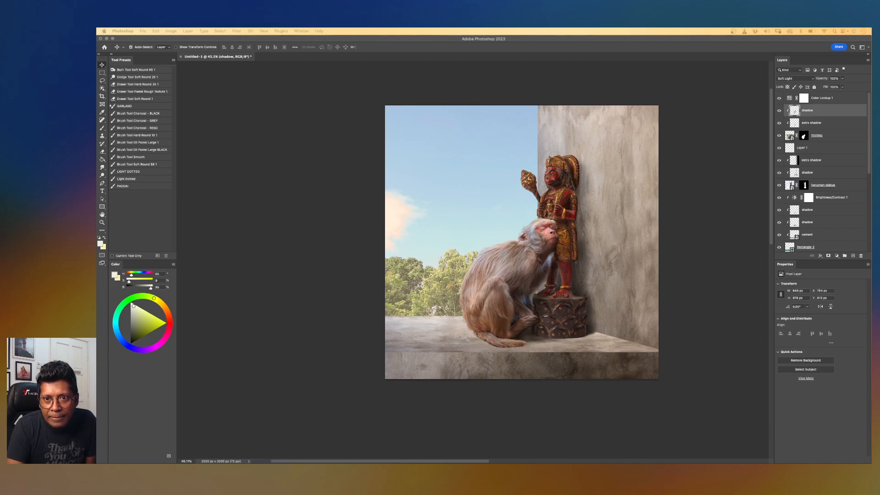
{"action": "left_click_drag", "start_coordinate": [879, 257], "coordinate": [668, 270]}
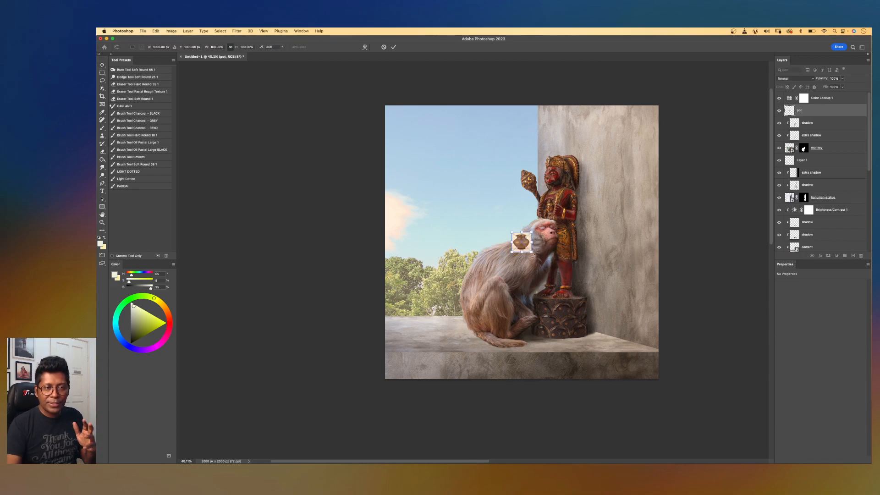
{"action": "left_click_drag", "start_coordinate": [530, 251], "coordinate": [579, 330]}
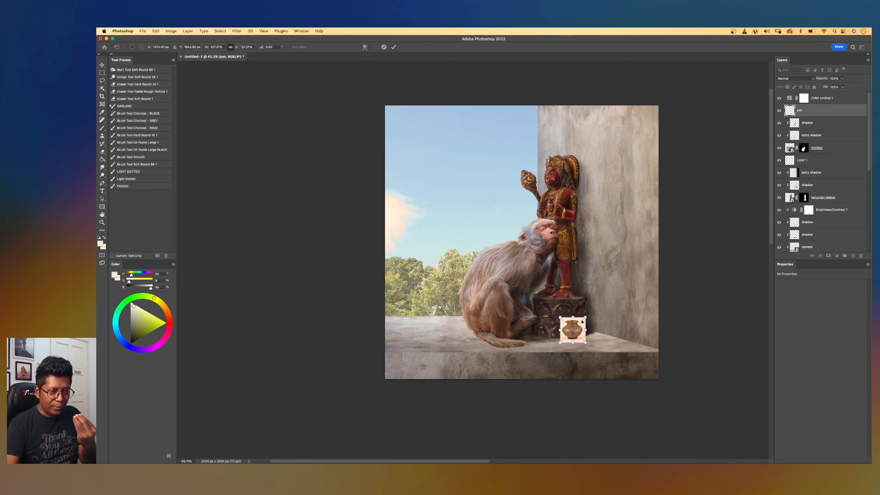
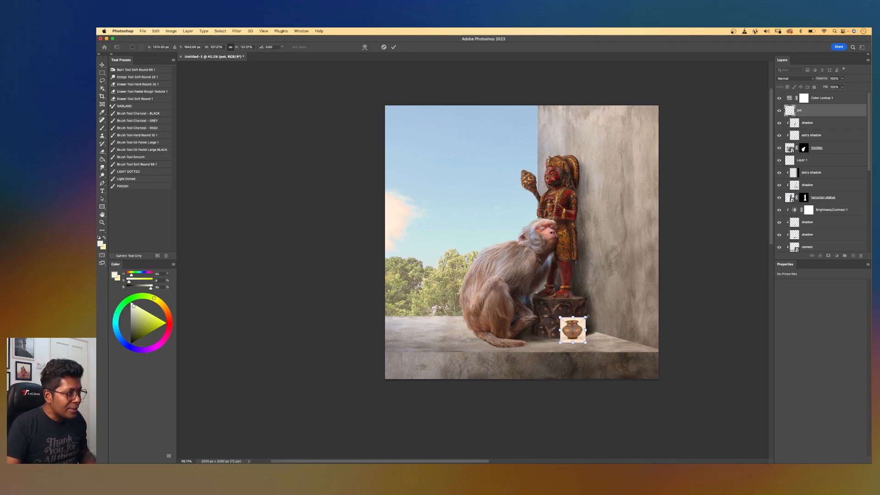
Commit the pot's placement on the ledge and apply the Sharpen filter to the pot layer.
{"action": "mouse_move", "coordinate": [587, 315]}
{"action": "left_mouse_down"}
{"action": "mouse_move", "coordinate": [595, 310]}
{"action": "mouse_move", "coordinate": [587, 315]}
{"action": "left_mouse_up"}
{"action": "key", "text": "Return"}
{"action": "scroll", "coordinate": [584, 317], "scroll_direction": "up", "scroll_amount": 5}
{"action": "left_click_drag", "start_coordinate": [669, 353], "coordinate": [479, 266]}
{"action": "left_click_drag", "start_coordinate": [530, 352], "coordinate": [527, 352]}
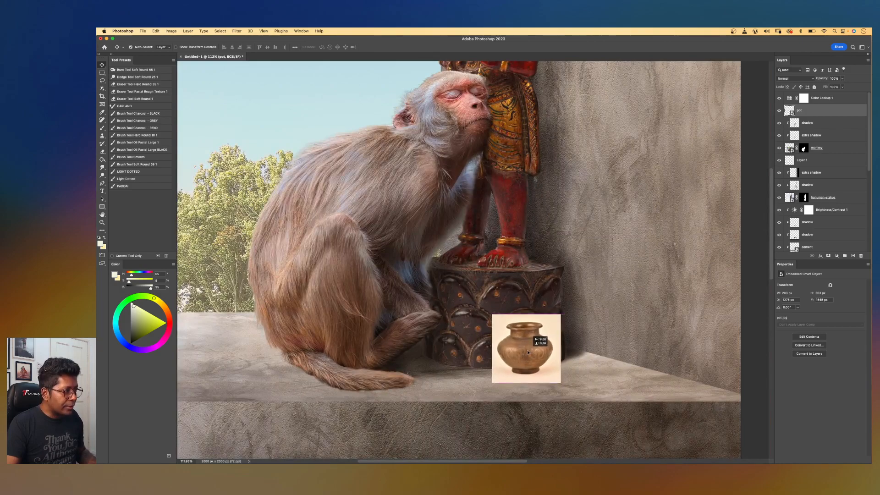
{"action": "left_click", "coordinate": [236, 31]}
{"action": "mouse_move", "coordinate": [293, 141]}
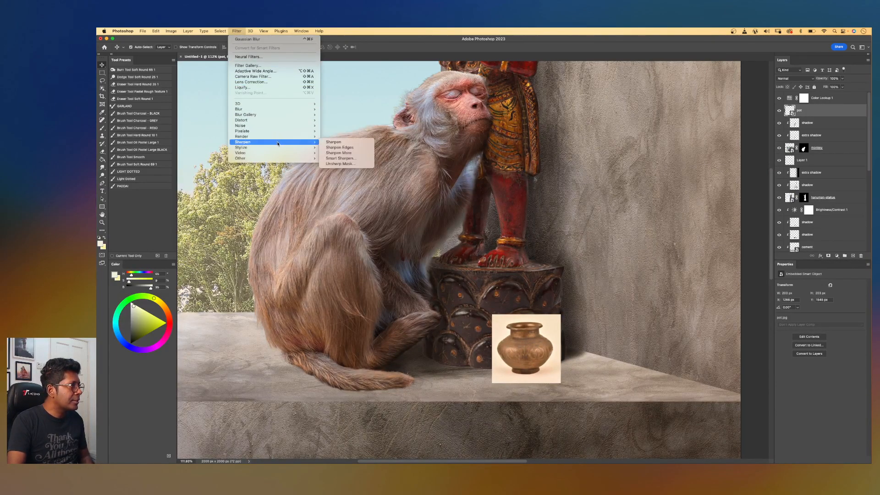
{"action": "left_click", "coordinate": [351, 142]}
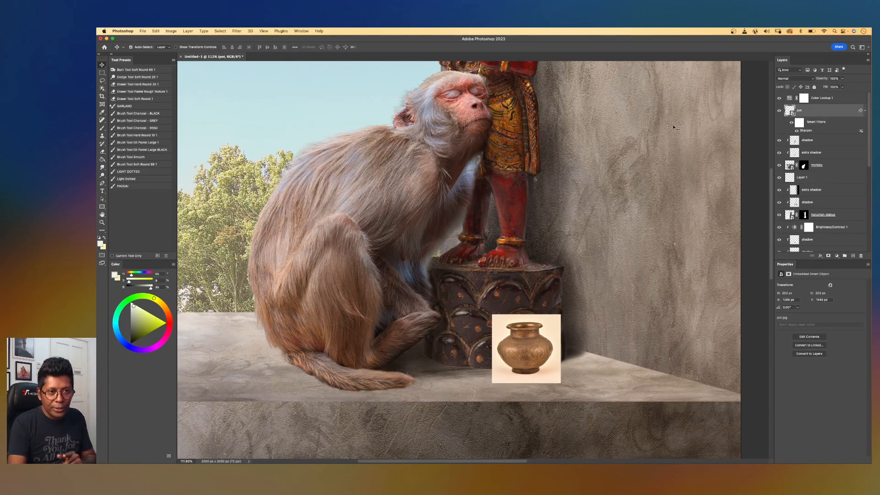
Mask out the pot photo's background and nudge the pot slightly right against the pedestal.
{"action": "key", "text": "w"}
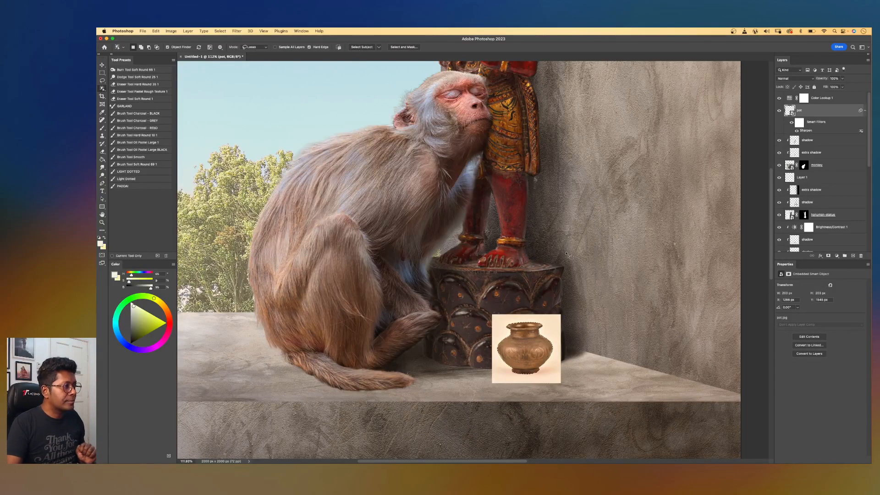
{"action": "left_click", "coordinate": [828, 256]}
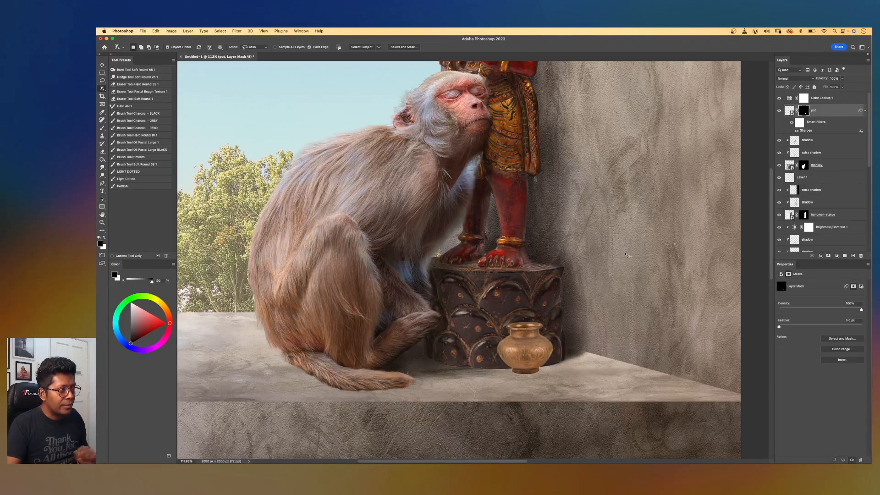
{"action": "key", "text": "v"}
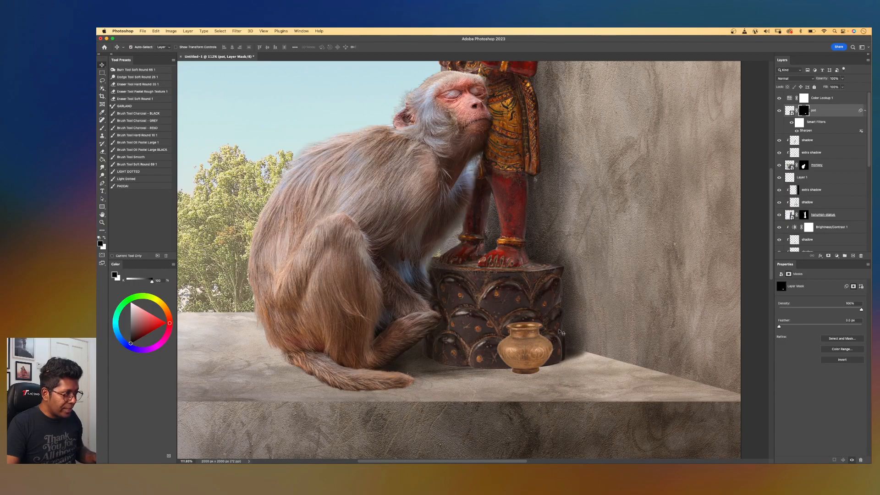
{"action": "mouse_move", "coordinate": [525, 357]}
{"action": "left_mouse_down"}
{"action": "mouse_move", "coordinate": [510, 370]}
{"action": "mouse_move", "coordinate": [534, 358]}
{"action": "left_mouse_up"}
{"action": "scroll", "coordinate": [553, 303], "scroll_direction": "down", "scroll_amount": 5}
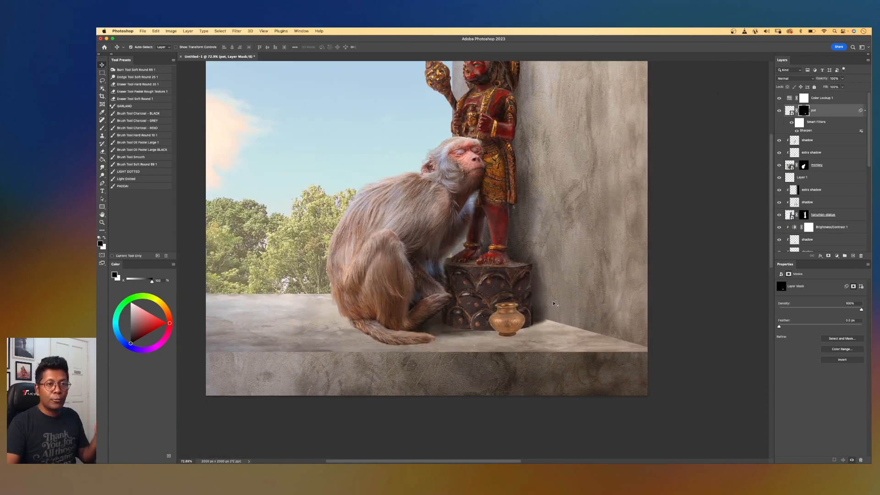
{"action": "scroll", "coordinate": [553, 303], "scroll_direction": "up", "scroll_amount": 5}
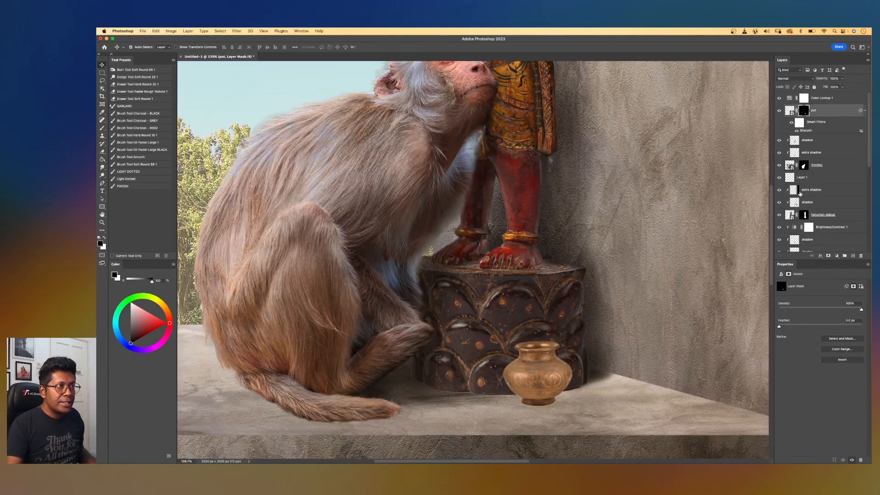
Add a new layer above the pot named shadow and set its blend mode to Soft Light.
{"action": "left_click", "coordinate": [851, 256]}
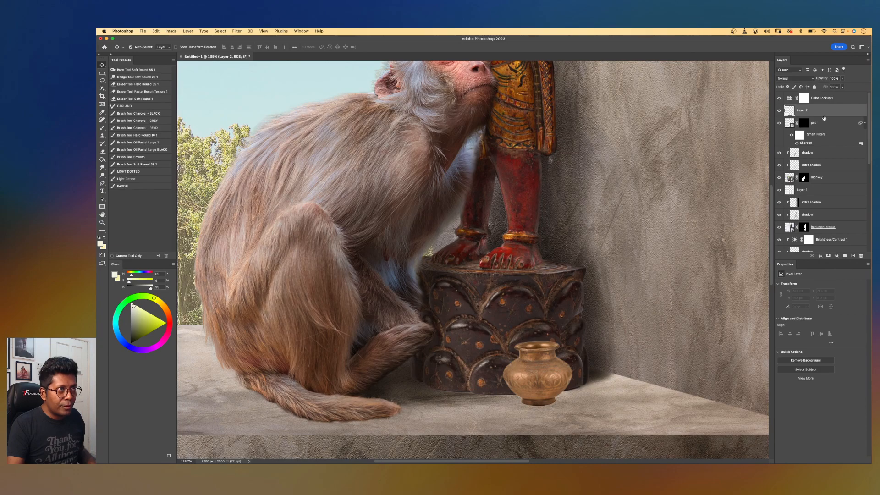
{"action": "double_click", "coordinate": [801, 110]}
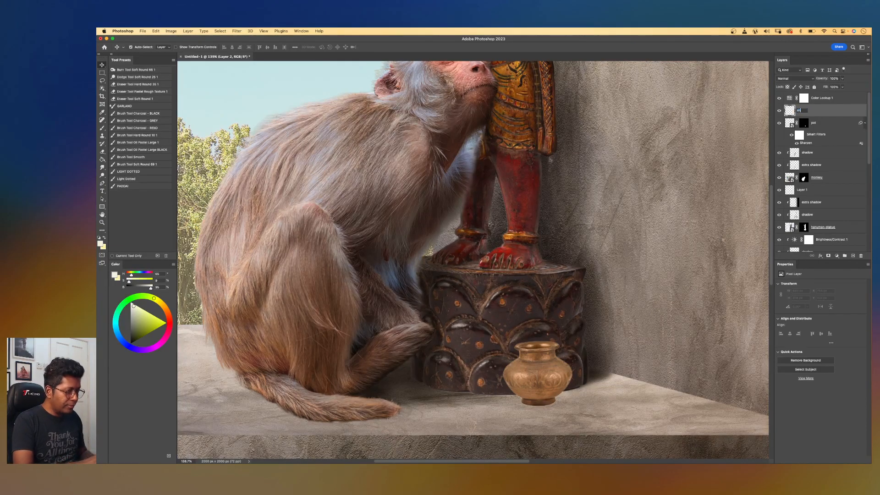
{"action": "key", "text": "Return"}
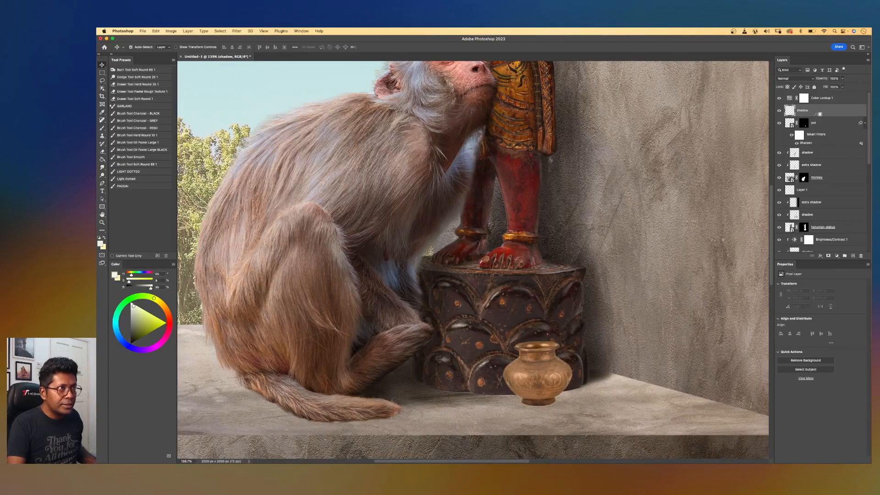
{"action": "left_click", "coordinate": [819, 115], "text": "alt"}
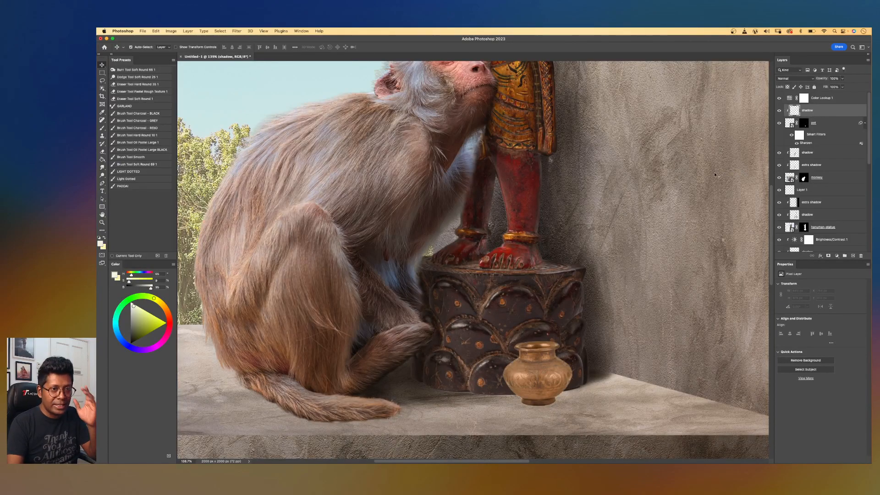
{"action": "key", "text": "b"}
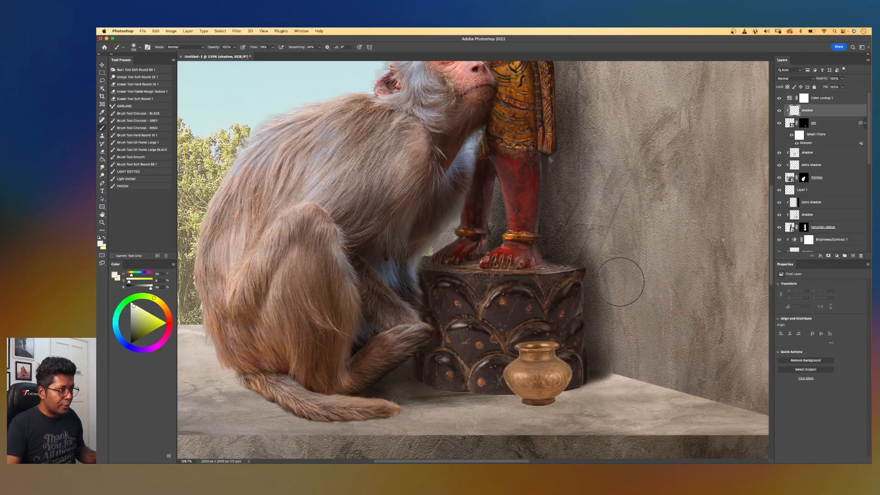
{"action": "left_click", "coordinate": [792, 78]}
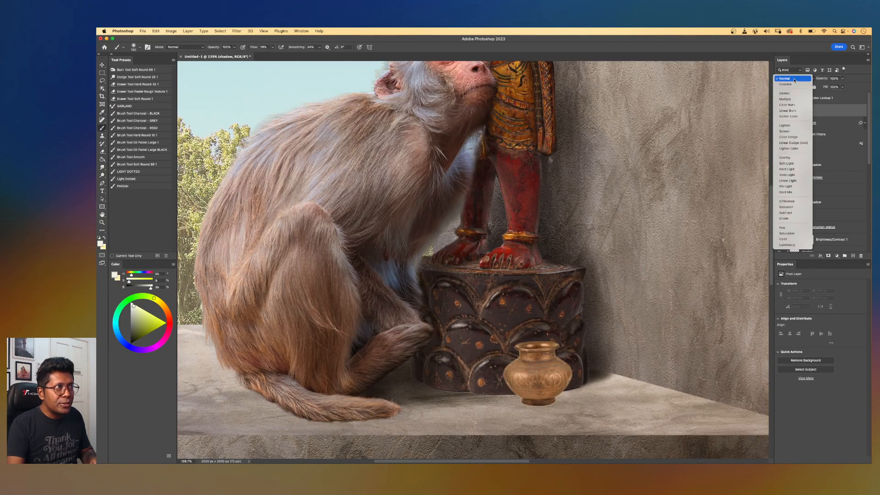
{"action": "left_click", "coordinate": [800, 164]}
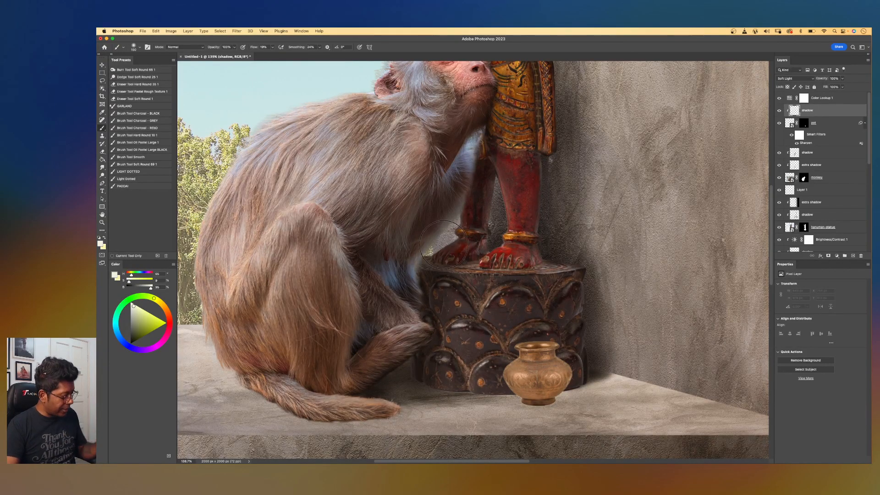
Paint black shadow around the pot with a soft brush on the new shadow layer.
{"action": "key", "text": "d"}
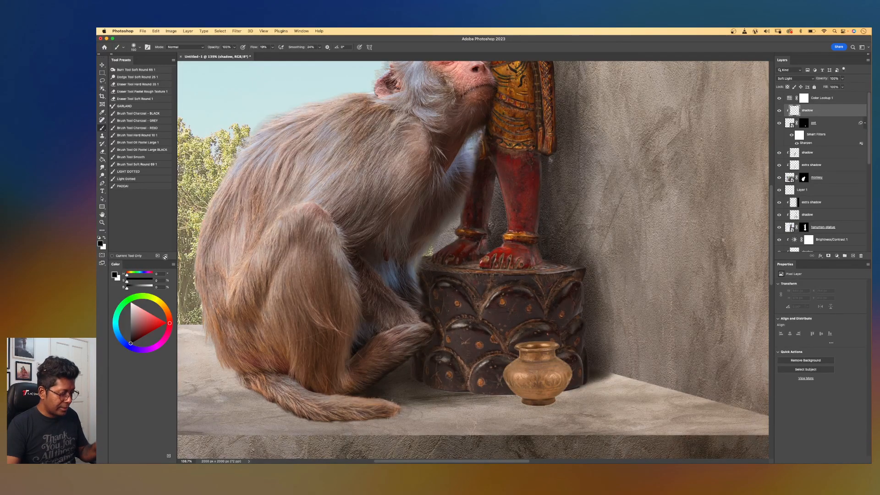
{"action": "scroll", "coordinate": [520, 344], "scroll_direction": "up", "scroll_amount": 2}
{"action": "right_click", "coordinate": [580, 328]}
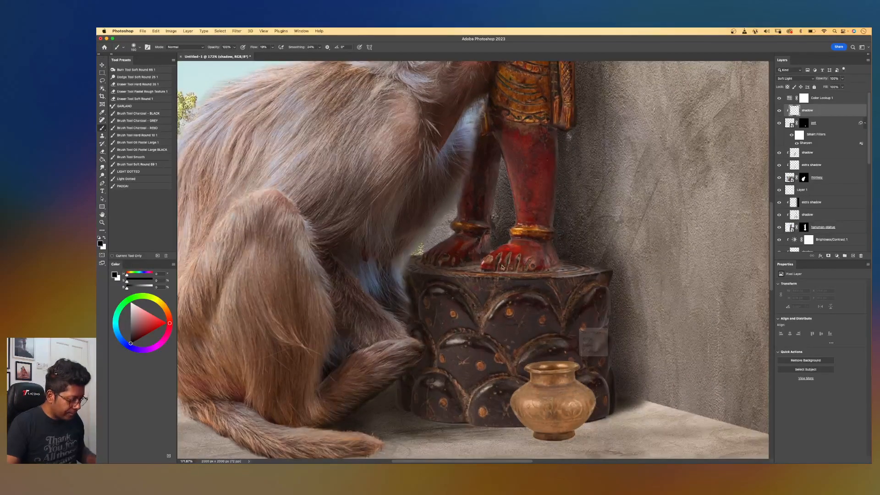
{"action": "scroll", "coordinate": [508, 275], "scroll_direction": "down", "scroll_amount": 3}
{"action": "scroll", "coordinate": [508, 275], "scroll_direction": "right", "scroll_amount": 3}
{"action": "key", "text": "bracketright"}
{"action": "mouse_move", "coordinate": [525, 376]}
{"action": "left_mouse_down"}
{"action": "mouse_move", "coordinate": [523, 314]}
{"action": "mouse_move", "coordinate": [539, 342]}
{"action": "mouse_move", "coordinate": [518, 390]}
{"action": "mouse_move", "coordinate": [542, 373]}
{"action": "mouse_move", "coordinate": [523, 320]}
{"action": "mouse_move", "coordinate": [557, 311]}
{"action": "mouse_move", "coordinate": [504, 309]}
{"action": "mouse_move", "coordinate": [537, 334]}
{"action": "mouse_move", "coordinate": [539, 321]}
{"action": "mouse_move", "coordinate": [514, 324]}
{"action": "mouse_move", "coordinate": [495, 311]}
{"action": "left_mouse_up"}
{"action": "key", "text": "bracketright"}
{"action": "key", "text": "bracketright"}
{"action": "key", "text": "bracketright"}
{"action": "scroll", "coordinate": [495, 320], "scroll_direction": "up", "scroll_amount": 2}
{"action": "scroll", "coordinate": [495, 320], "scroll_direction": "up", "scroll_amount": 1}
{"action": "key", "text": "bracketleft"}
{"action": "key", "text": "bracketleft"}
{"action": "key", "text": "bracketleft"}
{"action": "key", "text": "bracketleft"}
{"action": "key", "text": "bracketleft"}
{"action": "key", "text": "bracketleft"}
{"action": "key", "text": "bracketleft"}
{"action": "key", "text": "bracketleft"}
{"action": "key", "text": "bracketleft"}
{"action": "key", "text": "bracketleft"}
{"action": "key", "text": "bracketleft"}
{"action": "key", "text": "bracketleft"}
{"action": "key", "text": "bracketleft"}
{"action": "key", "text": "bracketleft"}
{"action": "key", "text": "bracketleft"}
{"action": "key", "text": "bracketleft"}
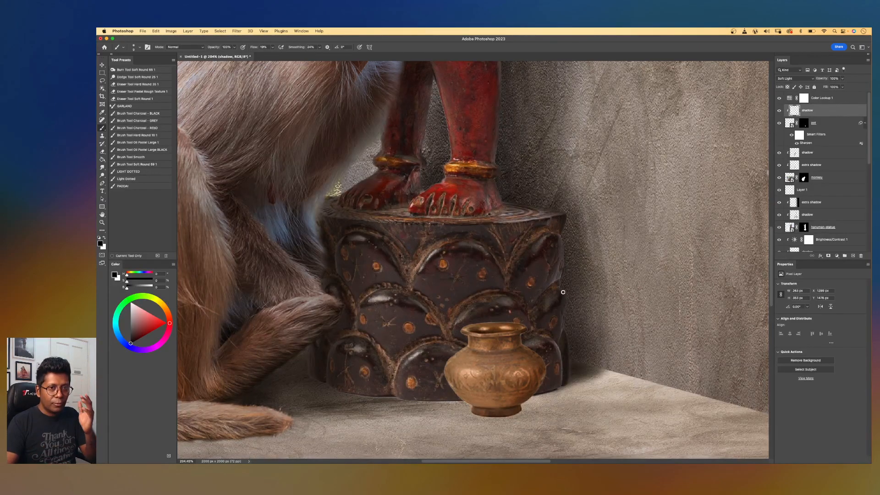
{"action": "scroll", "coordinate": [562, 292], "scroll_direction": "down", "scroll_amount": 8}
{"action": "scroll", "coordinate": [563, 292], "scroll_direction": "up", "scroll_amount": 6}
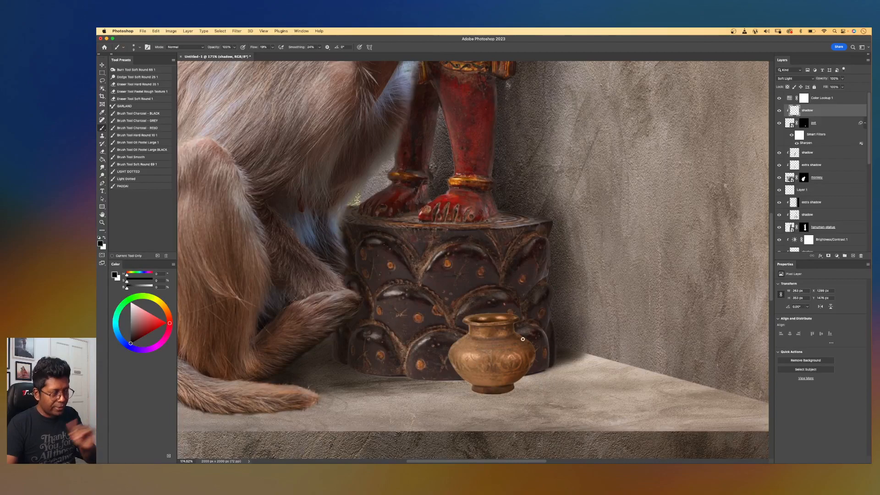
Create another new layer directly above the pot layer and name it extra shadow.
{"action": "left_click", "coordinate": [830, 127]}
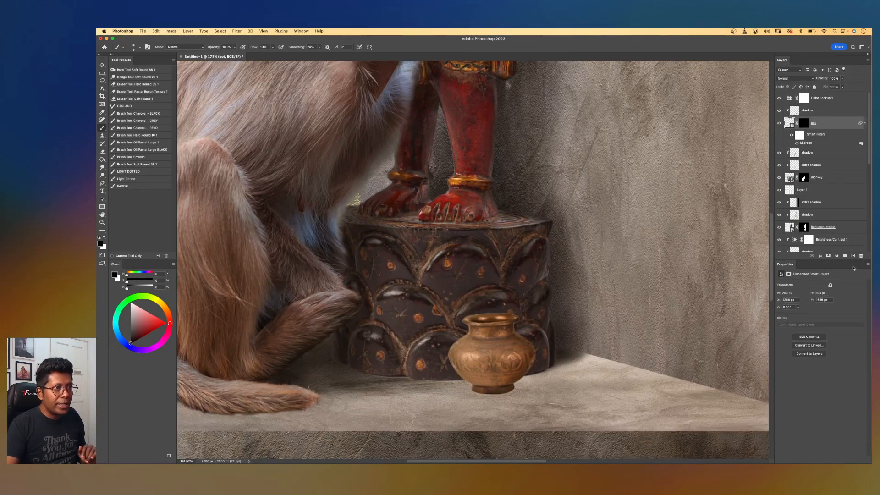
{"action": "left_click", "coordinate": [852, 255]}
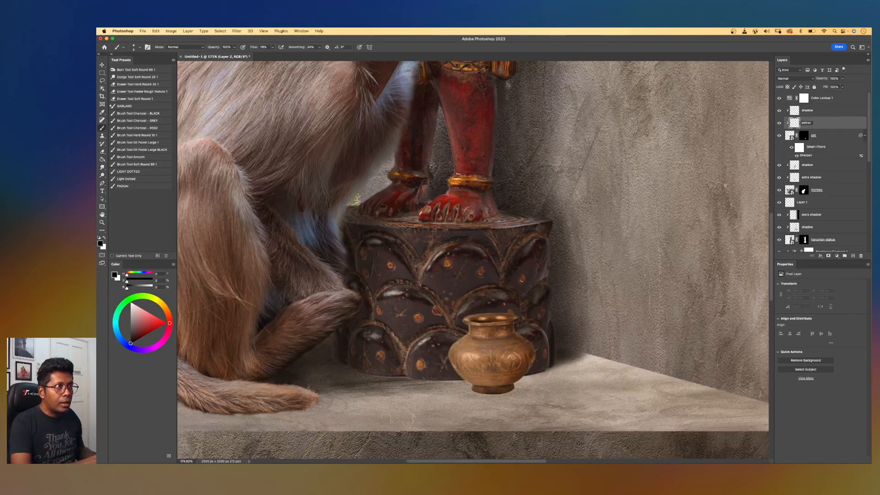
{"action": "type", "text": "ow"}
{"action": "key", "text": "Return"}
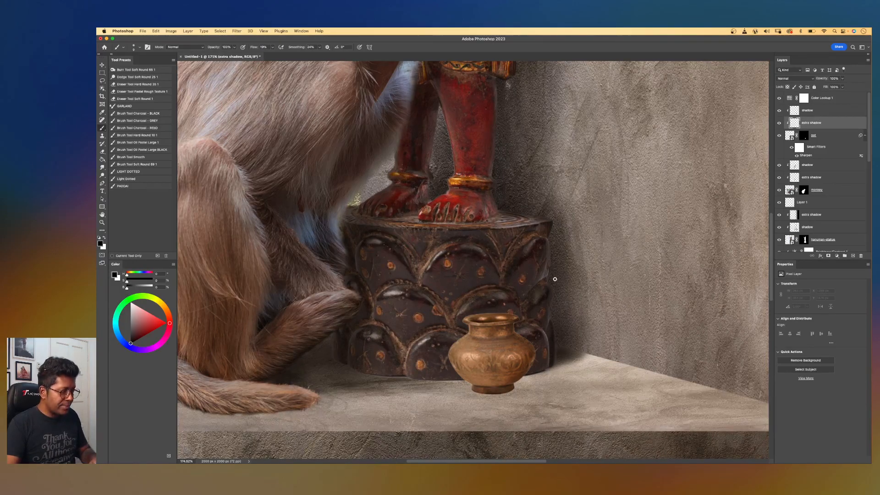
Paint extra black shadow where the pot meets the pedestal and the ledge.
{"action": "key", "text": "bracketright"}
{"action": "key", "text": "bracketright"}
{"action": "key", "text": "bracketright"}
{"action": "key", "text": "bracketright"}
{"action": "key", "text": "bracketright"}
{"action": "key", "text": "bracketright"}
{"action": "key", "text": "bracketright"}
{"action": "key", "text": "bracketright"}
{"action": "key", "text": "bracketright"}
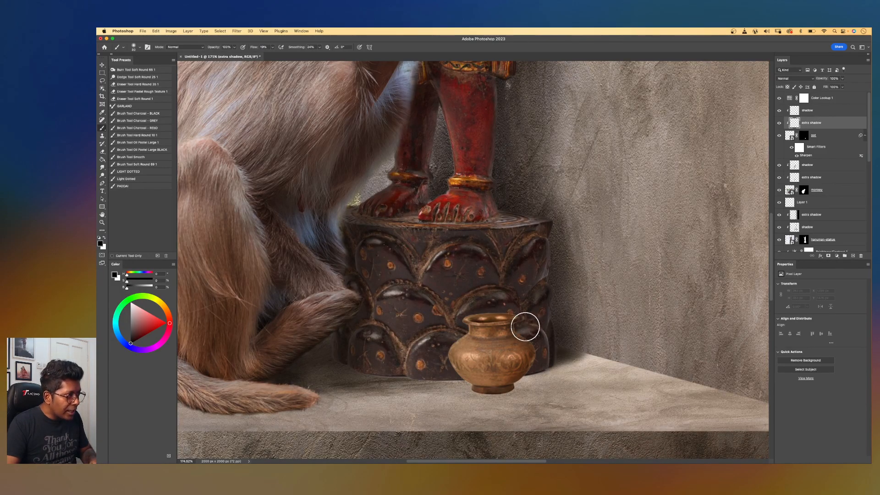
{"action": "left_click_drag", "start_coordinate": [525, 327], "coordinate": [528, 326]}
{"action": "key", "text": "bracketright"}
{"action": "left_click_drag", "start_coordinate": [546, 360], "coordinate": [550, 371]}
{"action": "key", "text": "bracketleft"}
{"action": "key", "text": "bracketleft"}
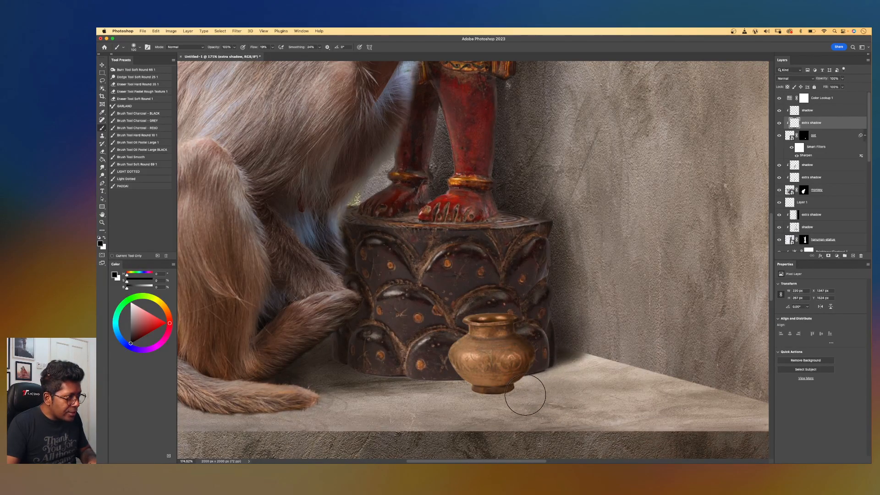
{"action": "left_click_drag", "start_coordinate": [514, 398], "coordinate": [527, 373]}
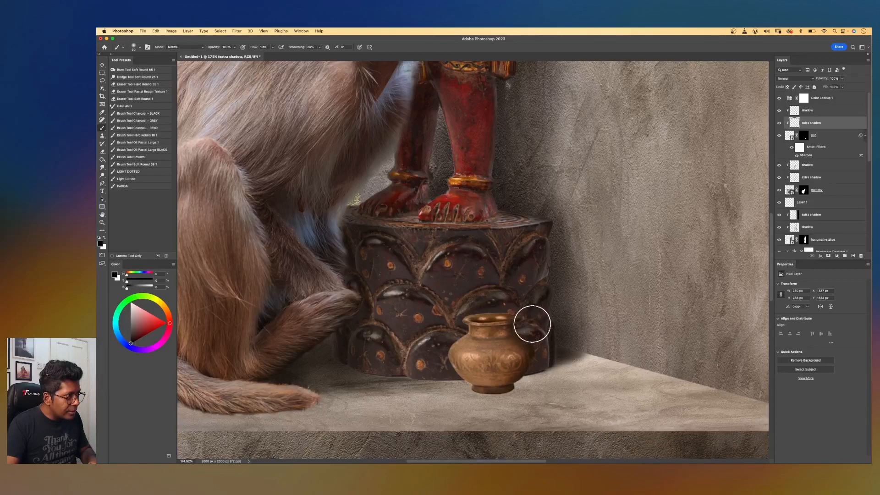
{"action": "scroll", "coordinate": [544, 260], "scroll_direction": "down", "scroll_amount": 5}
{"action": "scroll", "coordinate": [543, 260], "scroll_direction": "up", "scroll_amount": 2}
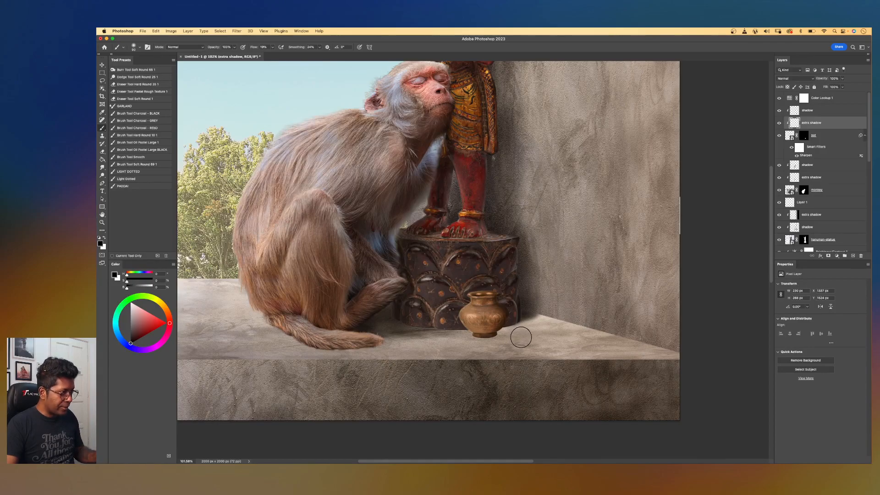
Select the lower shadow layer above the cement and paint shadow on the ledge beside the pot.
{"action": "key", "text": "v"}
{"action": "left_click", "coordinate": [524, 341]}
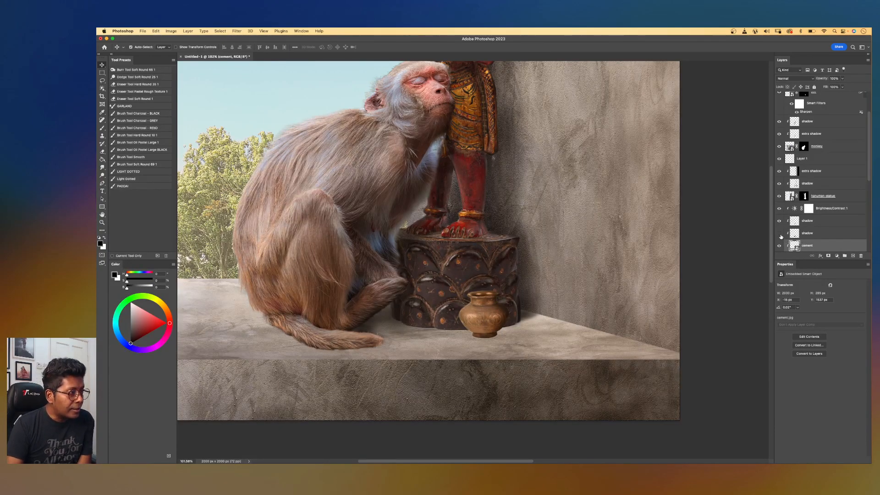
{"action": "left_click", "coordinate": [807, 234]}
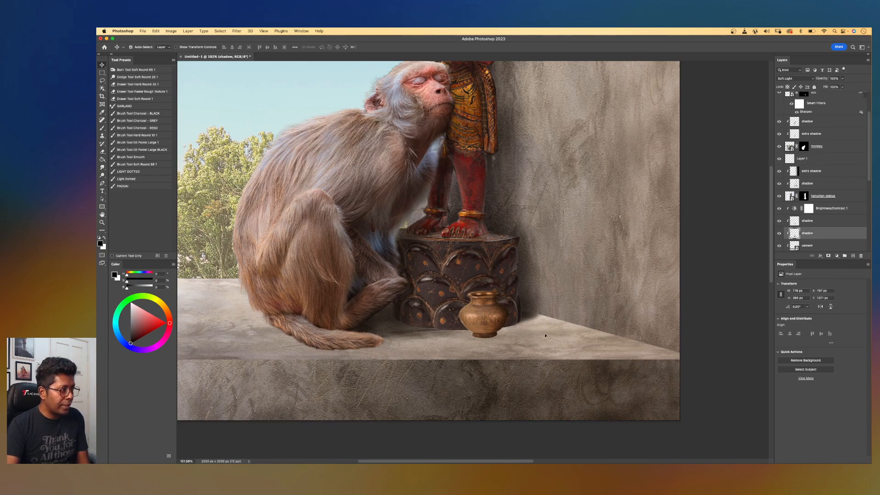
{"action": "scroll", "coordinate": [539, 338], "scroll_direction": "up", "scroll_amount": 6}
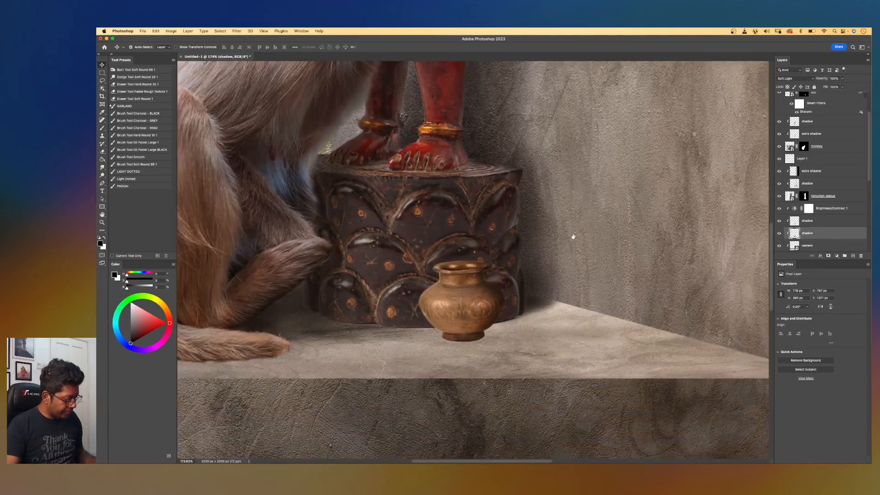
{"action": "key", "text": "b"}
{"action": "key", "text": "bracketleft"}
{"action": "key", "text": "bracketleft"}
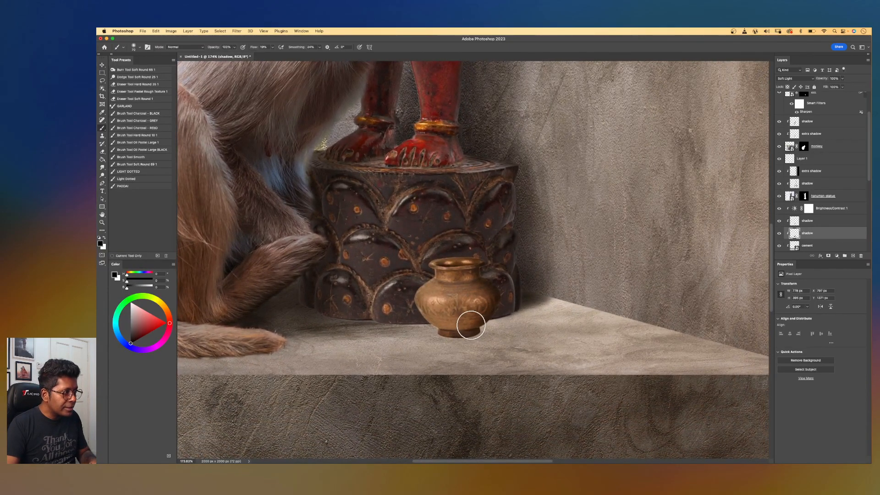
{"action": "key", "text": "bracketleft"}
{"action": "key", "text": "bracketleft"}
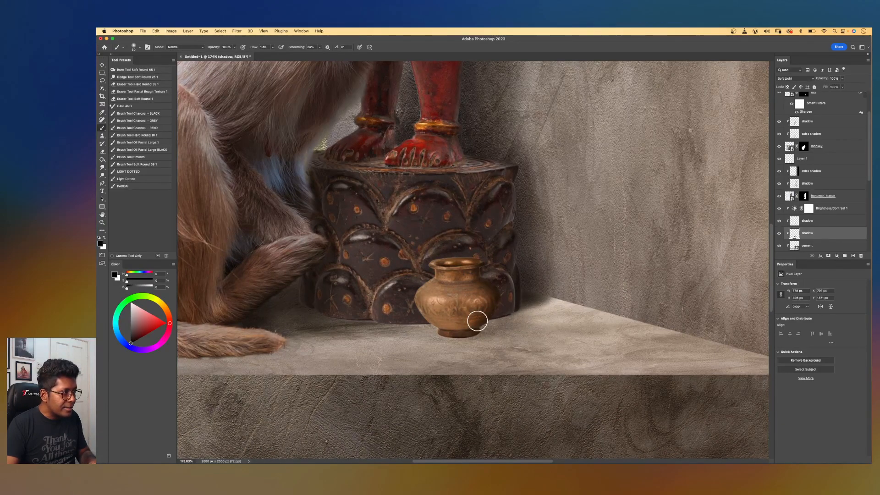
{"action": "left_click_drag", "start_coordinate": [515, 317], "coordinate": [545, 302]}
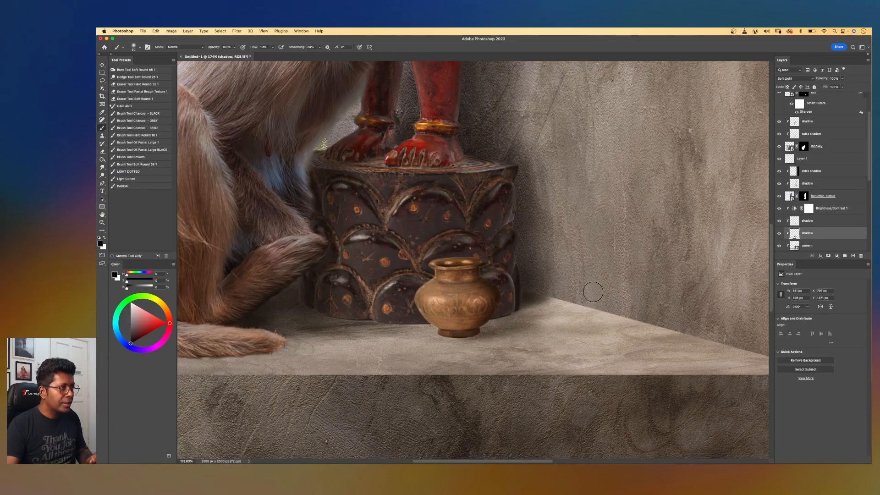
{"action": "left_click", "coordinate": [811, 222]}
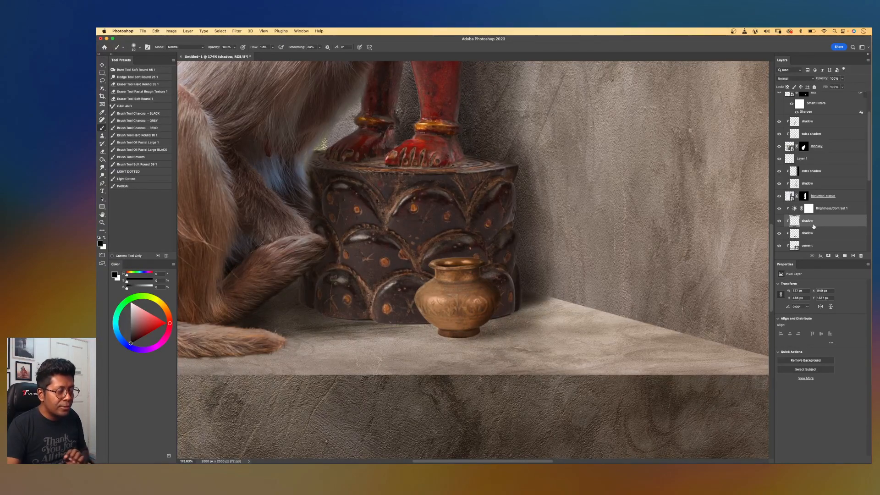
{"action": "scroll", "coordinate": [542, 334], "scroll_direction": "up", "scroll_amount": 3}
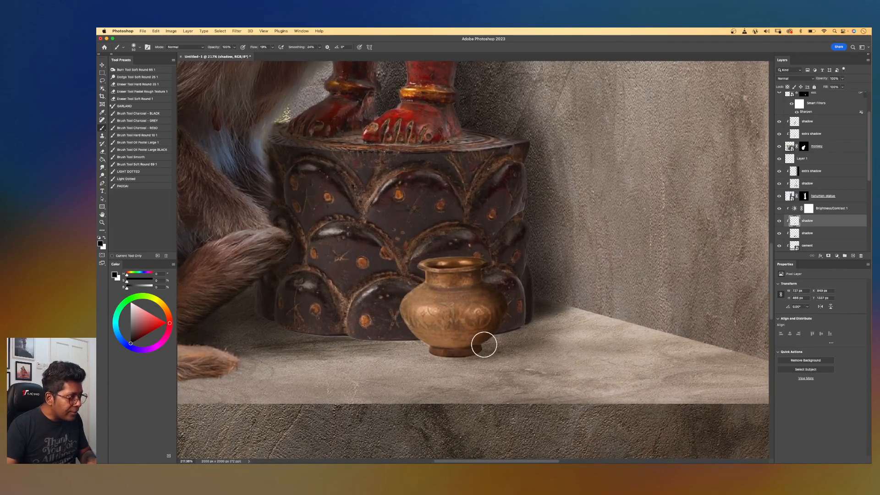
{"action": "key", "text": "bracketright"}
{"action": "key", "text": "bracketright"}
{"action": "key", "text": "bracketright"}
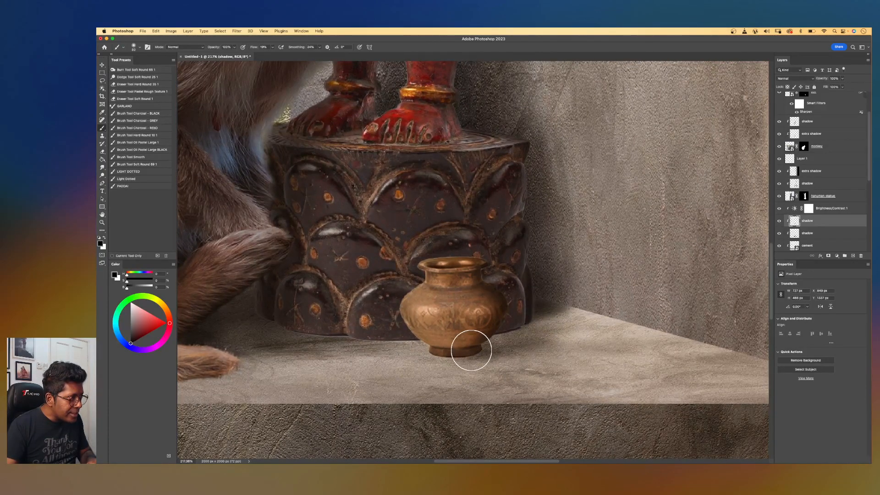
{"action": "key", "text": "bracketleft"}
{"action": "key", "text": "bracketleft"}
{"action": "key", "text": "bracketleft"}
{"action": "key", "text": "bracketleft"}
{"action": "key", "text": "bracketleft"}
{"action": "key", "text": "bracketleft"}
{"action": "key", "text": "bracketleft"}
{"action": "key", "text": "bracketleft"}
{"action": "key", "text": "bracketleft"}
{"action": "key", "text": "bracketleft"}
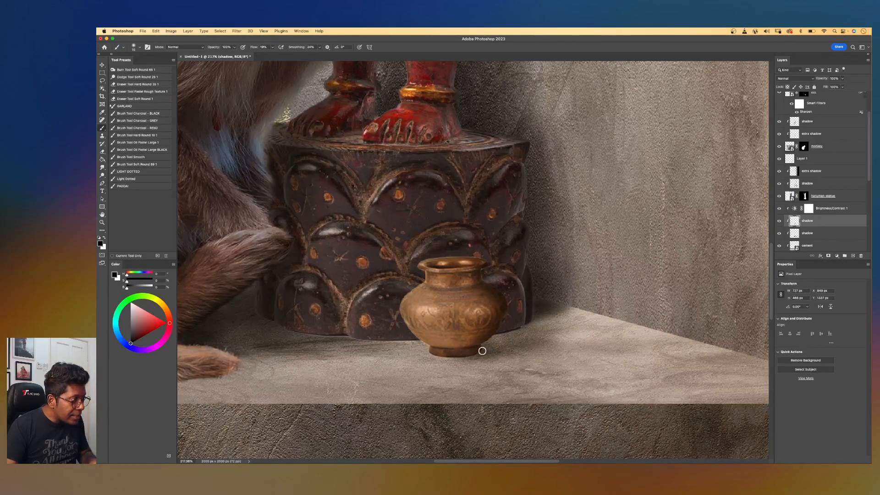
{"action": "key", "text": "bracketright"}
{"action": "key", "text": "bracketright"}
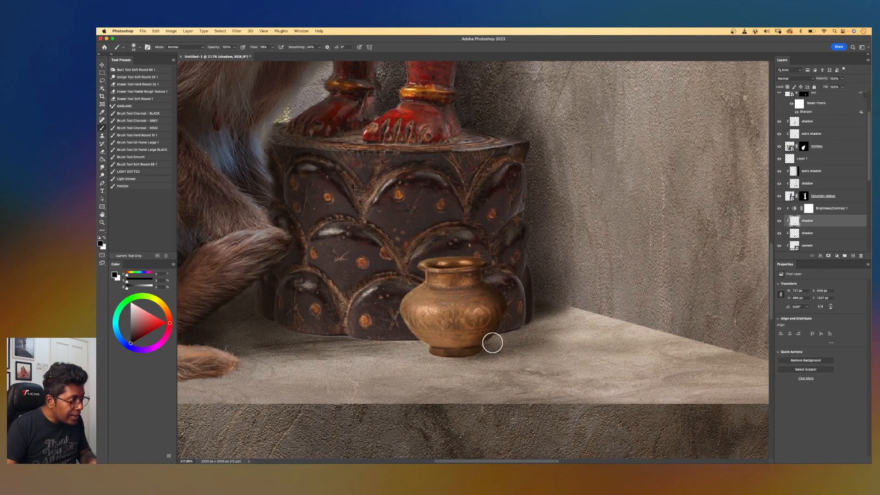
{"action": "key", "text": "bracketright"}
{"action": "key", "text": "bracketleft"}
{"action": "key", "text": "bracketleft"}
{"action": "key", "text": "bracketleft"}
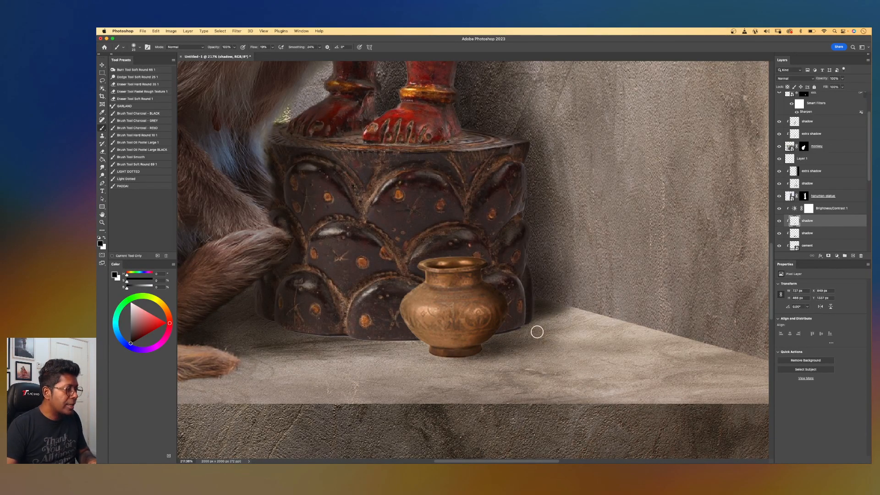
Erase part of the shadow on the ledge beside the pot's base on the lower shadow layer.
{"action": "scroll", "coordinate": [506, 378], "scroll_direction": "up", "scroll_amount": 2}
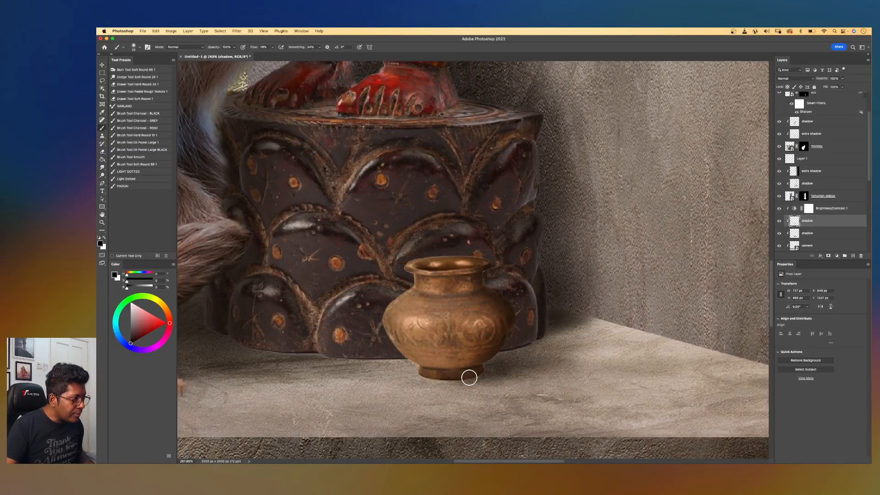
{"action": "key", "text": "e"}
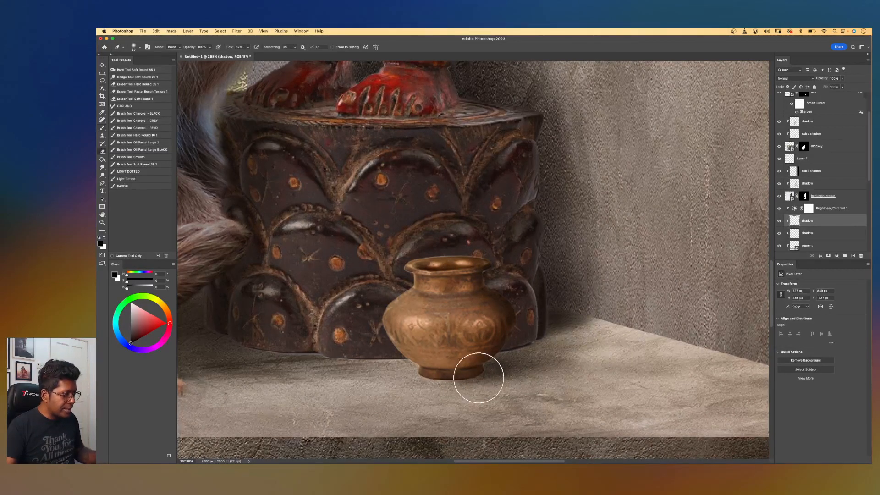
{"action": "key", "text": "bracketleft"}
{"action": "key", "text": "bracketleft"}
{"action": "key", "text": "bracketleft"}
{"action": "key", "text": "bracketleft"}
{"action": "key", "text": "bracketleft"}
{"action": "key", "text": "bracketleft"}
{"action": "key", "text": "bracketleft"}
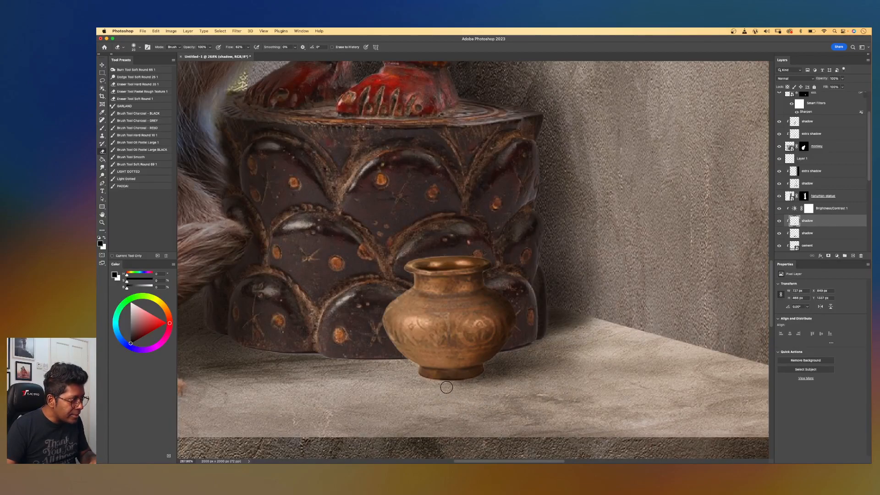
{"action": "key", "text": "bracketright"}
{"action": "key", "text": "bracketright"}
{"action": "key", "text": "bracketright"}
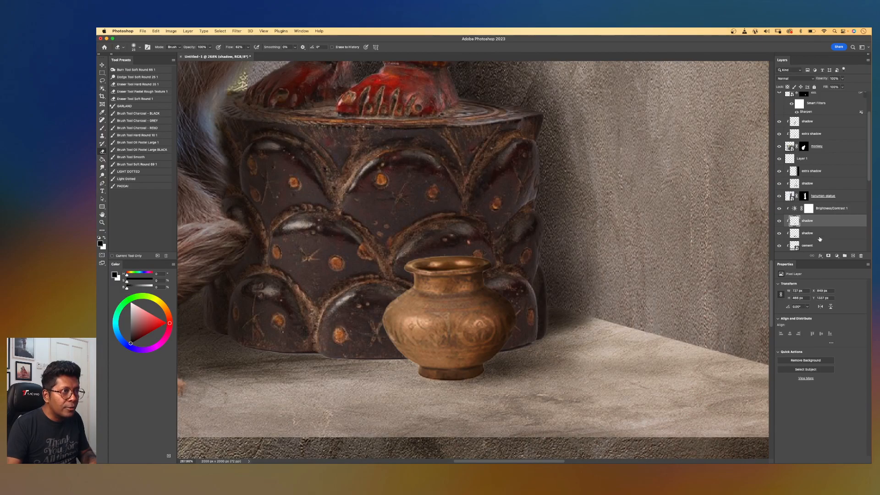
{"action": "left_click", "coordinate": [817, 236]}
{"action": "left_click_drag", "start_coordinate": [459, 390], "coordinate": [521, 384]}
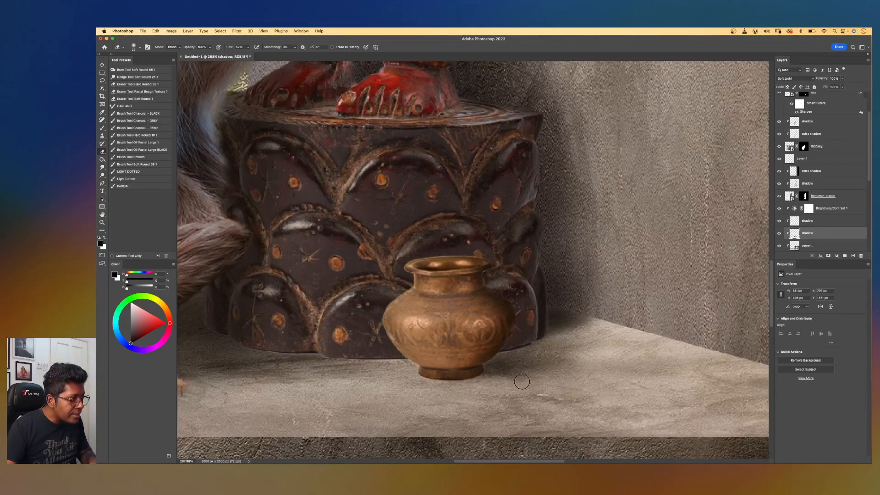
{"action": "key", "text": "bracketright"}
{"action": "key", "text": "bracketright"}
{"action": "key", "text": "bracketright"}
{"action": "key", "text": "bracketright"}
{"action": "key", "text": "bracketright"}
{"action": "key", "text": "bracketright"}
{"action": "key", "text": "bracketright"}
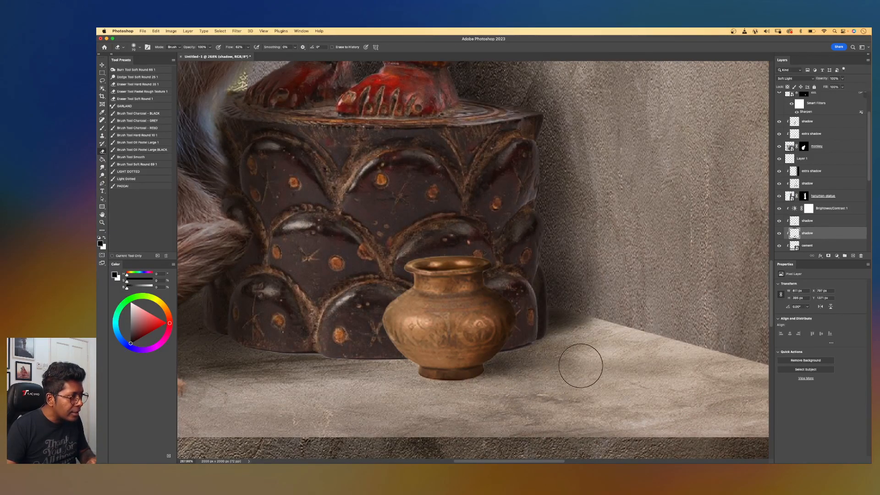
Add a new layer above the pot layer, set its blend mode to Soft Light and name it light.
{"action": "scroll", "coordinate": [605, 312], "scroll_direction": "down", "scroll_amount": 6}
{"action": "scroll", "coordinate": [606, 312], "scroll_direction": "up", "scroll_amount": 2}
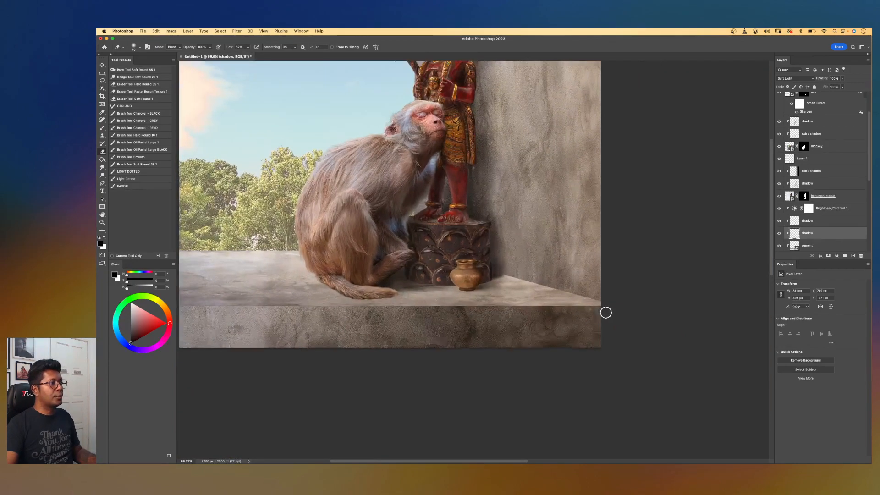
{"action": "scroll", "coordinate": [529, 269], "scroll_direction": "up", "scroll_amount": 2}
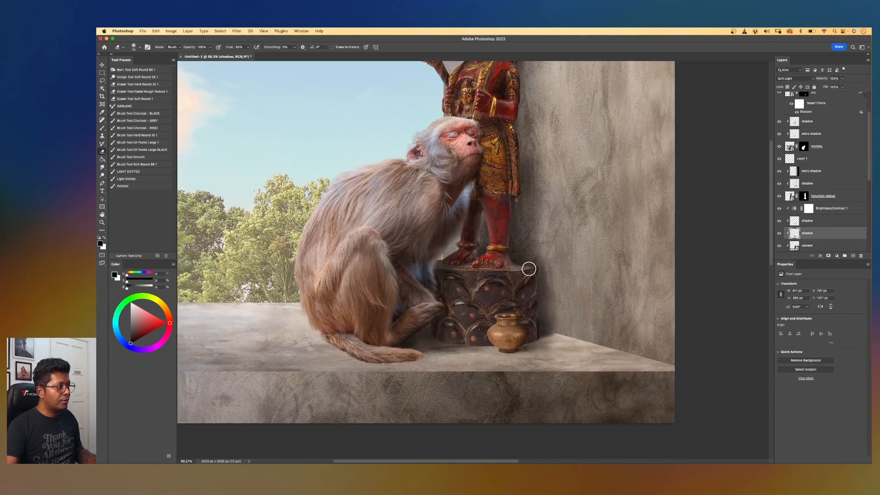
{"action": "scroll", "coordinate": [528, 268], "scroll_direction": "down", "scroll_amount": 2}
{"action": "scroll", "coordinate": [527, 267], "scroll_direction": "up", "scroll_amount": 3}
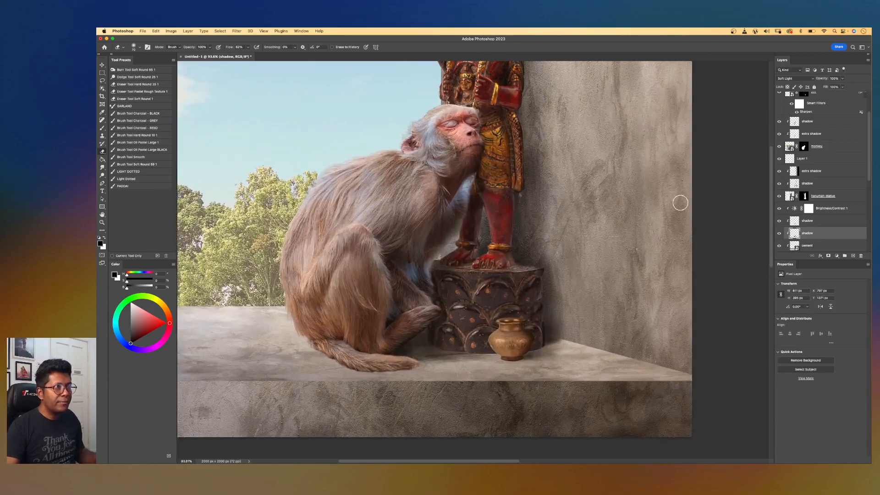
{"action": "scroll", "coordinate": [866, 105], "scroll_direction": "up", "scroll_amount": 3}
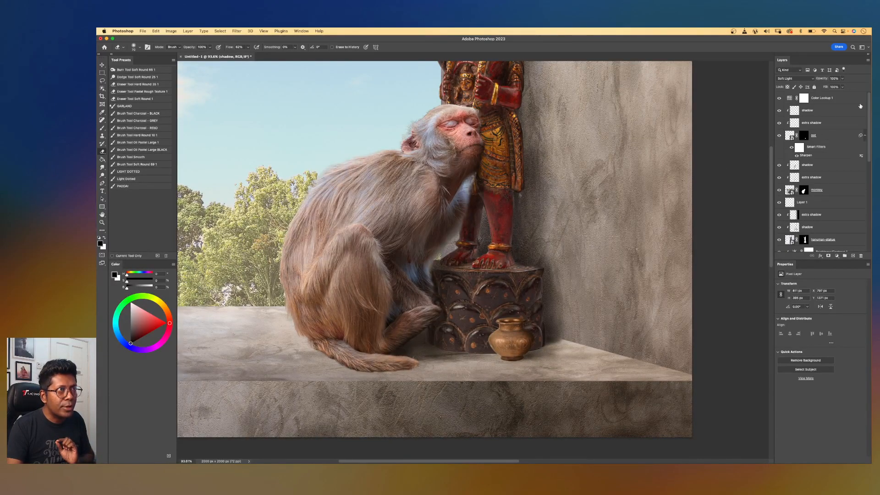
{"action": "left_click", "coordinate": [830, 136]}
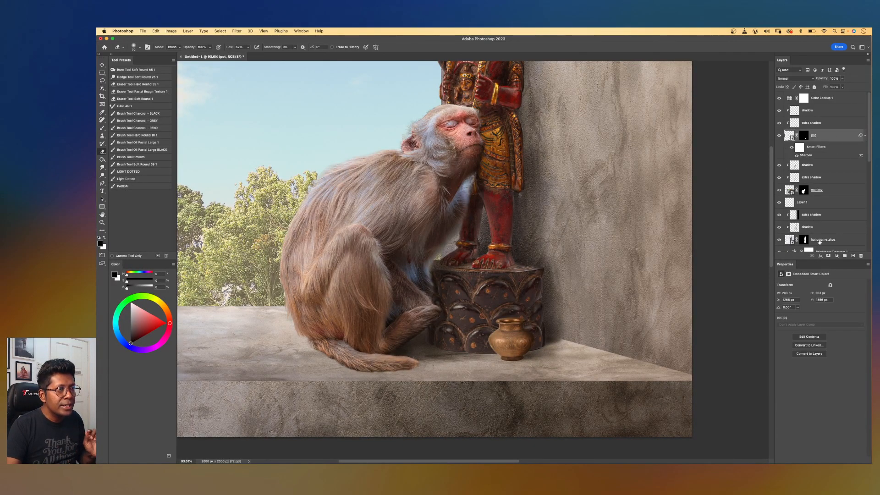
{"action": "left_click", "coordinate": [852, 256]}
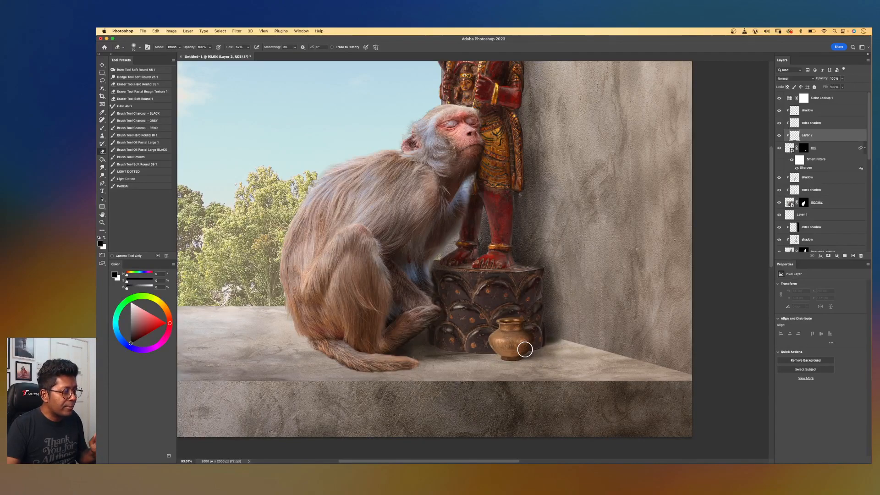
{"action": "scroll", "coordinate": [527, 349], "scroll_direction": "up", "scroll_amount": 2}
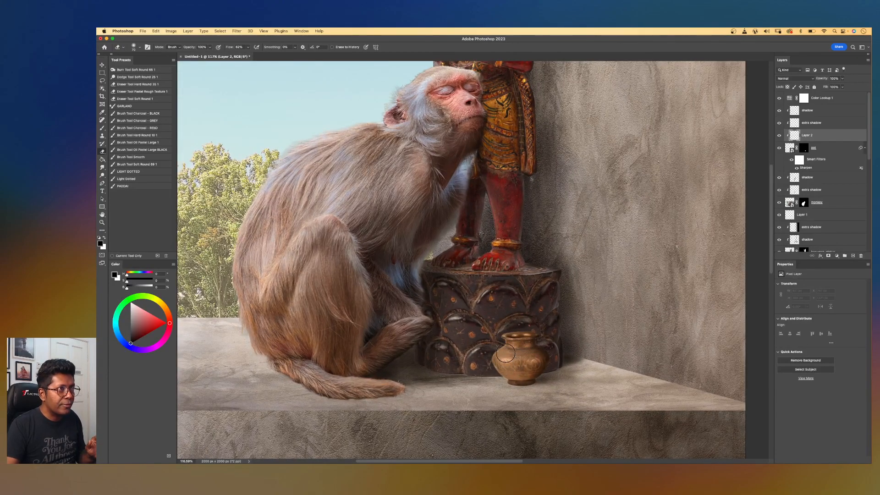
{"action": "left_click", "coordinate": [794, 79]}
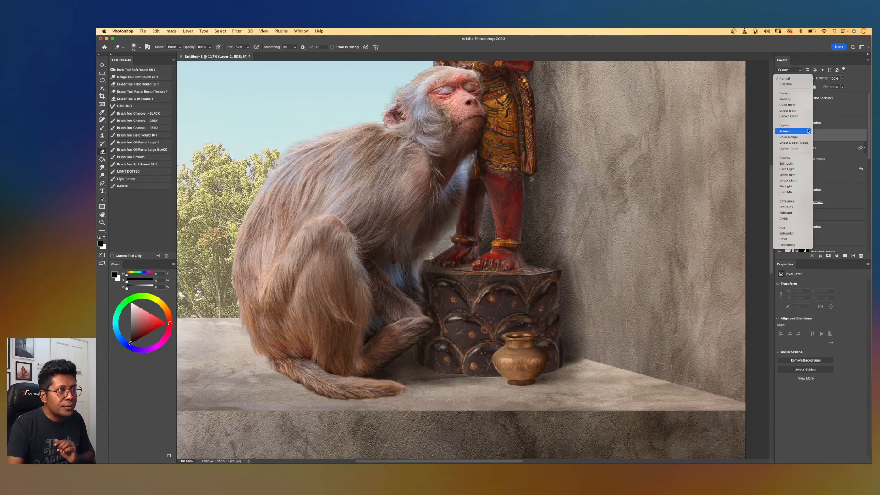
{"action": "left_click", "coordinate": [796, 165]}
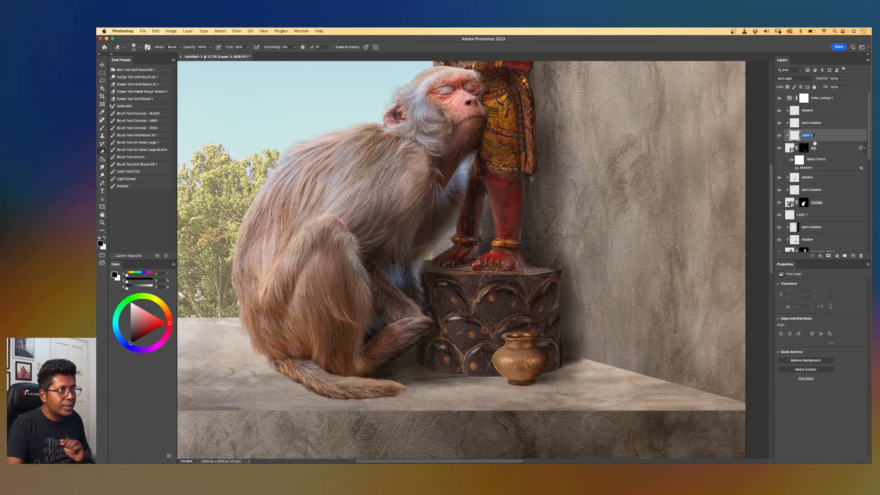
{"action": "type", "text": "light"}
{"action": "key", "text": "Return"}
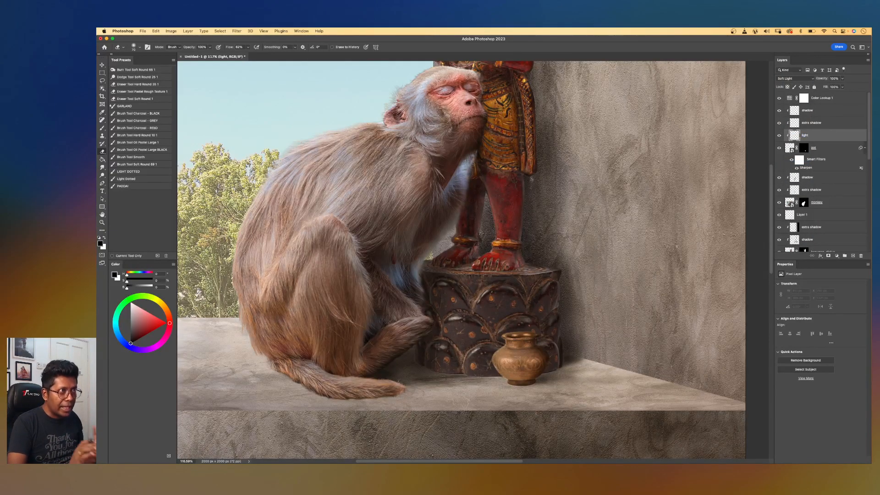
Sample a light warm colour from the pedestal with the Eyedropper.
{"action": "scroll", "coordinate": [486, 284], "scroll_direction": "up", "scroll_amount": 3}
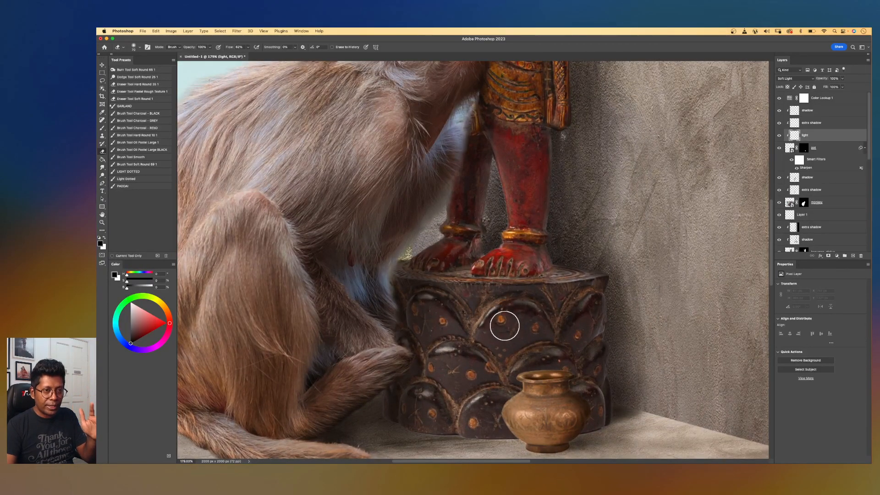
{"action": "key", "text": "i"}
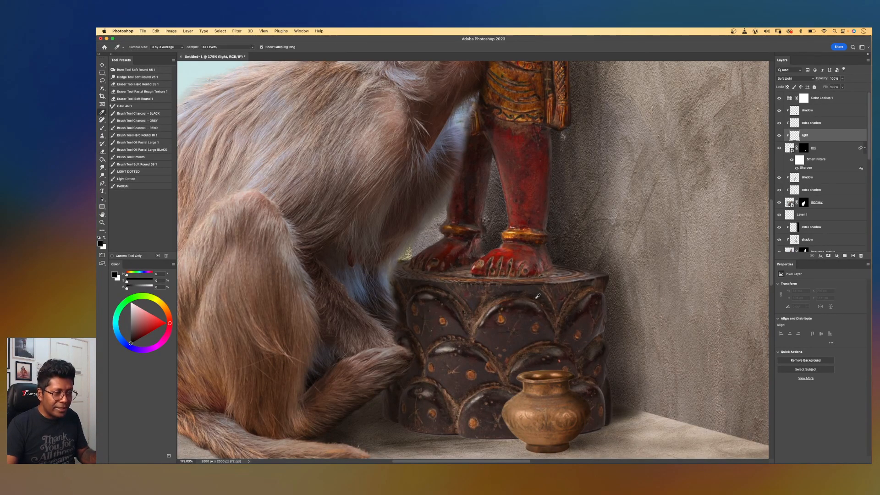
{"action": "mouse_move", "coordinate": [518, 404]}
{"action": "left_mouse_down"}
{"action": "mouse_move", "coordinate": [518, 412]}
{"action": "mouse_move", "coordinate": [531, 412]}
{"action": "left_mouse_up"}
Move the light layer up above the shadow and extra shadow layers.
{"action": "key", "text": "e"}
{"action": "scroll", "coordinate": [504, 330], "scroll_direction": "down", "scroll_amount": 5}
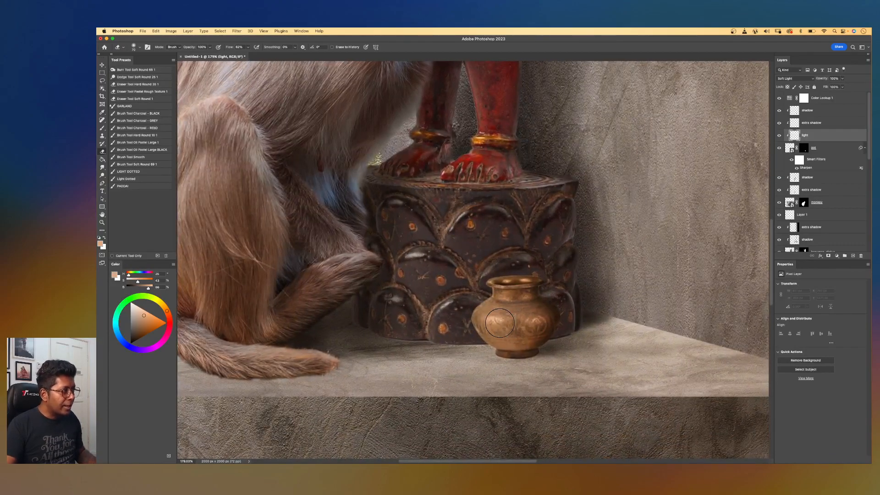
{"action": "scroll", "coordinate": [499, 323], "scroll_direction": "up", "scroll_amount": 2}
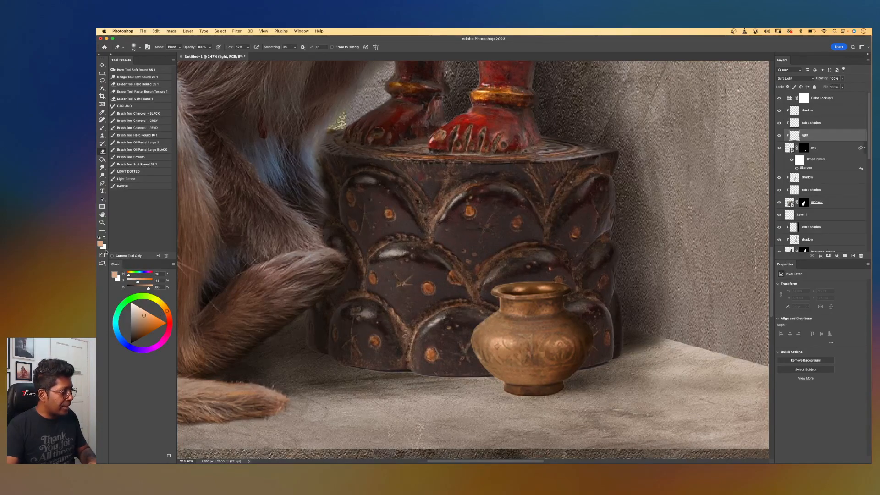
{"action": "key", "text": "bracketright"}
{"action": "key", "text": "bracketright"}
{"action": "key", "text": "bracketright"}
{"action": "key", "text": "bracketright"}
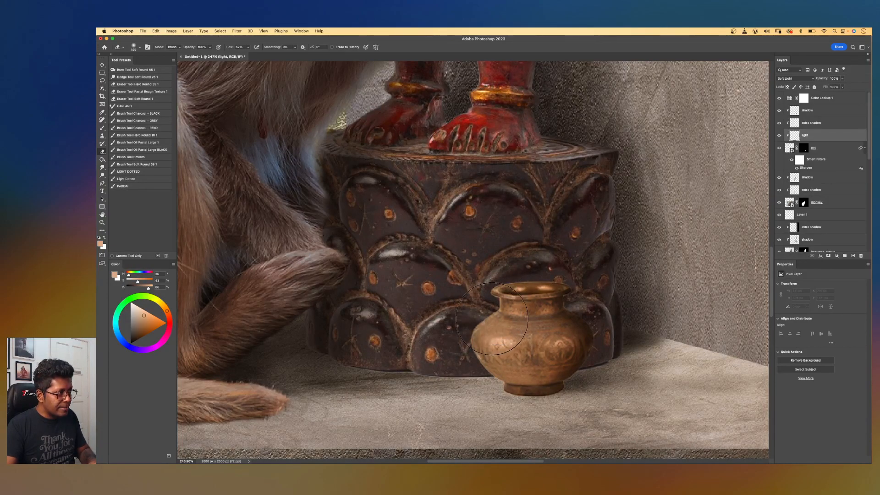
{"action": "left_click_drag", "start_coordinate": [812, 136], "coordinate": [812, 111]}
Paint a soft highlight along the pot's left edge on the light layer with the brush.
{"action": "left_click", "coordinate": [248, 47]}
{"action": "key", "text": "b"}
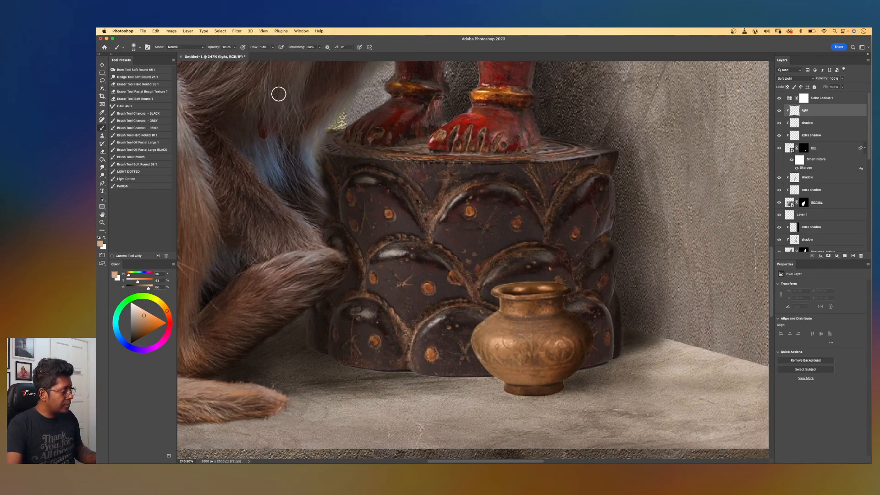
{"action": "key", "text": "bracketright"}
{"action": "key", "text": "bracketright"}
{"action": "key", "text": "bracketright"}
{"action": "key", "text": "bracketright"}
{"action": "key", "text": "bracketright"}
{"action": "key", "text": "bracketright"}
{"action": "key", "text": "bracketright"}
{"action": "key", "text": "bracketright"}
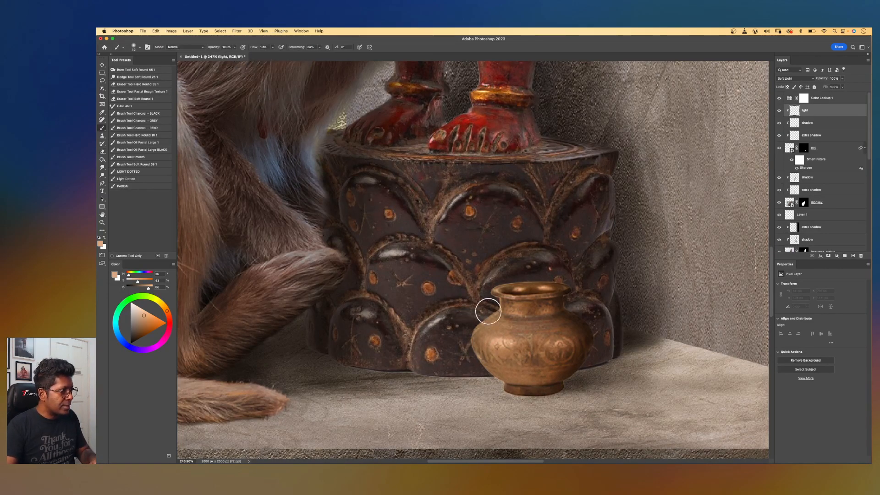
{"action": "mouse_move", "coordinate": [495, 304]}
{"action": "left_mouse_down"}
{"action": "mouse_move", "coordinate": [480, 340]}
{"action": "mouse_move", "coordinate": [499, 370]}
{"action": "mouse_move", "coordinate": [500, 305]}
{"action": "mouse_move", "coordinate": [487, 349]}
{"action": "mouse_move", "coordinate": [498, 370]}
{"action": "left_mouse_up"}
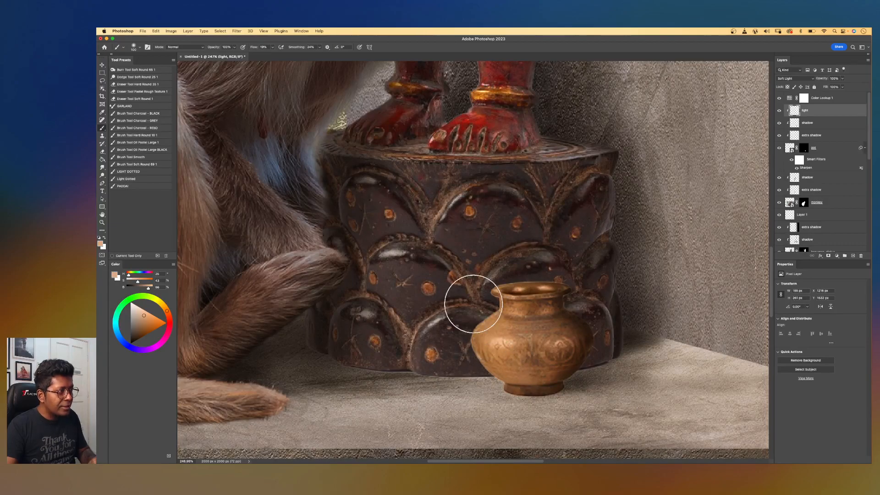
Select the pot's layer mask and touch it up with a smaller brush along the pot's left edge.
{"action": "key", "text": "super+minus"}
{"action": "key", "text": "super+minus"}
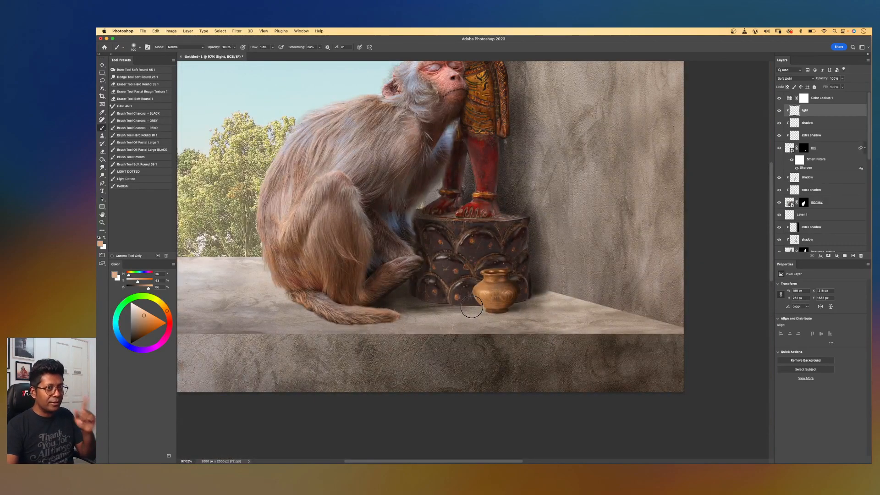
{"action": "key", "text": "super+plus"}
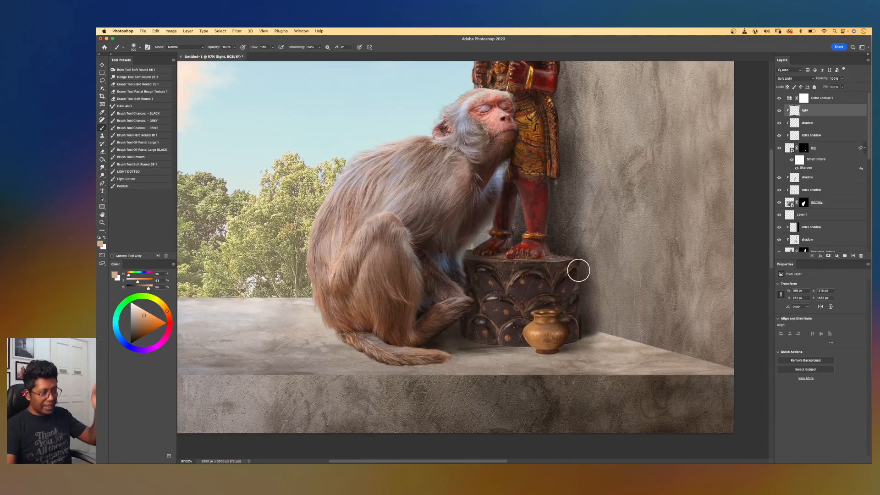
{"action": "key", "text": "super+plus"}
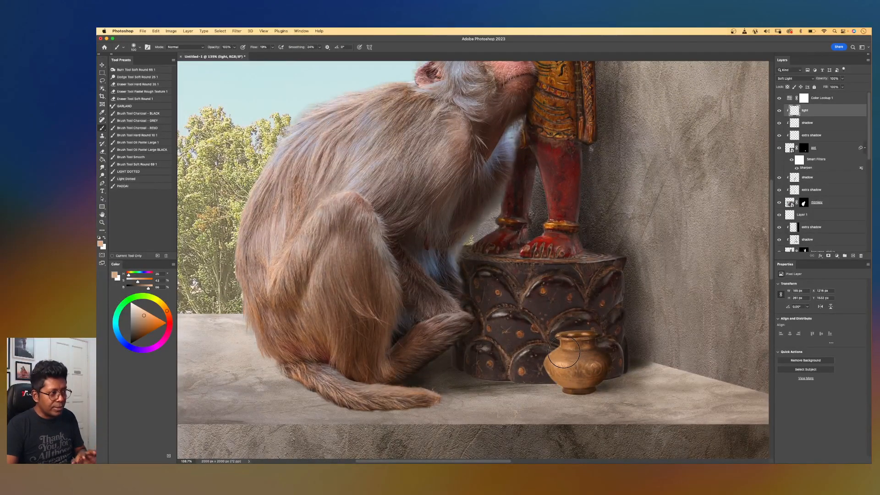
{"action": "key", "text": "super+minus"}
{"action": "scroll", "coordinate": [519, 232], "scroll_direction": "up", "scroll_amount": 6}
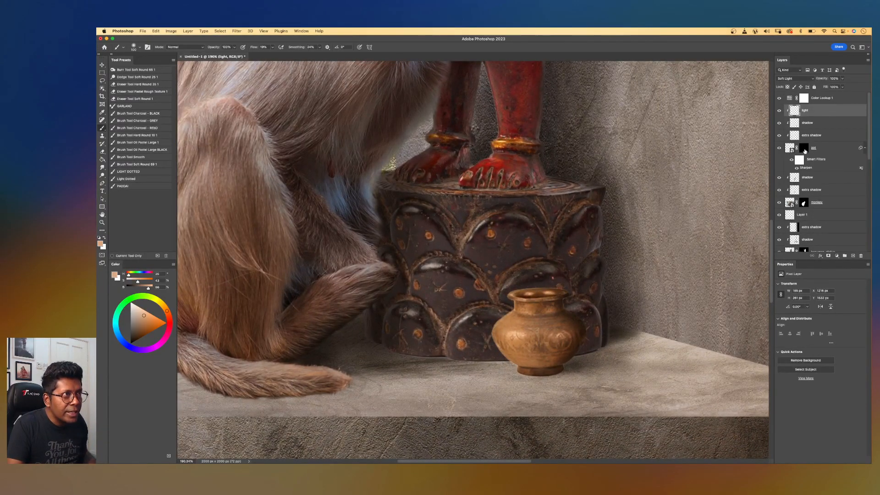
{"action": "left_click", "coordinate": [805, 150]}
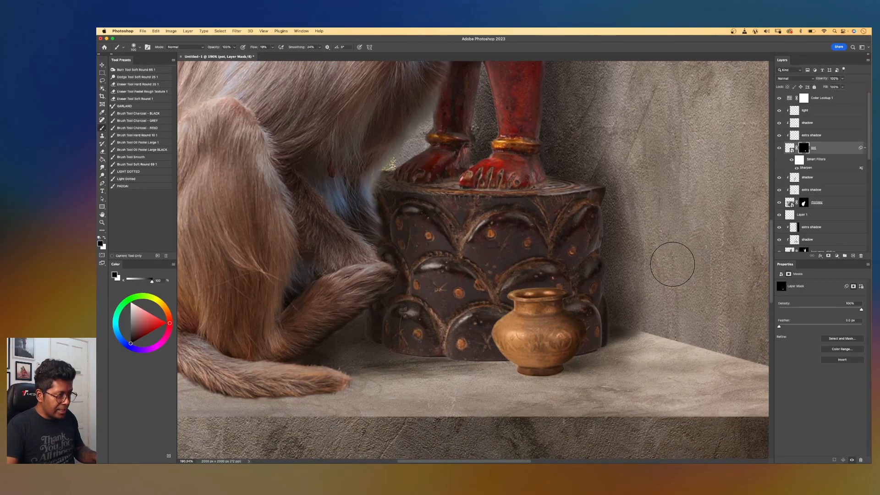
{"action": "scroll", "coordinate": [613, 330], "scroll_direction": "up", "scroll_amount": 3}
{"action": "key", "text": "bracketleft"}
{"action": "key", "text": "bracketleft"}
{"action": "key", "text": "bracketleft"}
{"action": "key", "text": "bracketleft"}
{"action": "key", "text": "bracketleft"}
{"action": "key", "text": "bracketleft"}
{"action": "key", "text": "bracketleft"}
{"action": "key", "text": "bracketleft"}
{"action": "key", "text": "bracketleft"}
{"action": "key", "text": "bracketleft"}
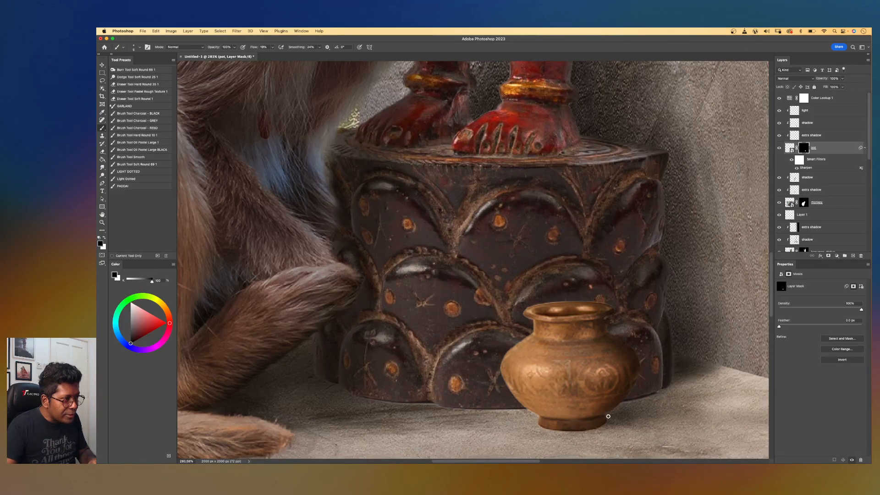
{"action": "left_click_drag", "start_coordinate": [471, 260], "coordinate": [446, 249]}
{"action": "left_click_drag", "start_coordinate": [501, 214], "coordinate": [537, 272]}
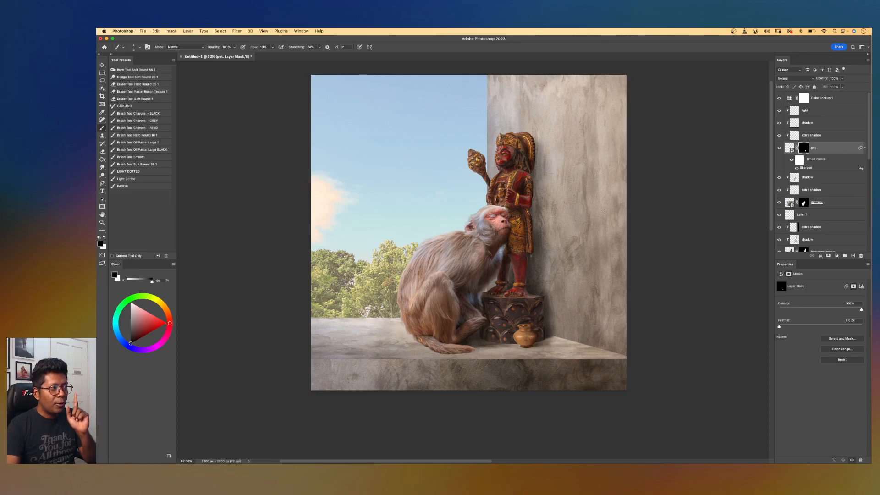
Place the clay-lamp photo above the light layer and position it beside the pot.
{"action": "left_click", "coordinate": [794, 110]}
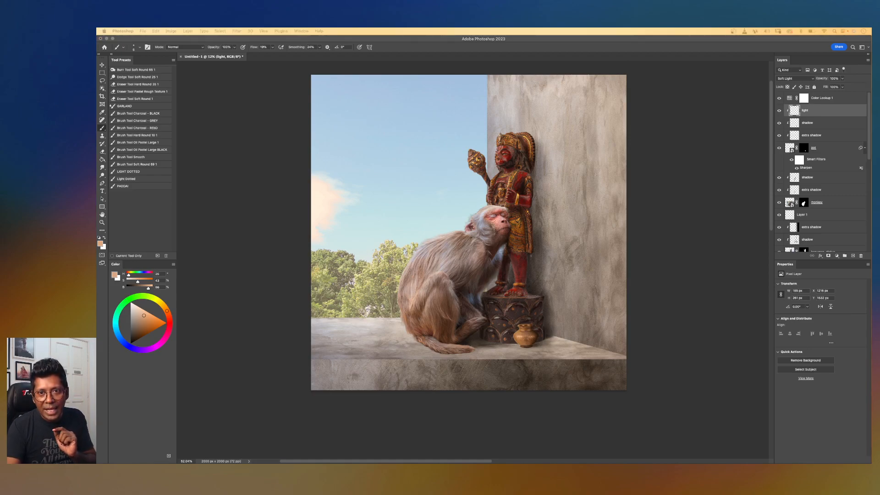
{"action": "left_click_drag", "start_coordinate": [740, 265], "coordinate": [577, 303]}
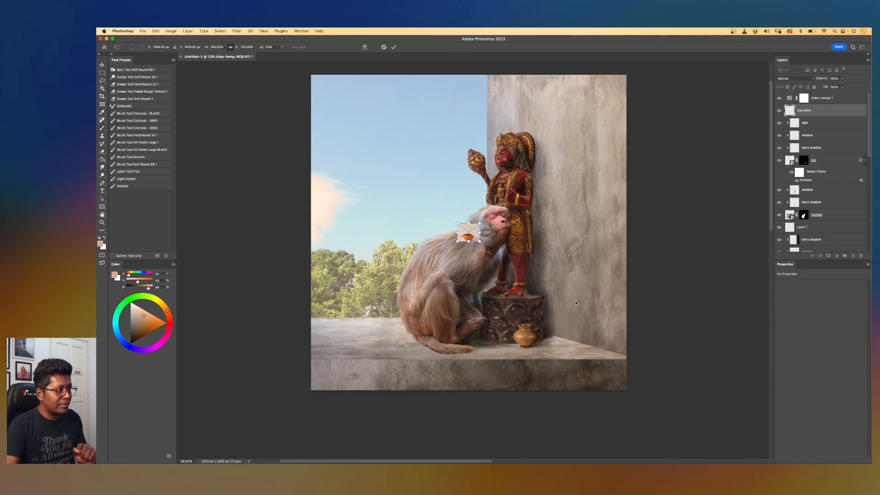
{"action": "left_click_drag", "start_coordinate": [468, 232], "coordinate": [533, 344]}
{"action": "key", "text": "Return"}
{"action": "key", "text": "super+plus"}
{"action": "key", "text": "super+plus"}
{"action": "key", "text": "super+plus"}
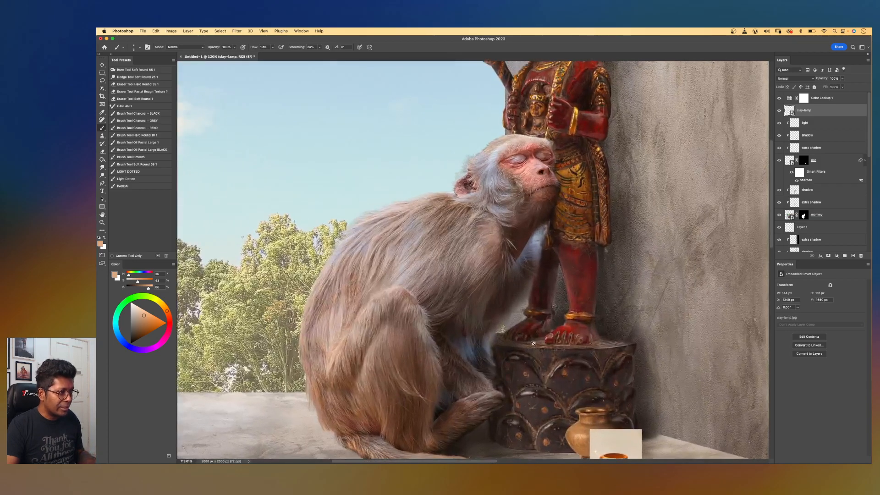
{"action": "left_click_drag", "start_coordinate": [648, 346], "coordinate": [527, 197]}
{"action": "scroll", "coordinate": [529, 304], "scroll_direction": "up", "scroll_amount": 3}
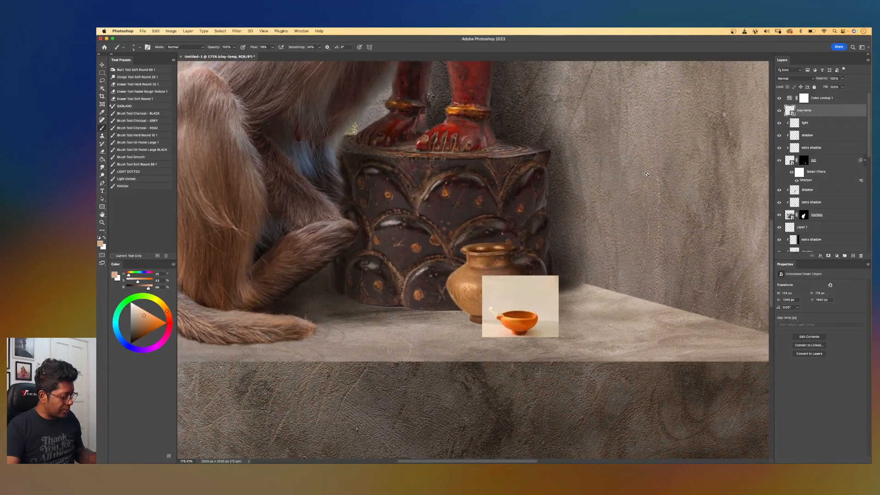
Mask the clay lamp from its background with Object Selection and move it in front of the pot's base.
{"action": "key", "text": "w"}
{"action": "left_click", "coordinate": [362, 47]}
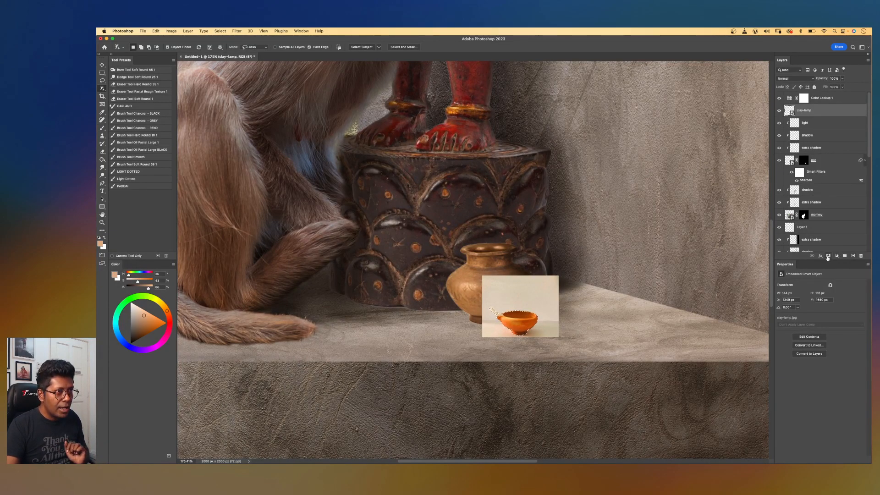
{"action": "left_click", "coordinate": [828, 256]}
{"action": "key", "text": "v"}
{"action": "left_click_drag", "start_coordinate": [521, 324], "coordinate": [477, 327]}
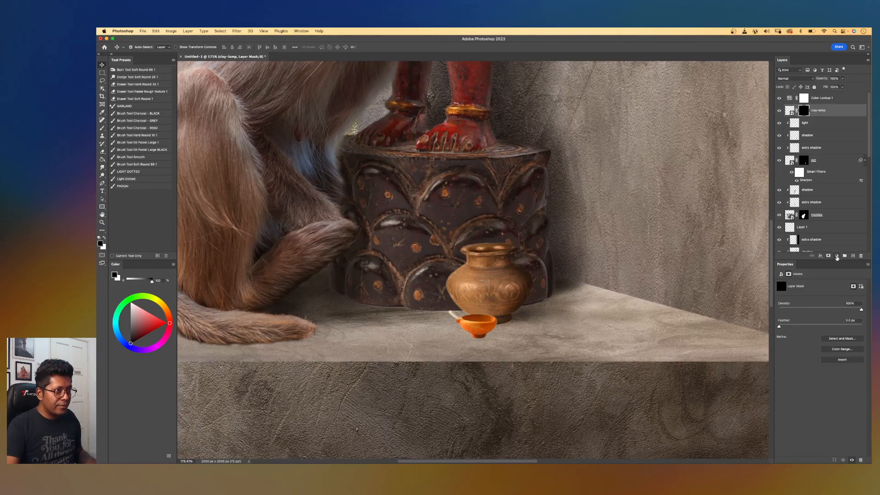
Add a Brightness/Contrast adjustment clipped to the clay lamp and lower its brightness.
{"action": "left_click", "coordinate": [836, 257]}
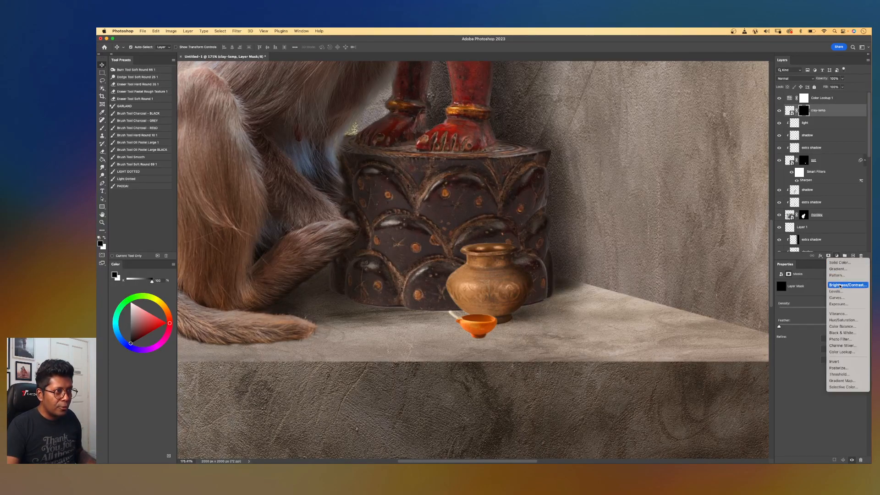
{"action": "left_click", "coordinate": [841, 285]}
{"action": "left_click", "coordinate": [829, 116], "text": "alt"}
{"action": "left_click_drag", "start_coordinate": [820, 302], "coordinate": [800, 313]}
{"action": "left_click", "coordinate": [845, 124]}
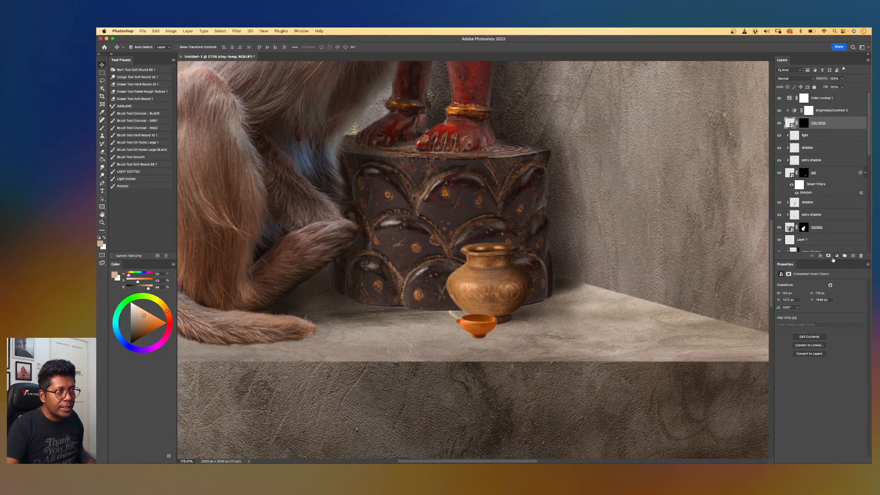
Add a clipped Hue/Saturation adjustment to the clay lamp and reduce its saturation.
{"action": "left_click", "coordinate": [836, 257]}
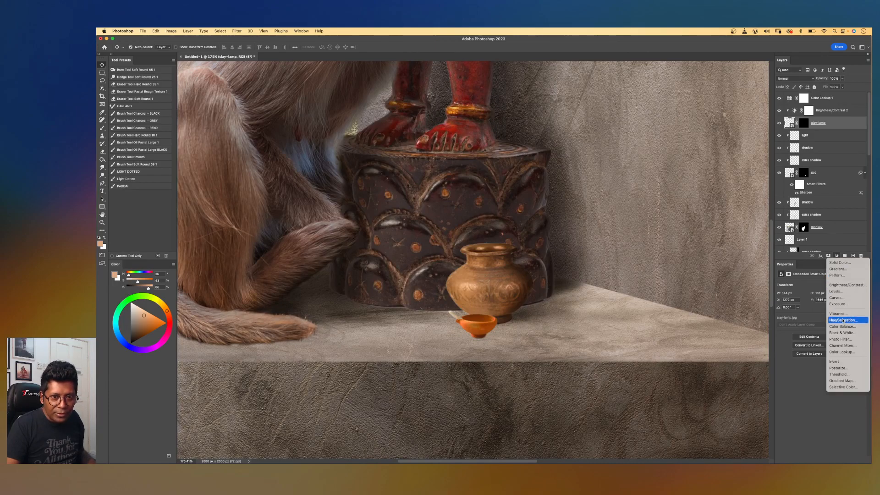
{"action": "left_click", "coordinate": [842, 321]}
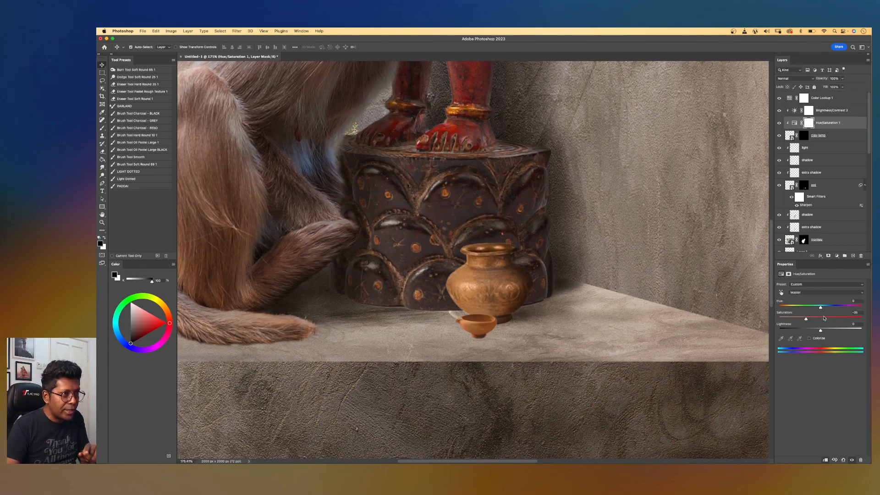
{"action": "left_click_drag", "start_coordinate": [805, 318], "coordinate": [823, 318]}
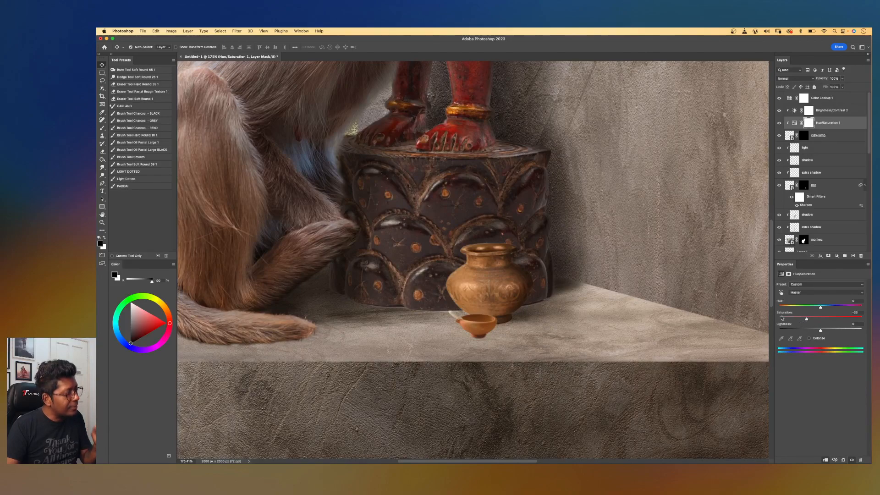
Add a new layer above the lamp's adjustments, name it shadow and set its blend mode to Soft Light.
{"action": "left_click", "coordinate": [832, 135]}
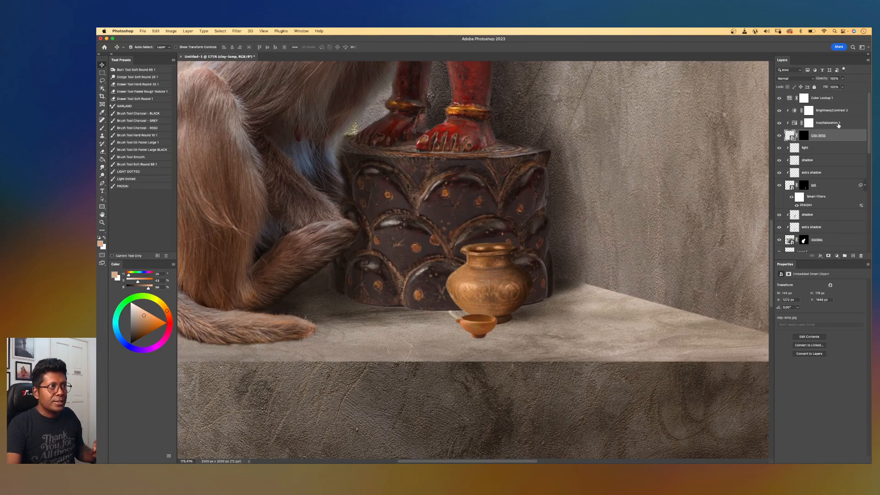
{"action": "left_click", "coordinate": [838, 125]}
{"action": "left_click", "coordinate": [842, 111]}
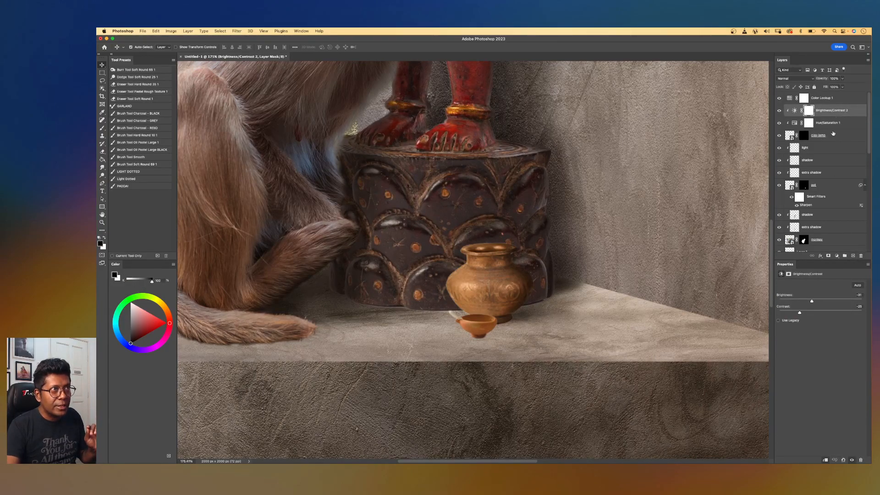
{"action": "left_click", "coordinate": [853, 255]}
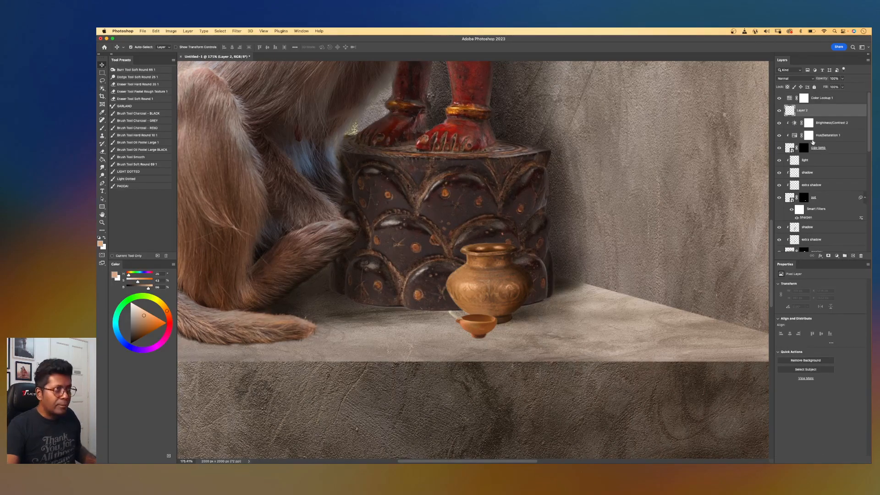
{"action": "left_click", "coordinate": [819, 116], "text": "alt"}
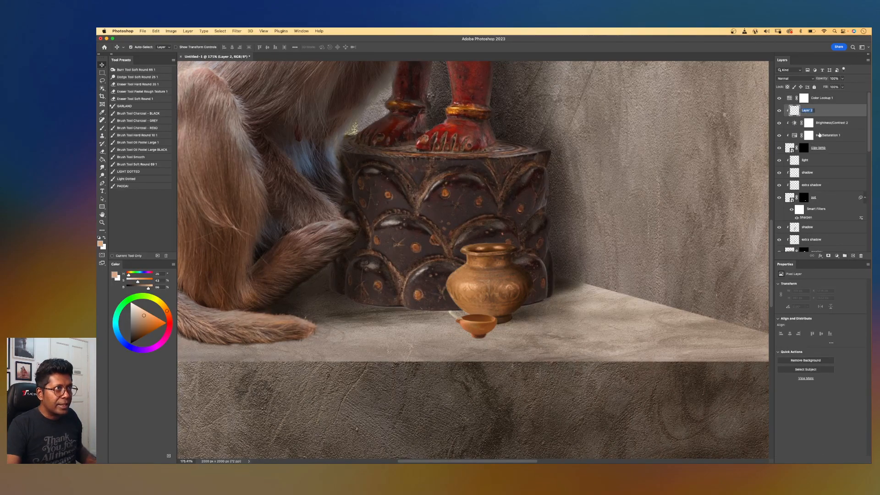
{"action": "type", "text": "shad"}
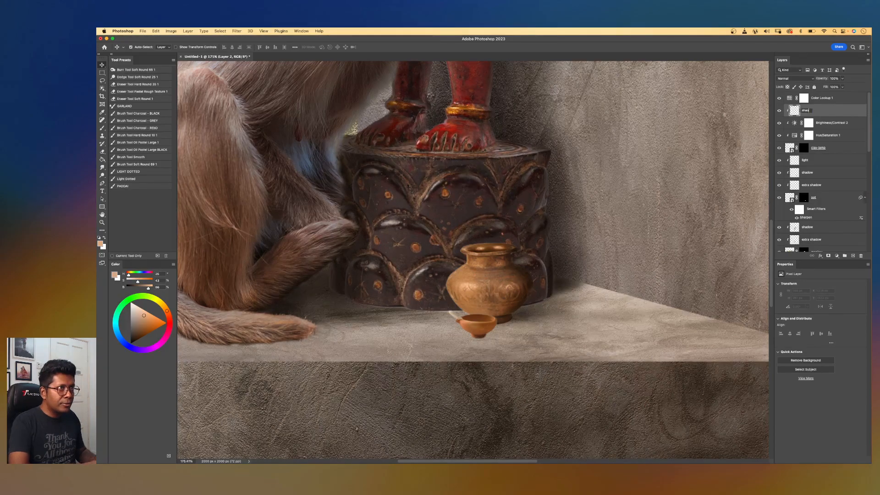
{"action": "type", "text": "ow"}
{"action": "key", "text": "Return"}
{"action": "left_click", "coordinate": [786, 78]}
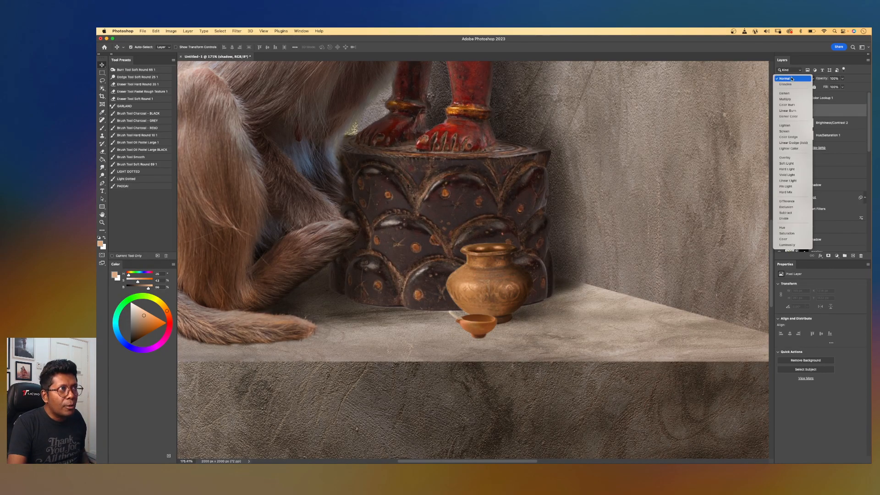
{"action": "left_click", "coordinate": [789, 164]}
{"action": "key", "text": "b"}
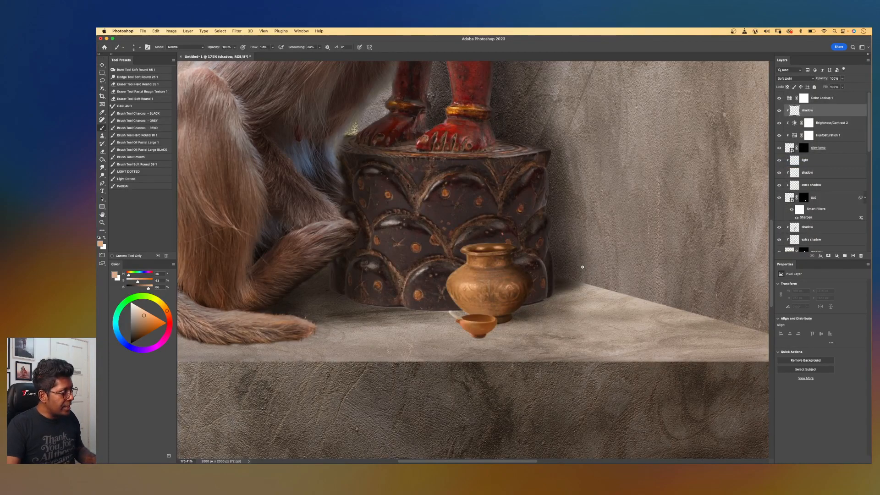
Paint a soft black shadow beneath the clay lamp on the shadow layer.
{"action": "key", "text": "bracketright"}
{"action": "key", "text": "bracketright"}
{"action": "key", "text": "bracketright"}
{"action": "key", "text": "bracketright"}
{"action": "key", "text": "bracketright"}
{"action": "key", "text": "bracketright"}
{"action": "key", "text": "bracketright"}
{"action": "key", "text": "bracketright"}
{"action": "key", "text": "bracketright"}
{"action": "key", "text": "bracketright"}
{"action": "key", "text": "bracketright"}
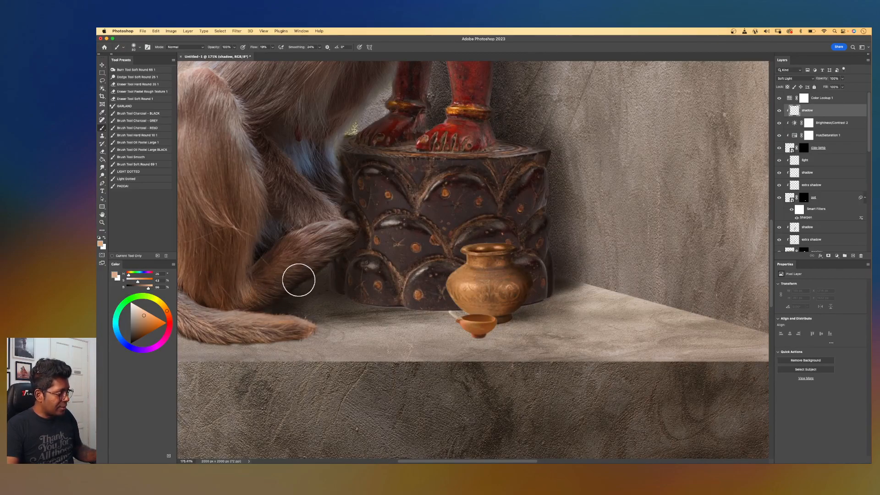
{"action": "key", "text": "d"}
{"action": "scroll", "coordinate": [497, 314], "scroll_direction": "up", "scroll_amount": 3}
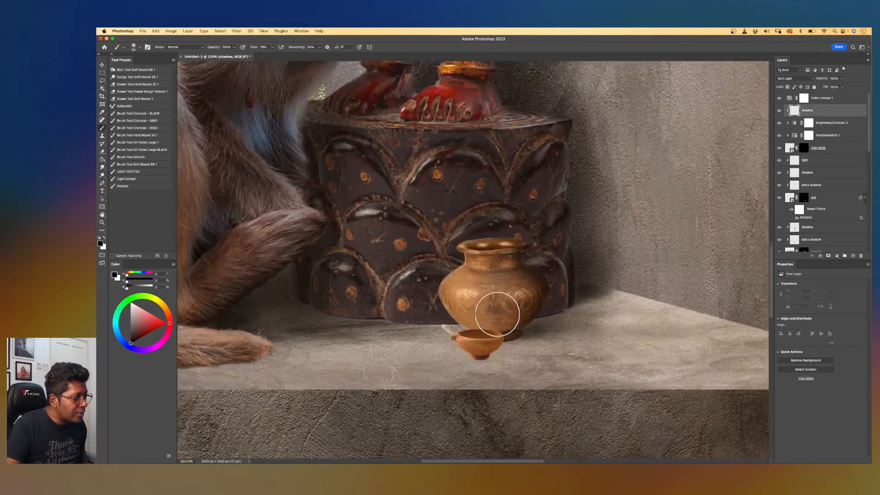
{"action": "key", "text": "bracketright"}
{"action": "key", "text": "bracketright"}
{"action": "key", "text": "bracketleft"}
{"action": "key", "text": "bracketleft"}
{"action": "key", "text": "bracketleft"}
{"action": "key", "text": "bracketleft"}
{"action": "key", "text": "bracketleft"}
{"action": "key", "text": "bracketleft"}
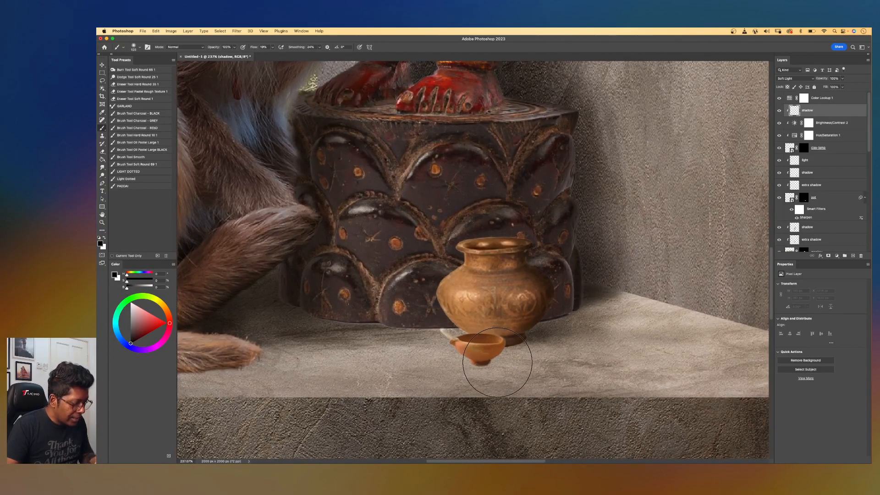
{"action": "mouse_move", "coordinate": [502, 359]}
{"action": "left_mouse_down"}
{"action": "mouse_move", "coordinate": [507, 335]}
{"action": "mouse_move", "coordinate": [492, 361]}
{"action": "mouse_move", "coordinate": [501, 334]}
{"action": "mouse_move", "coordinate": [515, 334]}
{"action": "mouse_move", "coordinate": [495, 361]}
{"action": "mouse_move", "coordinate": [478, 354]}
{"action": "mouse_move", "coordinate": [493, 359]}
{"action": "left_mouse_up"}
Paint a small dark touch at the clay lamp's left rim with a smaller brush.
{"action": "scroll", "coordinate": [536, 267], "scroll_direction": "down", "scroll_amount": 5}
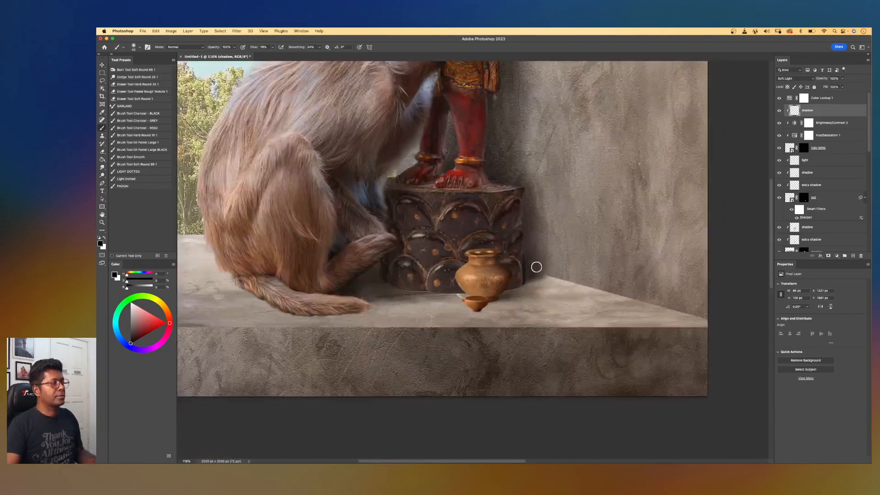
{"action": "scroll", "coordinate": [536, 267], "scroll_direction": "up", "scroll_amount": 4}
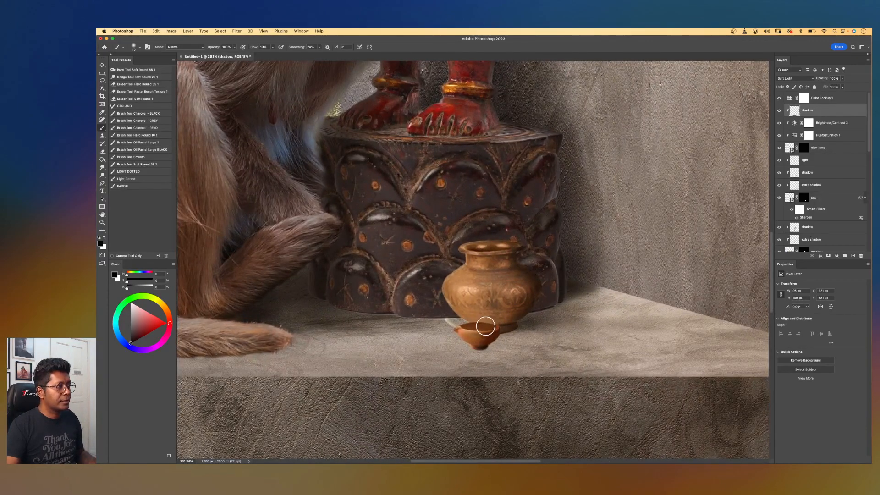
{"action": "key", "text": "bracketleft"}
{"action": "key", "text": "bracketleft"}
{"action": "key", "text": "bracketleft"}
{"action": "key", "text": "bracketleft"}
{"action": "key", "text": "bracketleft"}
{"action": "key", "text": "bracketleft"}
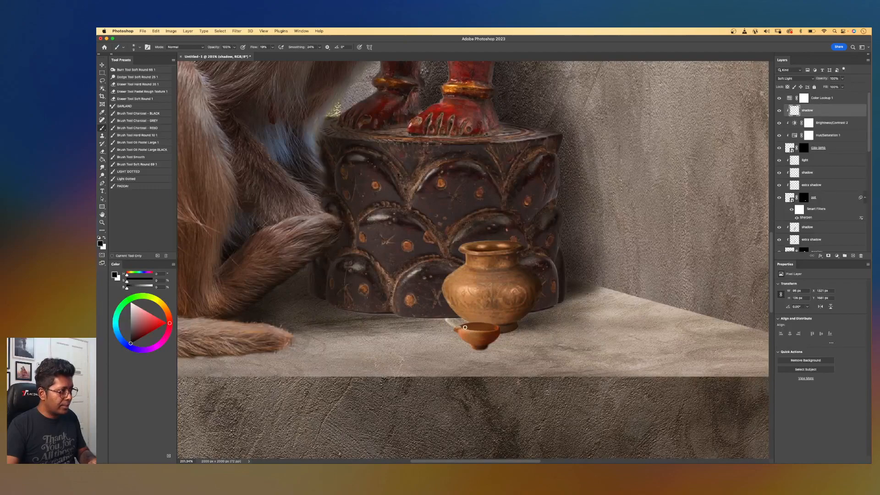
{"action": "left_click_drag", "start_coordinate": [465, 326], "coordinate": [469, 326]}
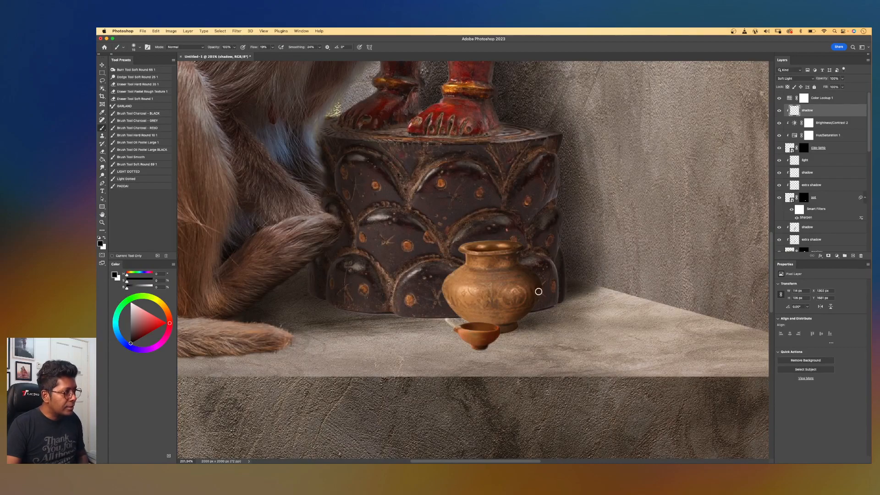
Paint a soft black shadow beneath the pot and clay lamp on the shadow layer just above the cement.
{"action": "scroll", "coordinate": [544, 271], "scroll_direction": "down", "scroll_amount": 8}
{"action": "scroll", "coordinate": [544, 271], "scroll_direction": "up", "scroll_amount": 5}
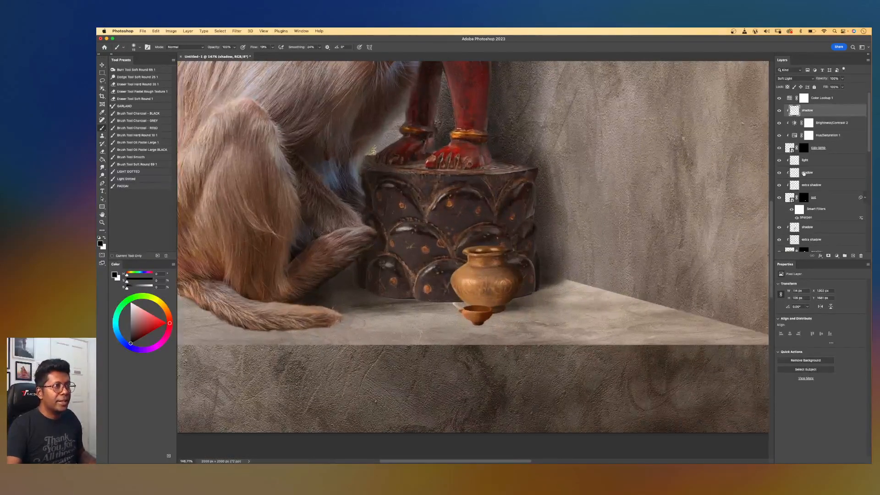
{"action": "key", "text": "v"}
{"action": "left_click", "coordinate": [514, 320]}
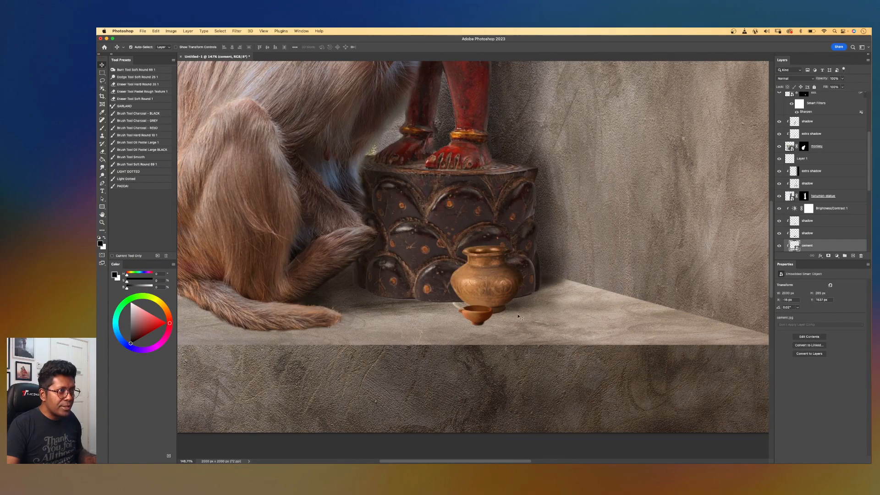
{"action": "left_click", "coordinate": [806, 235]}
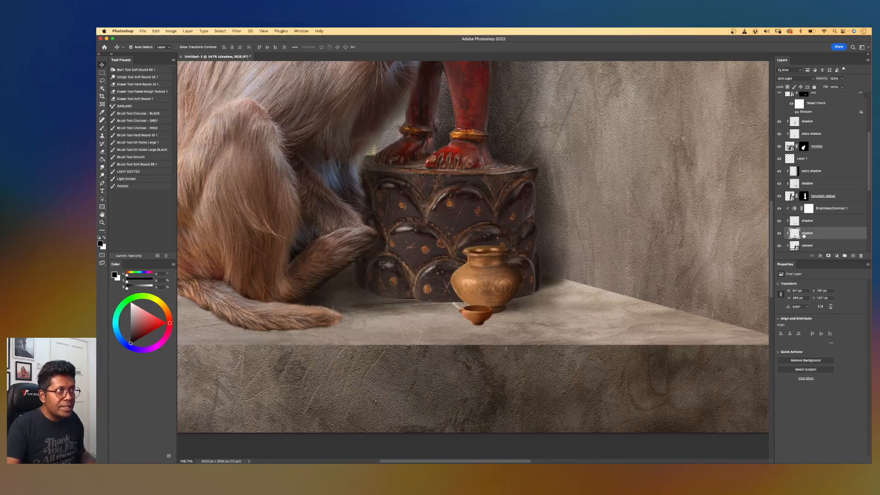
{"action": "scroll", "coordinate": [505, 313], "scroll_direction": "up", "scroll_amount": 5}
{"action": "key", "text": "b"}
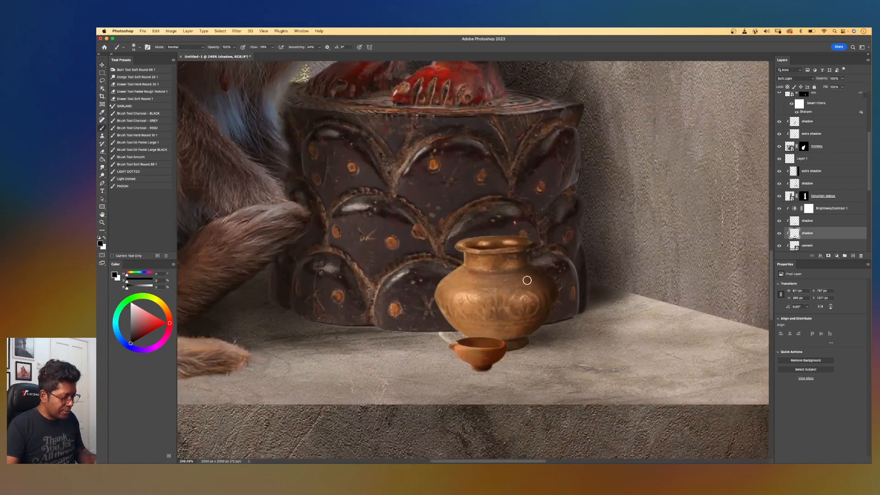
{"action": "key", "text": "bracketleft"}
{"action": "key", "text": "bracketleft"}
{"action": "left_click_drag", "start_coordinate": [480, 367], "coordinate": [562, 366]}
{"action": "key", "text": "bracketright"}
{"action": "key", "text": "bracketright"}
{"action": "key", "text": "bracketright"}
{"action": "mouse_move", "coordinate": [485, 366]}
{"action": "left_mouse_down"}
{"action": "mouse_move", "coordinate": [533, 360]}
{"action": "mouse_move", "coordinate": [480, 367]}
{"action": "mouse_move", "coordinate": [509, 367]}
{"action": "left_mouse_up"}
{"action": "key", "text": "bracketleft"}
{"action": "key", "text": "bracketleft"}
{"action": "key", "text": "bracketleft"}
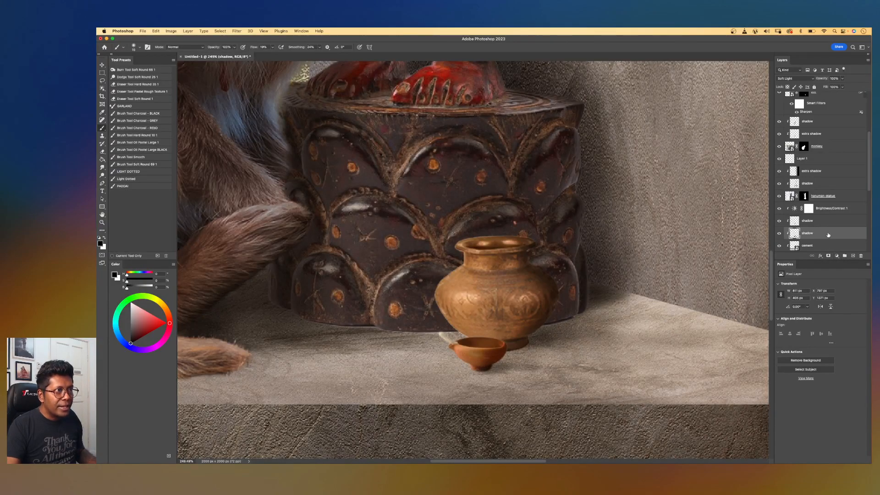
Examine the pot and clay lamp area and their layers at different zoom levels.
{"action": "left_click", "coordinate": [823, 223]}
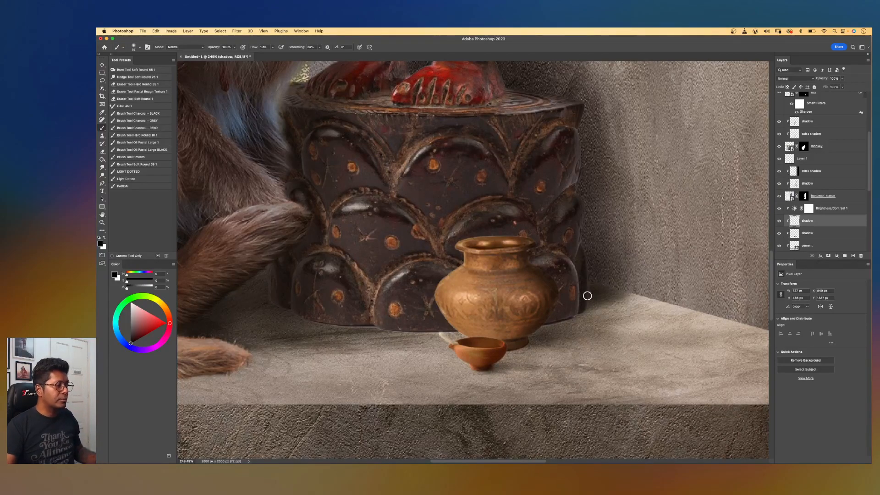
{"action": "scroll", "coordinate": [587, 296], "scroll_direction": "down", "scroll_amount": 8}
{"action": "scroll", "coordinate": [587, 296], "scroll_direction": "up", "scroll_amount": 4}
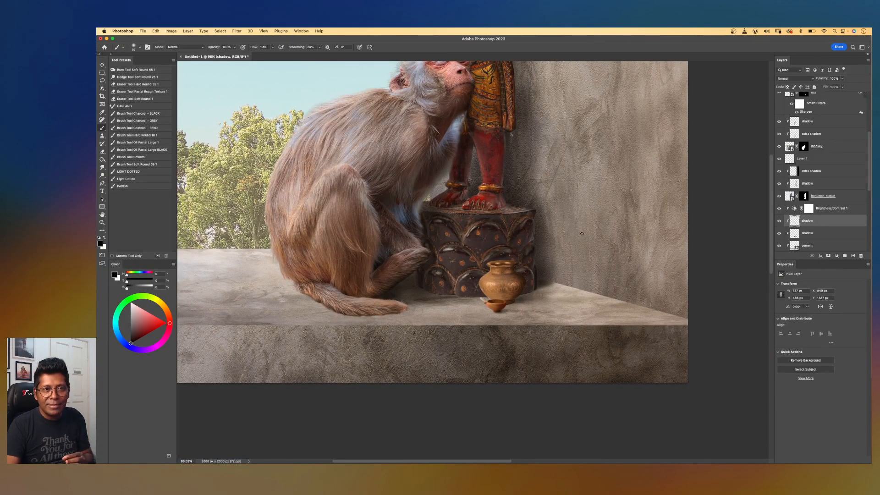
{"action": "left_click", "coordinate": [865, 107]}
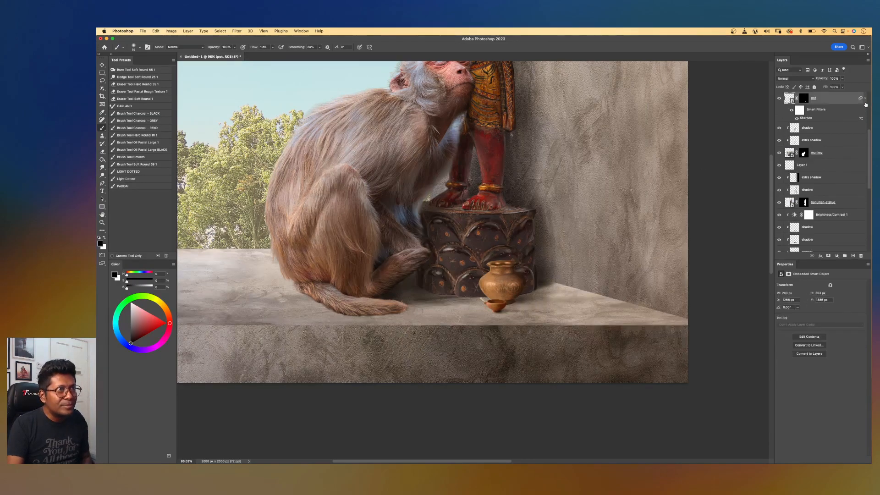
{"action": "scroll", "coordinate": [869, 103], "scroll_direction": "up", "scroll_amount": 3}
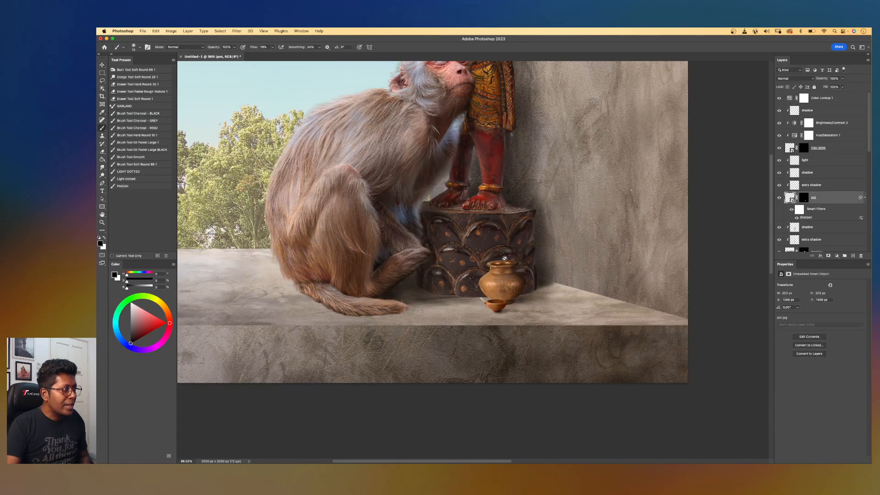
{"action": "scroll", "coordinate": [504, 259], "scroll_direction": "up", "scroll_amount": 3}
{"action": "scroll", "coordinate": [605, 312], "scroll_direction": "up", "scroll_amount": 2}
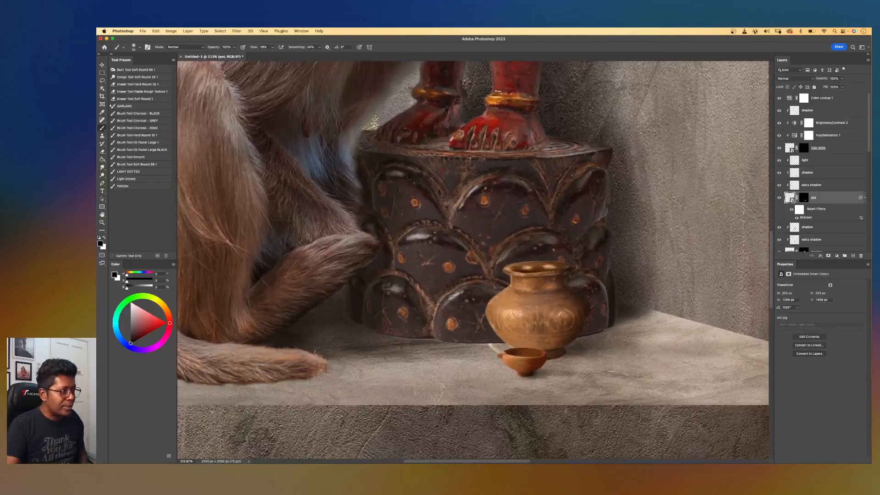
{"action": "left_click", "coordinate": [102, 64]}
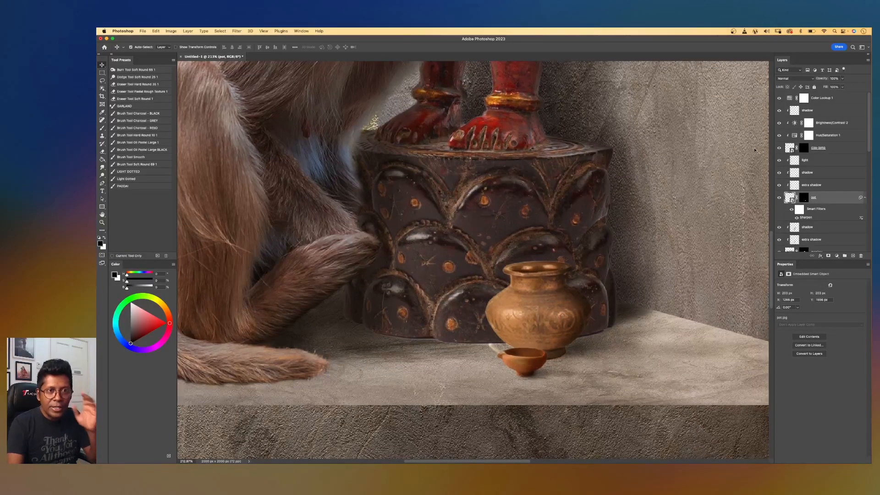
{"action": "left_click", "coordinate": [803, 147]}
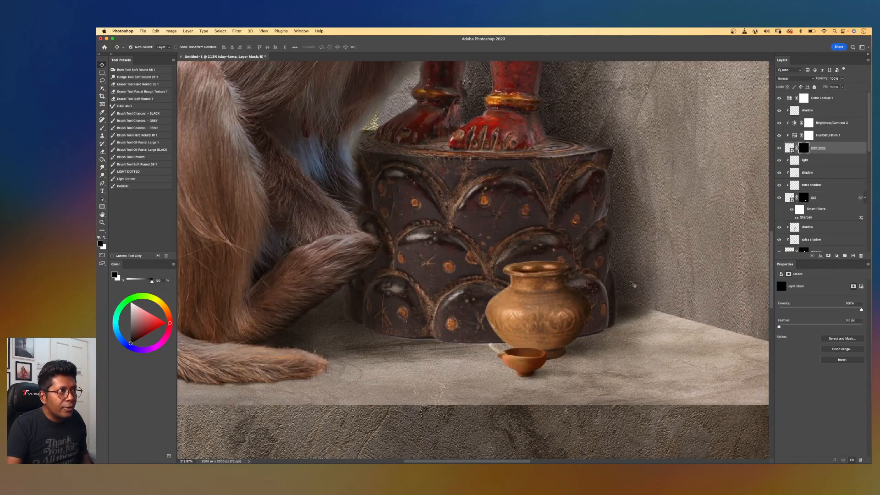
{"action": "scroll", "coordinate": [599, 326], "scroll_direction": "up", "scroll_amount": 2}
{"action": "scroll", "coordinate": [599, 325], "scroll_direction": "down", "scroll_amount": 3}
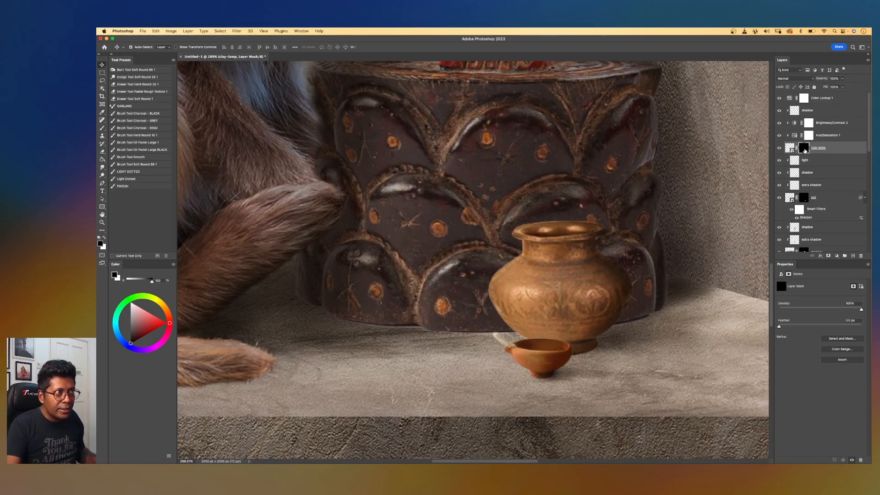
{"action": "key", "text": "b"}
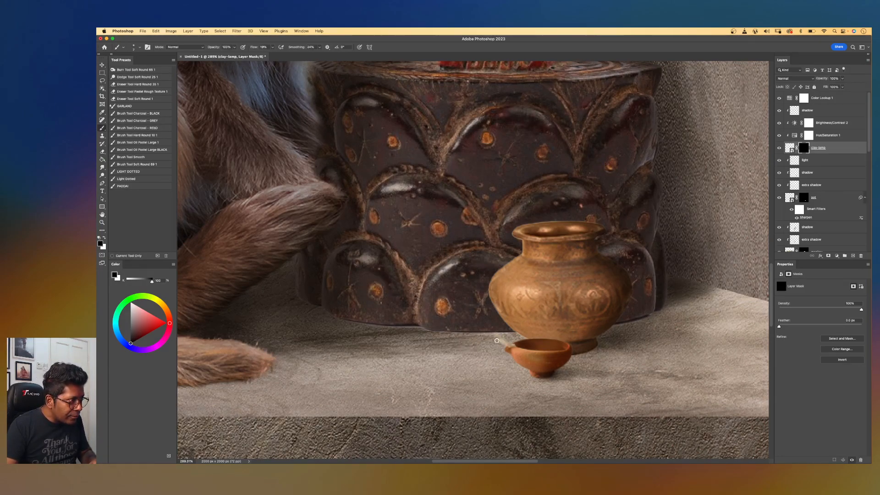
{"action": "scroll", "coordinate": [500, 292], "scroll_direction": "down", "scroll_amount": 6}
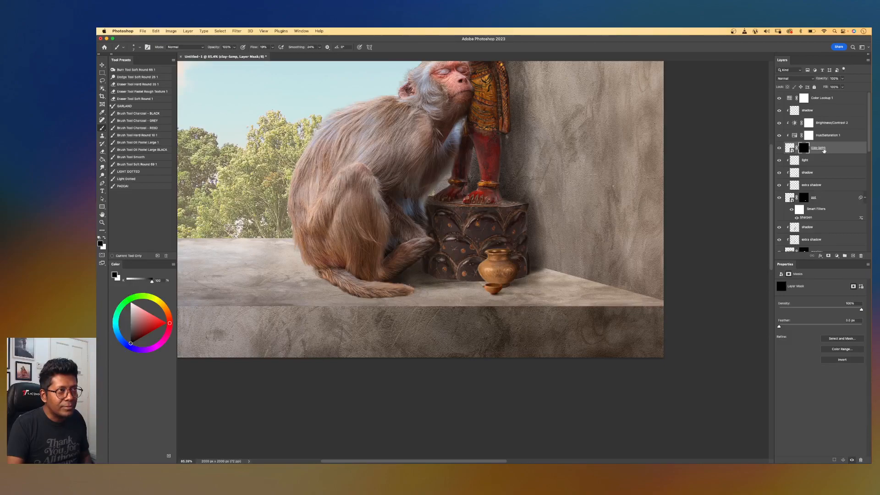
Place the candle image into the document above the top shadow layer.
{"action": "left_click", "coordinate": [830, 113]}
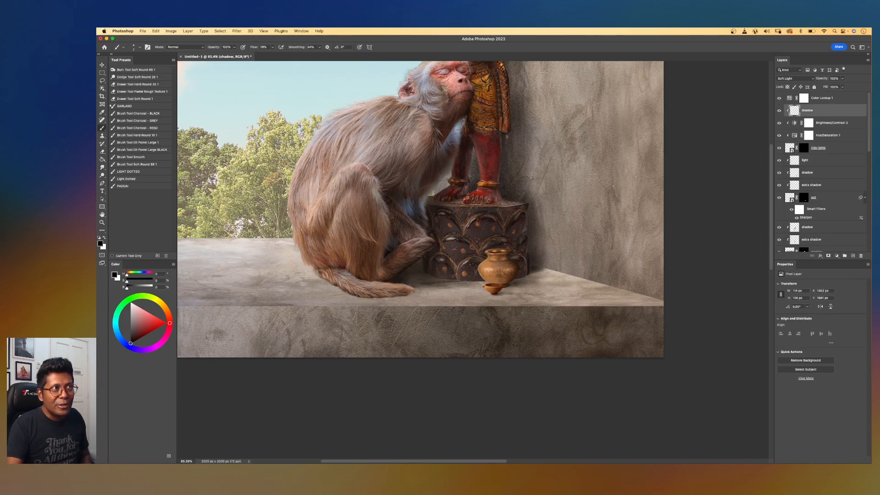
{"action": "left_click_drag", "start_coordinate": [781, 197], "coordinate": [596, 204]}
{"action": "key", "text": "Return"}
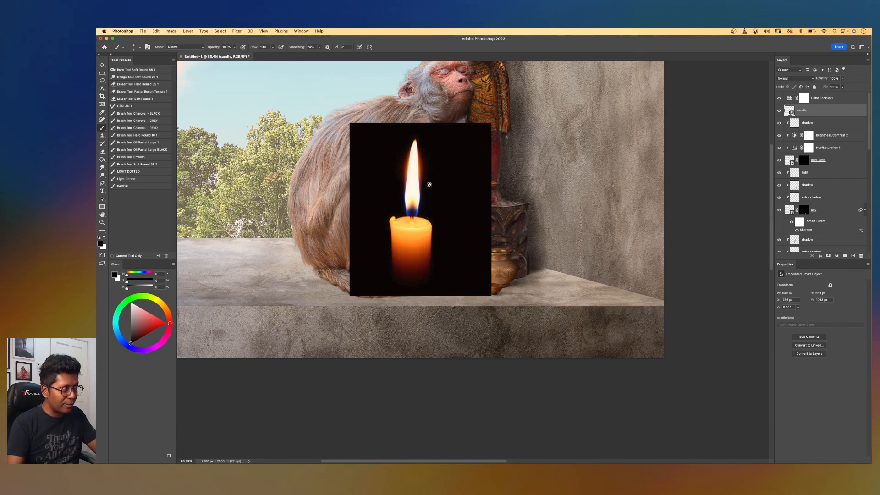
Set the candle layer's blend mode to Screen.
{"action": "key", "text": "super+plus"}
{"action": "left_click_drag", "start_coordinate": [374, 78], "coordinate": [428, 161]}
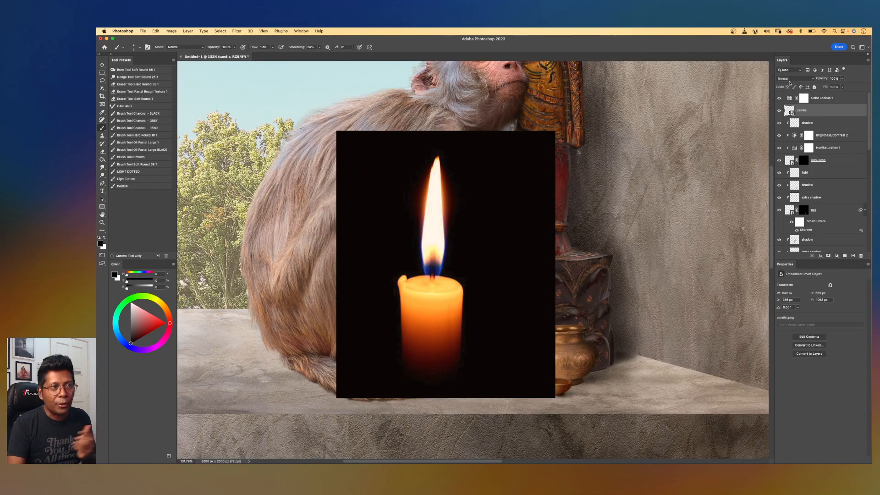
{"action": "left_click", "coordinate": [794, 80]}
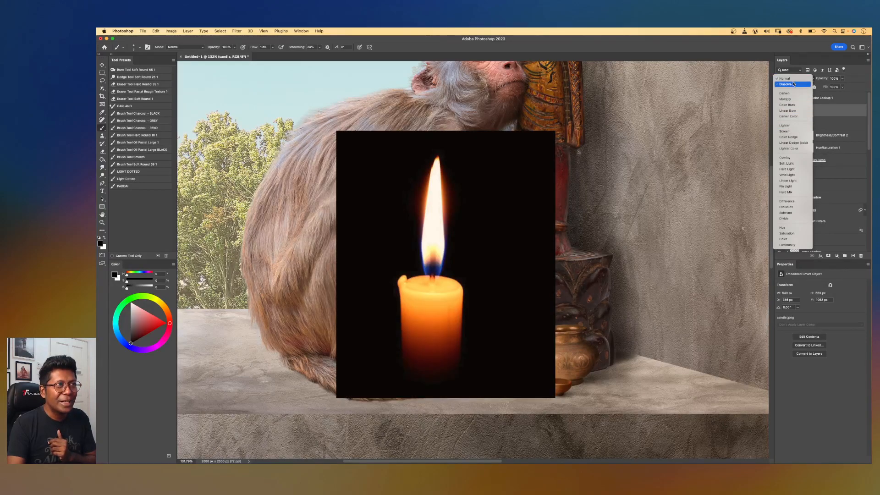
{"action": "key", "text": "Escape"}
{"action": "left_click", "coordinate": [795, 78]}
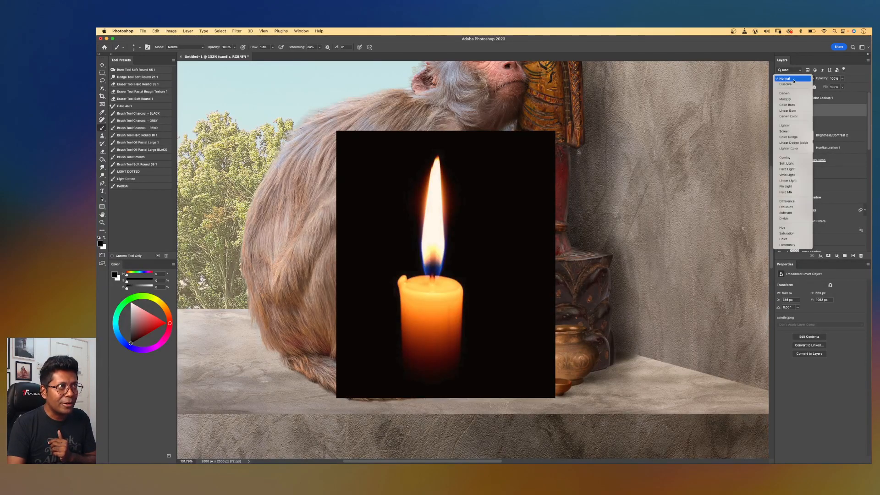
{"action": "left_click", "coordinate": [793, 131]}
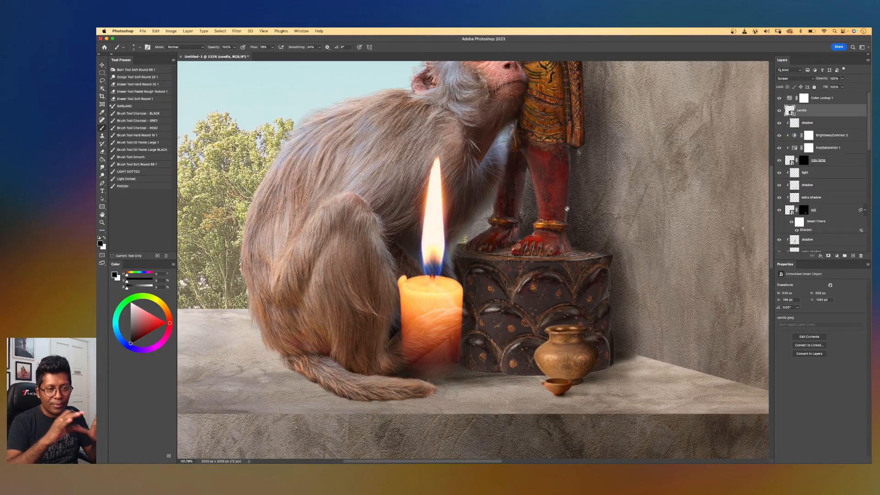
Scale the candle down and move it in front of the statue base beside the pot.
{"action": "scroll", "coordinate": [503, 249], "scroll_direction": "down", "scroll_amount": 3}
{"action": "scroll", "coordinate": [502, 250], "scroll_direction": "down", "scroll_amount": 1}
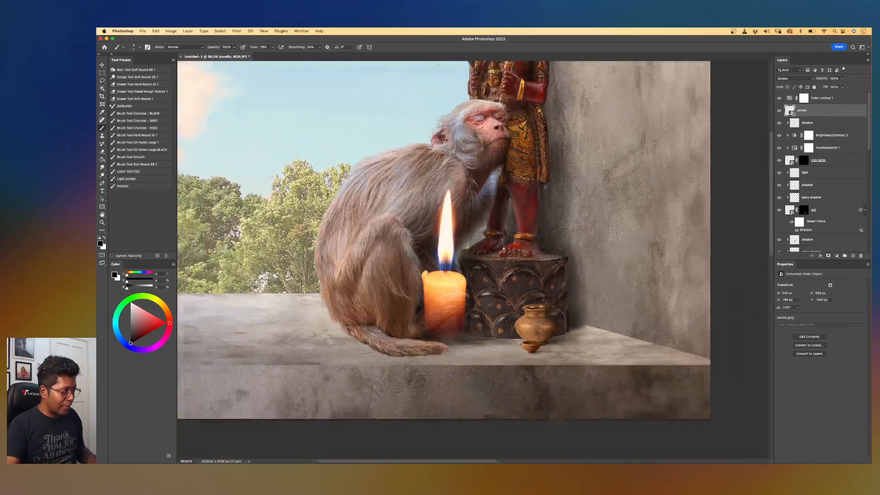
{"action": "key", "text": "ctrl+t"}
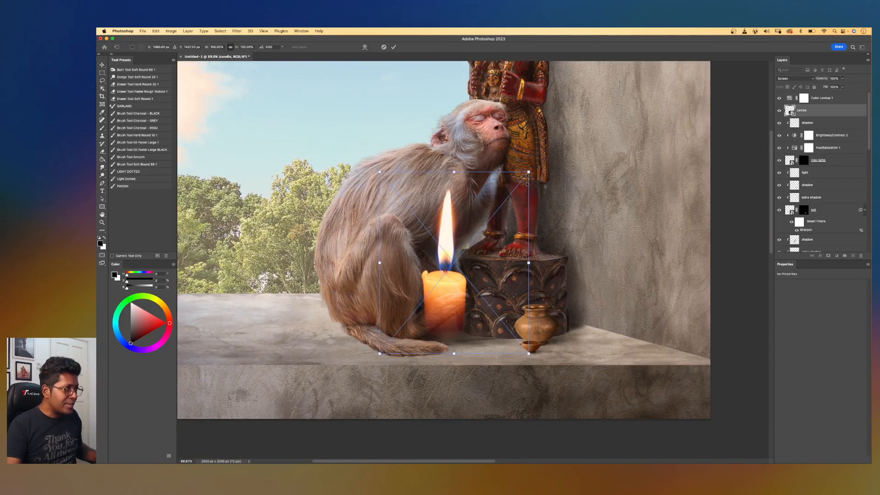
{"action": "left_click_drag", "start_coordinate": [528, 171], "coordinate": [503, 204]}
{"action": "left_click_drag", "start_coordinate": [502, 268], "coordinate": [557, 325]}
{"action": "key", "text": "Return"}
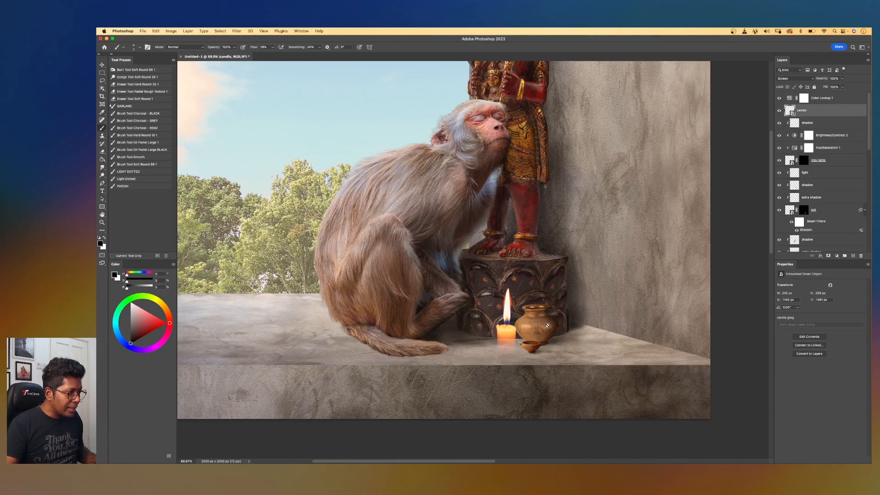
Shrink the candle further and position its flame on the clay lamp's left rim.
{"action": "scroll", "coordinate": [555, 326], "scroll_direction": "up", "scroll_amount": 5}
{"action": "left_click_drag", "start_coordinate": [586, 341], "coordinate": [458, 254]}
{"action": "scroll", "coordinate": [471, 250], "scroll_direction": "up", "scroll_amount": 2}
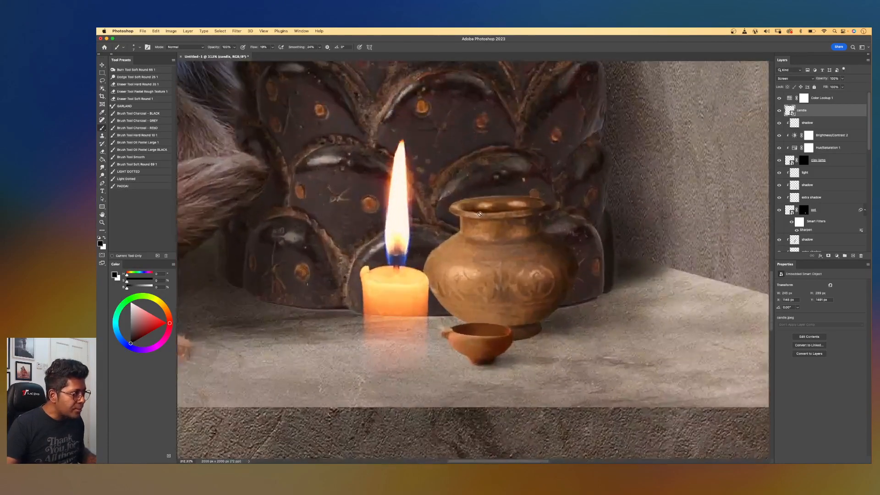
{"action": "key", "text": "ctrl+t"}
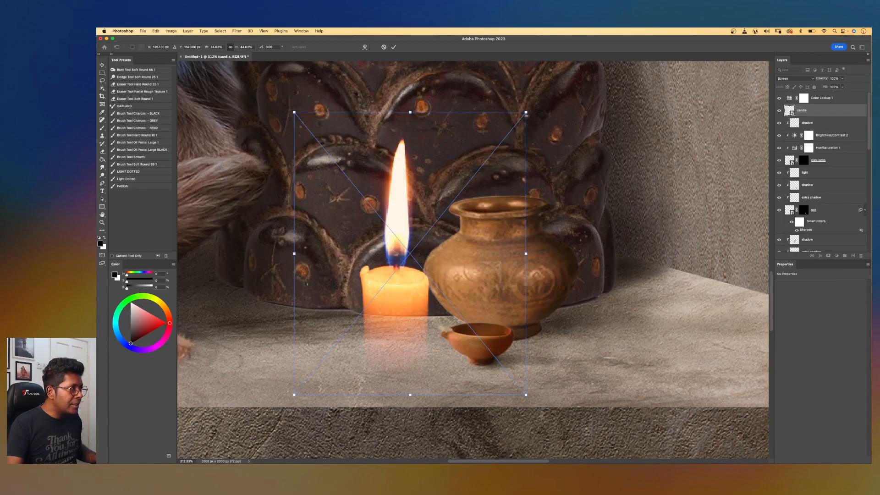
{"action": "left_click_drag", "start_coordinate": [526, 112], "coordinate": [465, 209]}
{"action": "left_click_drag", "start_coordinate": [429, 263], "coordinate": [460, 321]}
{"action": "key", "text": "Return"}
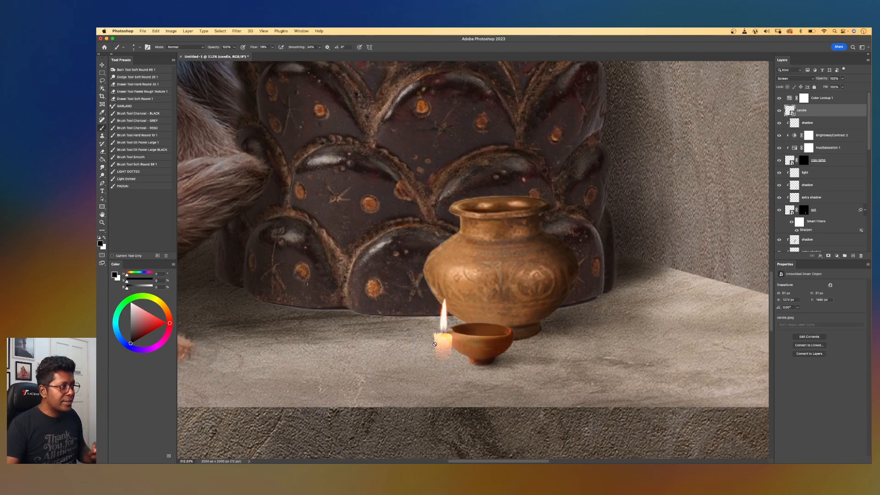
Add a layer mask to the candle and paint out its wax body, leaving only the flame.
{"action": "left_click", "coordinate": [829, 256]}
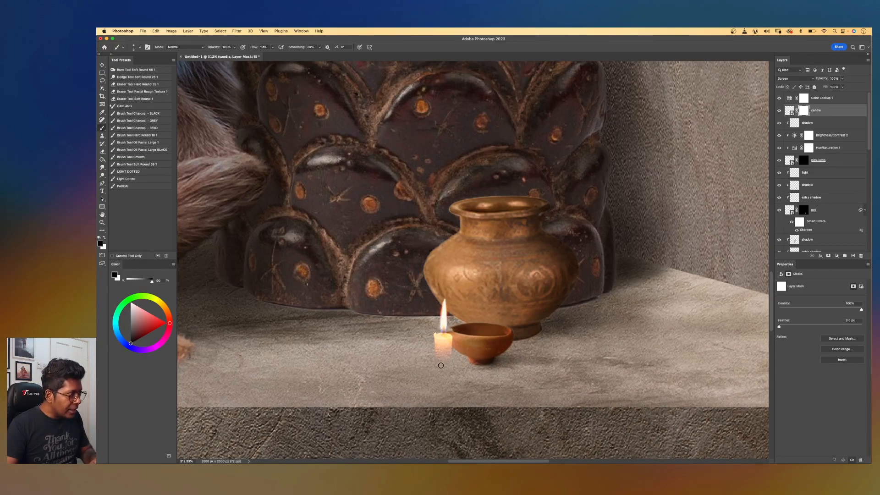
{"action": "mouse_move", "coordinate": [461, 349]}
{"action": "left_mouse_down"}
{"action": "mouse_move", "coordinate": [442, 348]}
{"action": "mouse_move", "coordinate": [460, 339]}
{"action": "mouse_move", "coordinate": [433, 340]}
{"action": "left_mouse_up"}
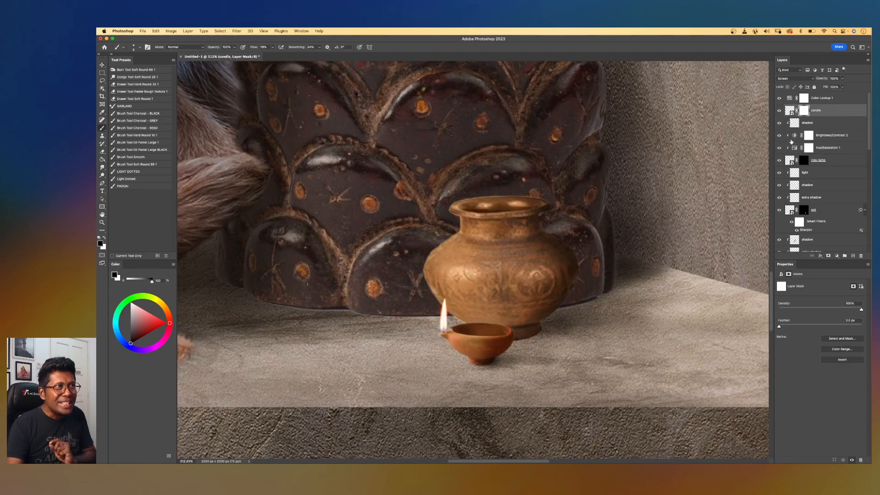
Add a new layer above the clay lamp layer and set its blend mode to Overlay.
{"action": "left_click", "coordinate": [836, 161]}
{"action": "left_click", "coordinate": [853, 255]}
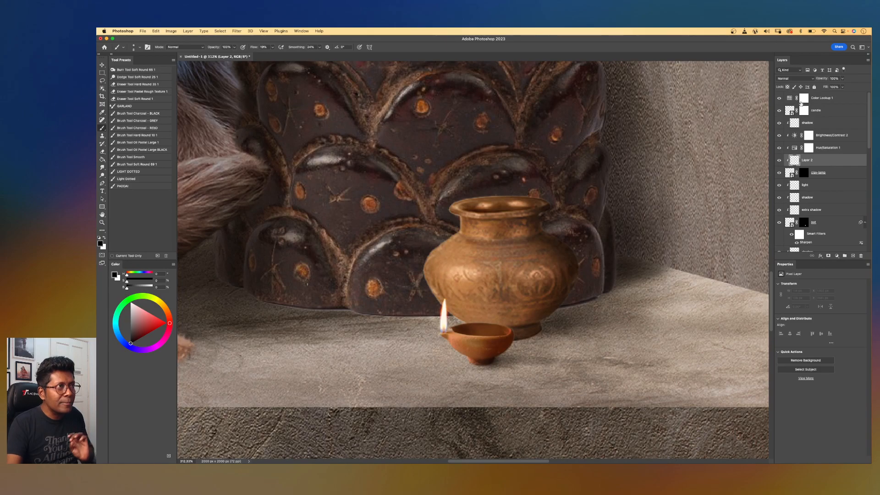
{"action": "left_click", "coordinate": [792, 79]}
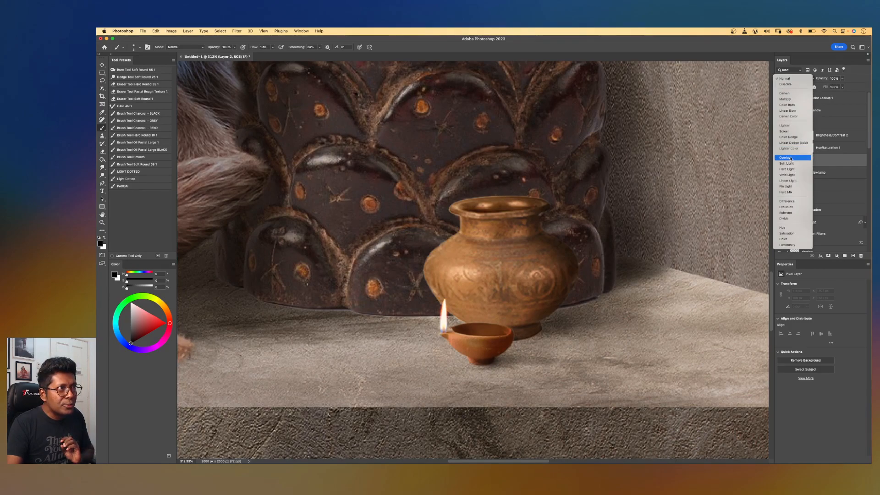
{"action": "left_click", "coordinate": [790, 158]}
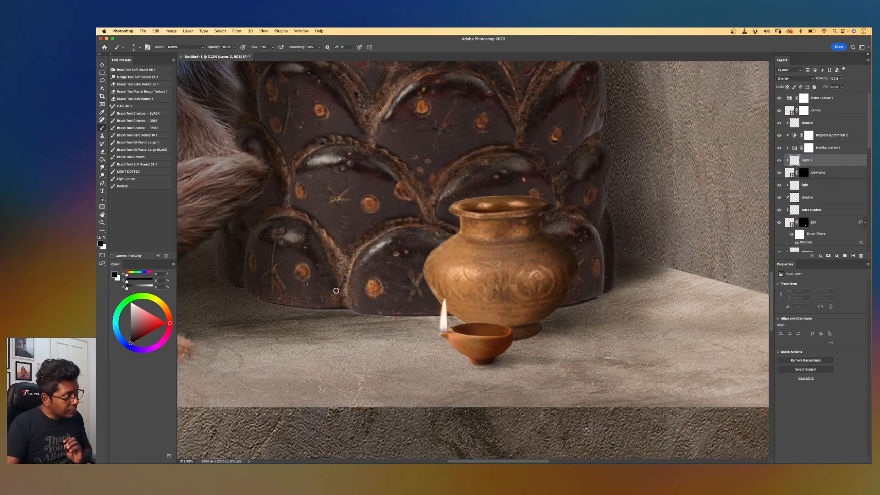
Paint a stroke across the clay lamp's bowl on the overlay layer with a smaller brush.
{"action": "scroll", "coordinate": [506, 315], "scroll_direction": "up", "scroll_amount": 5}
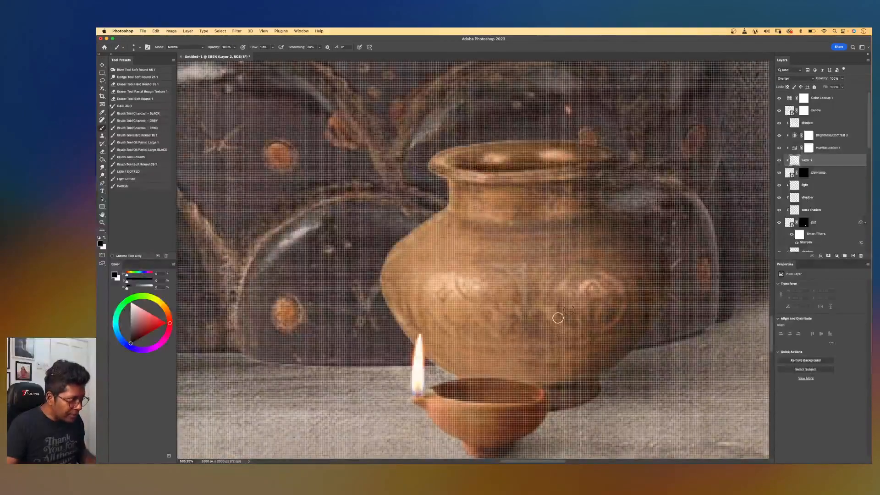
{"action": "scroll", "coordinate": [568, 311], "scroll_direction": "down", "scroll_amount": 4}
{"action": "scroll", "coordinate": [531, 293], "scroll_direction": "down", "scroll_amount": 2}
{"action": "scroll", "coordinate": [495, 277], "scroll_direction": "up", "scroll_amount": 4}
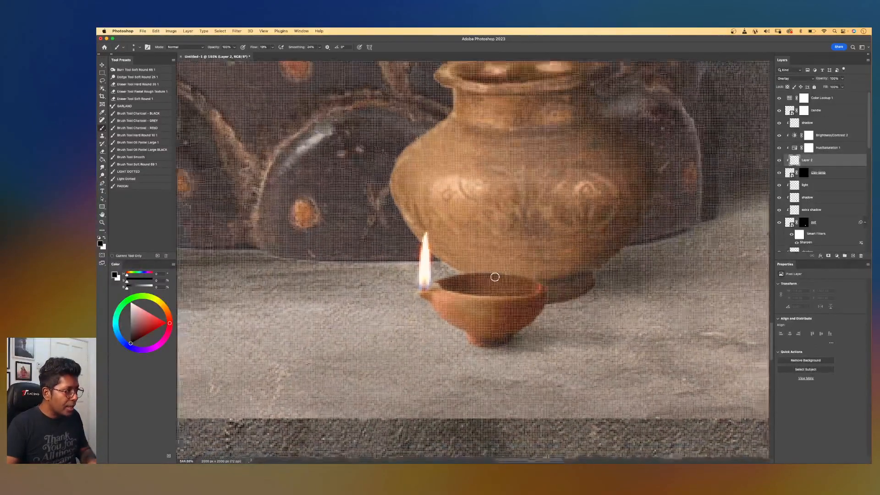
{"action": "scroll", "coordinate": [495, 276], "scroll_direction": "down", "scroll_amount": 3}
{"action": "scroll", "coordinate": [494, 277], "scroll_direction": "up", "scroll_amount": 2}
{"action": "key", "text": "["}
{"action": "left_click_drag", "start_coordinate": [450, 283], "coordinate": [522, 290]}
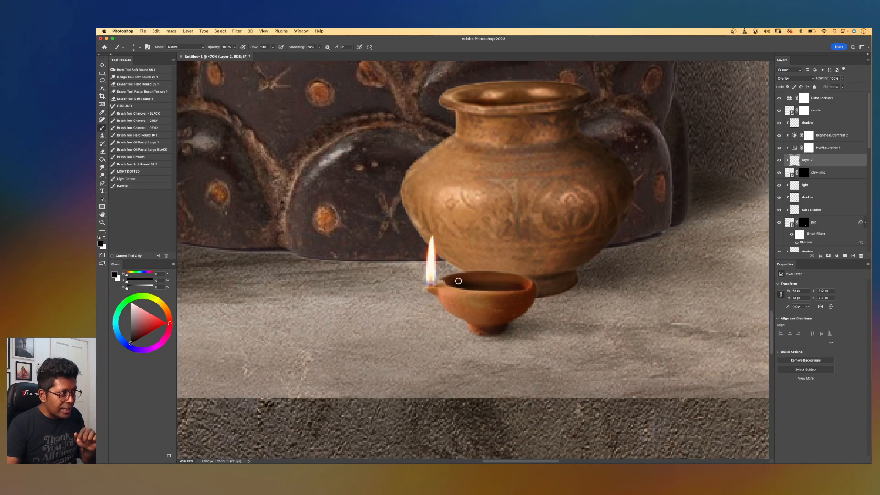
Zoom out to review the whole composition after painting the clay lamp's light.
{"action": "key", "text": "bracketleft"}
{"action": "key", "text": "bracketleft"}
{"action": "key", "text": "bracketleft"}
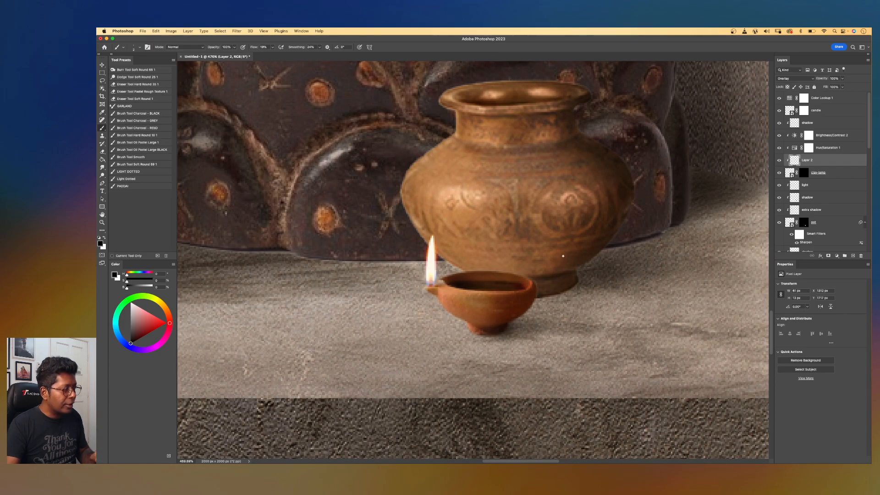
{"action": "key", "text": "super+minus"}
{"action": "key", "text": "super+minus"}
{"action": "key", "text": "super+minus"}
{"action": "key", "text": "super+minus"}
{"action": "key", "text": "super+minus"}
{"action": "scroll", "coordinate": [568, 258], "scroll_direction": "up", "scroll_amount": 5}
{"action": "scroll", "coordinate": [546, 237], "scroll_direction": "down", "scroll_amount": 6}
{"action": "left_click_drag", "start_coordinate": [533, 232], "coordinate": [604, 292]}
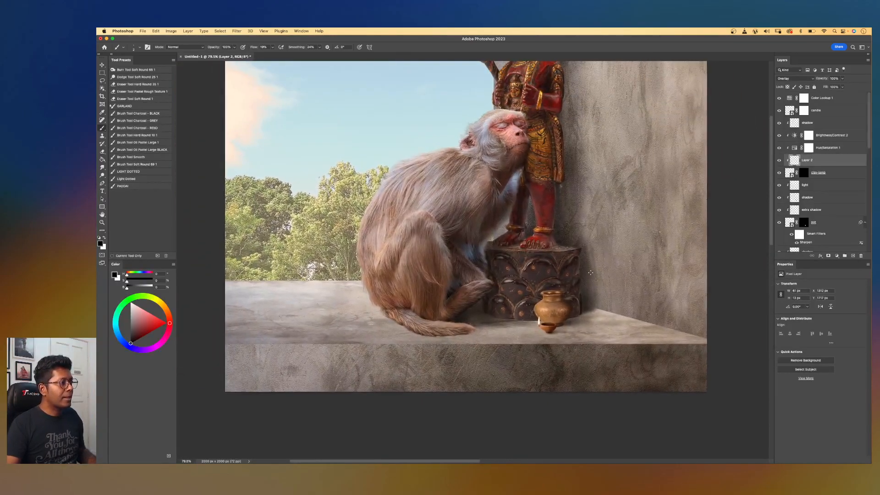
{"action": "key", "text": "super+minus"}
{"action": "left_click_drag", "start_coordinate": [523, 219], "coordinate": [583, 263]}
{"action": "scroll", "coordinate": [588, 270], "scroll_direction": "down", "scroll_amount": 1}
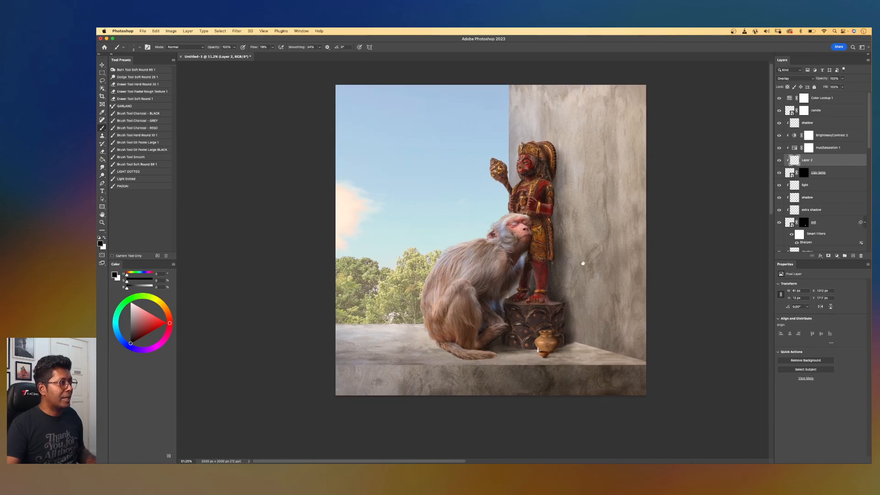
{"action": "scroll", "coordinate": [547, 248], "scroll_direction": "up", "scroll_amount": 5}
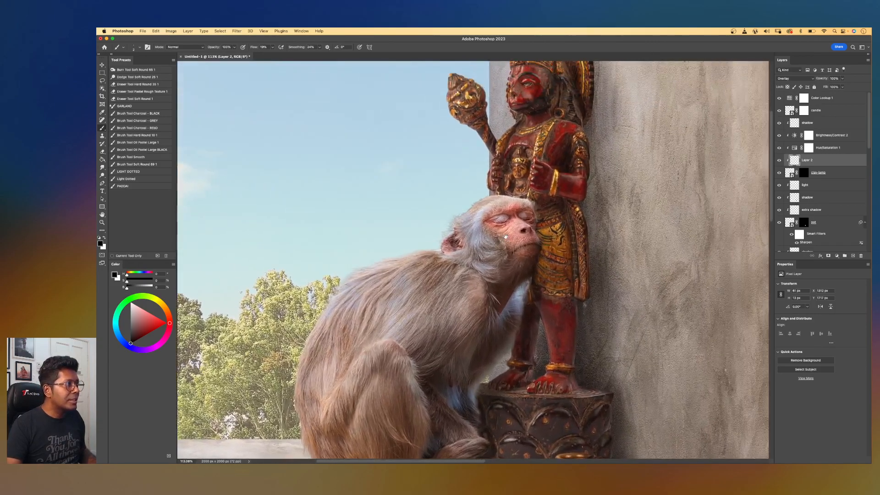
{"action": "scroll", "coordinate": [473, 263], "scroll_direction": "up", "scroll_amount": 2}
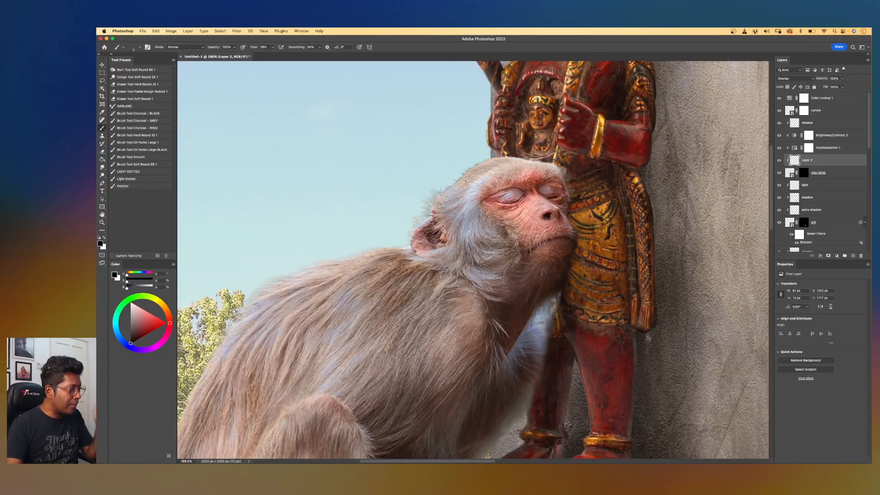
{"action": "key", "text": "v"}
{"action": "left_click", "coordinate": [484, 187]}
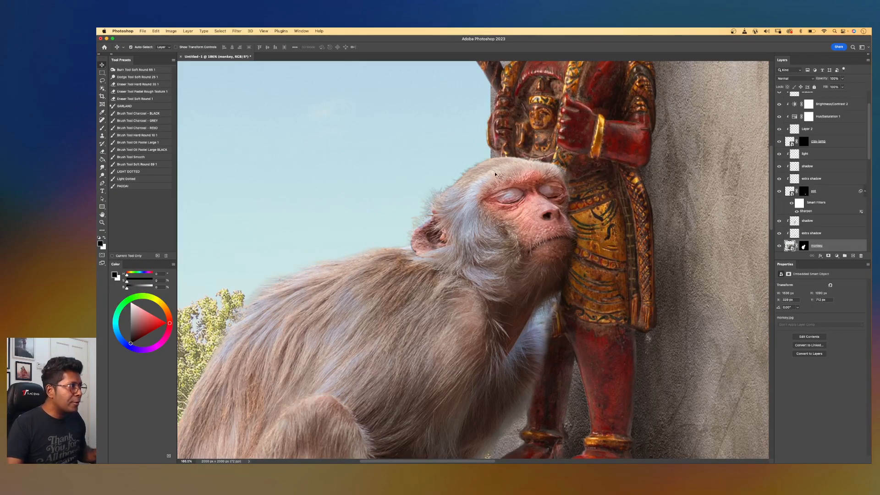
{"action": "scroll", "coordinate": [452, 186], "scroll_direction": "up", "scroll_amount": 1}
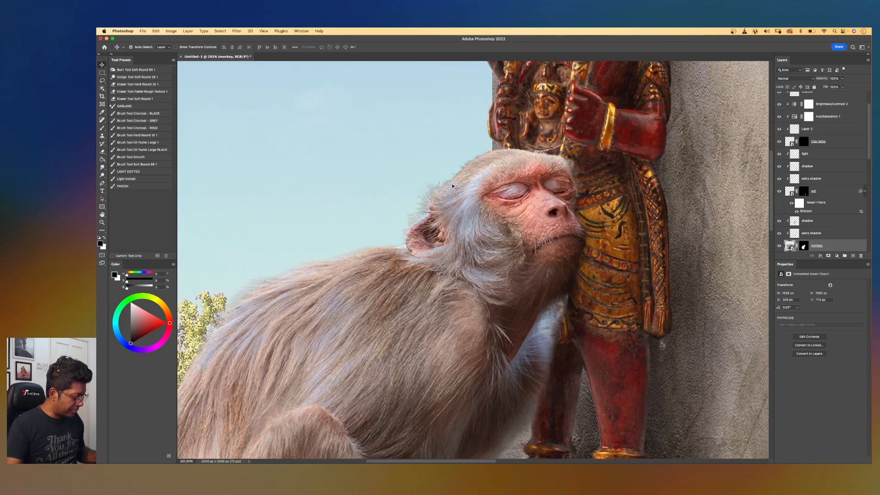
{"action": "key", "text": "b"}
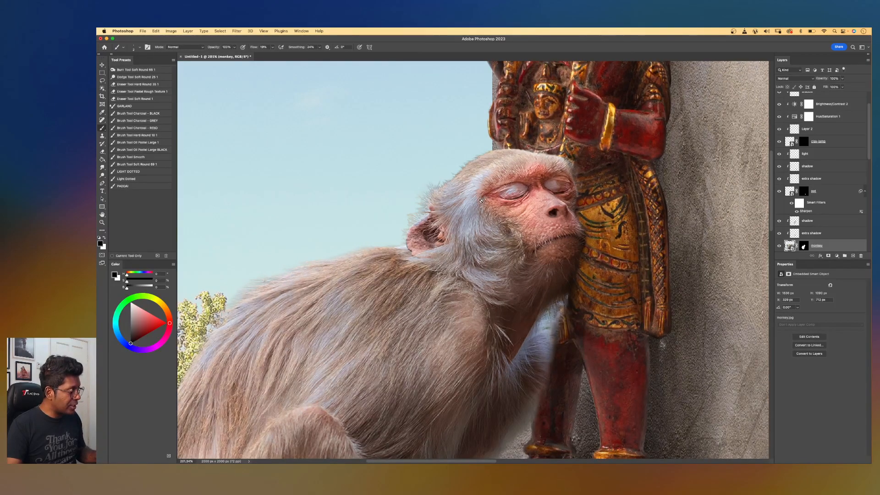
{"action": "key", "text": "bracketright"}
{"action": "key", "text": "bracketright"}
{"action": "left_click", "coordinate": [805, 245]}
{"action": "key", "text": "bracketright"}
{"action": "key", "text": "bracketright"}
{"action": "key", "text": "bracketright"}
{"action": "key", "text": "bracketright"}
{"action": "key", "text": "bracketright"}
{"action": "key", "text": "bracketright"}
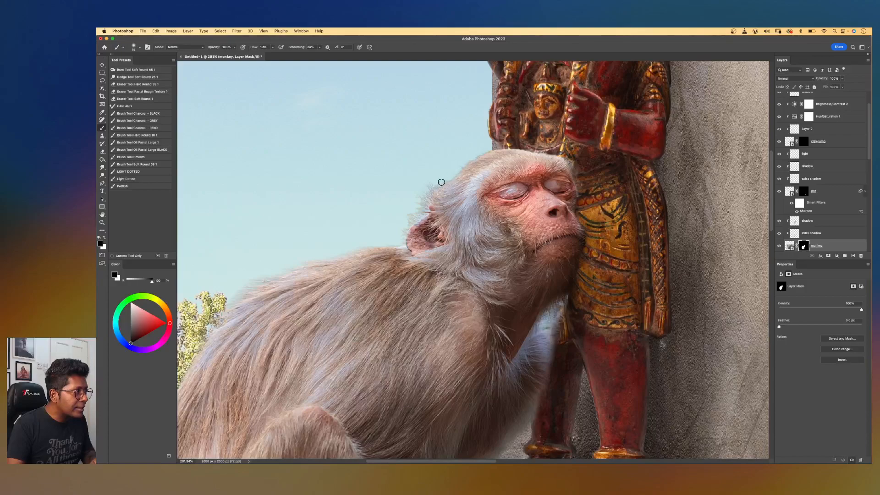
{"action": "key", "text": "bracketright"}
{"action": "key", "text": "bracketright"}
{"action": "key", "text": "bracketright"}
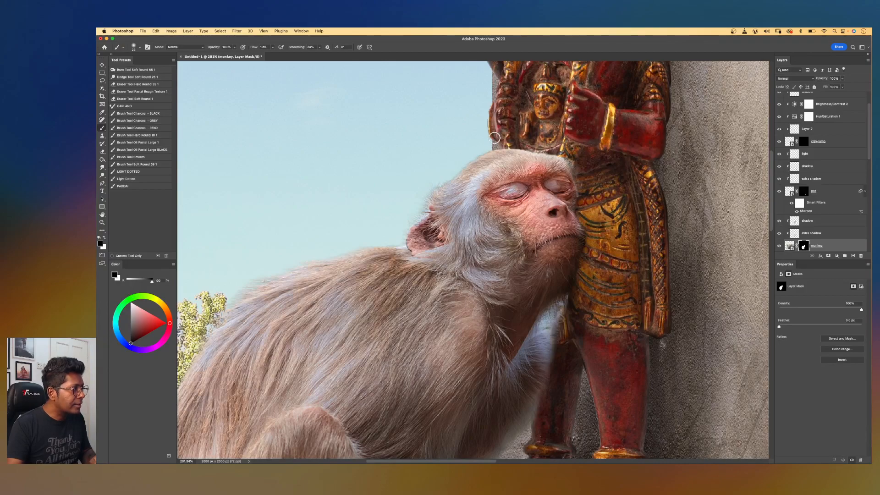
Add a new layer above the lower cement wall layer and name it red.
{"action": "key", "text": "super+minus"}
{"action": "key", "text": "super+minus"}
{"action": "key", "text": "super+minus"}
{"action": "key", "text": "super+minus"}
{"action": "key", "text": "super+minus"}
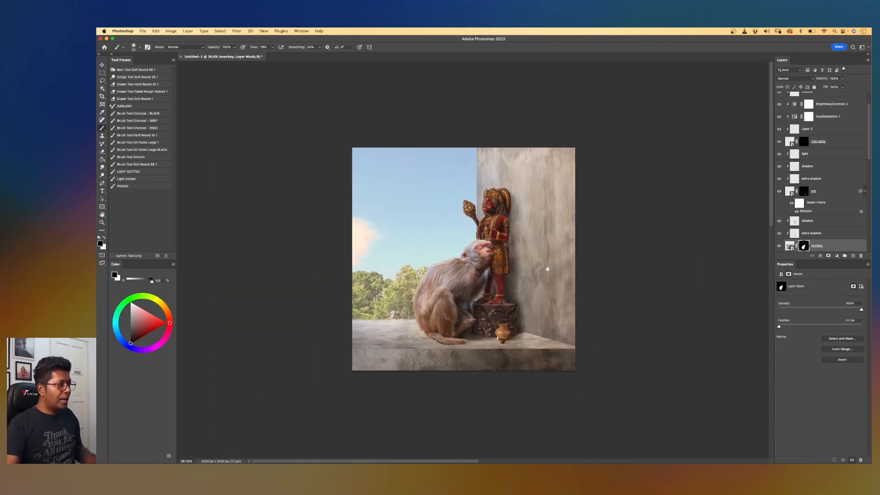
{"action": "left_click_drag", "start_coordinate": [544, 273], "coordinate": [596, 228]}
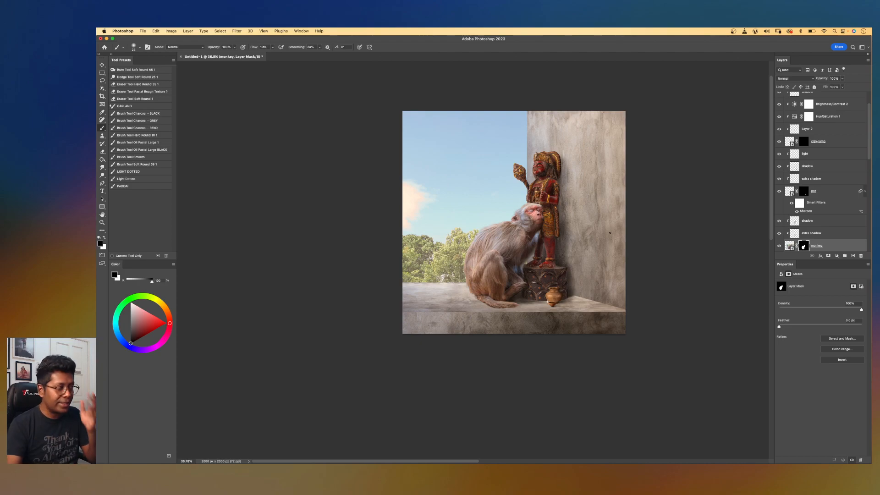
{"action": "key", "text": "v"}
{"action": "left_click", "coordinate": [594, 200]}
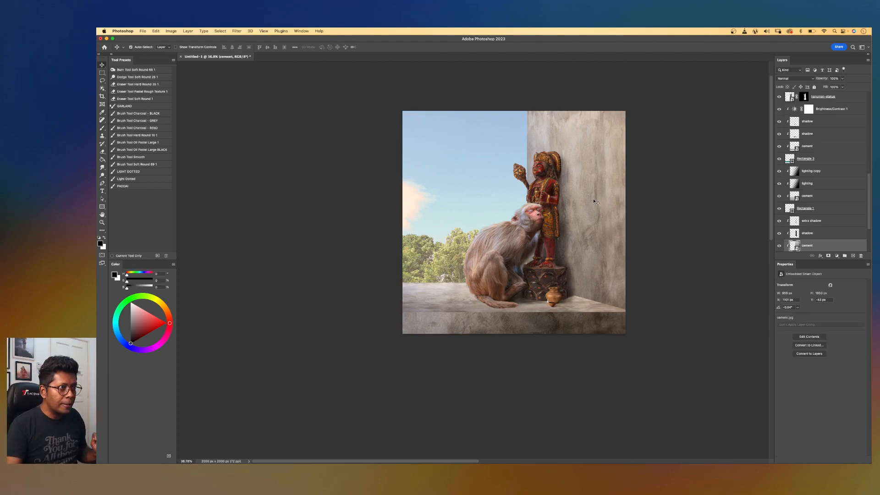
{"action": "left_click", "coordinate": [852, 255]}
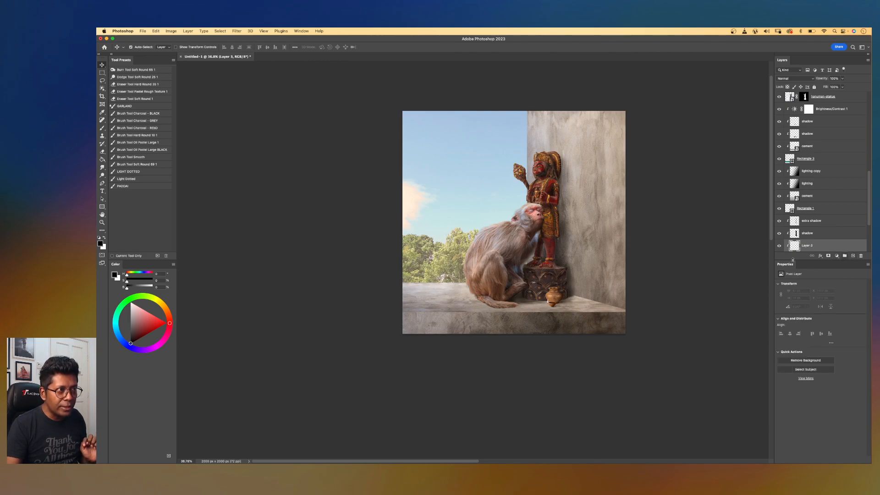
{"action": "double_click", "coordinate": [806, 246]}
{"action": "type", "text": "red"}
{"action": "key", "text": "Return"}
{"action": "left_click_drag", "start_coordinate": [610, 240], "coordinate": [599, 236]}
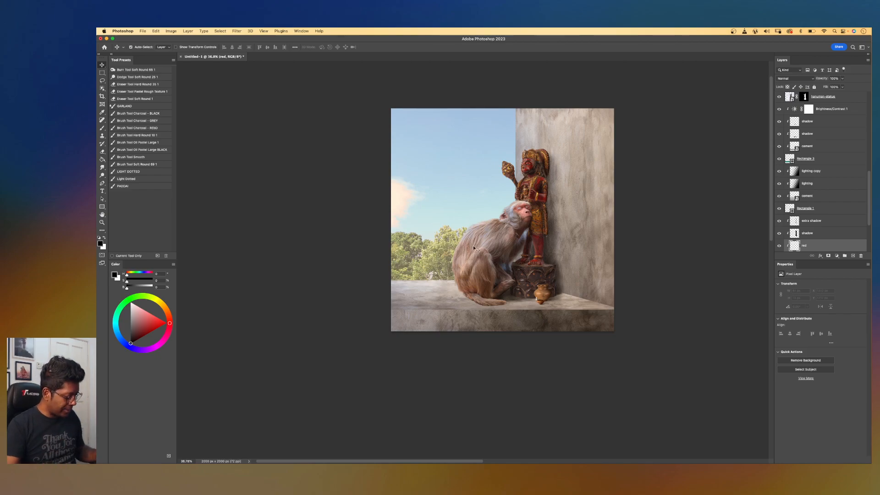
Pick a dark red colour and fill the red layer with it, setting its blend mode to Overlay.
{"action": "key", "text": "g"}
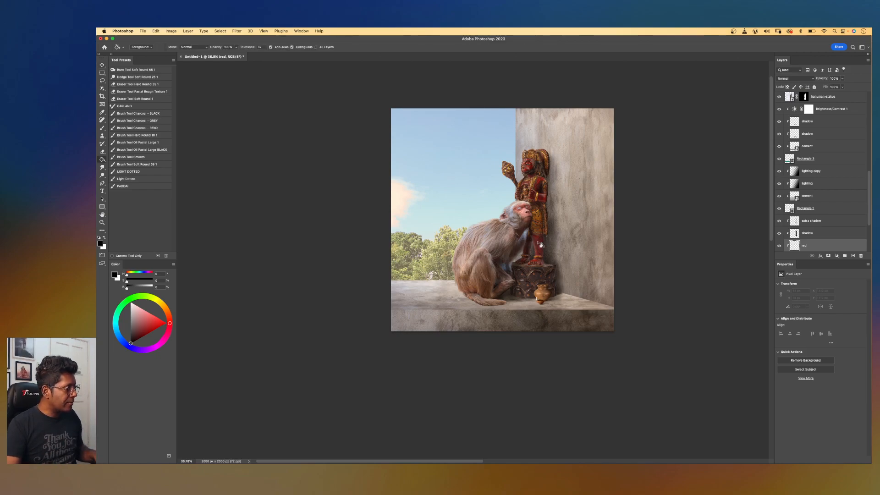
{"action": "left_click", "coordinate": [145, 335]}
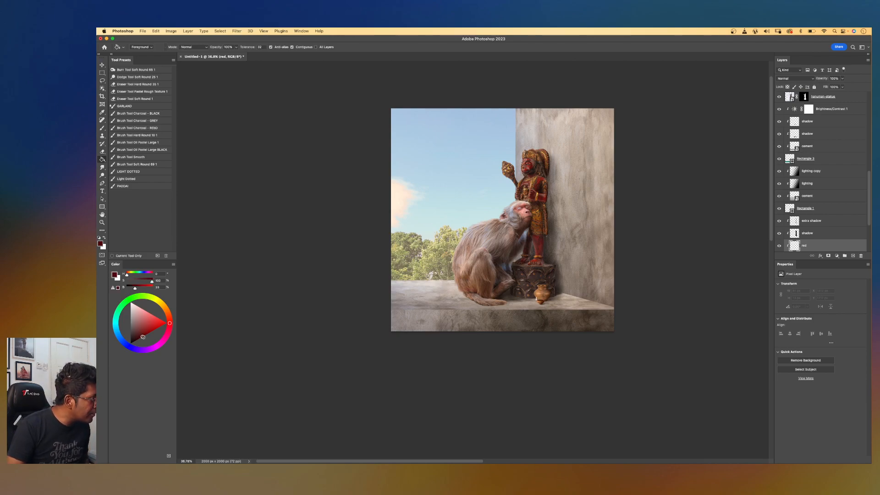
{"action": "left_click_drag", "start_coordinate": [149, 337], "coordinate": [144, 333]}
{"action": "left_click", "coordinate": [169, 321]}
{"action": "left_click", "coordinate": [170, 323]}
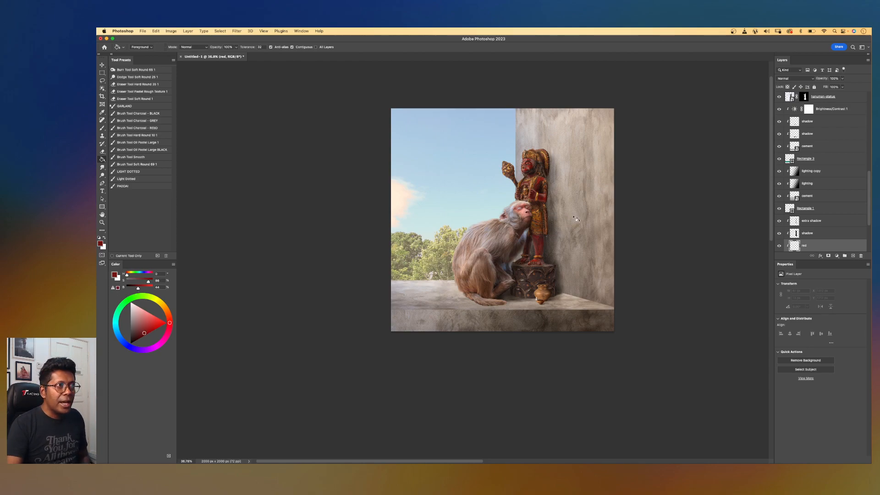
{"action": "left_click", "coordinate": [787, 78]}
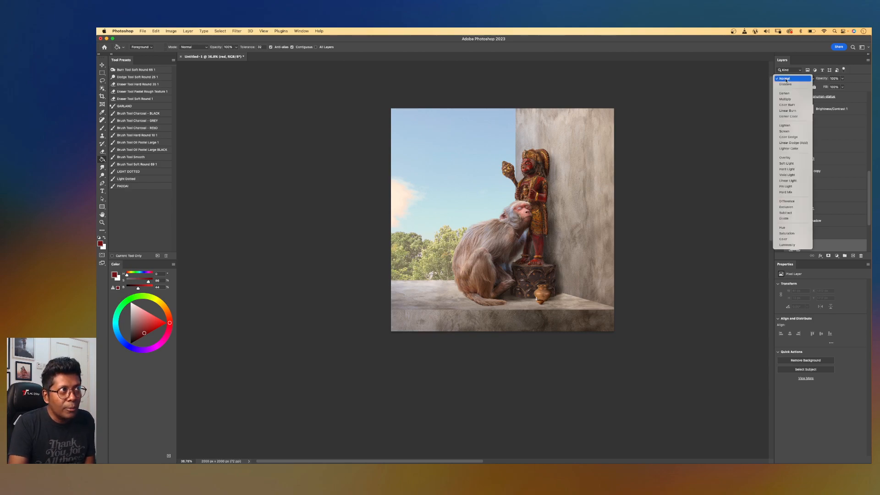
{"action": "left_click", "coordinate": [791, 158]}
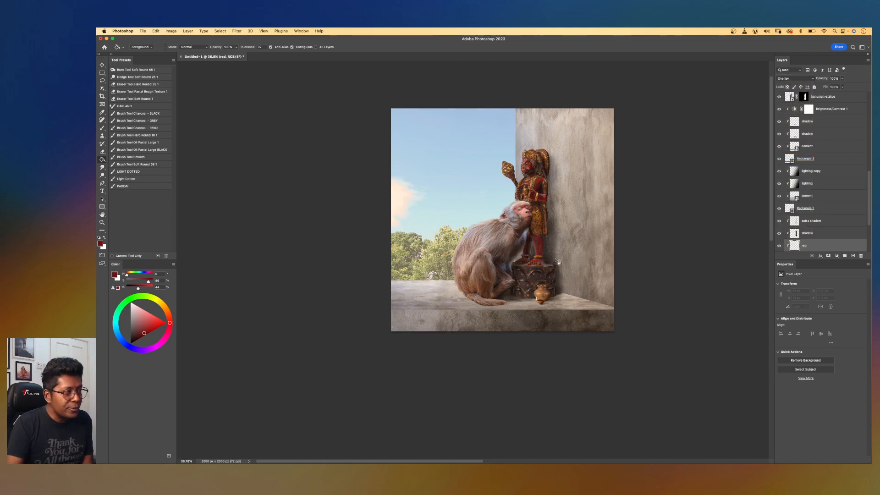
{"action": "left_click", "coordinate": [579, 254]}
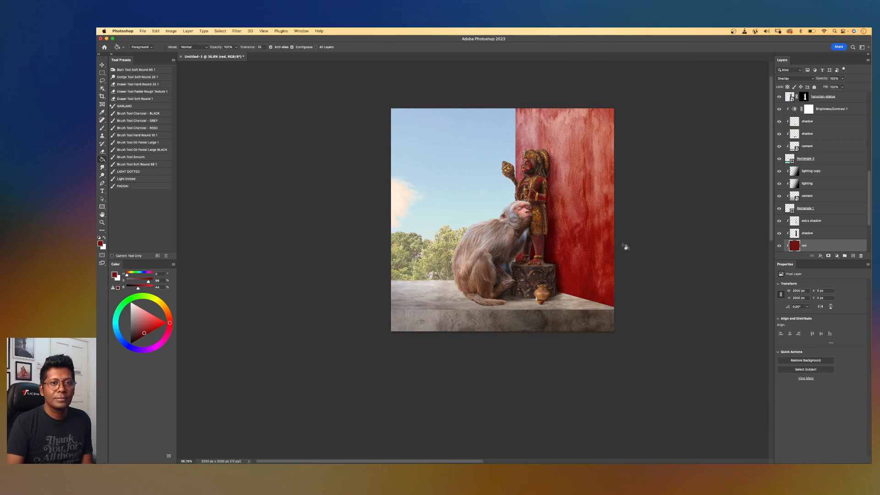
Try the Darker Color blend mode on the red layer before returning it to Overlay.
{"action": "key", "text": "super+plus"}
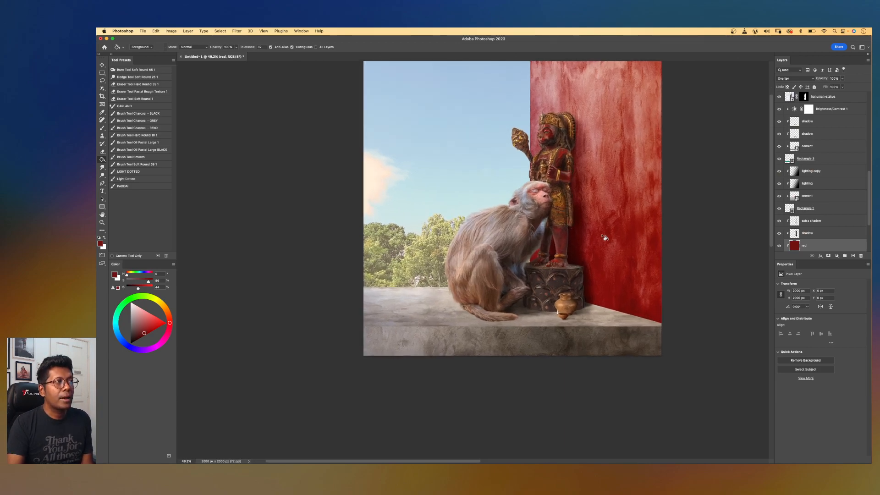
{"action": "left_click", "coordinate": [793, 79]}
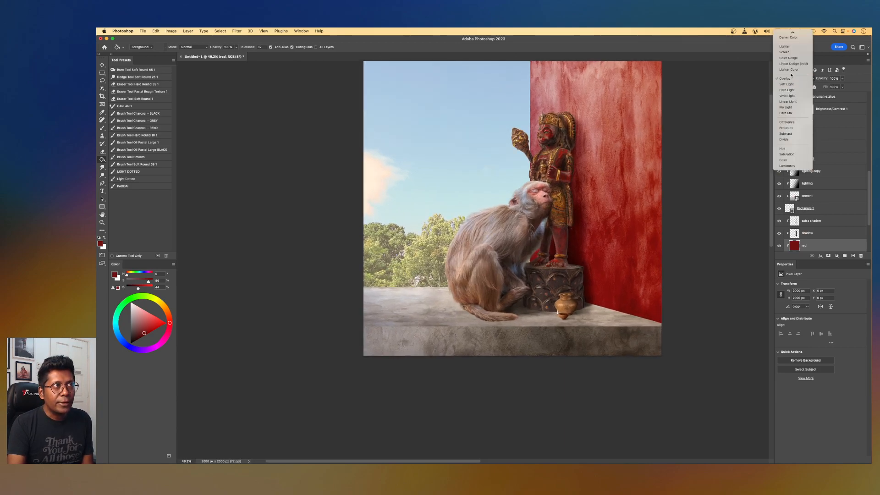
{"action": "left_click", "coordinate": [795, 34]}
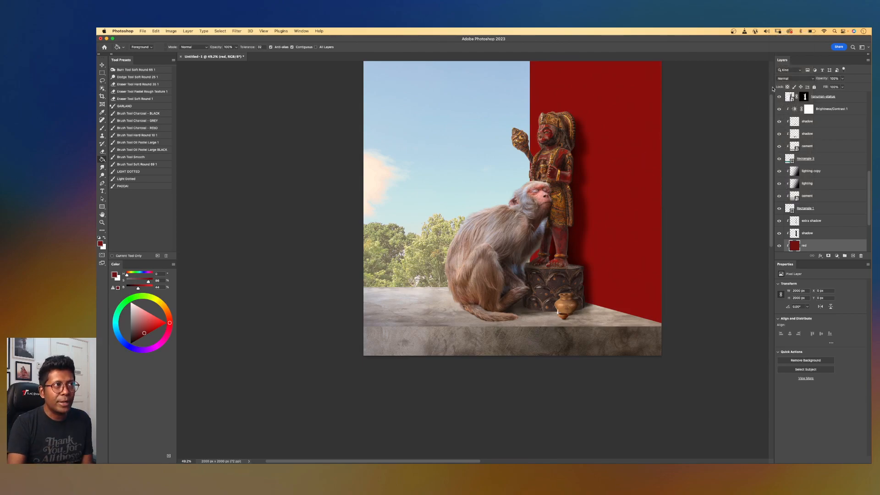
{"action": "left_click", "coordinate": [795, 78]}
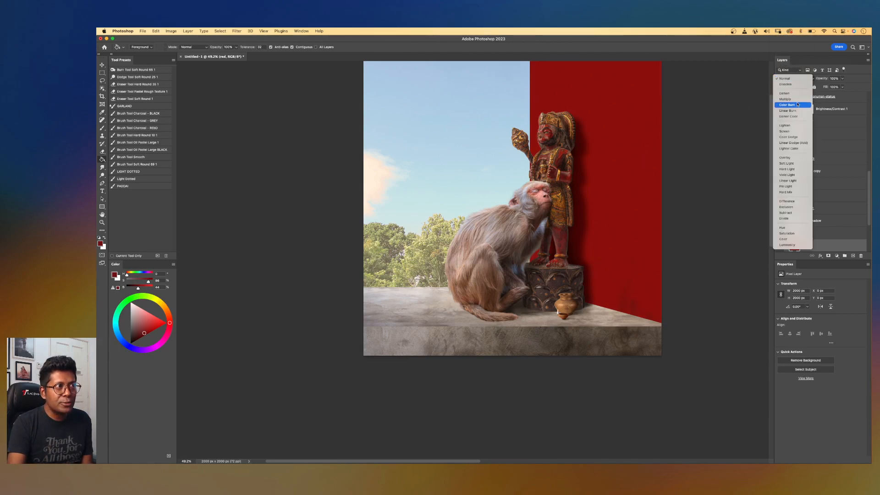
{"action": "left_click", "coordinate": [787, 158]}
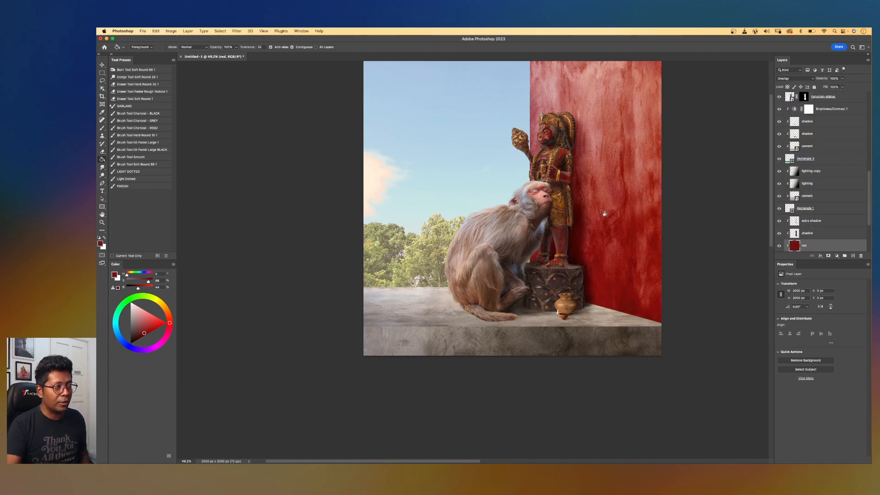
Add another new layer above the upper cement wall layer and name it red.
{"action": "scroll", "coordinate": [613, 234], "scroll_direction": "down", "scroll_amount": 3}
{"action": "scroll", "coordinate": [573, 271], "scroll_direction": "down", "scroll_amount": 2}
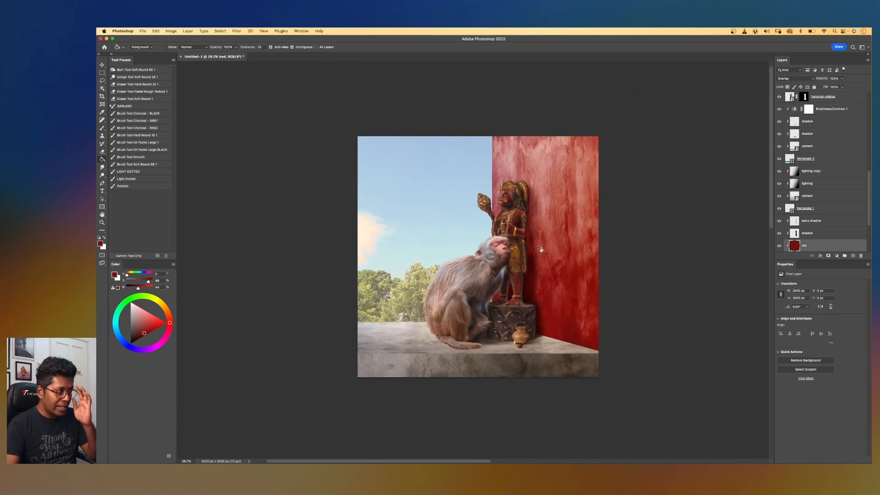
{"action": "scroll", "coordinate": [564, 283], "scroll_direction": "down", "scroll_amount": 2}
{"action": "scroll", "coordinate": [563, 283], "scroll_direction": "left", "scroll_amount": 2}
{"action": "key", "text": "v"}
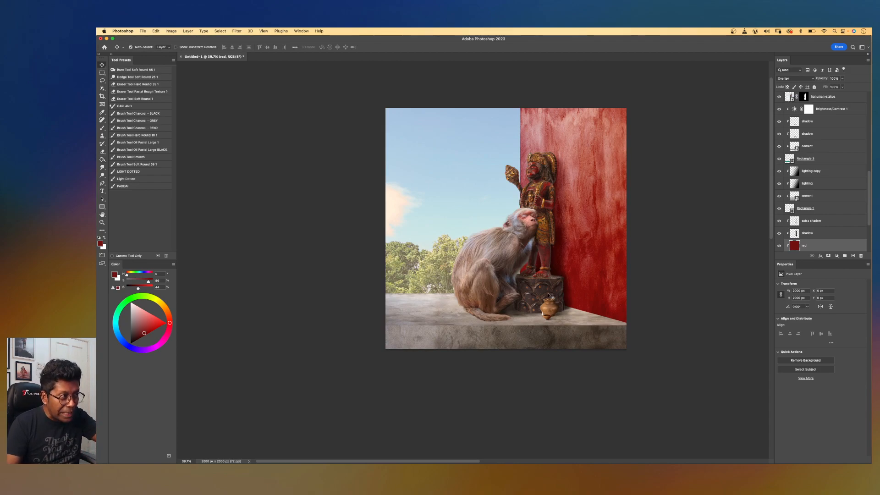
{"action": "left_click", "coordinate": [577, 321]}
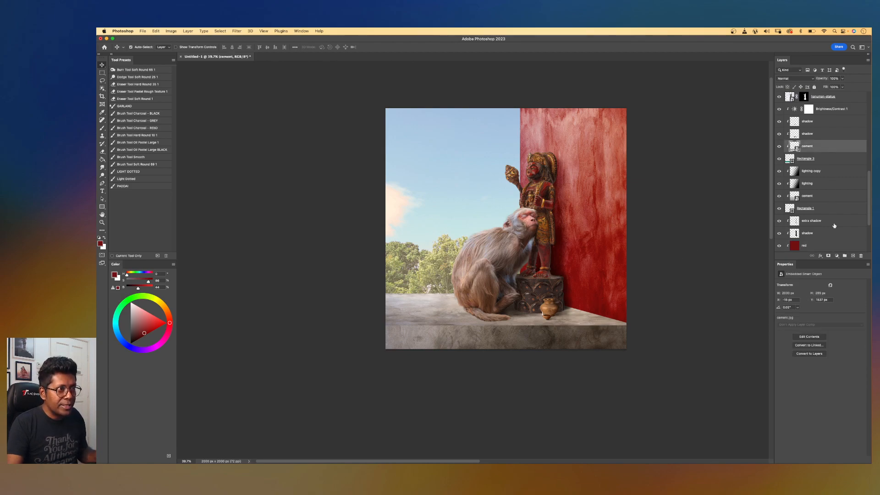
{"action": "left_click", "coordinate": [852, 255]}
{"action": "double_click", "coordinate": [806, 146]}
{"action": "type", "text": "red"}
{"action": "key", "text": "Return"}
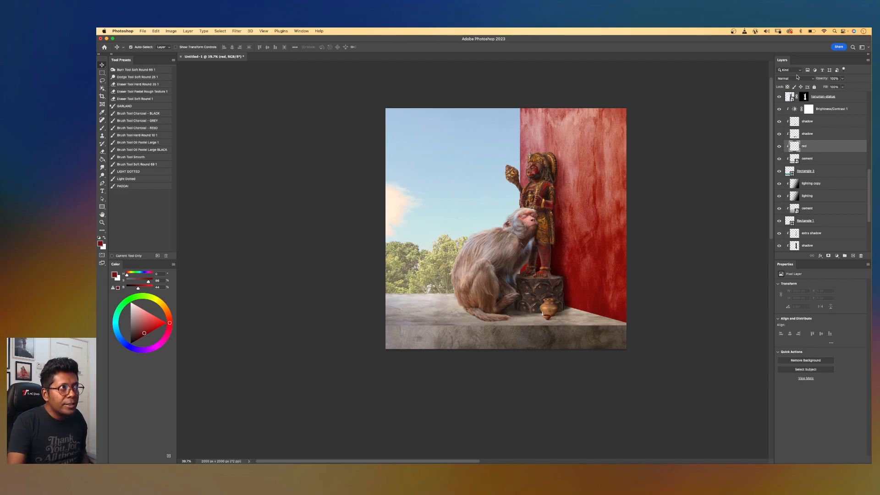
Set the upper red layer to Overlay and draw a foreground-to-transparent red gradient from the lower right corner leftward.
{"action": "left_click", "coordinate": [797, 78]}
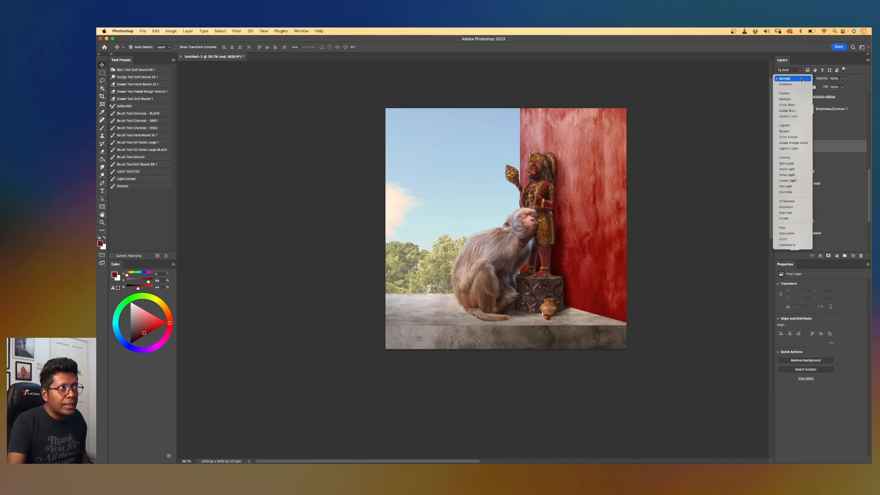
{"action": "left_click", "coordinate": [800, 158]}
{"action": "key", "text": "g"}
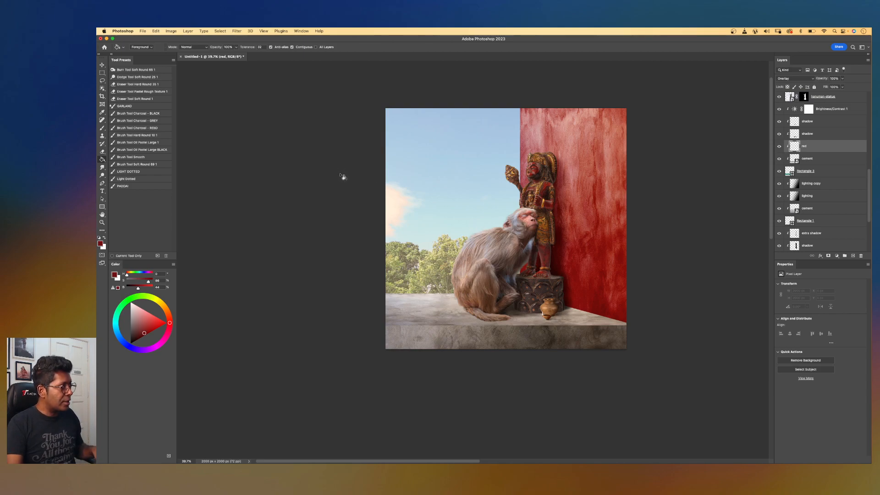
{"action": "key", "text": "shift+g"}
{"action": "key", "text": "shift+g"}
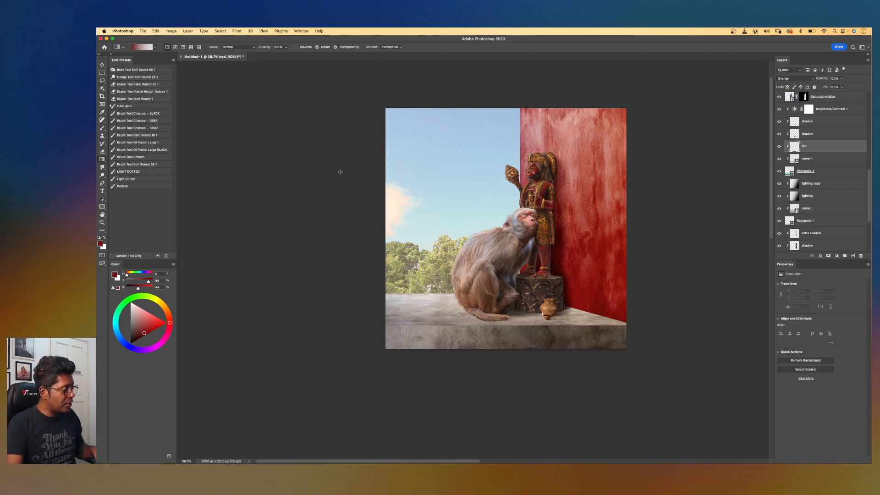
{"action": "left_click", "coordinate": [155, 48]}
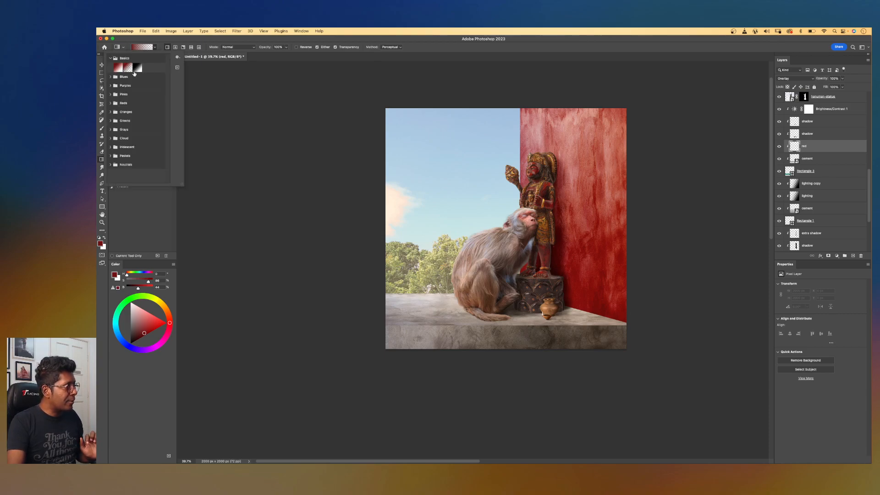
{"action": "left_click", "coordinate": [207, 44]}
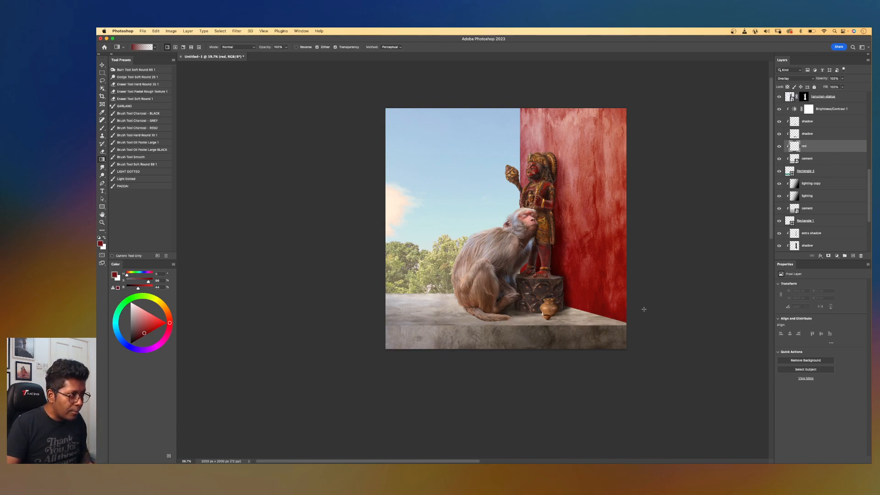
{"action": "left_click_drag", "start_coordinate": [638, 308], "coordinate": [545, 313]}
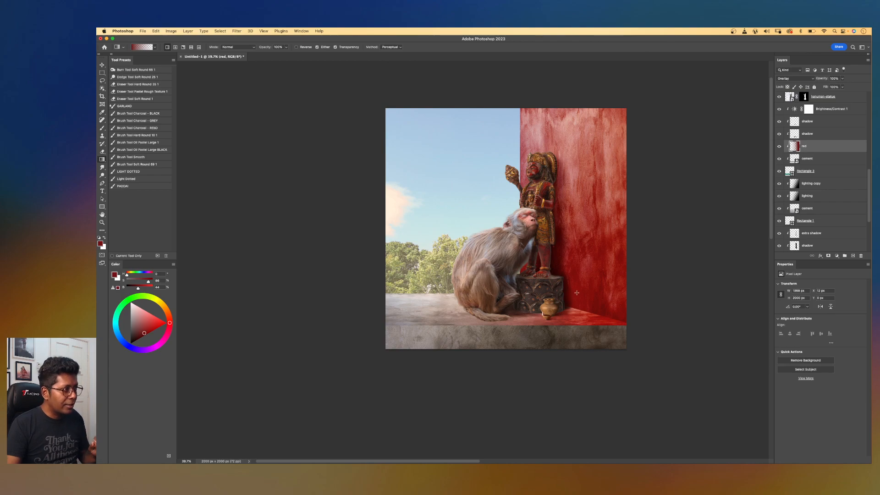
Add a new layer above the lighting copy layer and name it red.
{"action": "scroll", "coordinate": [599, 302], "scroll_direction": "down", "scroll_amount": 2}
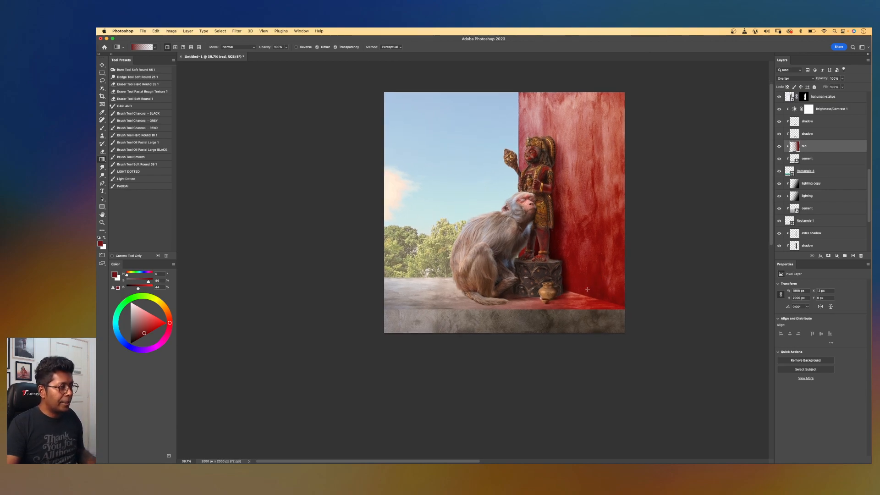
{"action": "key", "text": "v"}
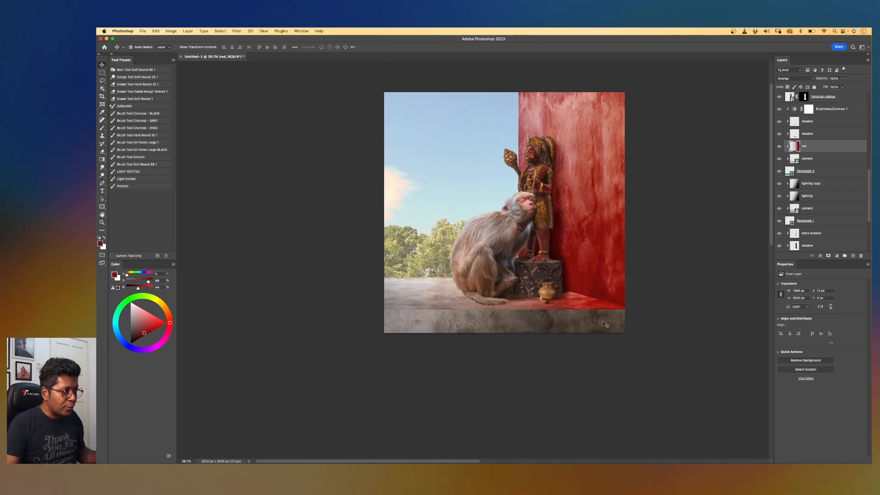
{"action": "left_click", "coordinate": [603, 324]}
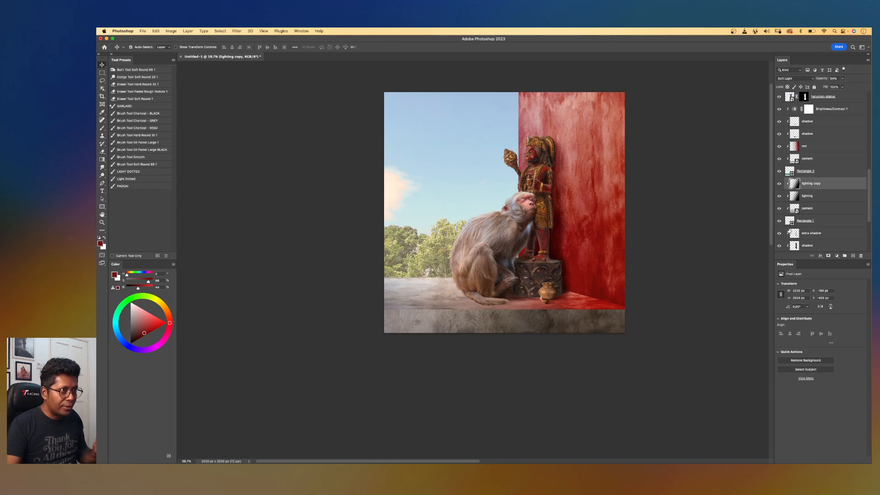
{"action": "left_click", "coordinate": [804, 210]}
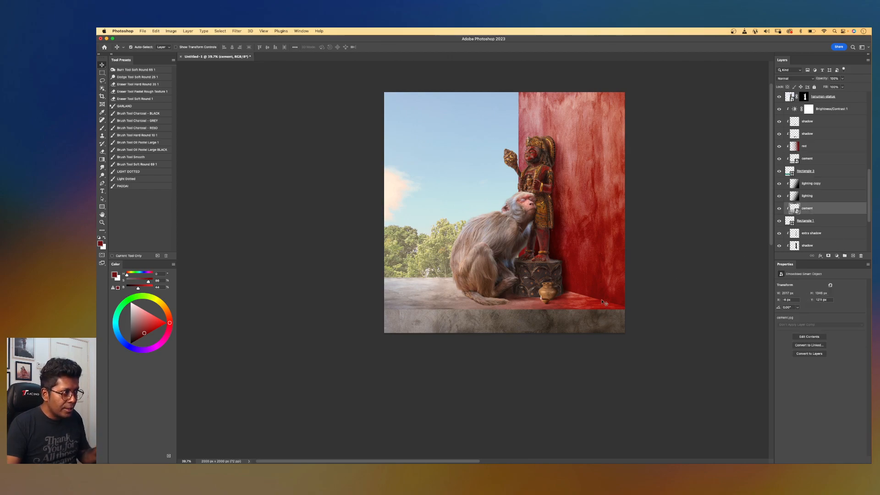
{"action": "left_click", "coordinate": [853, 256]}
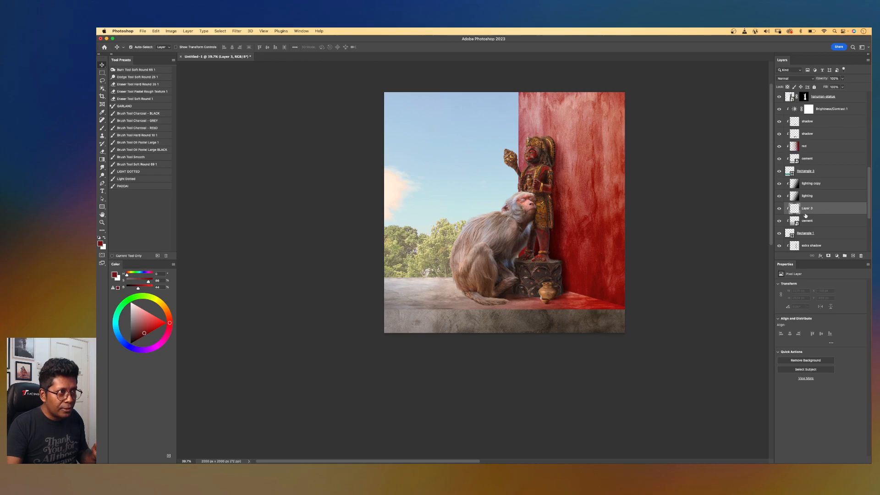
{"action": "left_click_drag", "start_coordinate": [814, 208], "coordinate": [813, 185]}
{"action": "double_click", "coordinate": [807, 184]}
{"action": "type", "text": "red"}
{"action": "key", "text": "Return"}
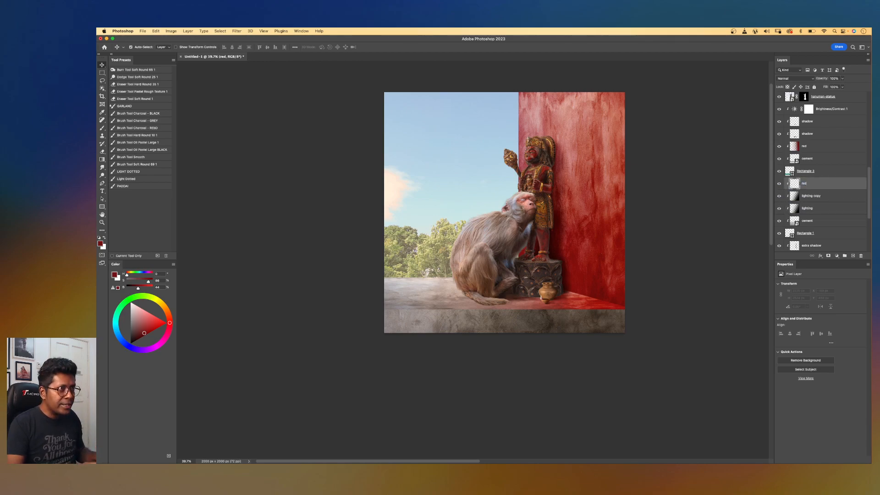
Set the new red layer to Overlay and draw a red gradient inward from beyond the bottom right corner.
{"action": "left_click", "coordinate": [802, 79]}
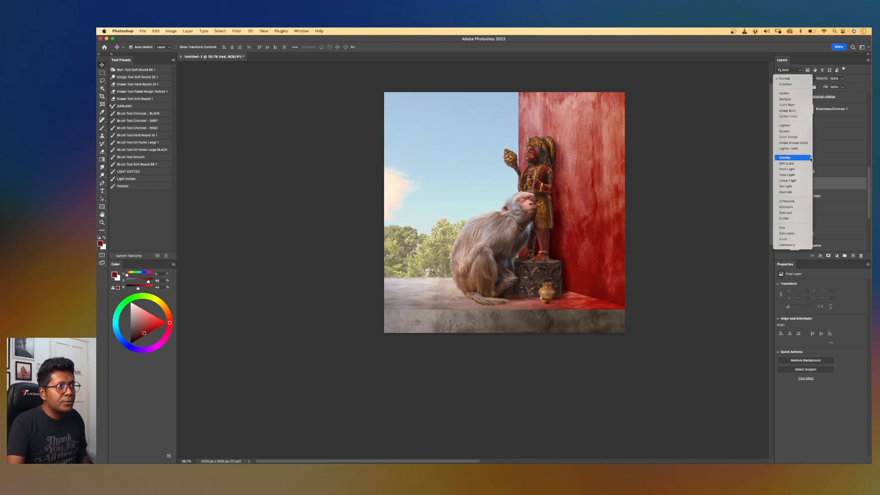
{"action": "left_click", "coordinate": [792, 157]}
{"action": "key", "text": "g"}
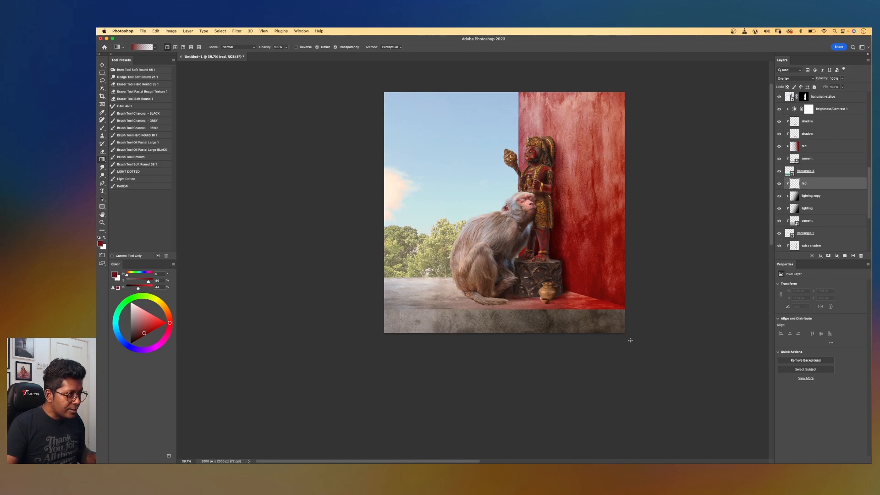
{"action": "left_click_drag", "start_coordinate": [630, 342], "coordinate": [578, 320]}
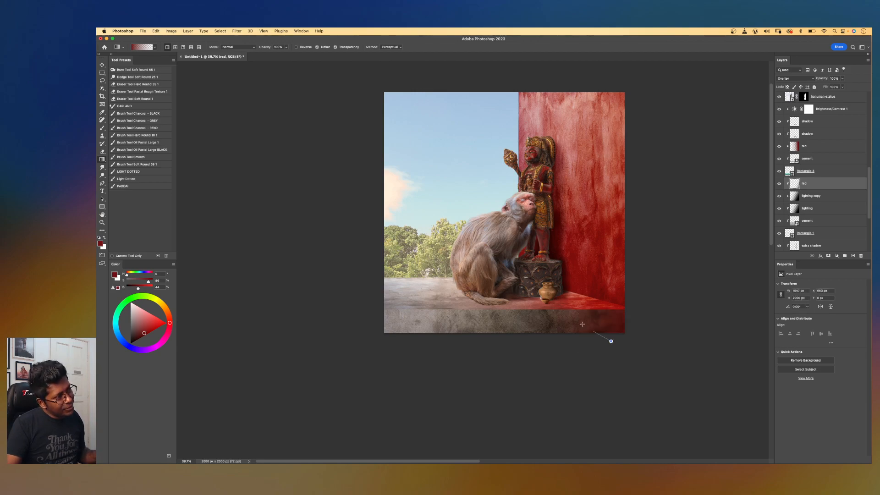
Place the cement-dirt image as a new layer above the lower red fill layer.
{"action": "scroll", "coordinate": [504, 278], "scroll_direction": "down", "scroll_amount": 5}
{"action": "scroll", "coordinate": [505, 279], "scroll_direction": "up", "scroll_amount": 6}
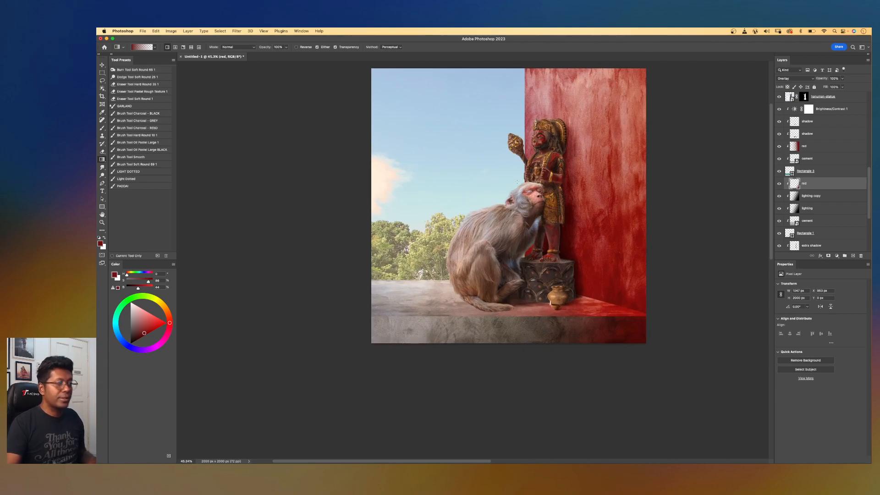
{"action": "scroll", "coordinate": [517, 182], "scroll_direction": "down", "scroll_amount": 3}
{"action": "scroll", "coordinate": [527, 180], "scroll_direction": "up", "scroll_amount": 4}
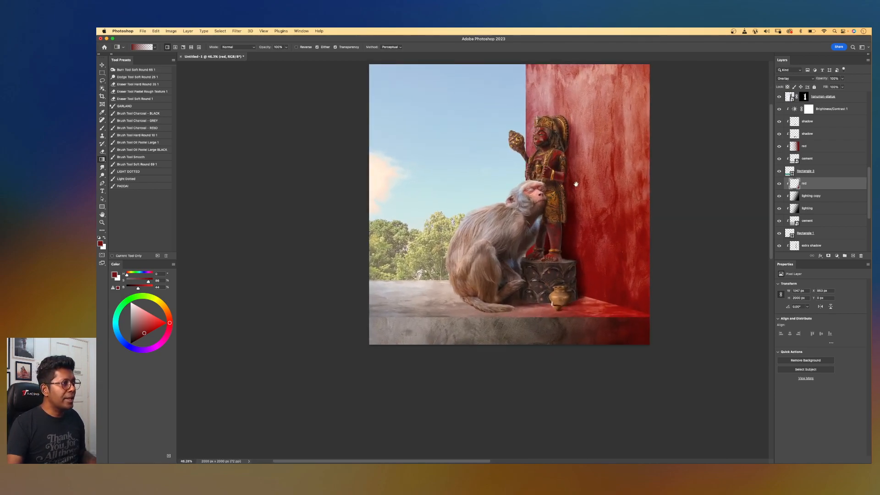
{"action": "left_click_drag", "start_coordinate": [576, 184], "coordinate": [557, 215]}
{"action": "left_click", "coordinate": [102, 65]}
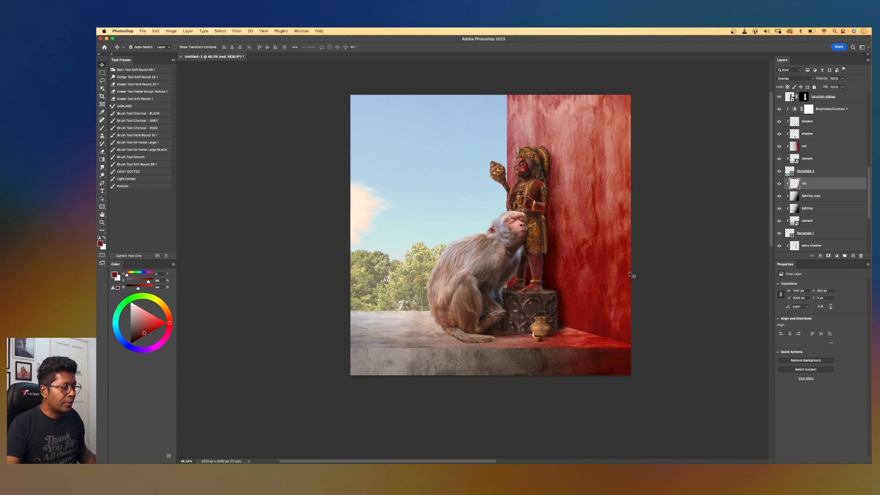
{"action": "left_click", "coordinate": [597, 251]}
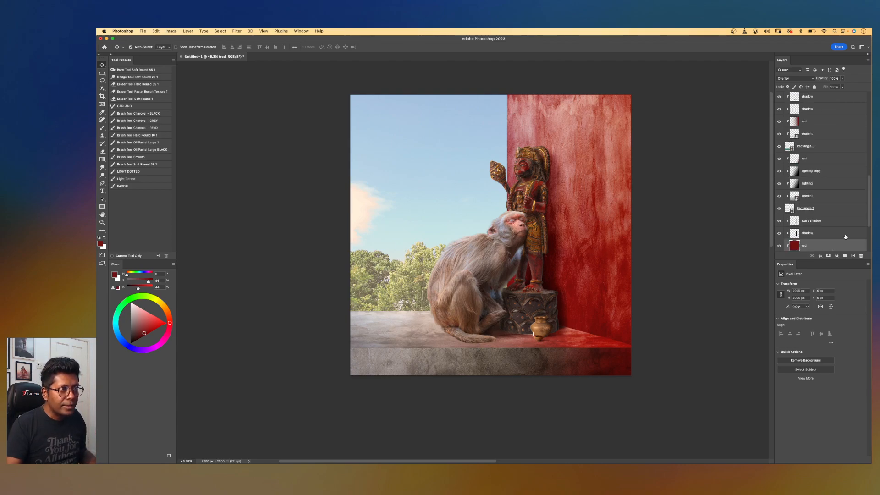
{"action": "left_click_drag", "start_coordinate": [867, 219], "coordinate": [865, 227]}
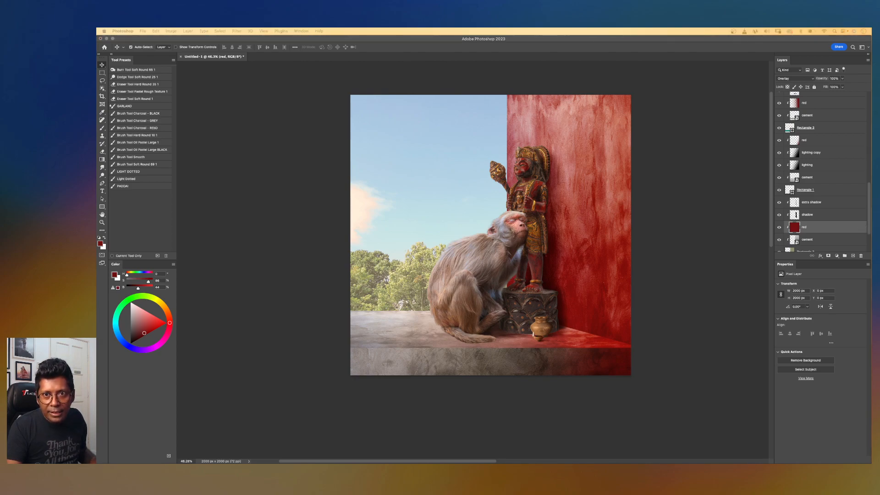
{"action": "left_click_drag", "start_coordinate": [727, 227], "coordinate": [527, 237]}
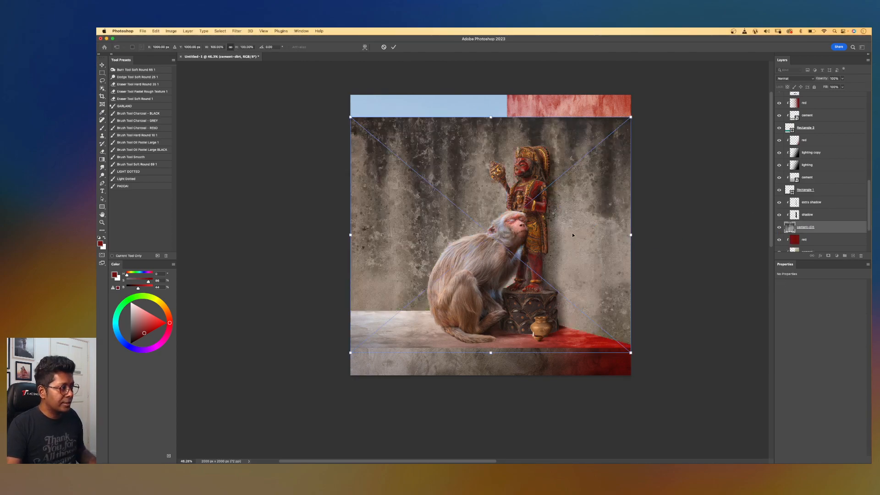
{"action": "key", "text": "Return"}
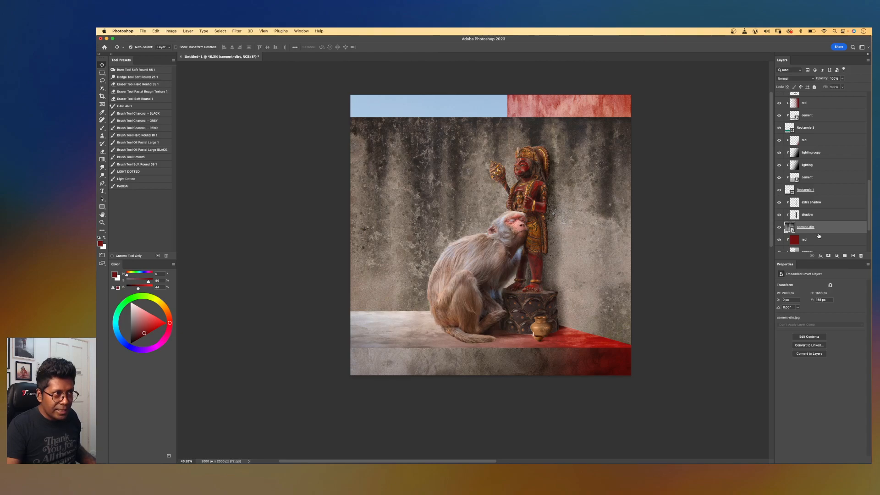
Clip the cement-dirt layer to the layer below and set its blend mode to Overlay.
{"action": "left_click_drag", "start_coordinate": [868, 228], "coordinate": [867, 232]}
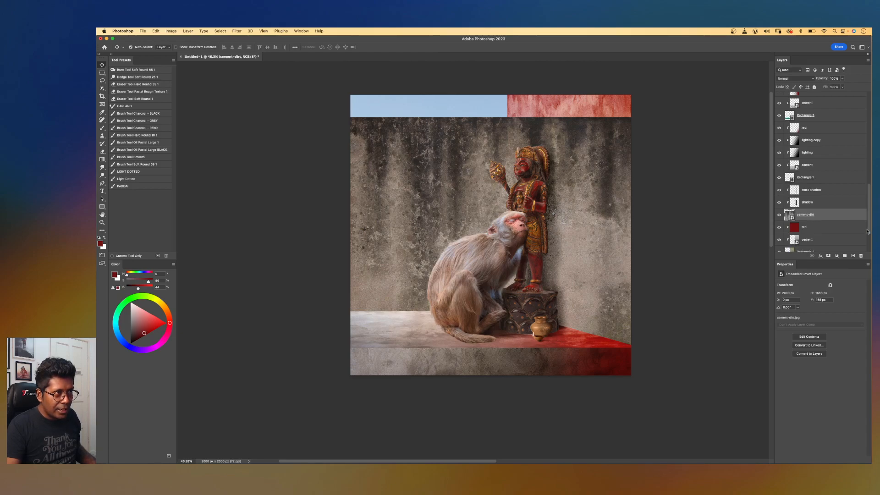
{"action": "left_click", "coordinate": [825, 220], "text": "alt"}
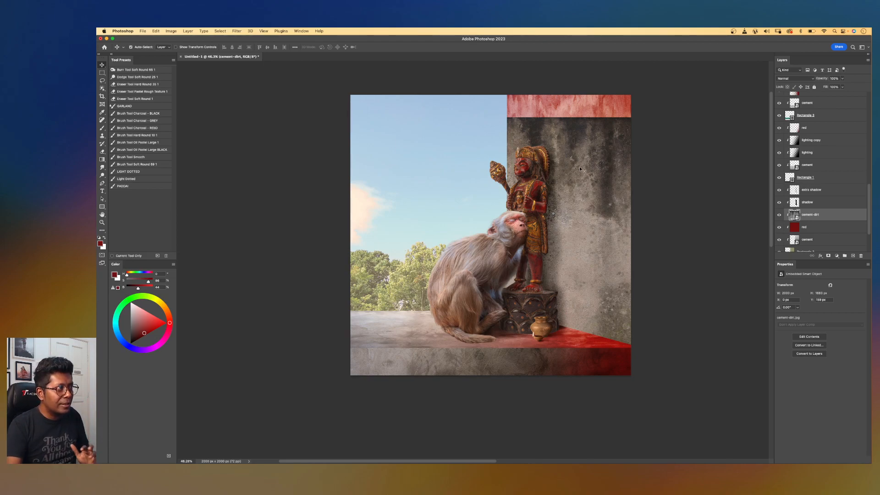
{"action": "left_click", "coordinate": [790, 79]}
{"action": "left_click", "coordinate": [784, 157]}
Scale the cement-dirt texture to cover the right wall and rotate it 180°.
{"action": "key", "text": "super+t"}
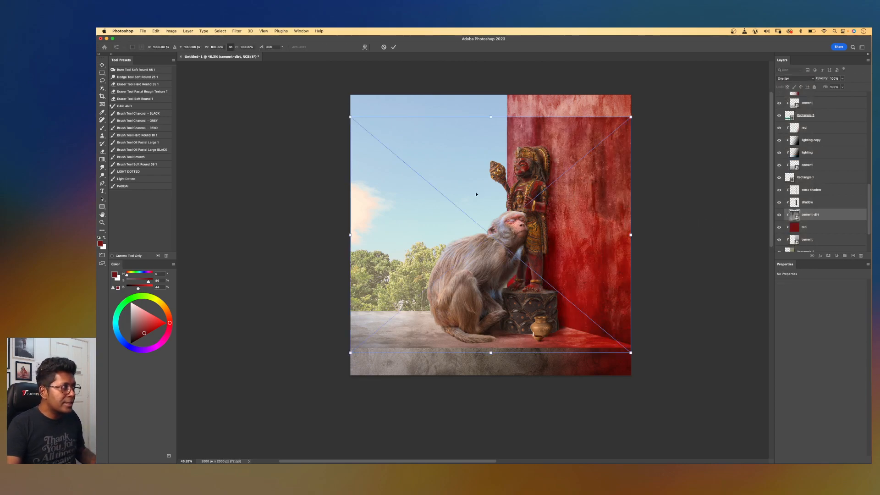
{"action": "left_click_drag", "start_coordinate": [350, 234], "coordinate": [404, 236]}
{"action": "key", "text": "super+z"}
{"action": "left_click_drag", "start_coordinate": [351, 234], "coordinate": [466, 234]}
{"action": "left_click_drag", "start_coordinate": [549, 117], "coordinate": [548, 92]}
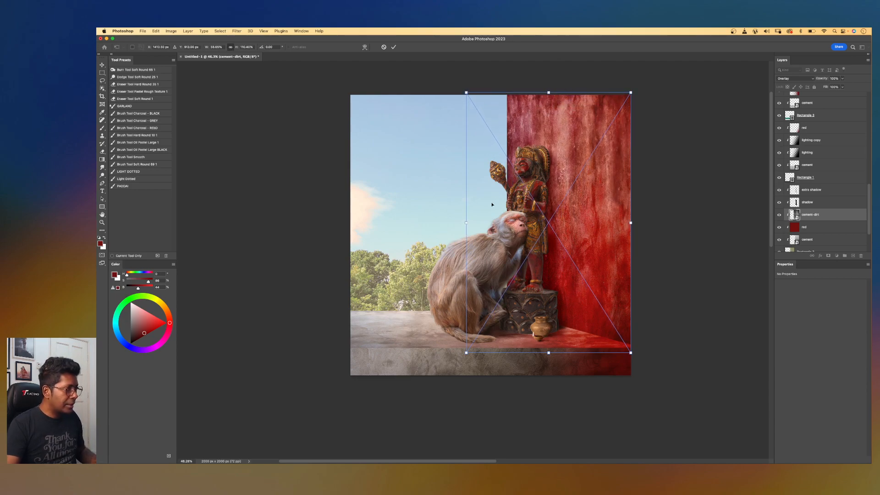
{"action": "key", "text": "shift+Right"}
{"action": "key", "text": "shift+Right"}
{"action": "key", "text": "shift+Right"}
{"action": "key", "text": "shift+Right"}
{"action": "key", "text": "shift+Right"}
{"action": "key", "text": "shift+Right"}
{"action": "key", "text": "shift+Right"}
{"action": "key", "text": "shift+Right"}
{"action": "key", "text": "shift+Right"}
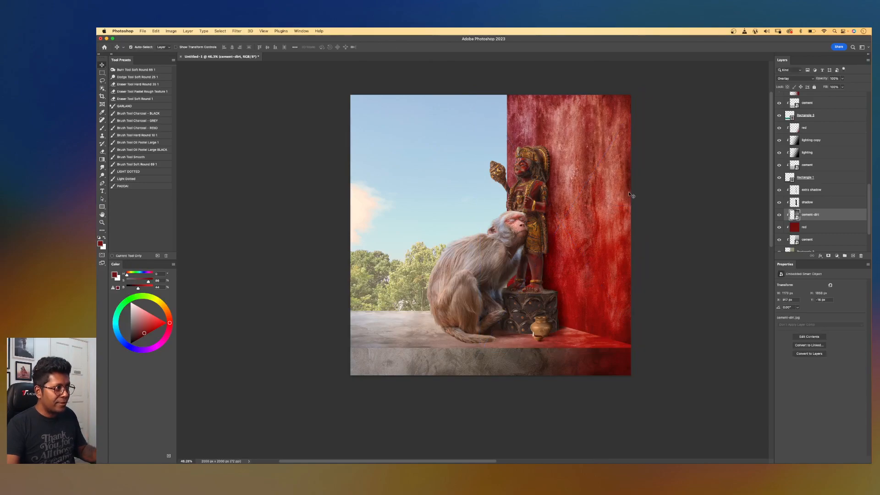
{"action": "left_click_drag", "start_coordinate": [655, 76], "coordinate": [510, 296]}
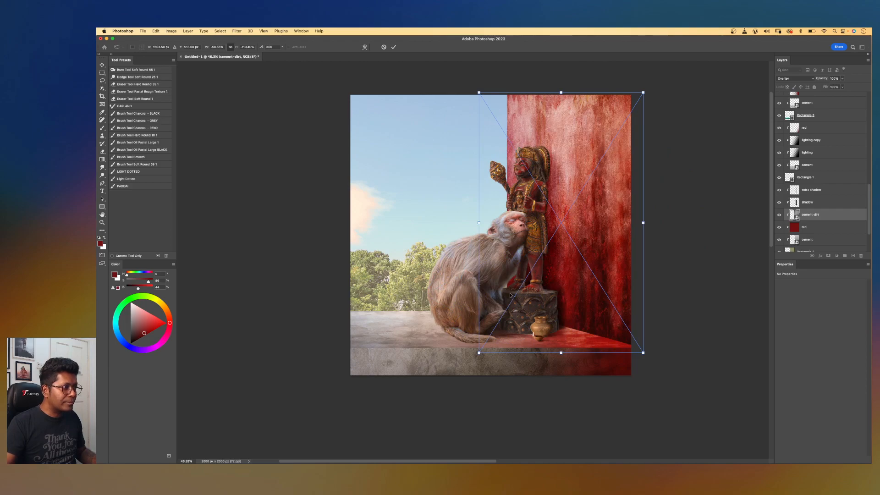
{"action": "key", "text": "Return"}
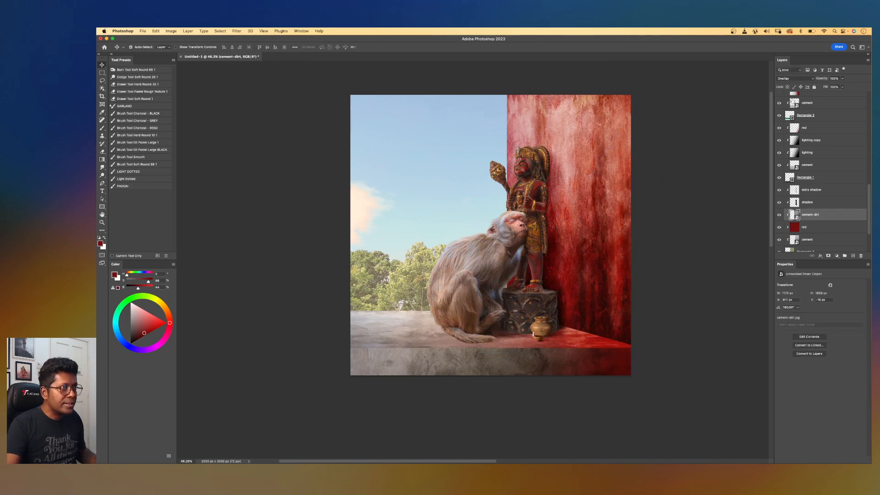
Set the cement-dirt layer's opacity to 49% and toggle its visibility to compare the effect.
{"action": "left_click", "coordinate": [842, 88]}
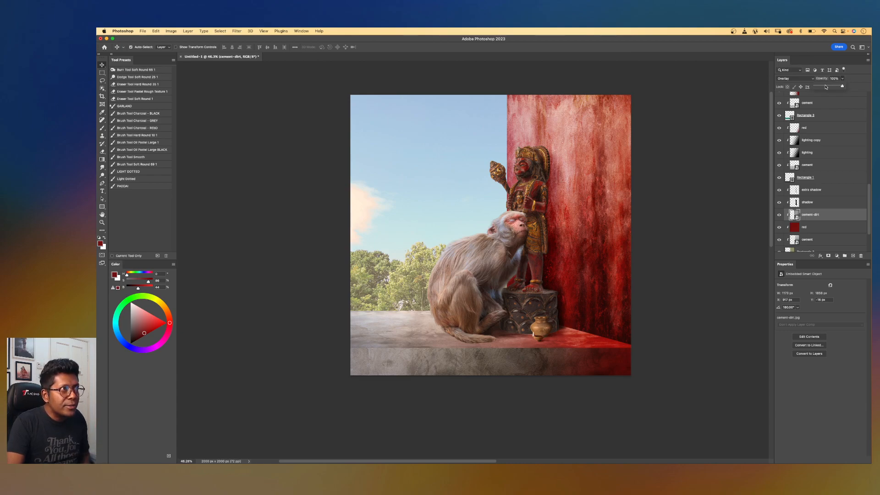
{"action": "left_click", "coordinate": [825, 86]}
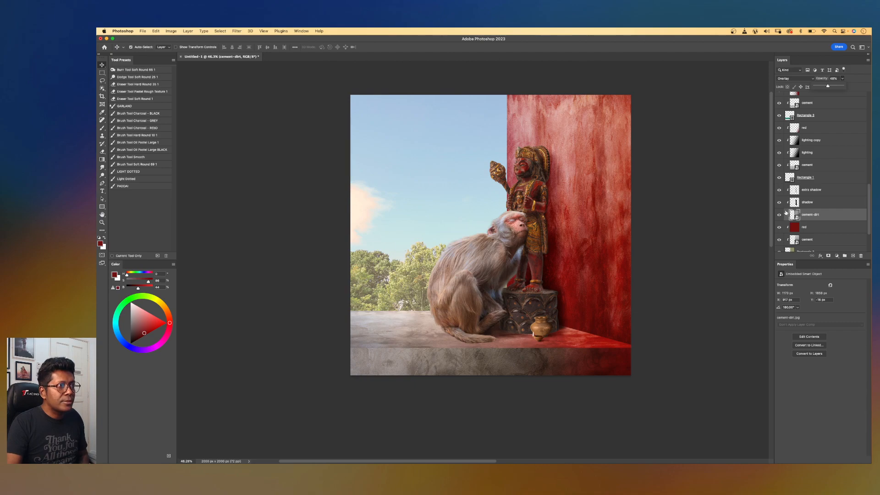
{"action": "left_click", "coordinate": [778, 215]}
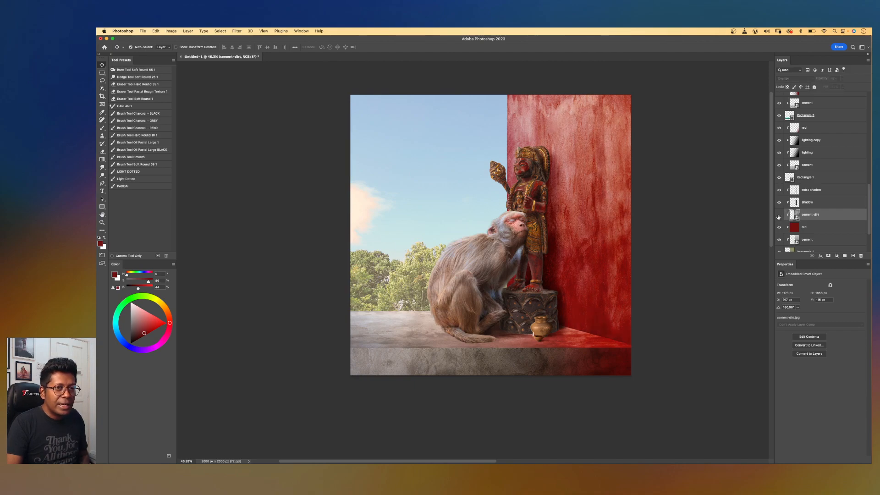
{"action": "left_click", "coordinate": [778, 215]}
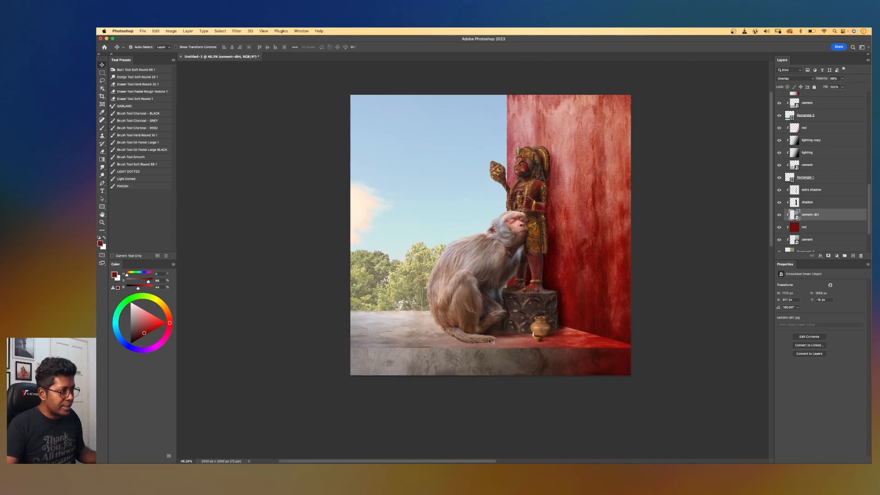
Place the cement-dirt image as a clipped layer above the upper cement layer and shift it down over the wall.
{"action": "left_click", "coordinate": [521, 362]}
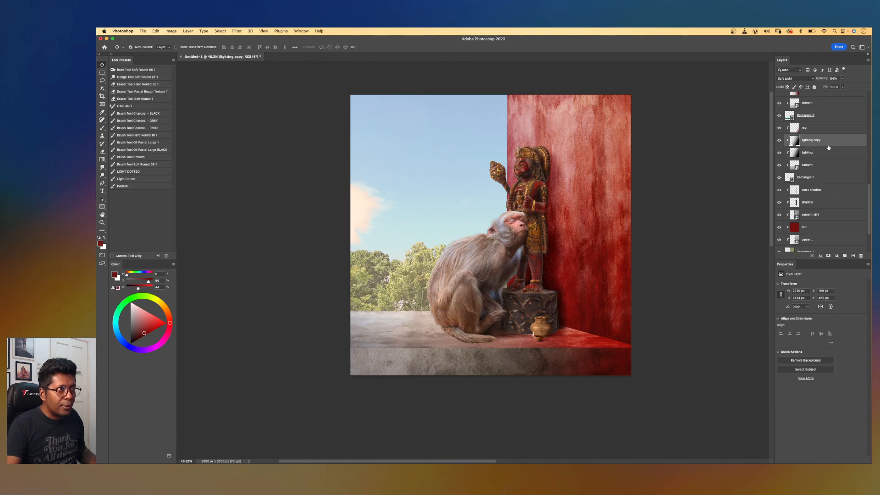
{"action": "left_click", "coordinate": [814, 164]}
{"action": "left_click_drag", "start_coordinate": [879, 243], "coordinate": [549, 279]}
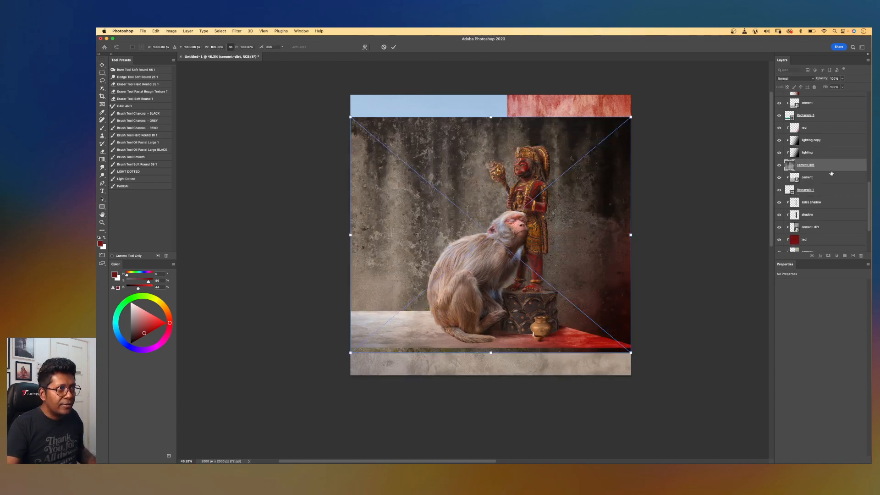
{"action": "left_click", "coordinate": [831, 171], "text": "alt"}
{"action": "left_click_drag", "start_coordinate": [583, 285], "coordinate": [582, 332]}
{"action": "key", "text": "Return"}
Set the new cement-dirt layer's blend mode to Overlay.
{"action": "left_click", "coordinate": [797, 78]}
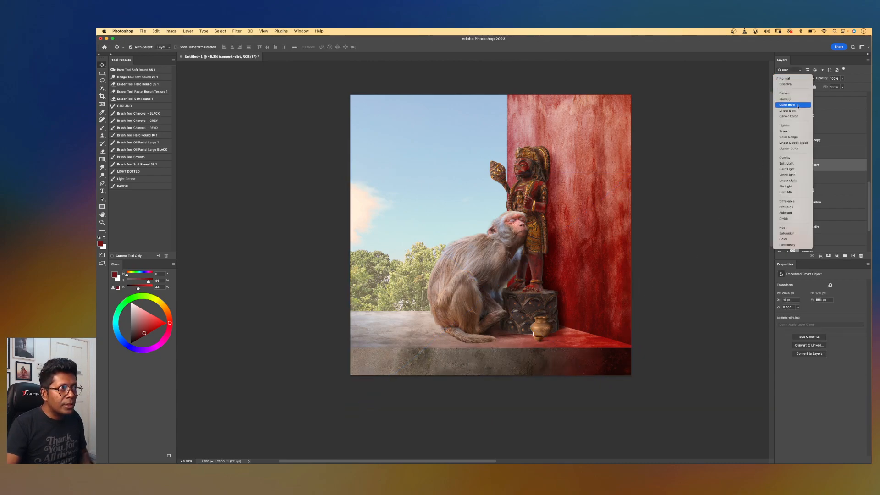
{"action": "left_click", "coordinate": [790, 158]}
{"action": "key", "text": "super+minus"}
{"action": "key", "text": "super+minus"}
{"action": "key", "text": "super+plus"}
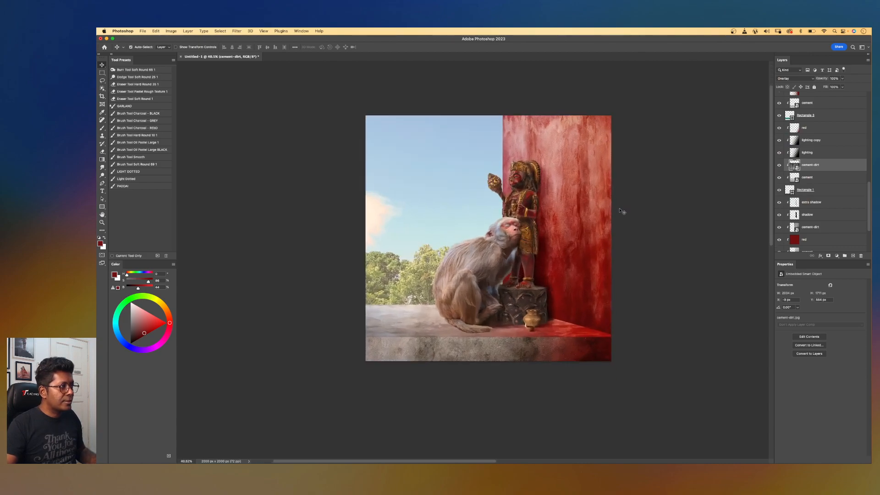
Select the lower cement layer and place the cement-dirt image again above it.
{"action": "left_click", "coordinate": [424, 329]}
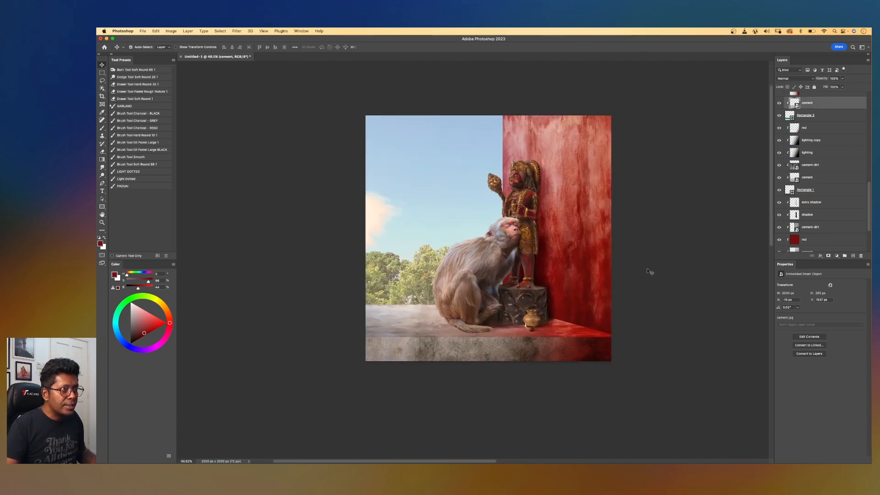
{"action": "left_click", "coordinate": [815, 118]}
{"action": "left_click", "coordinate": [841, 105]}
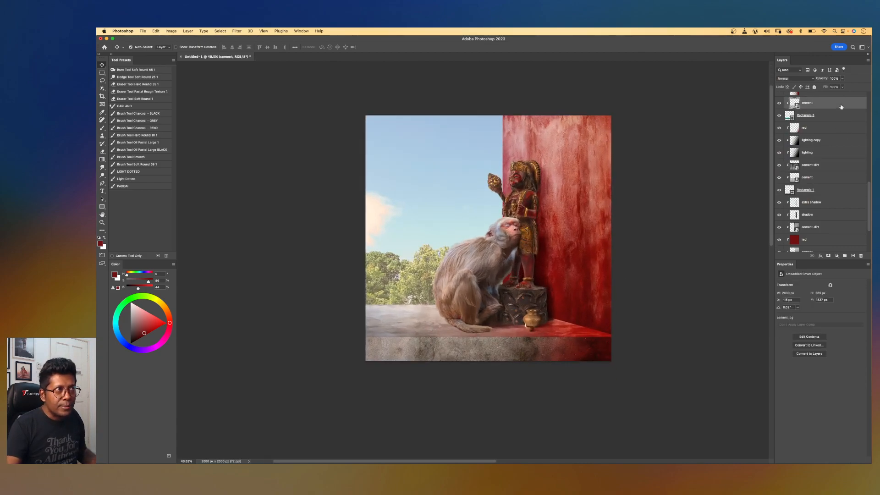
{"action": "scroll", "coordinate": [838, 159], "scroll_direction": "down", "scroll_amount": 1}
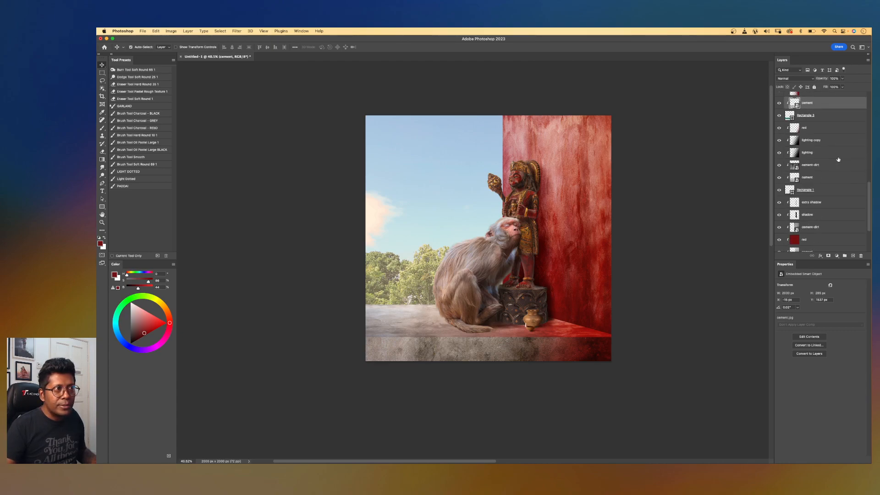
{"action": "scroll", "coordinate": [838, 159], "scroll_direction": "up", "scroll_amount": 10}
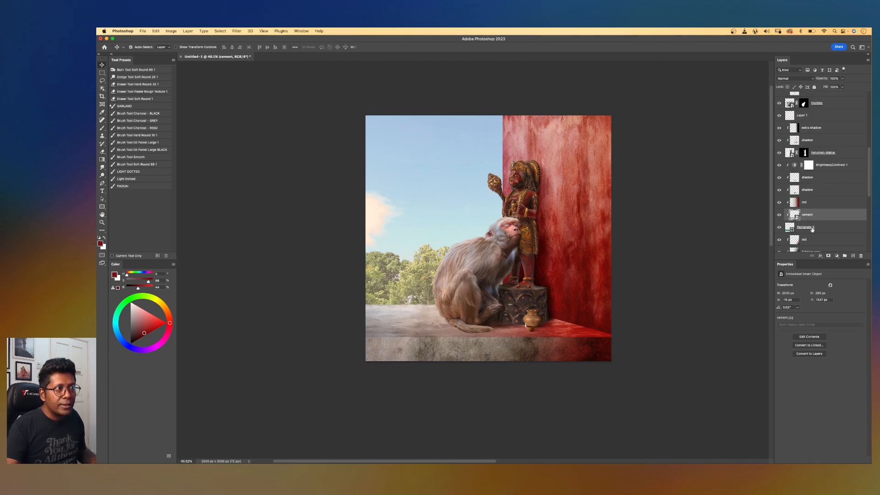
{"action": "left_click_drag", "start_coordinate": [869, 238], "coordinate": [533, 230]}
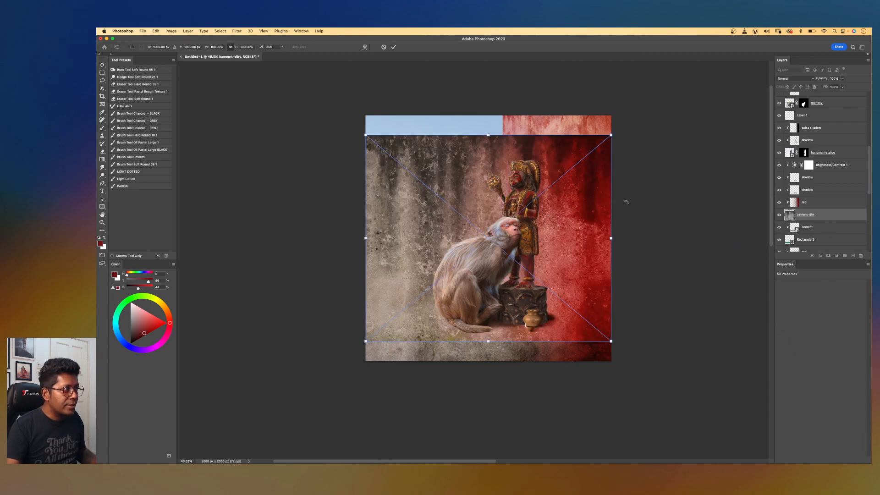
Clip the new texture to the cement layer, rotate it 90° and squash it down onto the floor ledge.
{"action": "left_click", "coordinate": [836, 221], "text": "alt"}
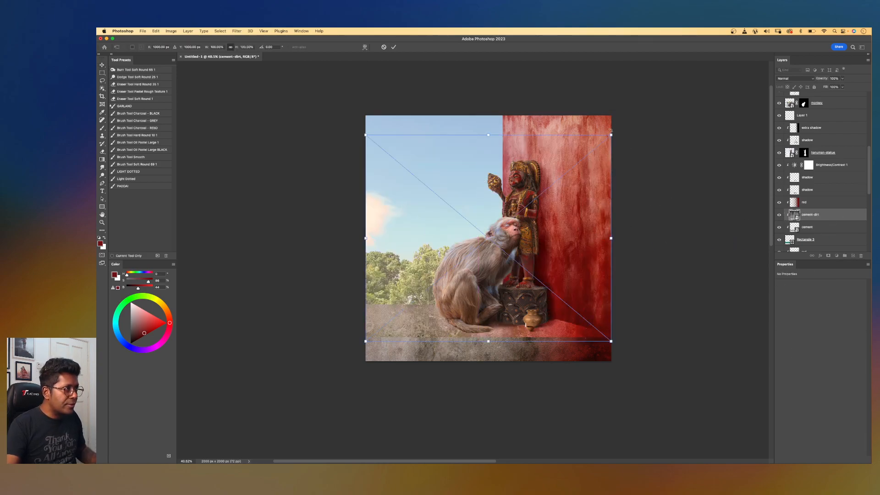
{"action": "left_click_drag", "start_coordinate": [634, 134], "coordinate": [582, 329]}
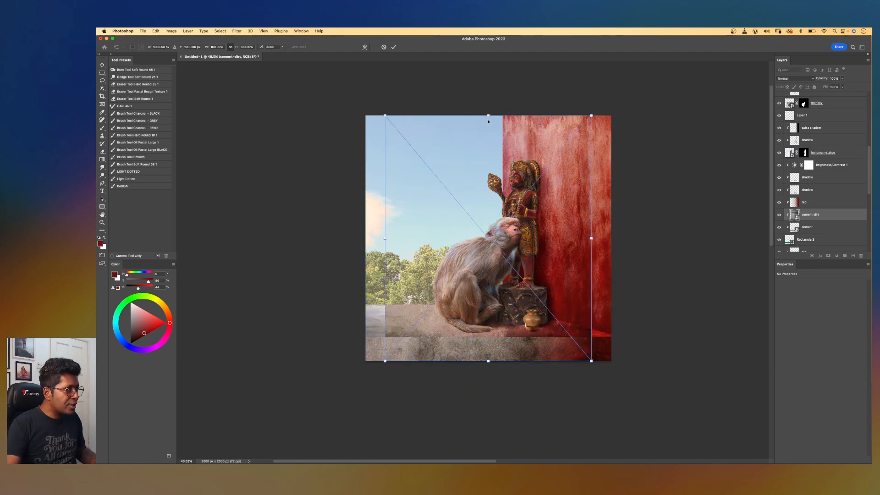
{"action": "left_click_drag", "start_coordinate": [488, 116], "coordinate": [511, 301]}
Distort the floor texture's corners to follow the ledge's perspective and commit the transform.
{"action": "right_click", "coordinate": [589, 331]}
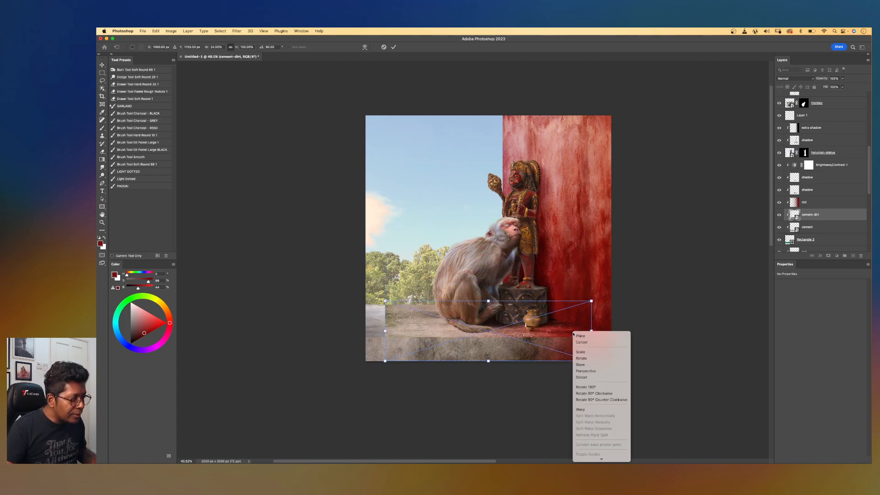
{"action": "left_click", "coordinate": [599, 378]}
{"action": "left_click_drag", "start_coordinate": [591, 361], "coordinate": [614, 340]}
{"action": "left_click_drag", "start_coordinate": [590, 301], "coordinate": [495, 301]}
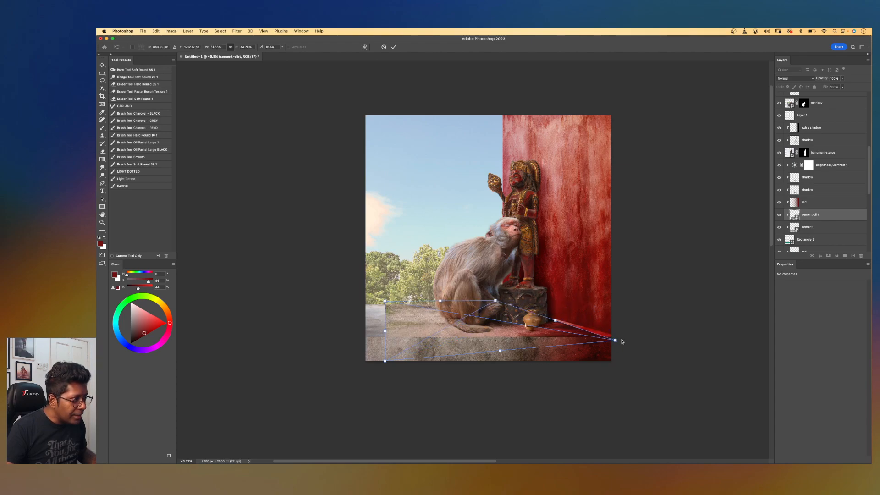
{"action": "left_click_drag", "start_coordinate": [615, 340], "coordinate": [632, 334]}
{"action": "left_click_drag", "start_coordinate": [385, 331], "coordinate": [311, 328]}
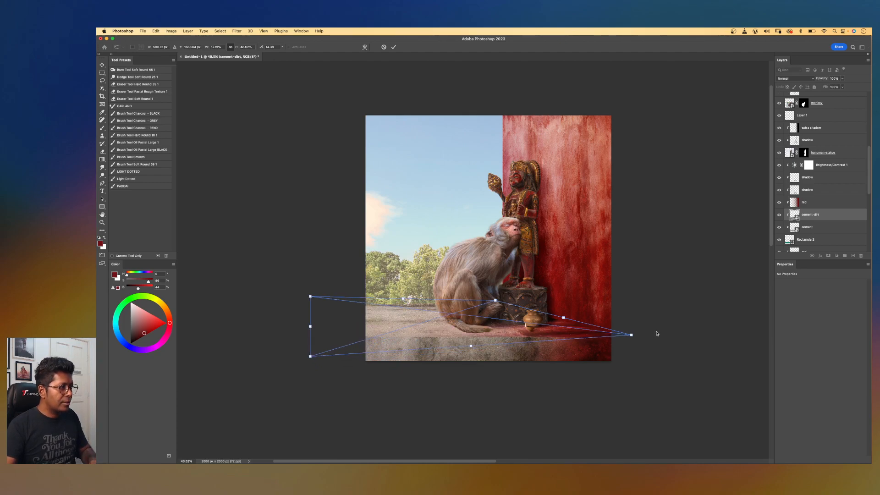
{"action": "left_click_drag", "start_coordinate": [632, 335], "coordinate": [631, 339]}
{"action": "key", "text": "Return"}
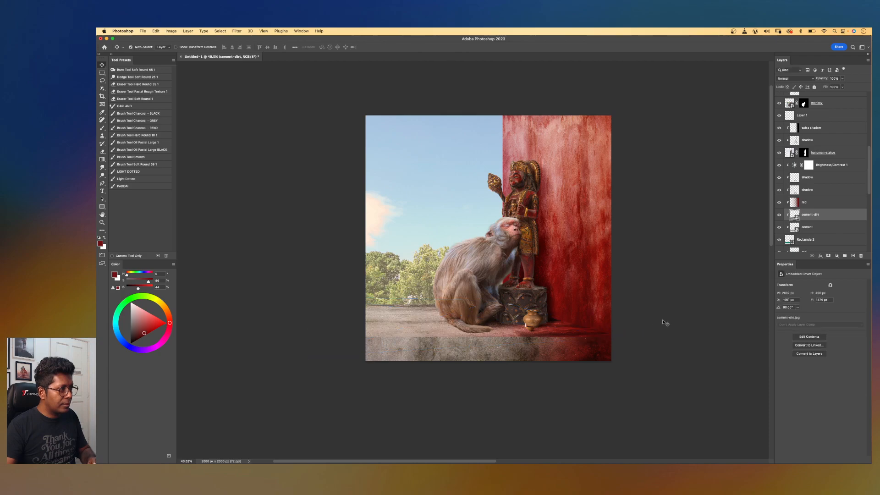
Set the floor texture layer to Overlay at 87% opacity, toggling its visibility to compare.
{"action": "left_click", "coordinate": [792, 79]}
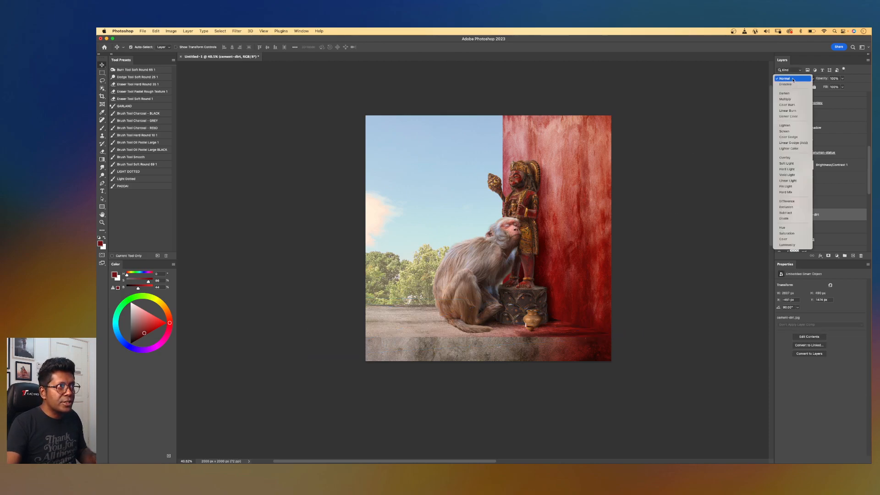
{"action": "left_click", "coordinate": [784, 157]}
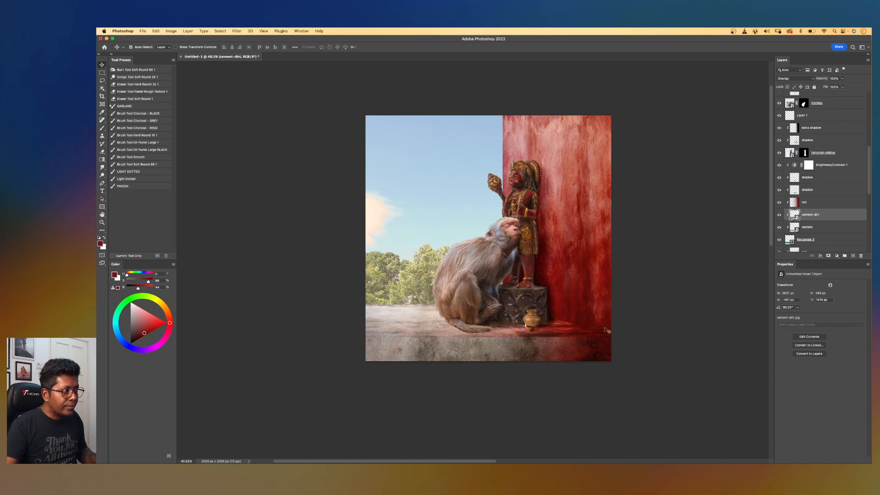
{"action": "left_click", "coordinate": [779, 214]}
{"action": "left_click", "coordinate": [778, 214]}
{"action": "left_click", "coordinate": [842, 79]}
{"action": "left_click_drag", "start_coordinate": [843, 86], "coordinate": [831, 87]}
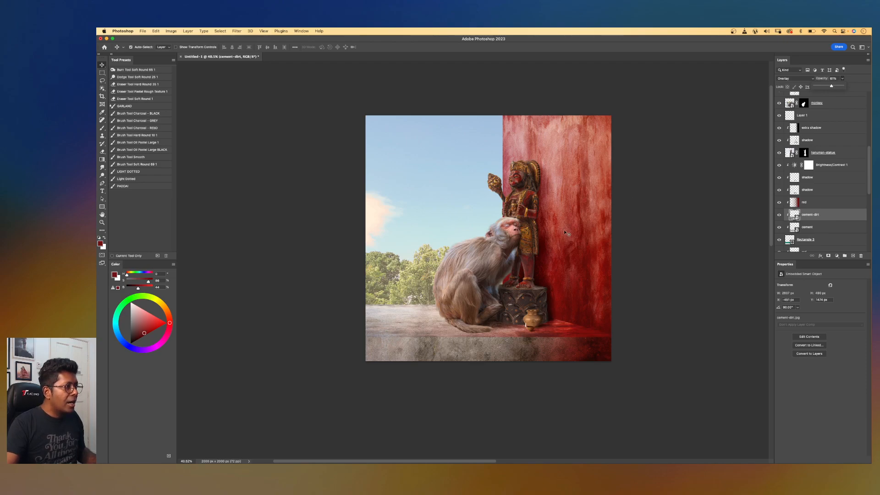
Zoom and pan around the canvas to inspect the textured floor and walls.
{"action": "scroll", "coordinate": [558, 236], "scroll_direction": "down", "scroll_amount": 3}
{"action": "scroll", "coordinate": [557, 236], "scroll_direction": "up", "scroll_amount": 4}
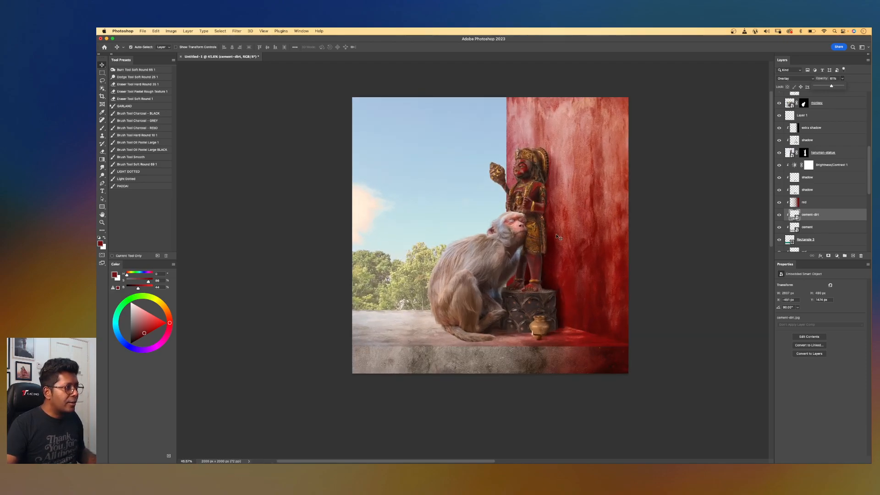
{"action": "left_click_drag", "start_coordinate": [578, 217], "coordinate": [595, 232]}
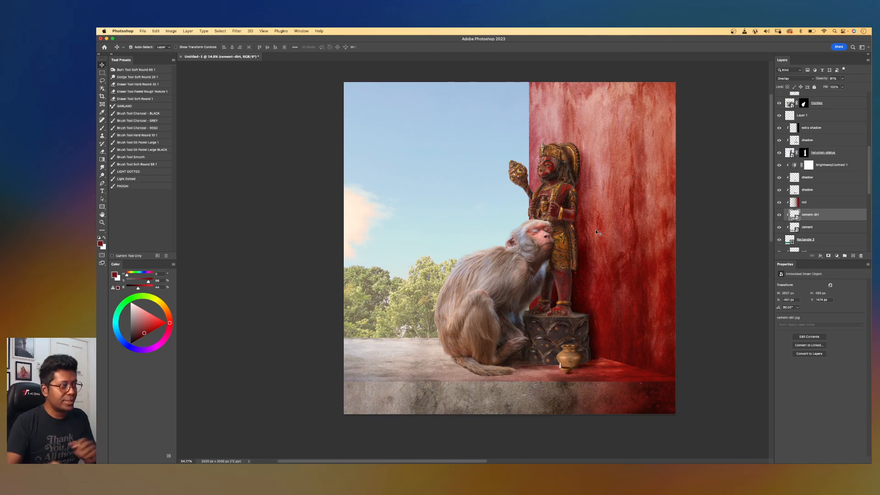
{"action": "scroll", "coordinate": [595, 230], "scroll_direction": "down", "scroll_amount": 5}
{"action": "scroll", "coordinate": [595, 230], "scroll_direction": "up", "scroll_amount": 4}
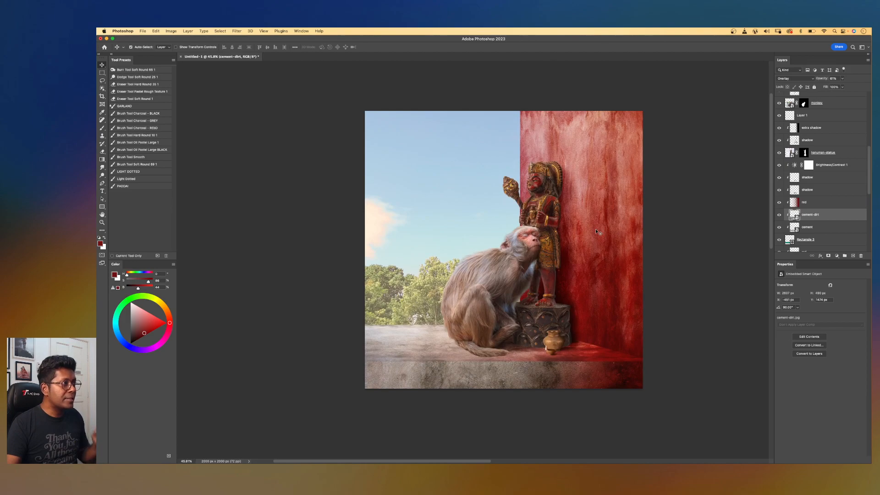
{"action": "scroll", "coordinate": [526, 228], "scroll_direction": "down", "scroll_amount": 1}
{"action": "scroll", "coordinate": [527, 229], "scroll_direction": "down", "scroll_amount": 1}
{"action": "left_click_drag", "start_coordinate": [540, 217], "coordinate": [553, 223]}
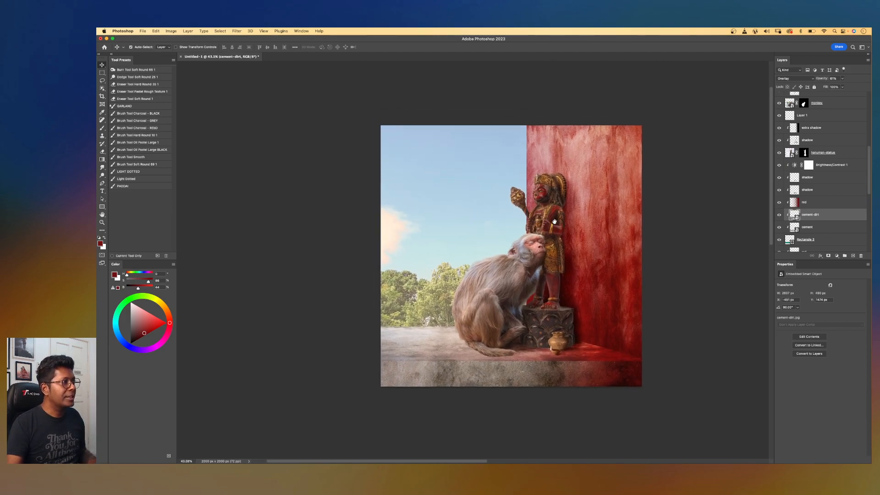
Add a Color Lookup adjustment above the candle layer using the EdgyAmber.3DL look.
{"action": "scroll", "coordinate": [866, 98], "scroll_direction": "up", "scroll_amount": 5}
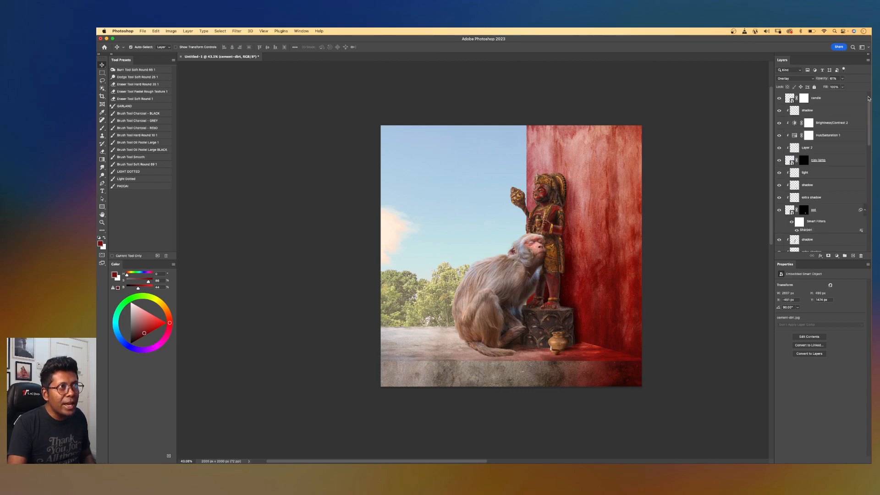
{"action": "left_click", "coordinate": [834, 111]}
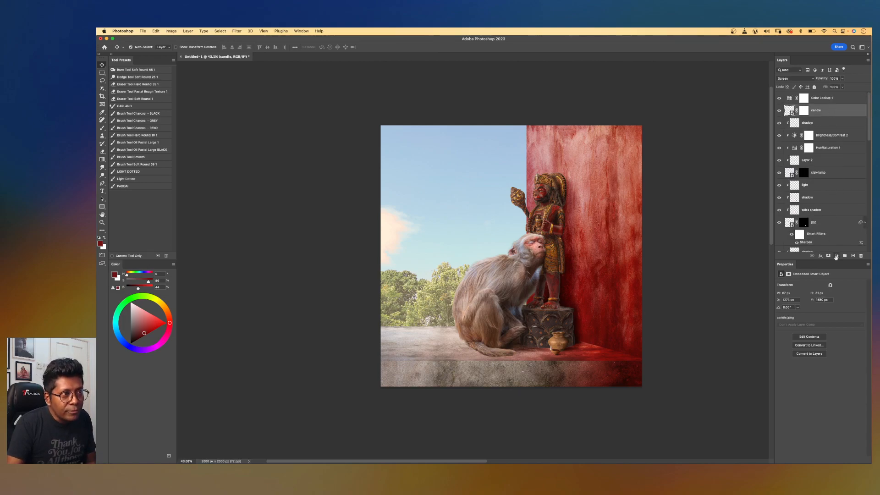
{"action": "left_click", "coordinate": [837, 256]}
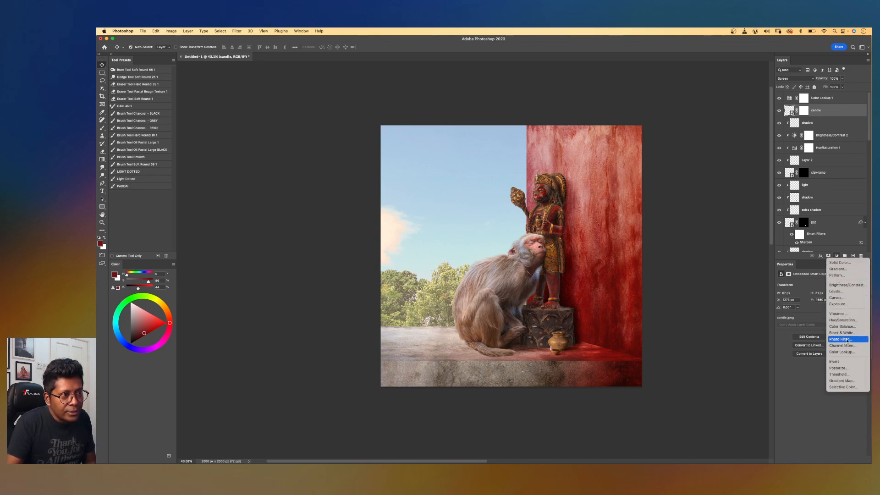
{"action": "left_click", "coordinate": [842, 351]}
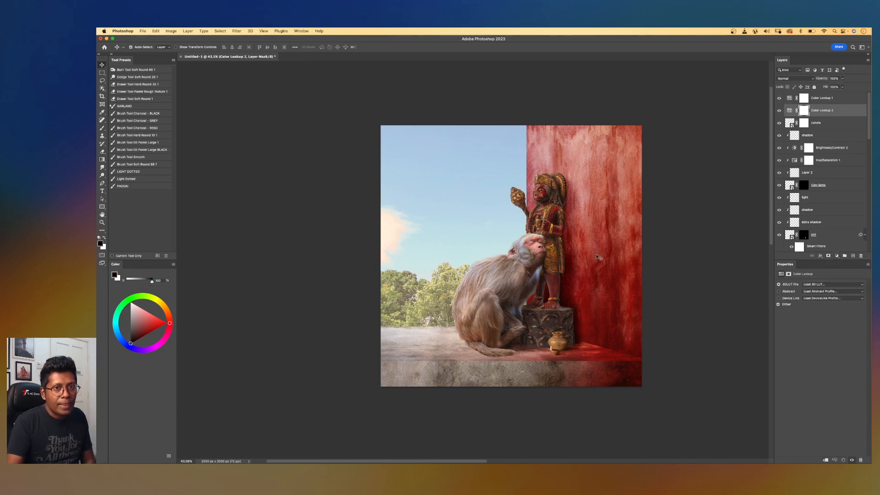
{"action": "left_click", "coordinate": [820, 284]}
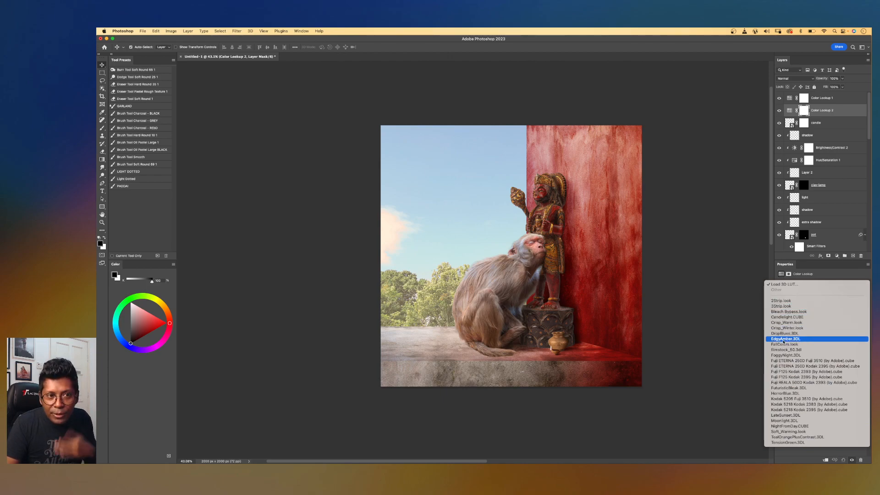
{"action": "left_click", "coordinate": [784, 339]}
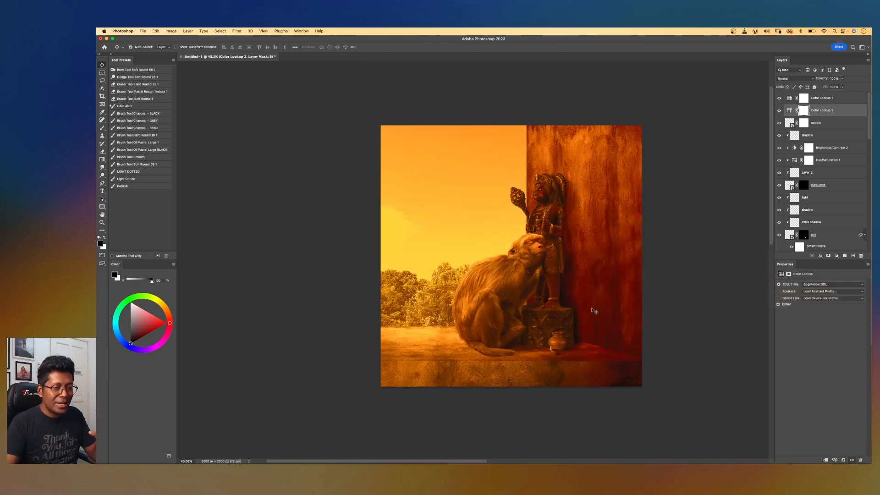
Lower the Color Lookup layer's opacity to 9%.
{"action": "key", "text": "super+minus"}
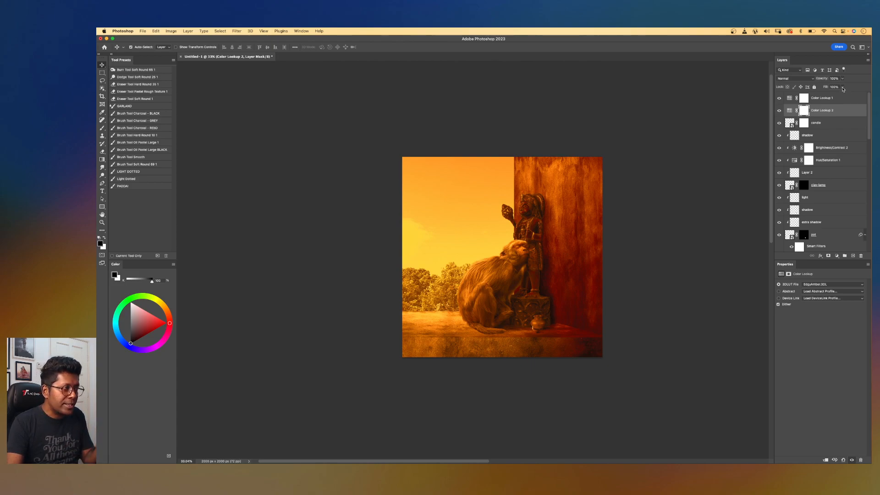
{"action": "left_click", "coordinate": [842, 78]}
{"action": "left_click_drag", "start_coordinate": [842, 86], "coordinate": [819, 87]}
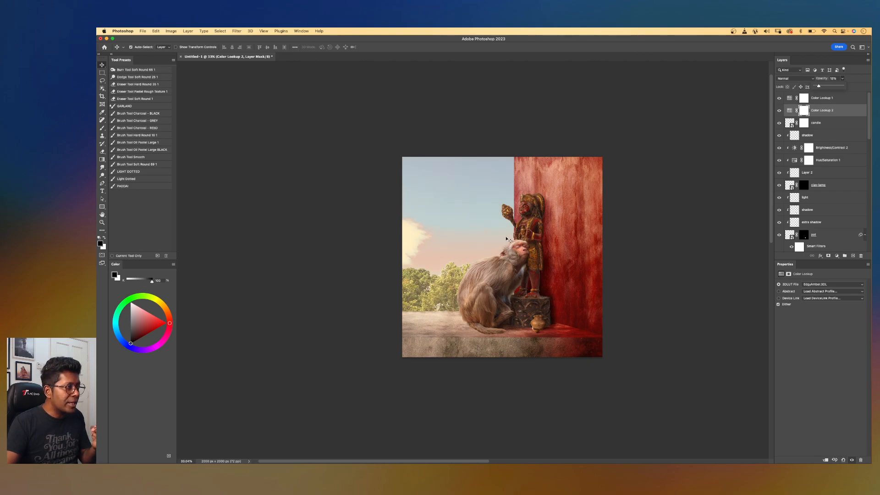
{"action": "key", "text": "super+equal"}
{"action": "left_click_drag", "start_coordinate": [819, 80], "coordinate": [816, 88]}
{"action": "scroll", "coordinate": [636, 151], "scroll_direction": "down", "scroll_amount": 6}
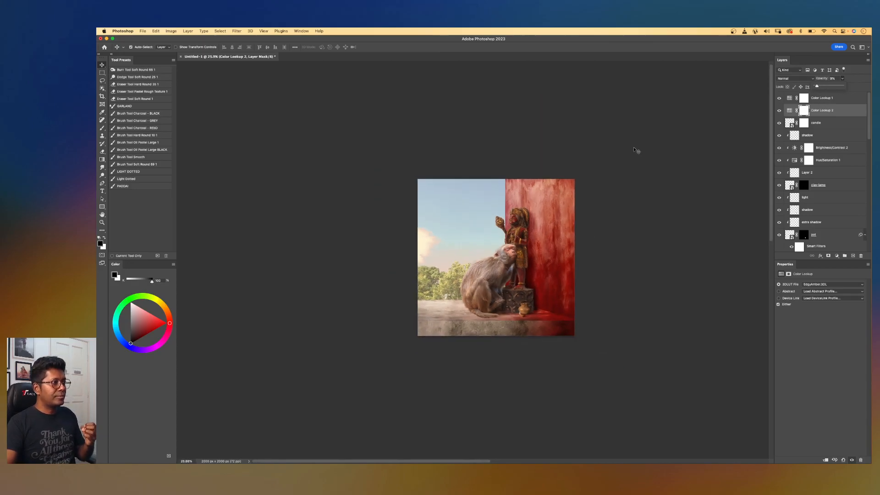
{"action": "scroll", "coordinate": [636, 151], "scroll_direction": "up", "scroll_amount": 4}
Try the NightFromDay.CUBE lookup, then switch the Color Lookup to Moonlight.3DL.
{"action": "left_click", "coordinate": [815, 284]}
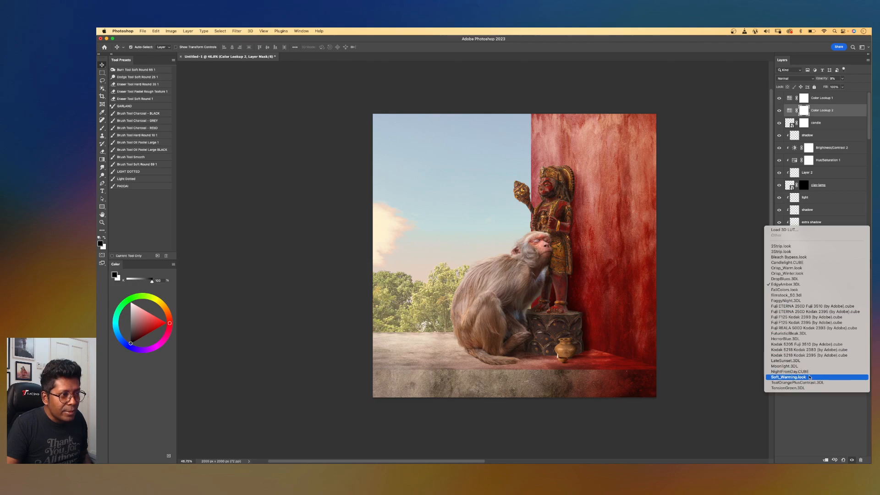
{"action": "left_click", "coordinate": [809, 372]}
{"action": "left_click", "coordinate": [809, 284]}
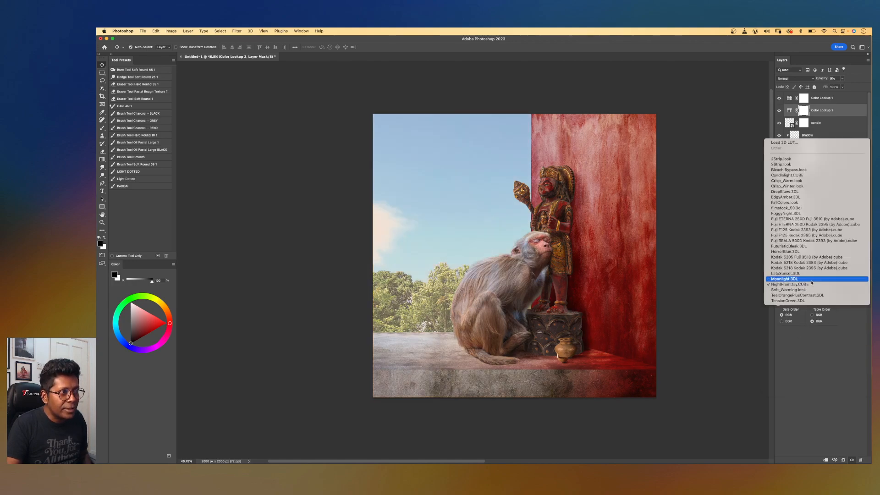
{"action": "left_click", "coordinate": [808, 279]}
Raise the Color Lookup layer's opacity to 77% and try the Kodak 5218 Kodak 2395 (by Adobe).cube look.
{"action": "left_click", "coordinate": [842, 79]}
{"action": "left_click_drag", "start_coordinate": [841, 85], "coordinate": [858, 86]}
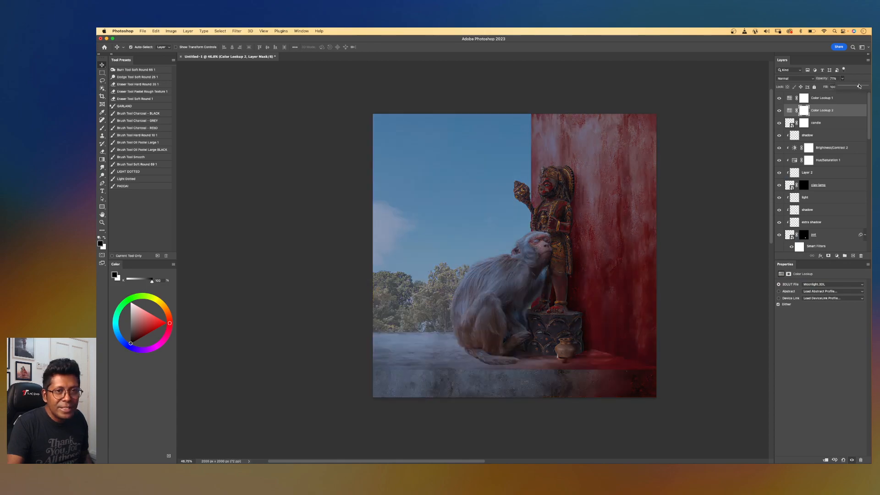
{"action": "left_click", "coordinate": [804, 285]}
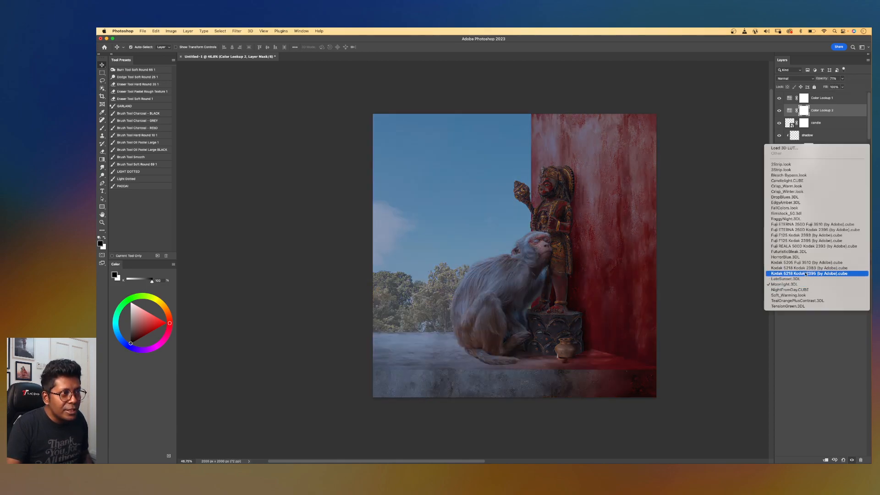
{"action": "left_click", "coordinate": [807, 274]}
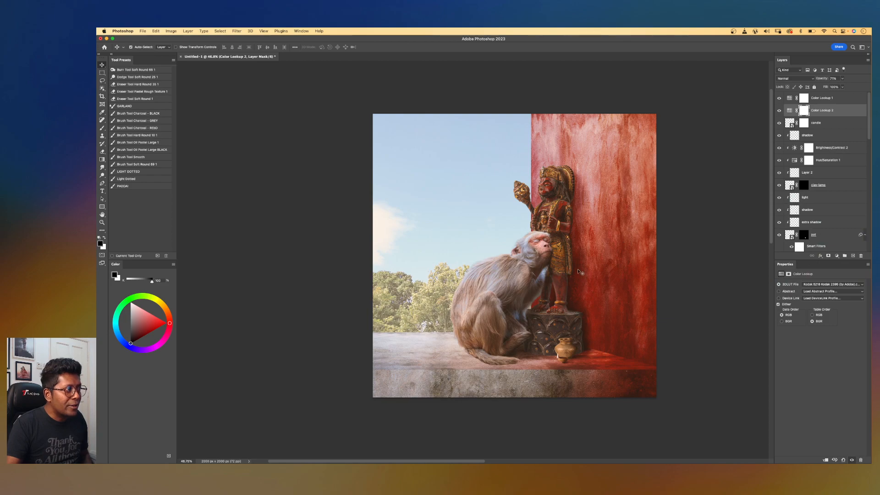
{"action": "scroll", "coordinate": [579, 272], "scroll_direction": "up", "scroll_amount": 3}
{"action": "scroll", "coordinate": [579, 272], "scroll_direction": "up", "scroll_amount": 1}
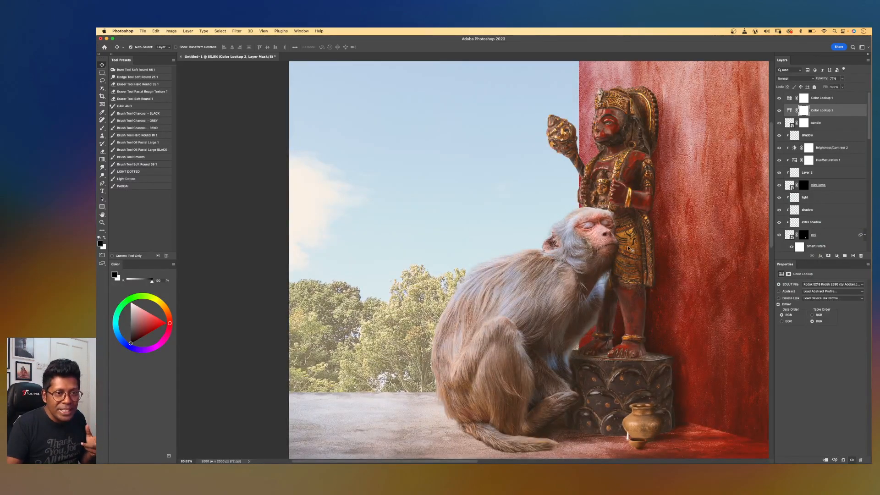
{"action": "scroll", "coordinate": [630, 249], "scroll_direction": "down", "scroll_amount": 4}
Switch the Color Lookup back to EdgyAmber.3DL and set the layer's opacity to 9%.
{"action": "left_click", "coordinate": [829, 284]}
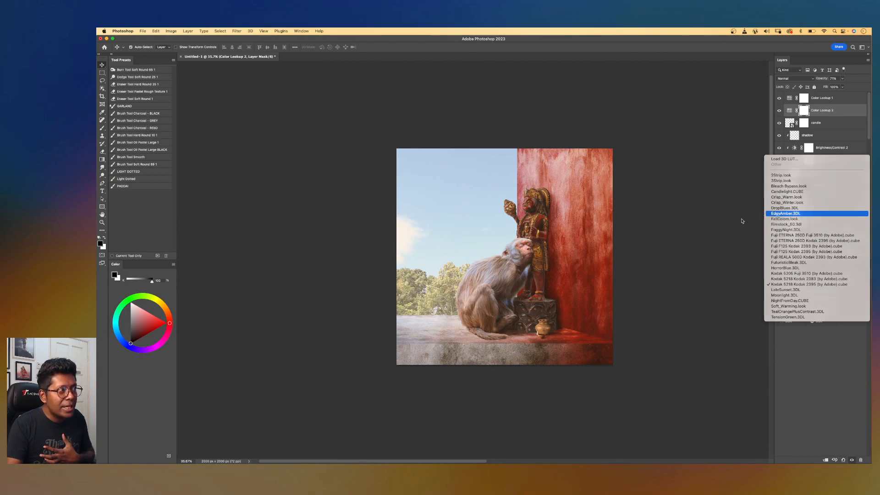
{"action": "key", "text": "Return"}
{"action": "left_click", "coordinate": [842, 78]}
{"action": "left_click_drag", "start_coordinate": [826, 87], "coordinate": [823, 87]}
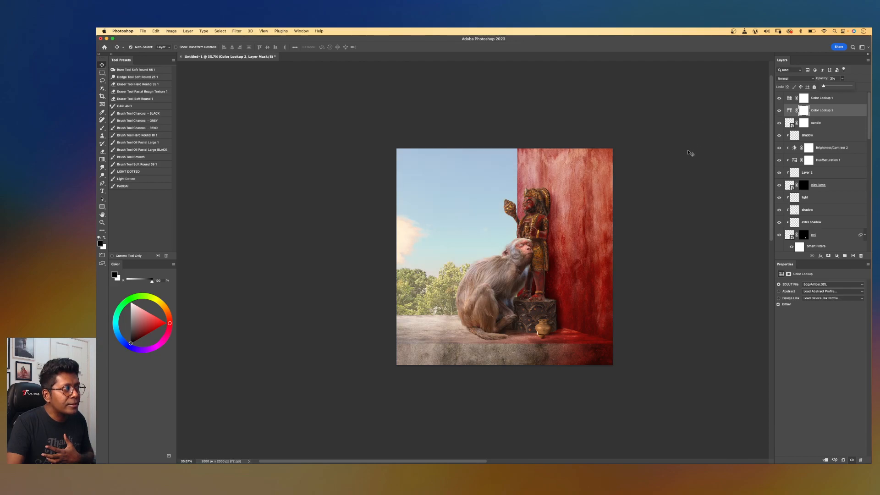
Review the finished composition in full screen mode, zooming and panning across the canvas.
{"action": "scroll", "coordinate": [648, 158], "scroll_direction": "down", "scroll_amount": 4}
{"action": "scroll", "coordinate": [649, 158], "scroll_direction": "up", "scroll_amount": 8}
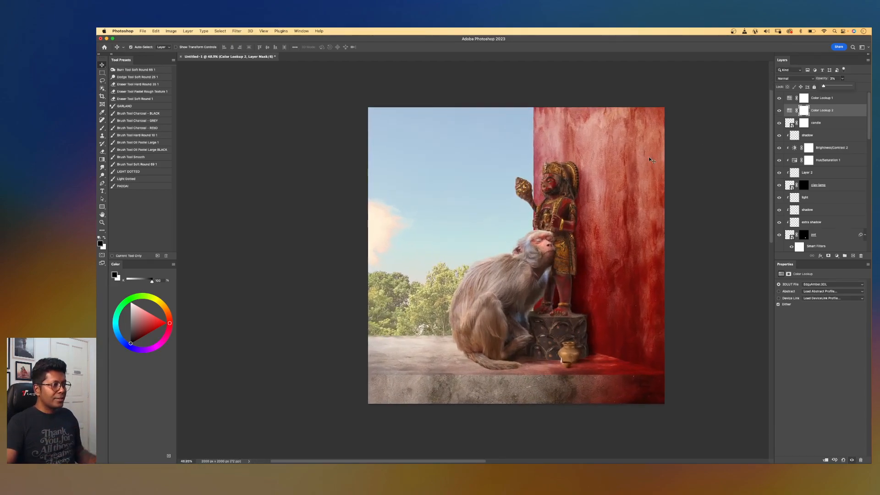
{"action": "left_click_drag", "start_coordinate": [576, 274], "coordinate": [567, 273]}
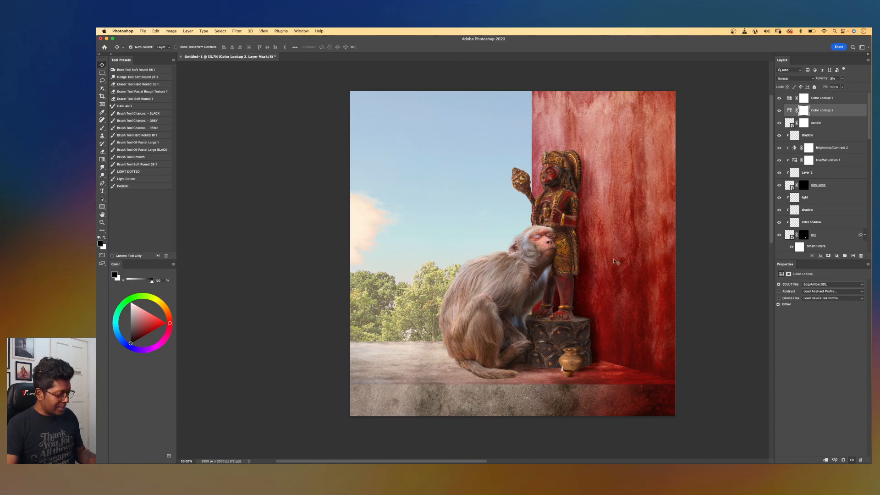
{"action": "left_click", "coordinate": [611, 262]}
{"action": "key", "text": "f"}
{"action": "key", "text": "f"}
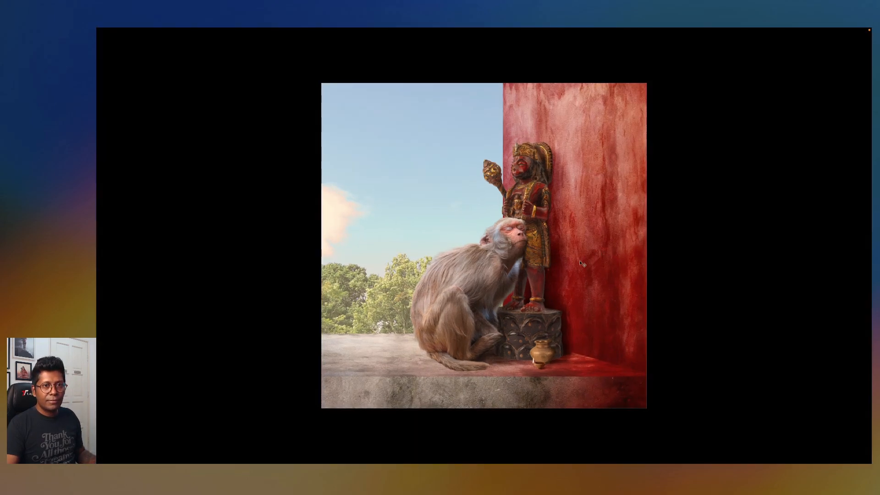
{"action": "scroll", "coordinate": [580, 263], "scroll_direction": "up", "scroll_amount": 5}
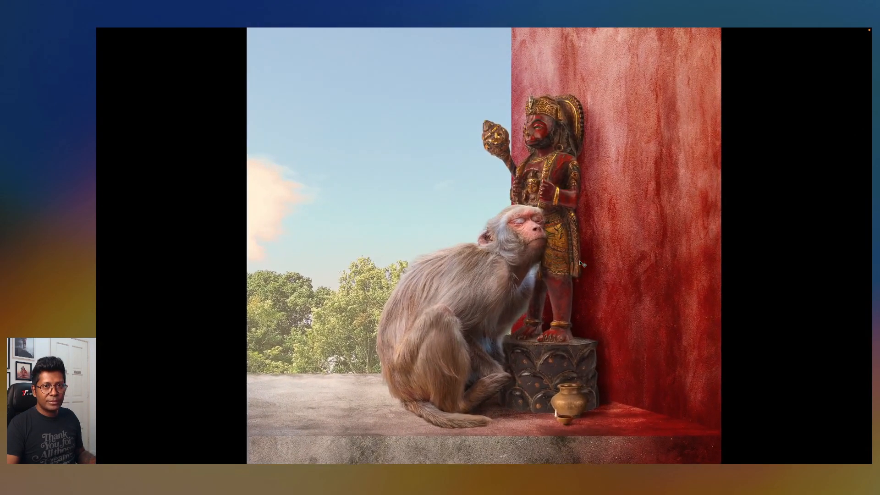
{"action": "scroll", "coordinate": [580, 263], "scroll_direction": "up", "scroll_amount": 1}
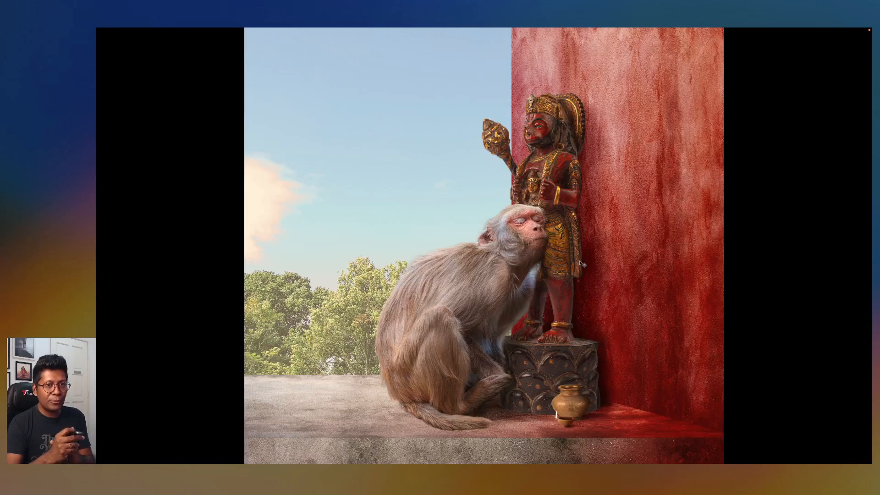
{"action": "key", "text": "f"}
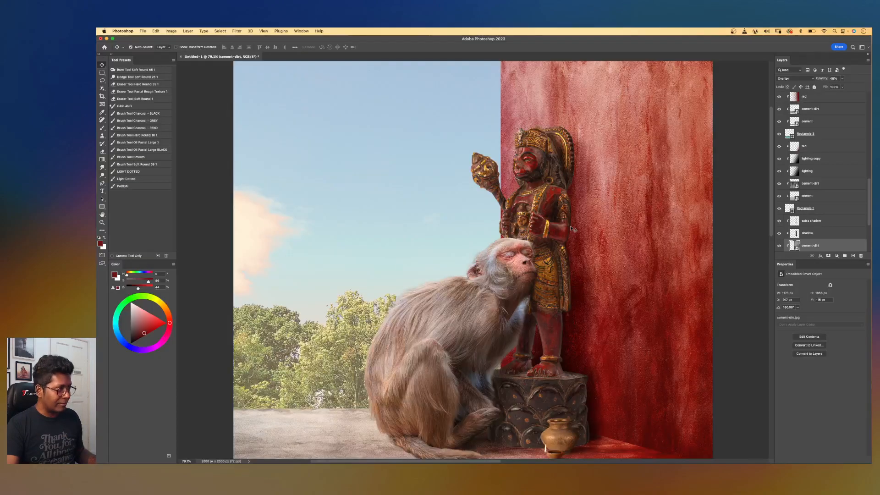
{"action": "left_click_drag", "start_coordinate": [567, 247], "coordinate": [562, 223]}
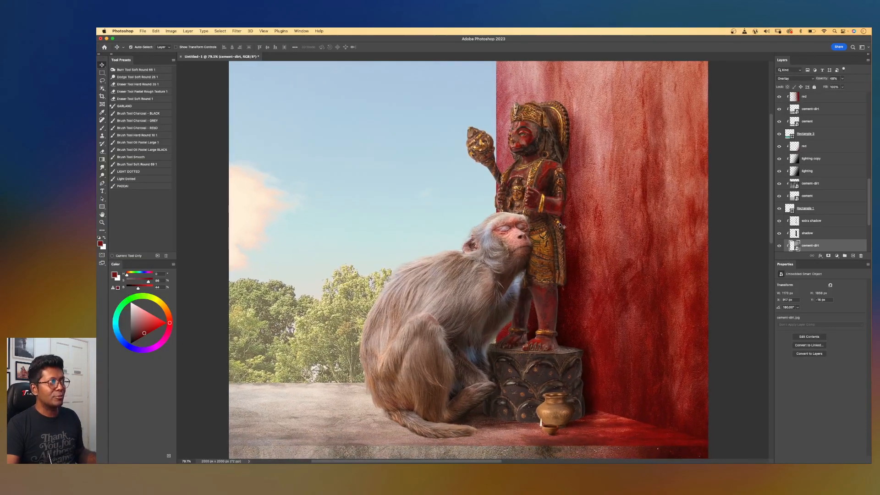
{"action": "key", "text": "super+minus"}
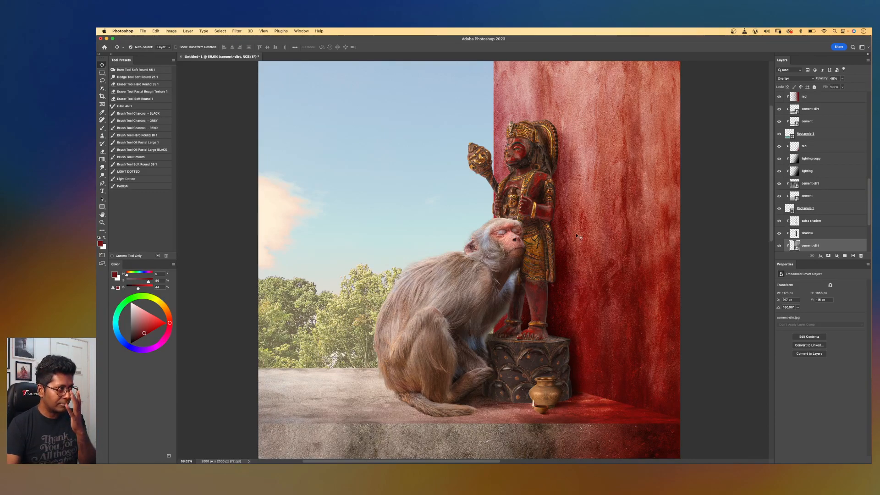
{"action": "scroll", "coordinate": [588, 230], "scroll_direction": "down", "scroll_amount": 3}
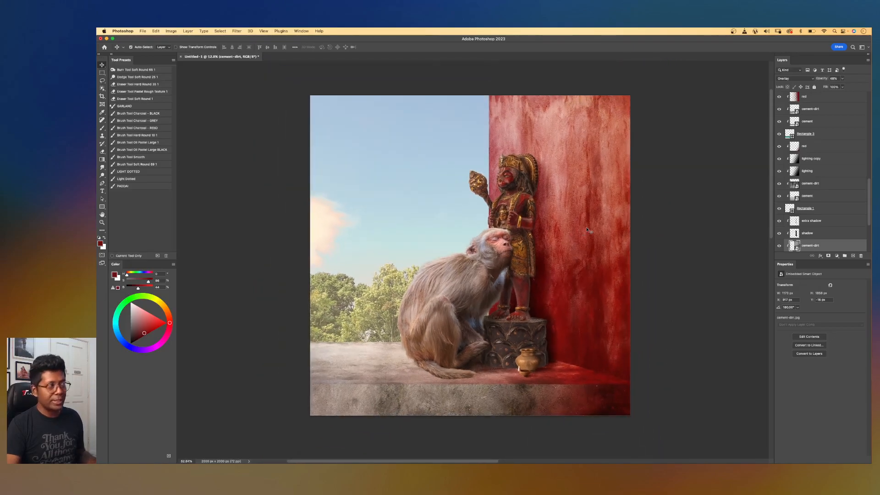
{"action": "scroll", "coordinate": [587, 230], "scroll_direction": "up", "scroll_amount": 2}
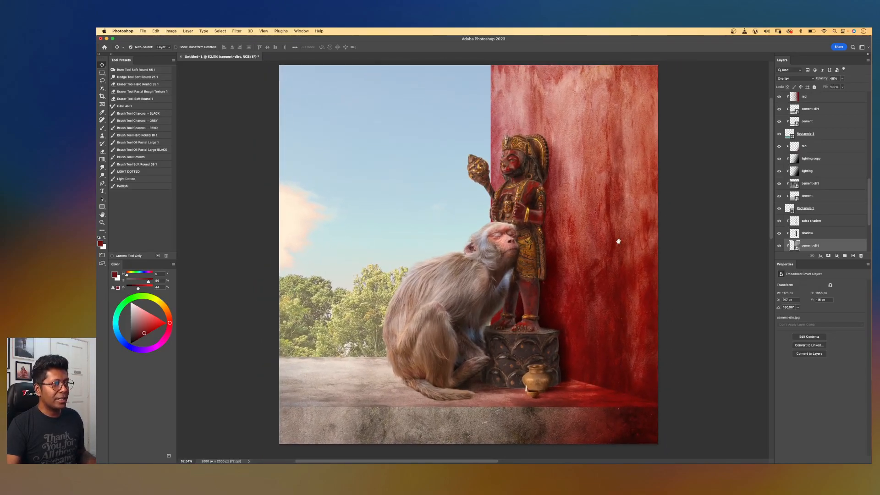
{"action": "left_click_drag", "start_coordinate": [614, 241], "coordinate": [610, 244]}
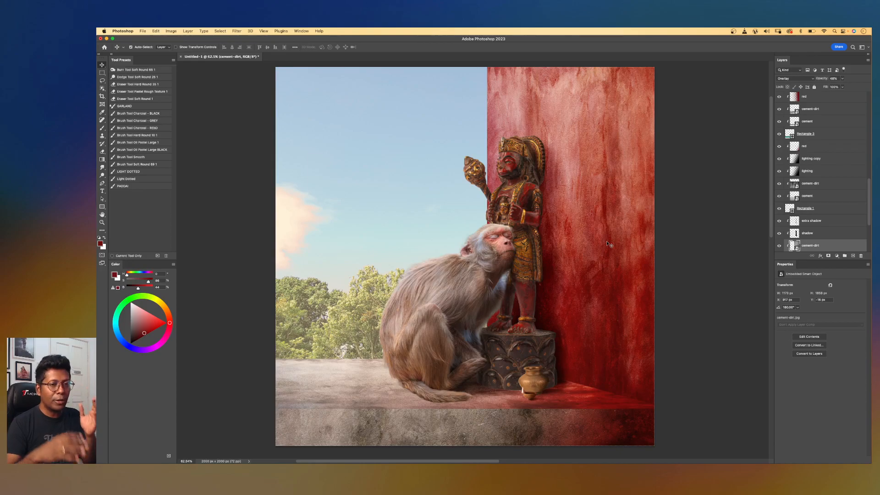